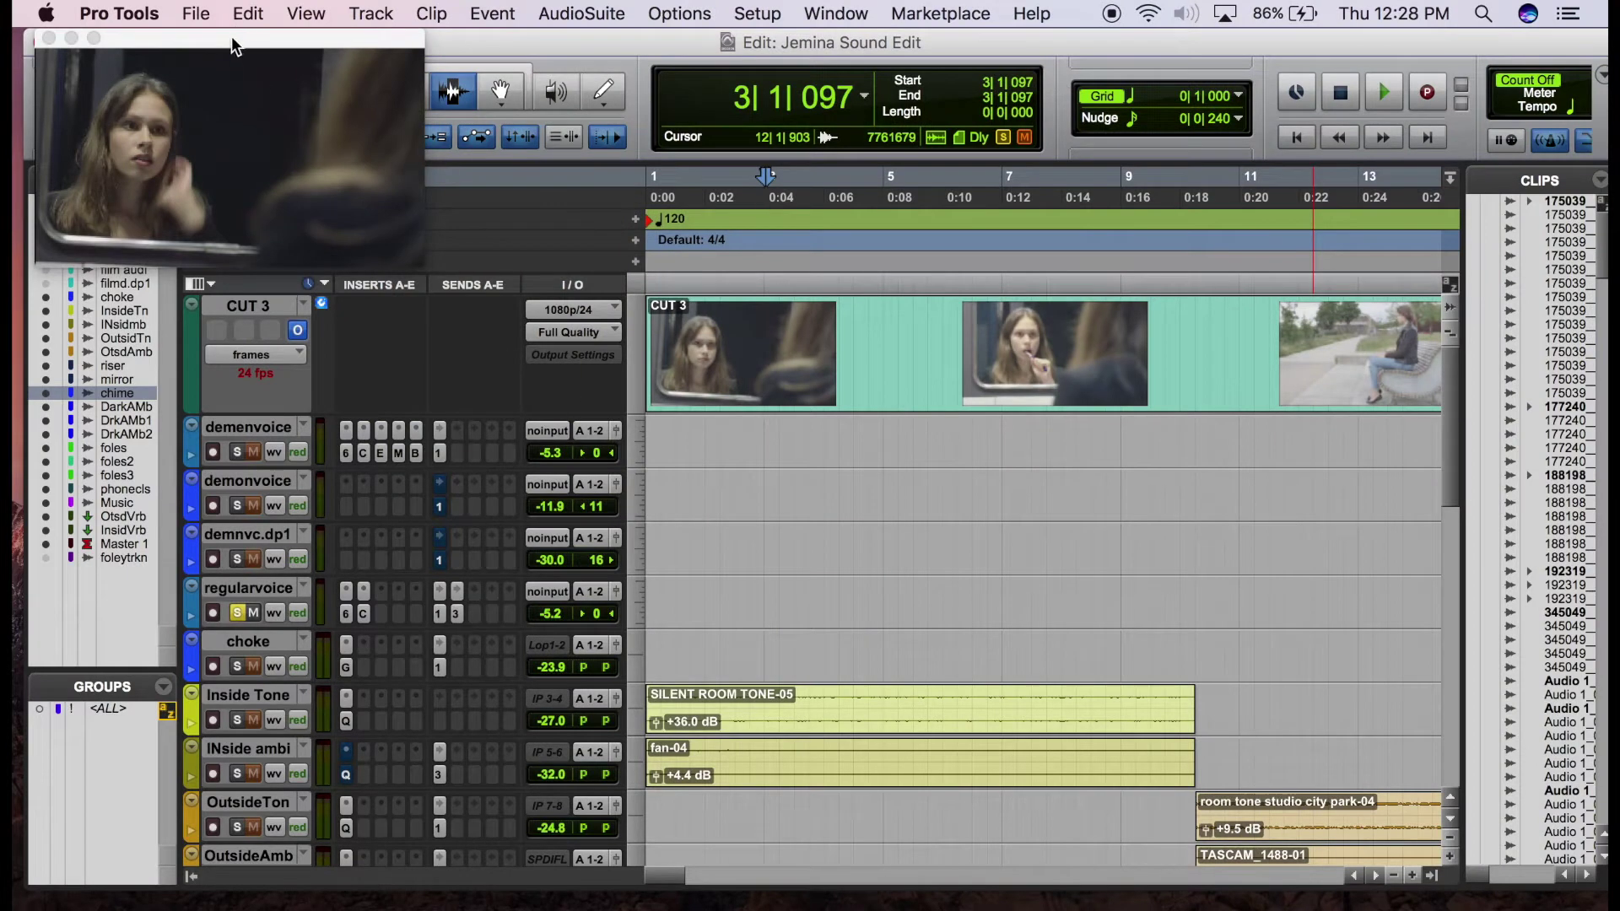
Nudge the CUT 3 video preview window into place above the dialogue and ambience tracks
{"action": "mouse_move", "coordinate": [233, 46]}
{"action": "left_mouse_down"}
{"action": "mouse_move", "coordinate": [316, 52]}
{"action": "mouse_move", "coordinate": [242, 54]}
{"action": "left_mouse_up"}
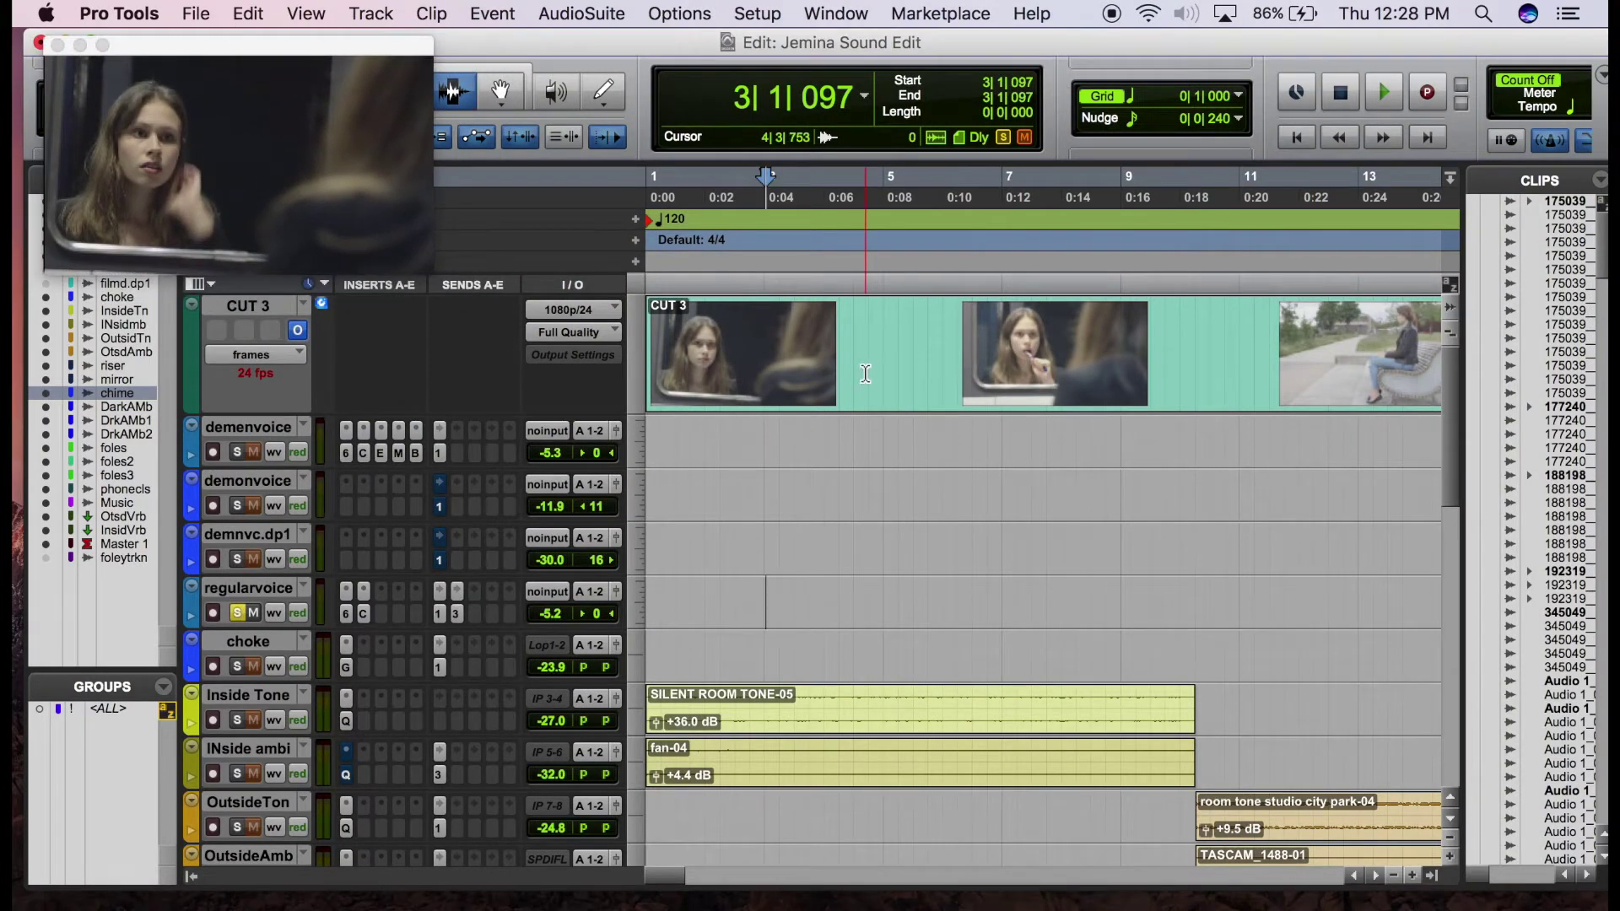
Turn off regularvoice's solo and scroll back across the timeline
{"action": "scroll", "coordinate": [865, 374], "scroll_direction": "down", "scroll_amount": 3}
{"action": "left_click", "coordinate": [239, 492]}
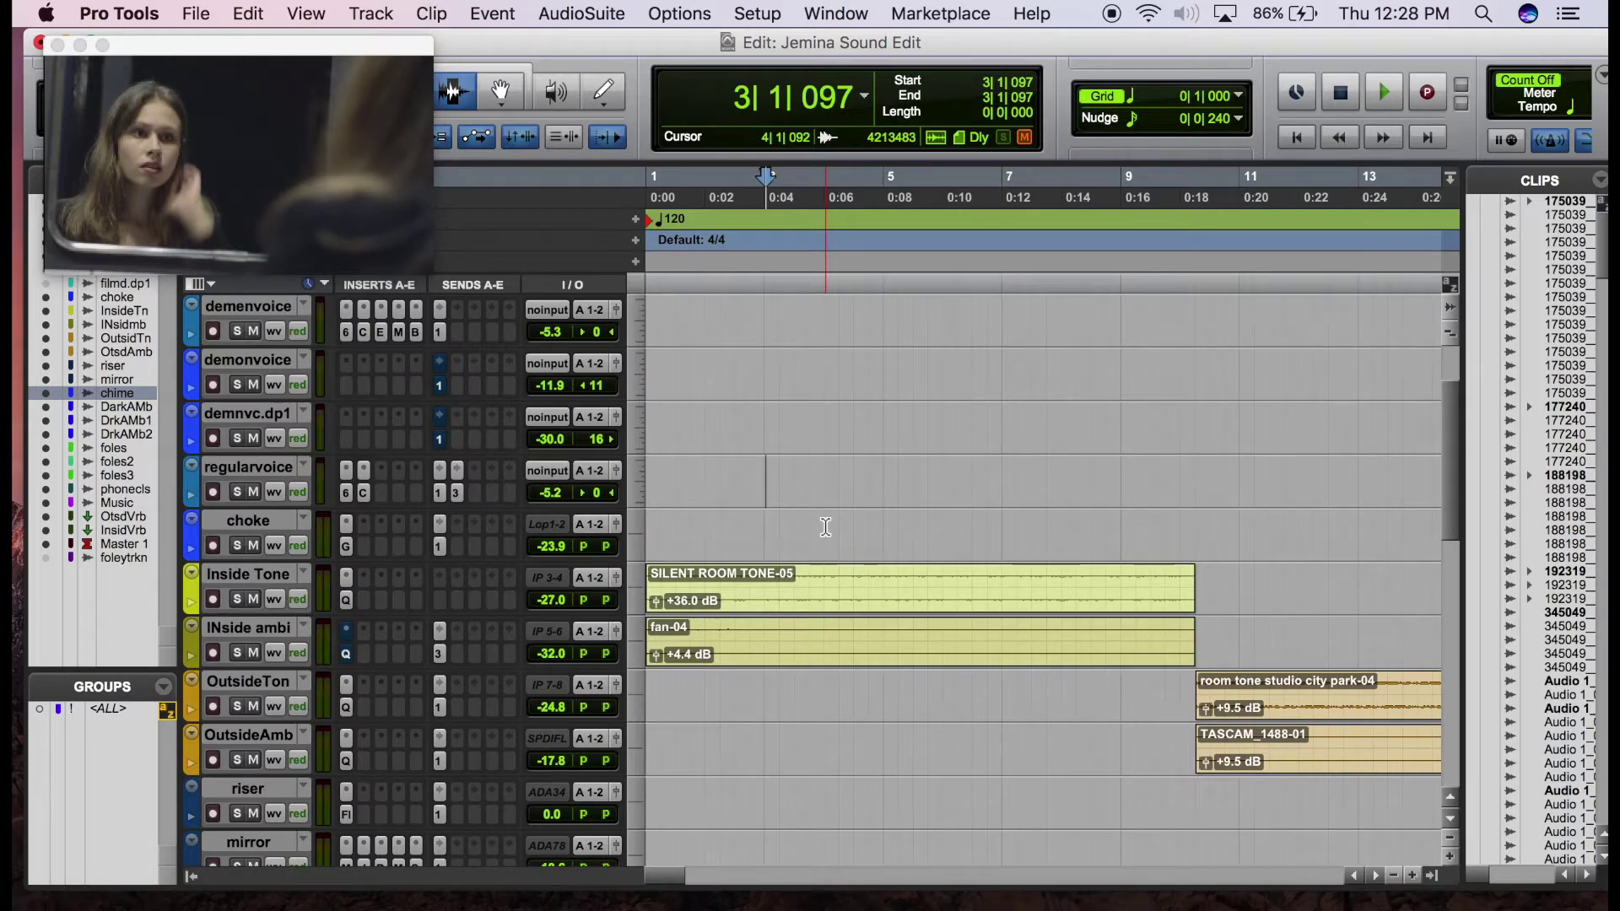
{"action": "scroll", "coordinate": [741, 469], "scroll_direction": "up", "scroll_amount": 3}
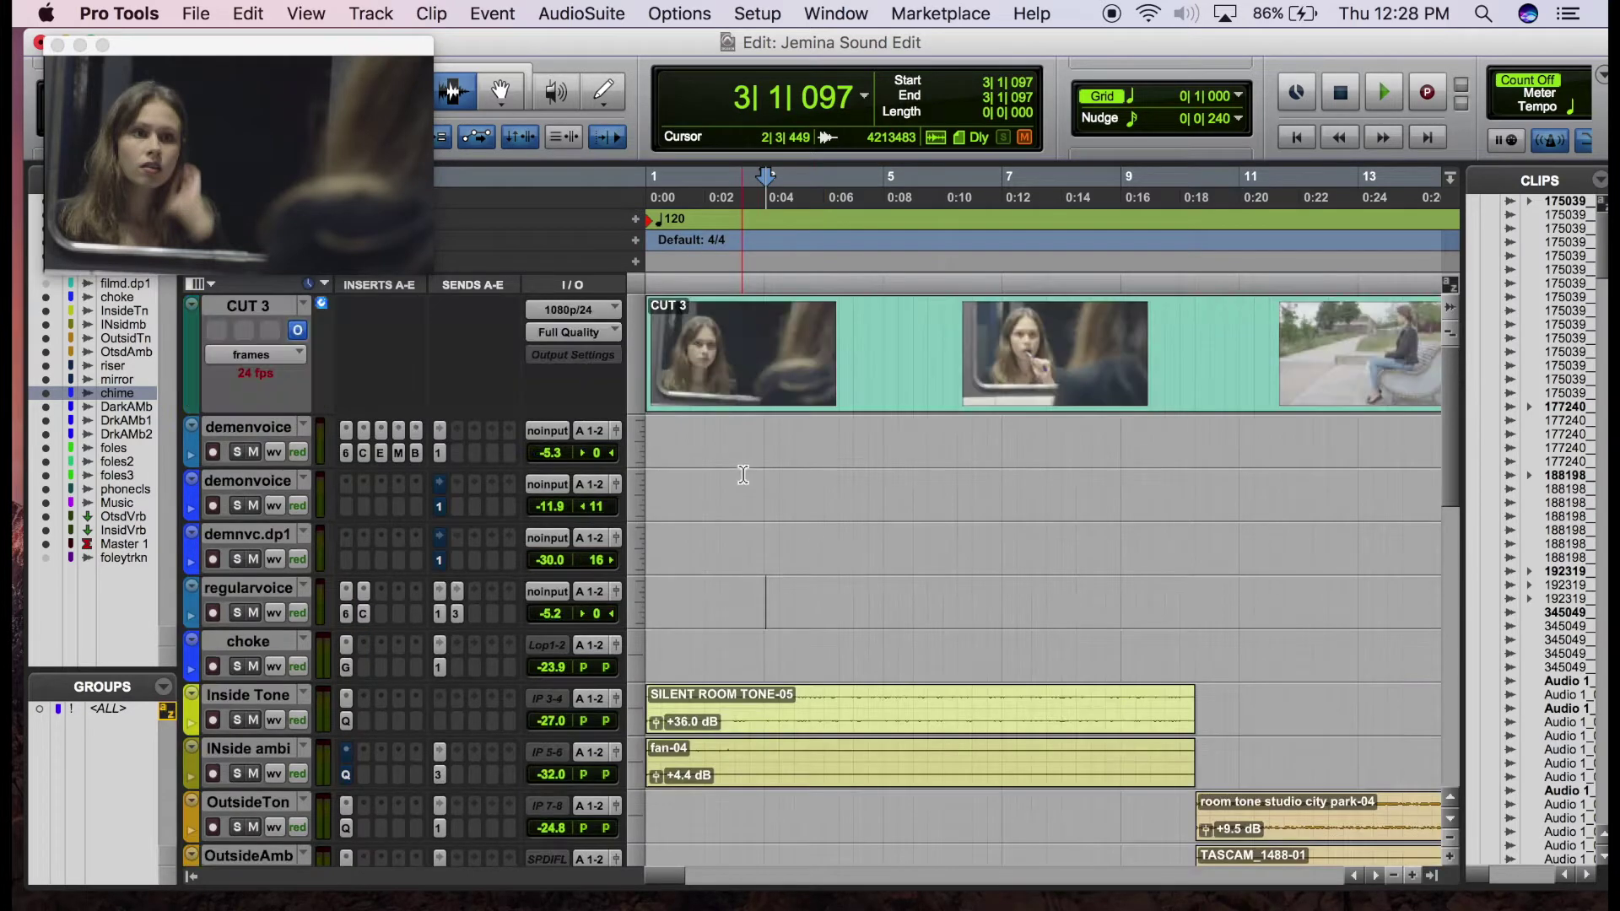
{"action": "scroll", "coordinate": [984, 495], "scroll_direction": "right", "scroll_amount": 10}
{"action": "scroll", "coordinate": [987, 494], "scroll_direction": "left", "scroll_amount": 10}
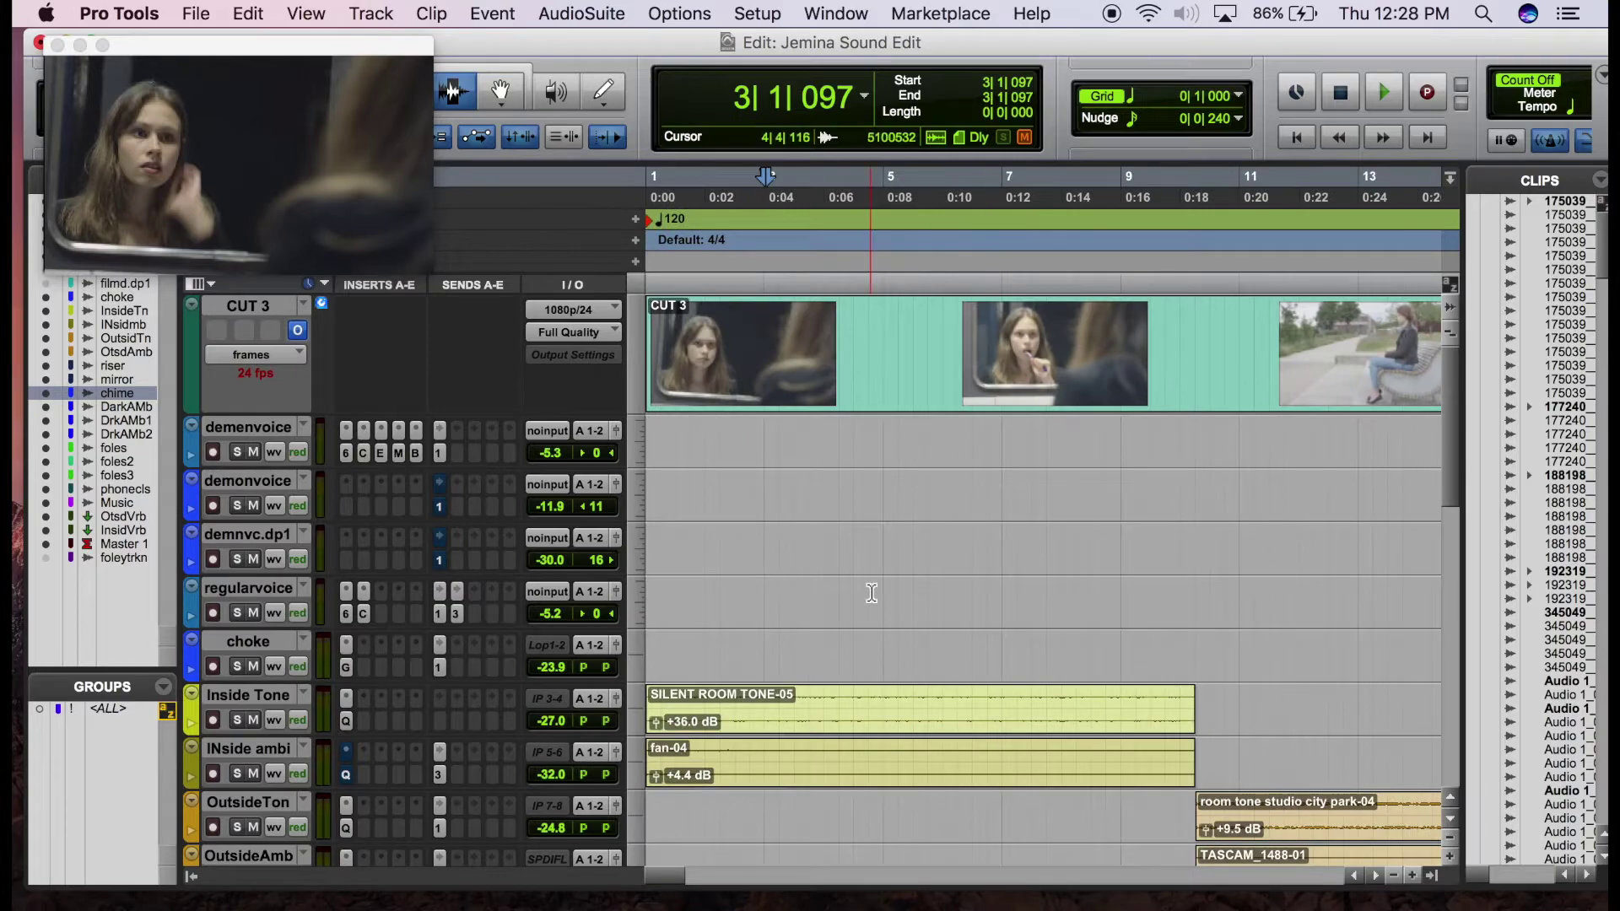
Review the cut by moving the playback position between bar 24 and 20|2|512
{"action": "left_click", "coordinate": [888, 553]}
{"action": "scroll", "coordinate": [888, 552], "scroll_direction": "right", "scroll_amount": 18}
{"action": "left_click", "coordinate": [888, 552]}
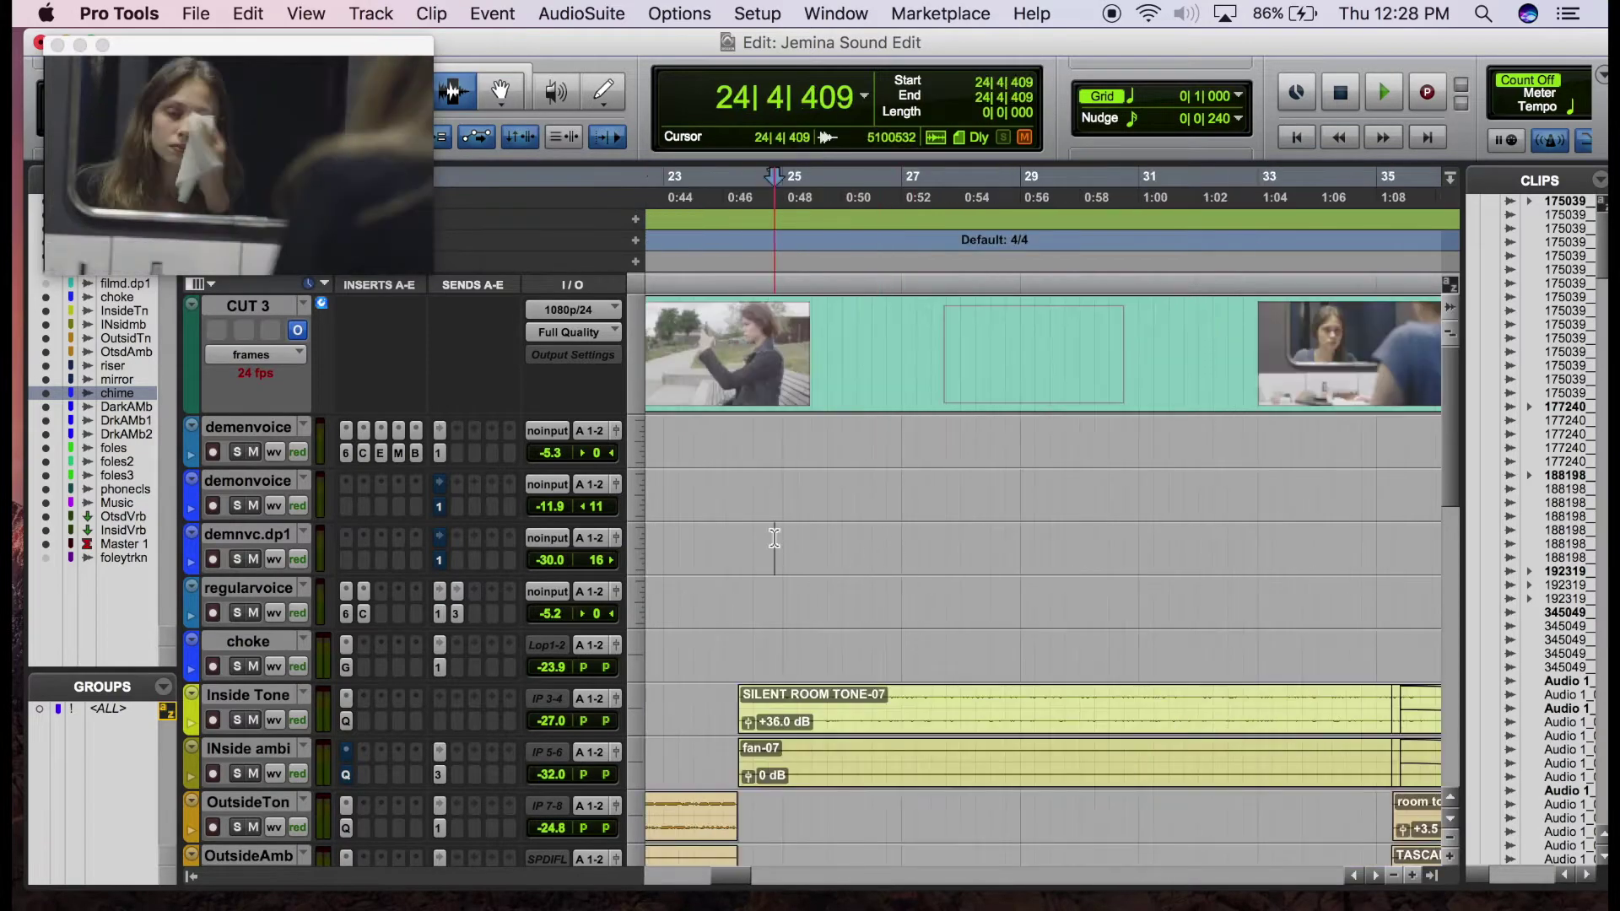
{"action": "left_click", "coordinate": [774, 538]}
{"action": "scroll", "coordinate": [775, 538], "scroll_direction": "right", "scroll_amount": 20}
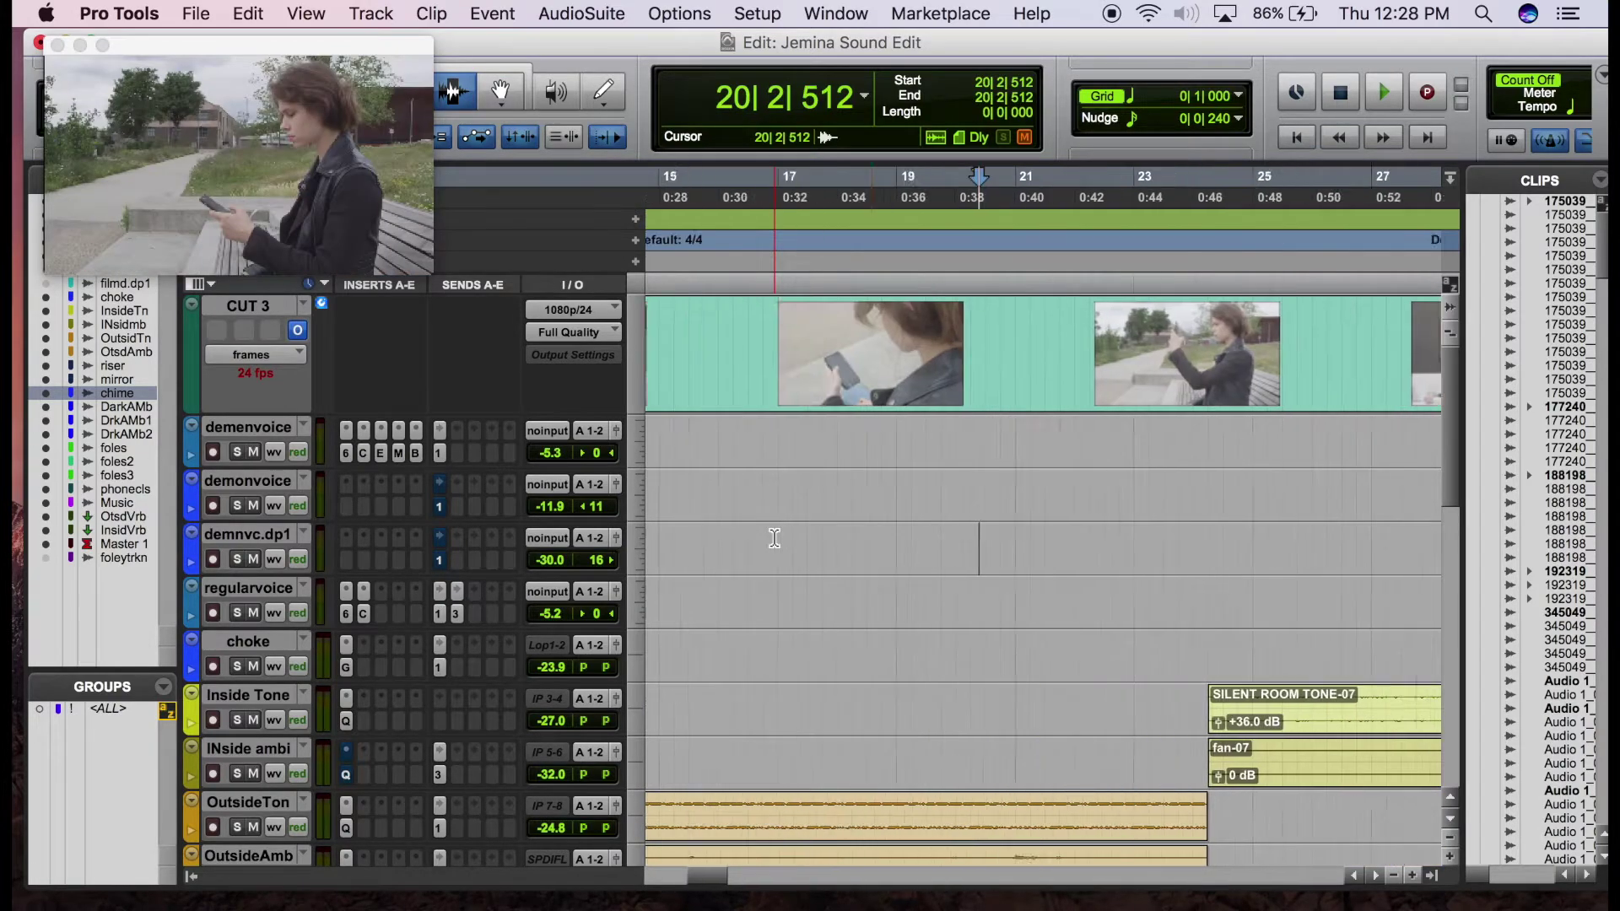
{"action": "scroll", "coordinate": [958, 517], "scroll_direction": "right", "scroll_amount": 9}
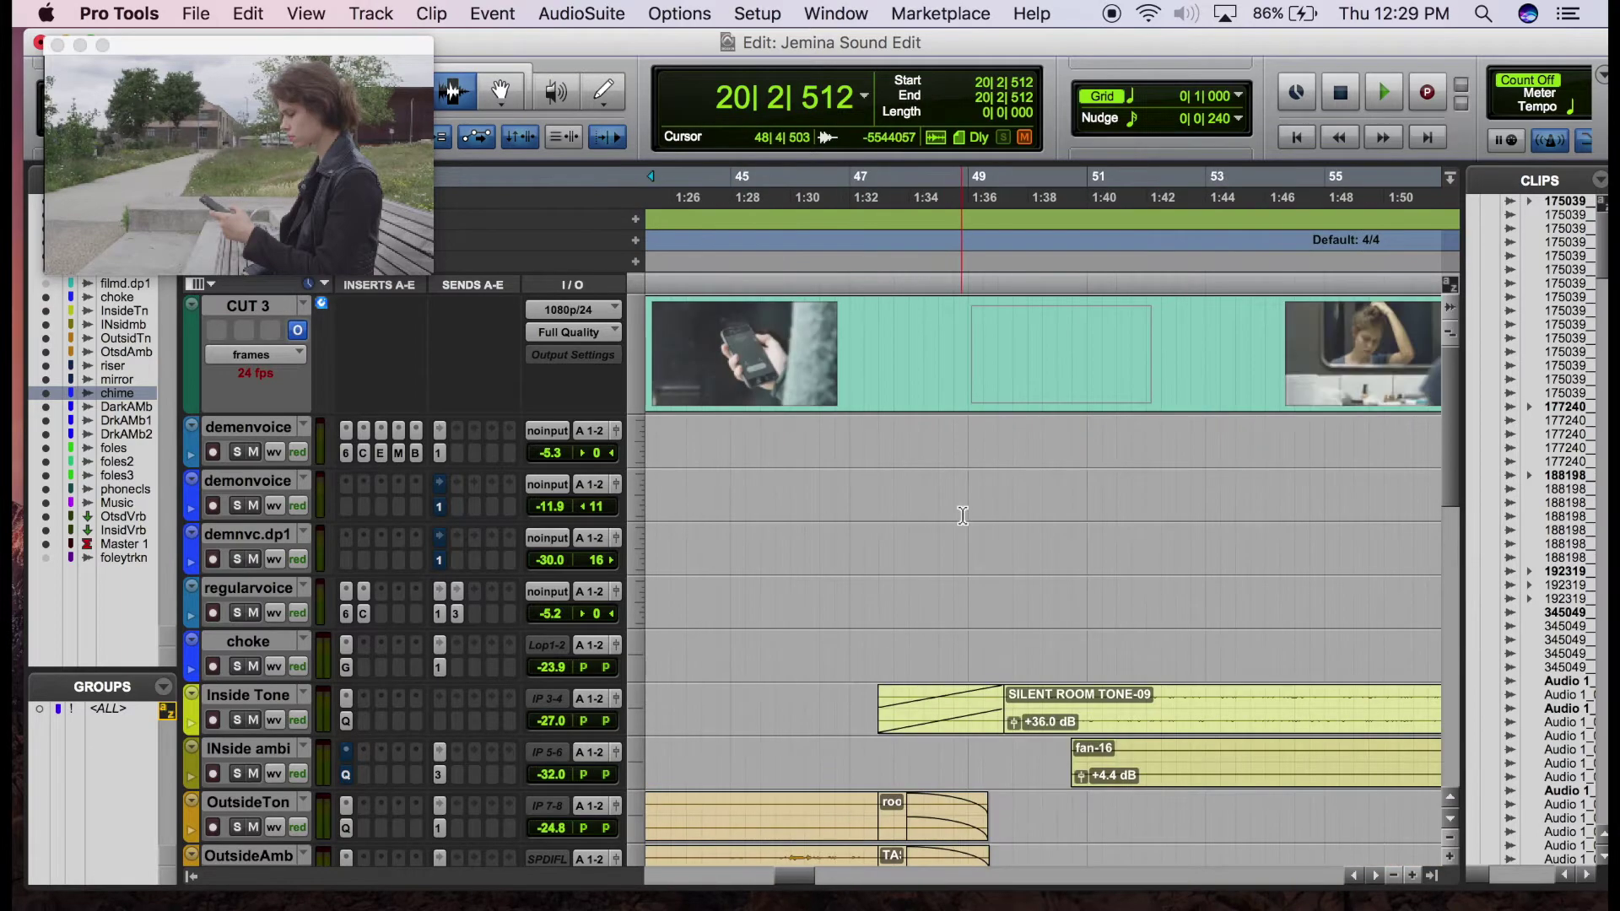
{"action": "scroll", "coordinate": [962, 515], "scroll_direction": "left", "scroll_amount": 20}
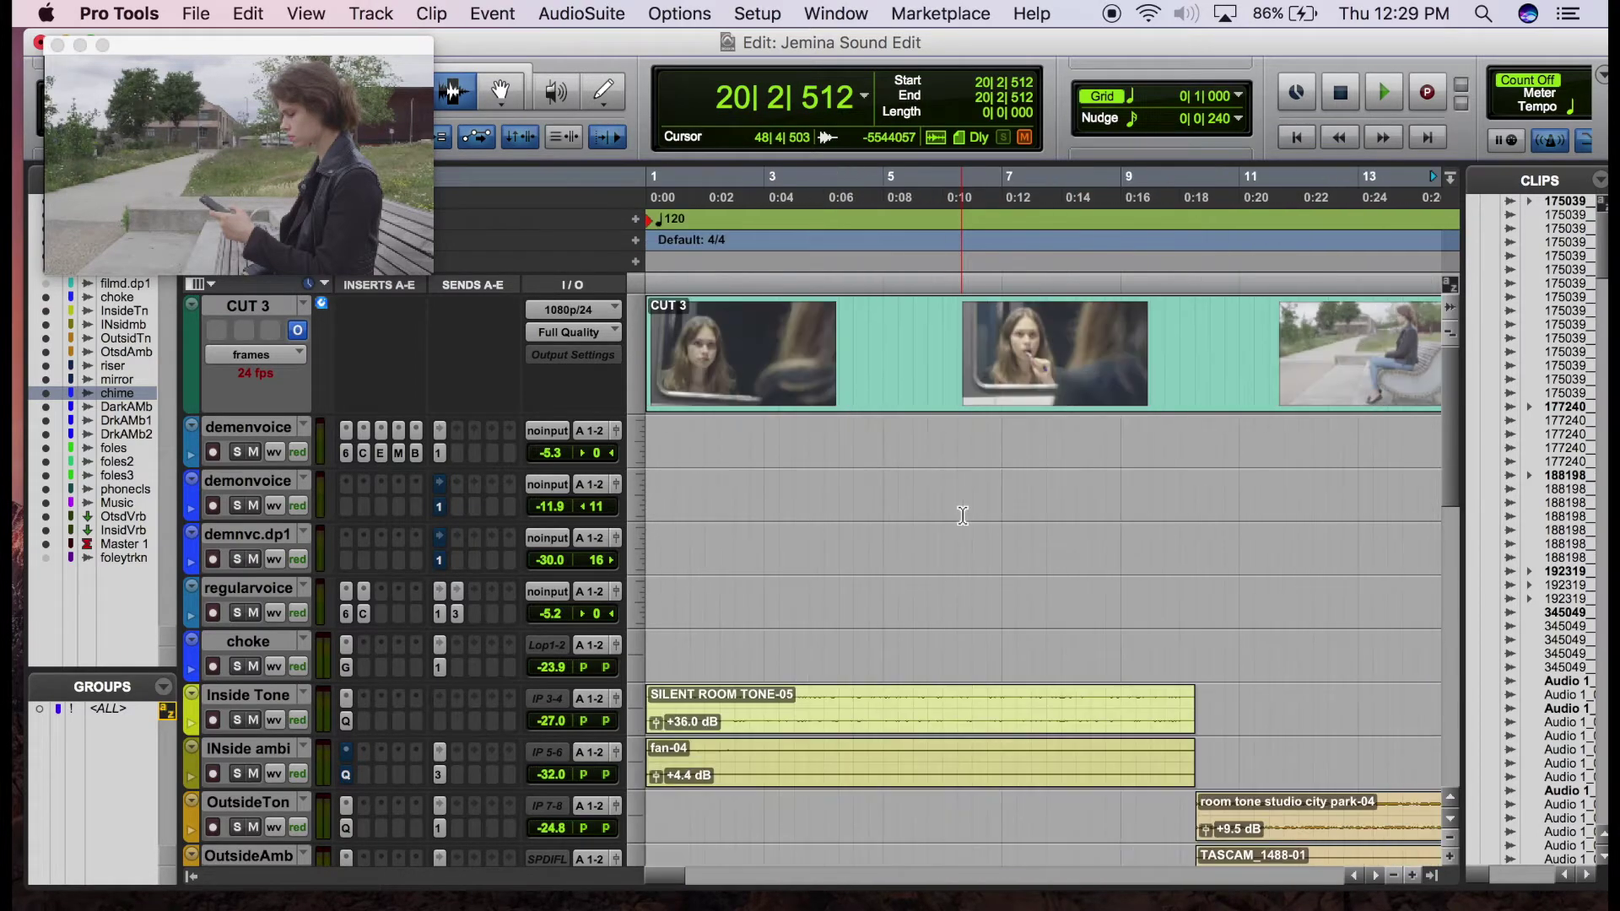
{"action": "scroll", "coordinate": [846, 542], "scroll_direction": "down", "scroll_amount": 4}
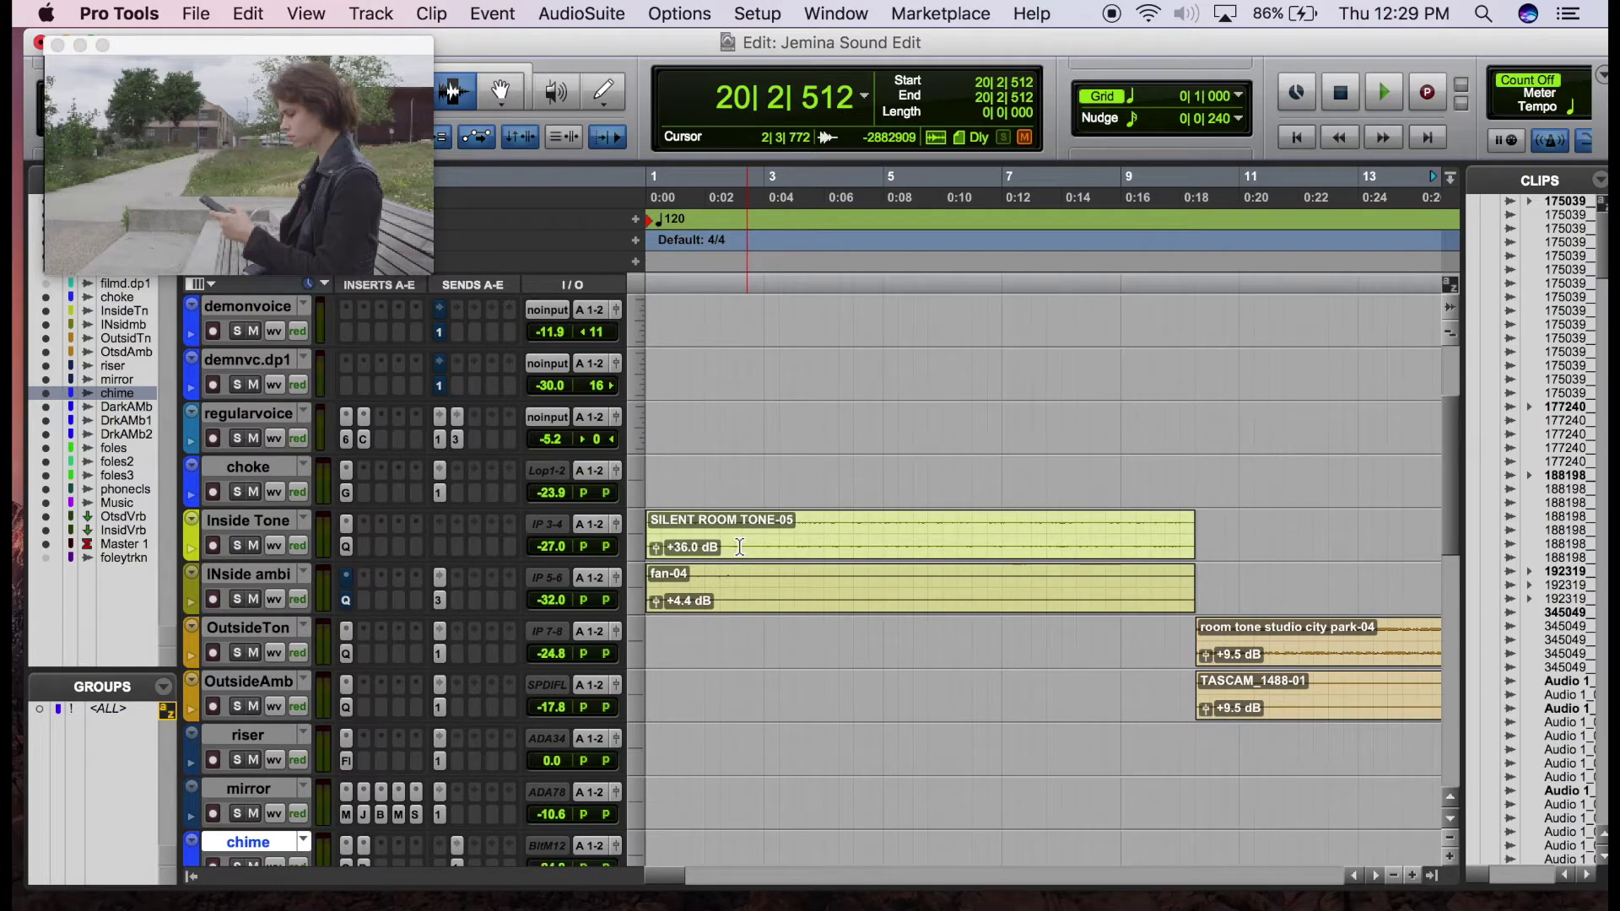
Solo Inside Tone, audition it, and set its volume to -29.0 dB
{"action": "left_click", "coordinate": [234, 546]}
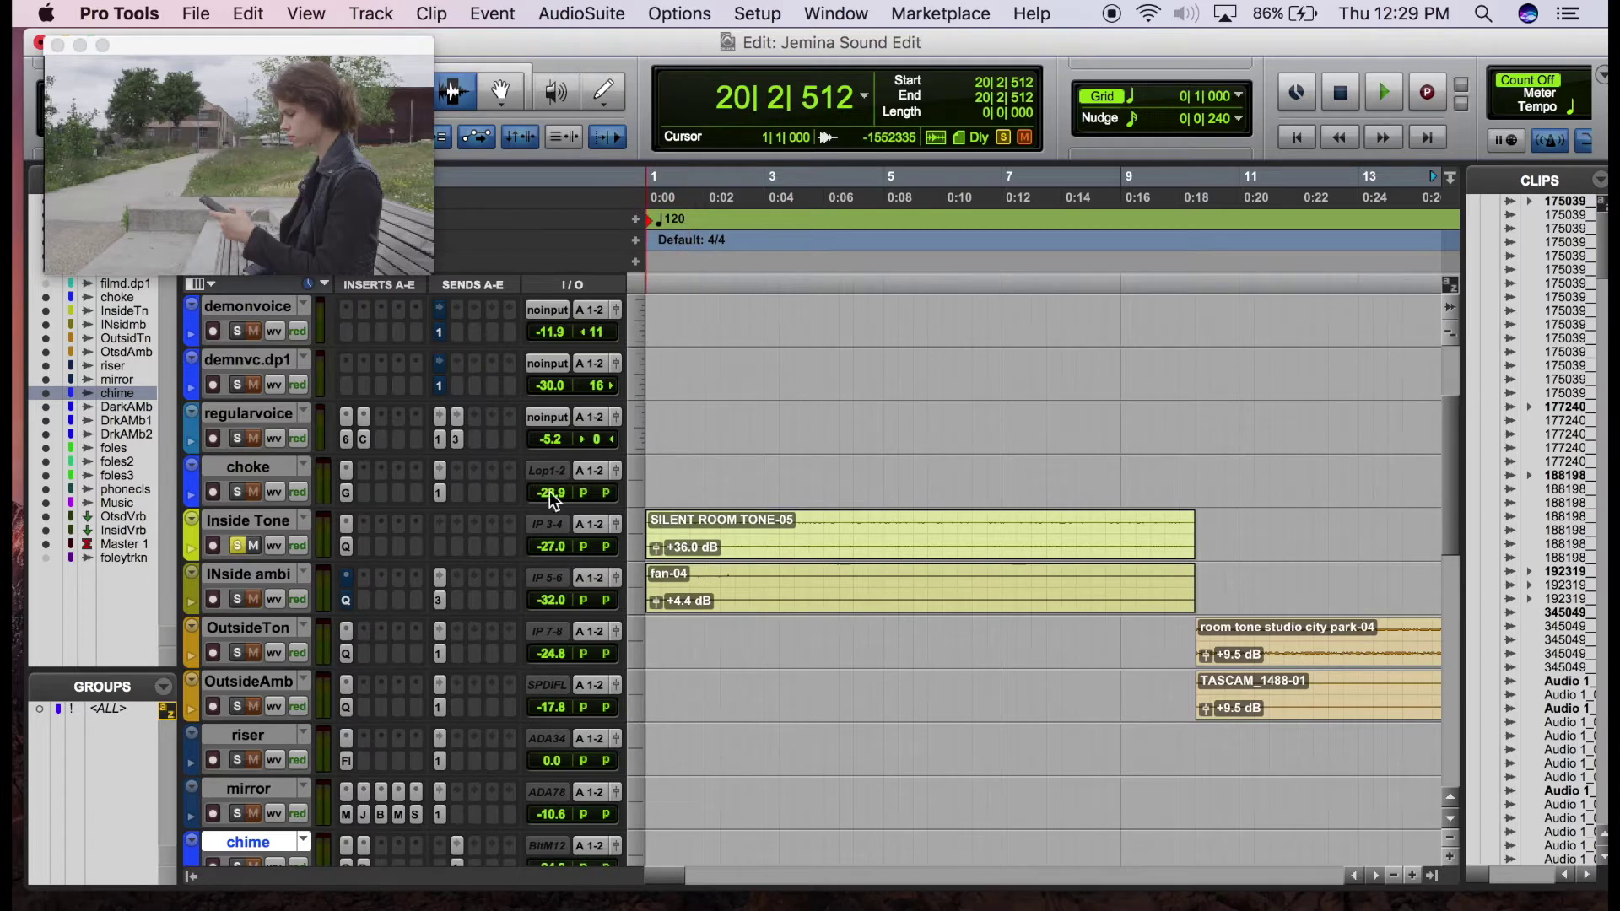
{"action": "left_click", "coordinate": [550, 547]}
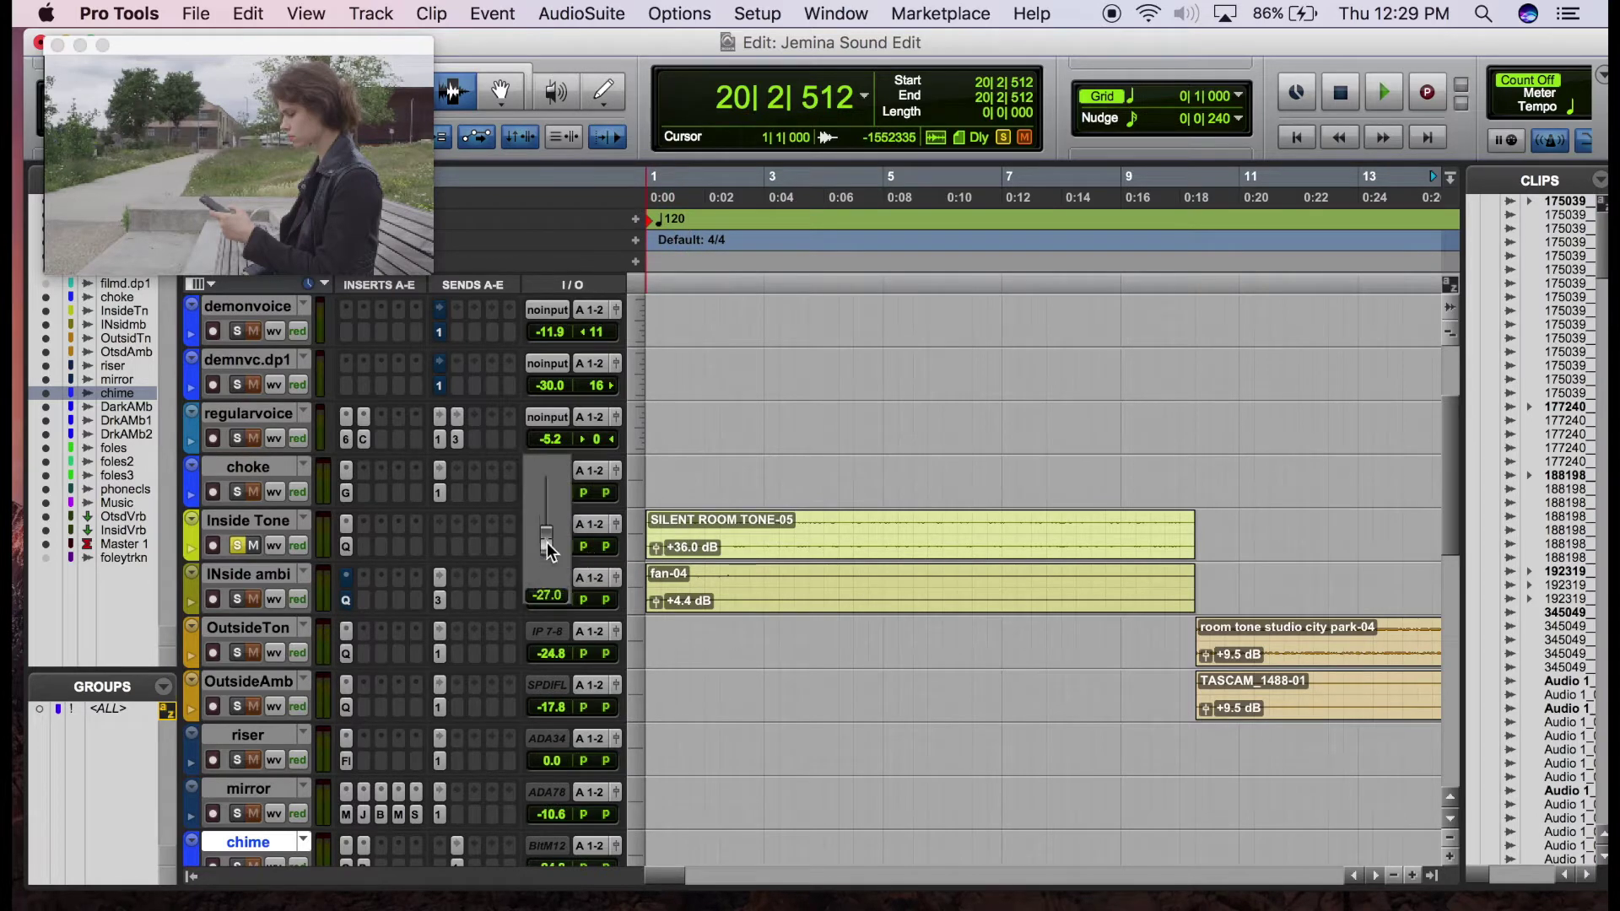
{"action": "left_click_drag", "start_coordinate": [546, 513], "coordinate": [547, 506]}
{"action": "key", "text": "space"}
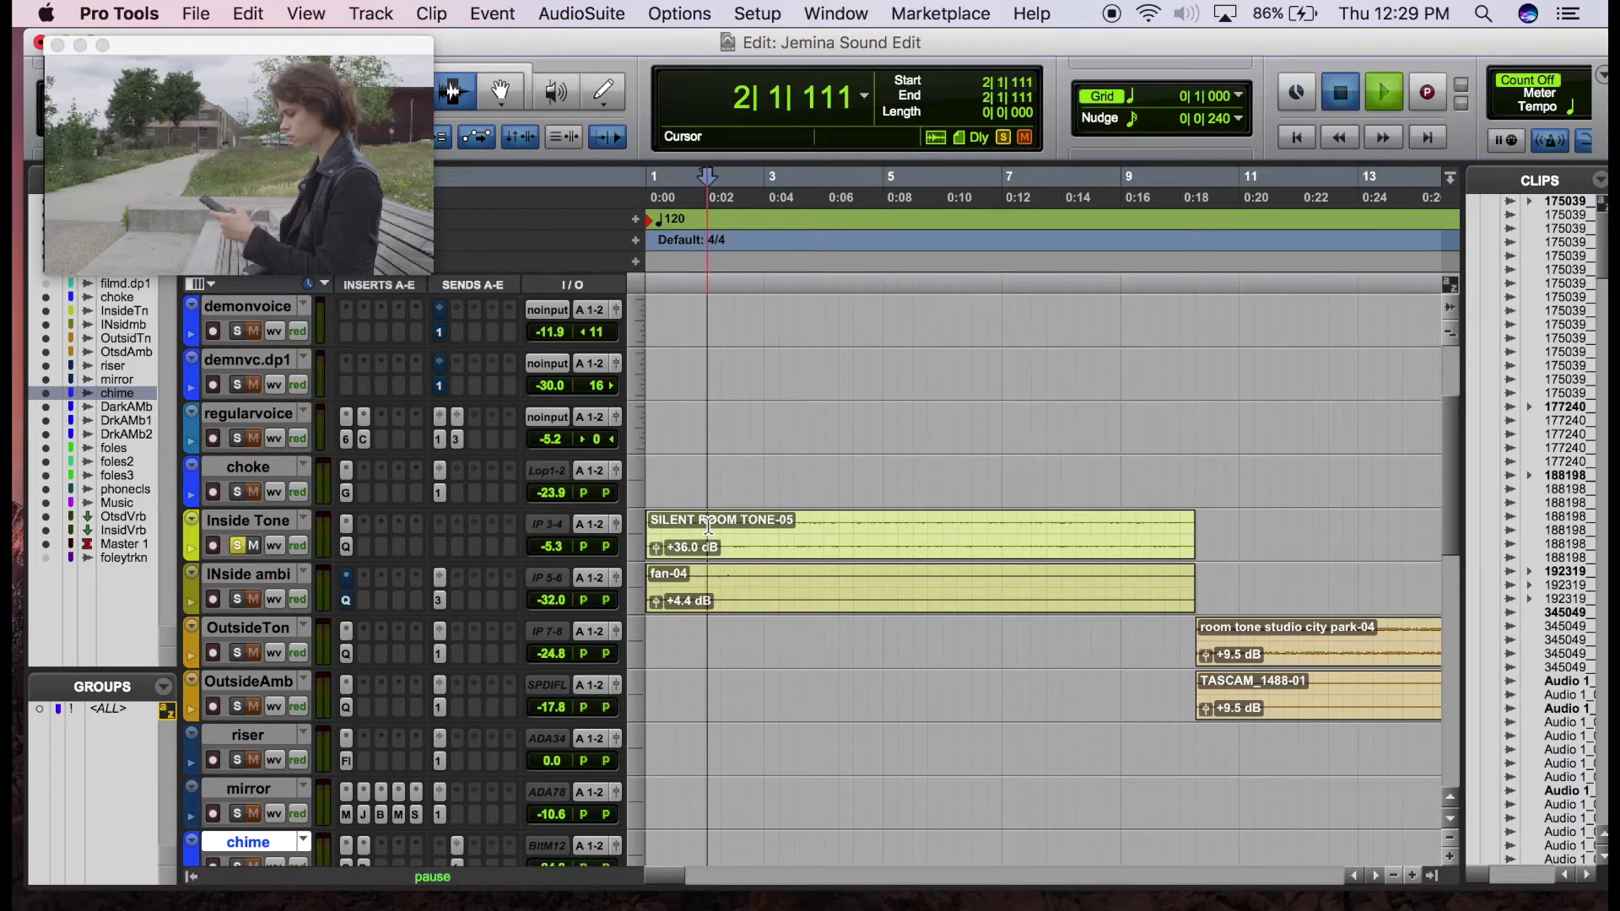
{"action": "key", "text": "space"}
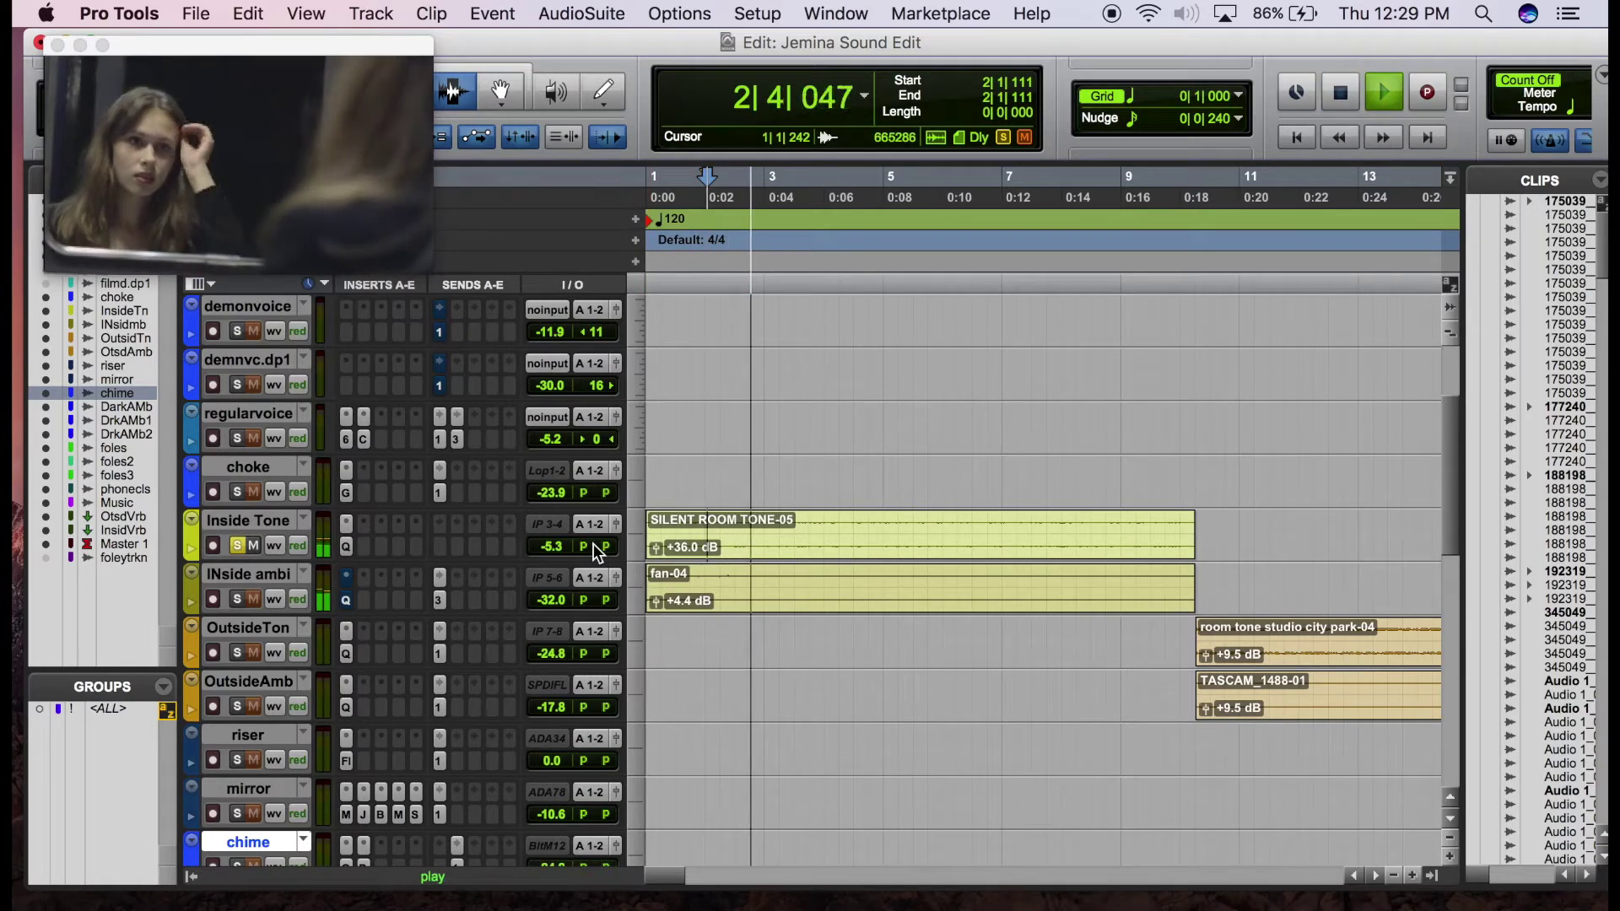
{"action": "key", "text": "space"}
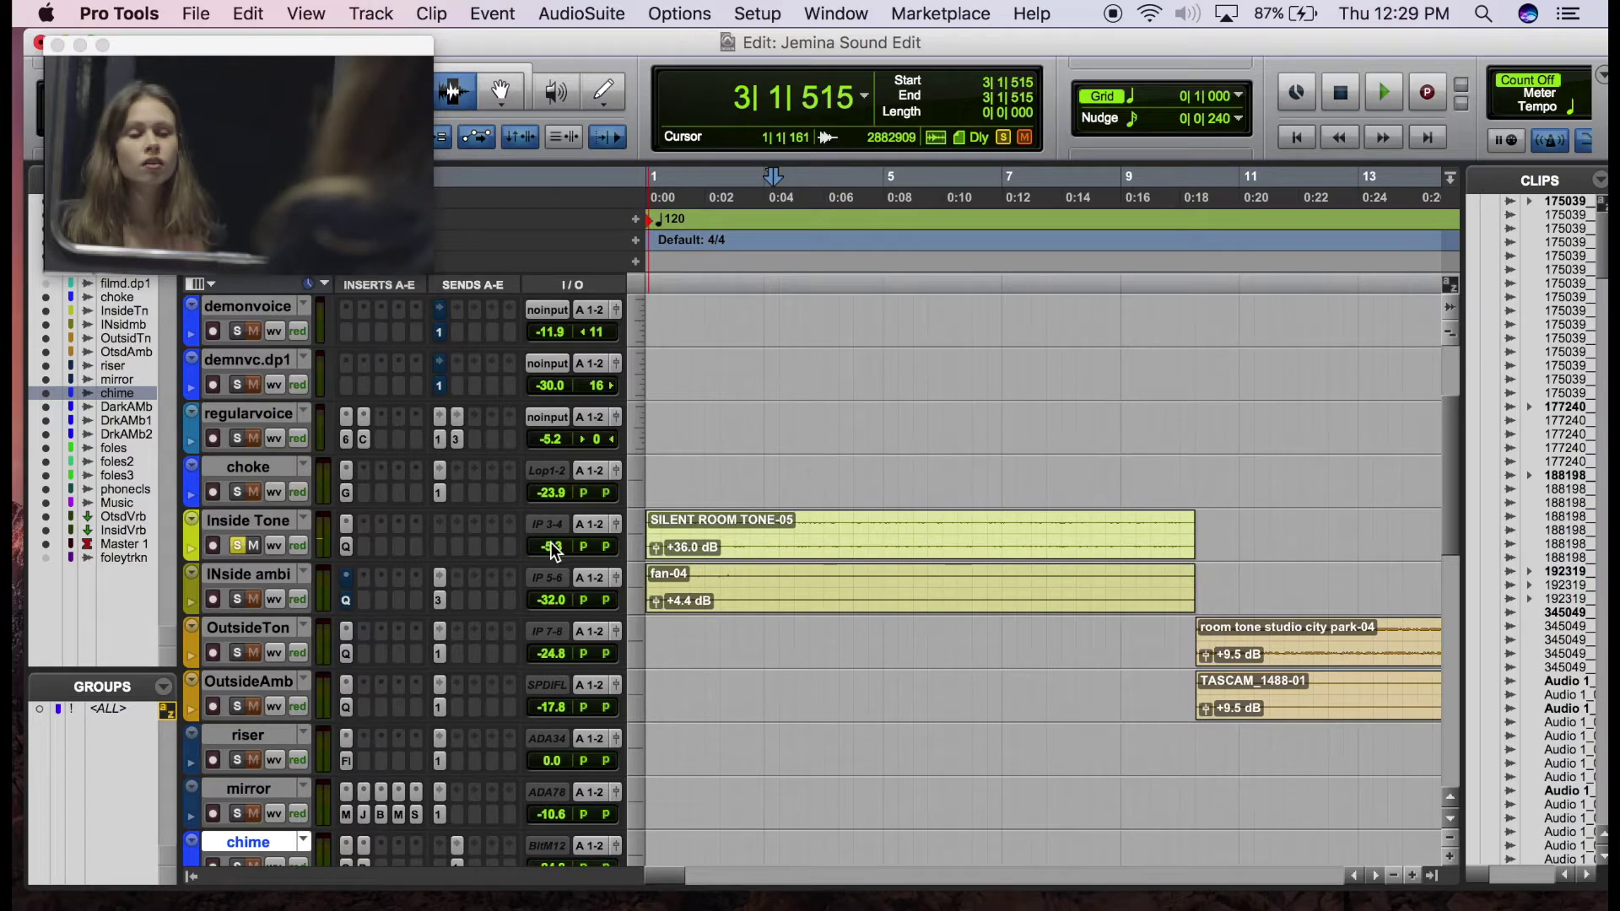
{"action": "left_click", "coordinate": [553, 548]}
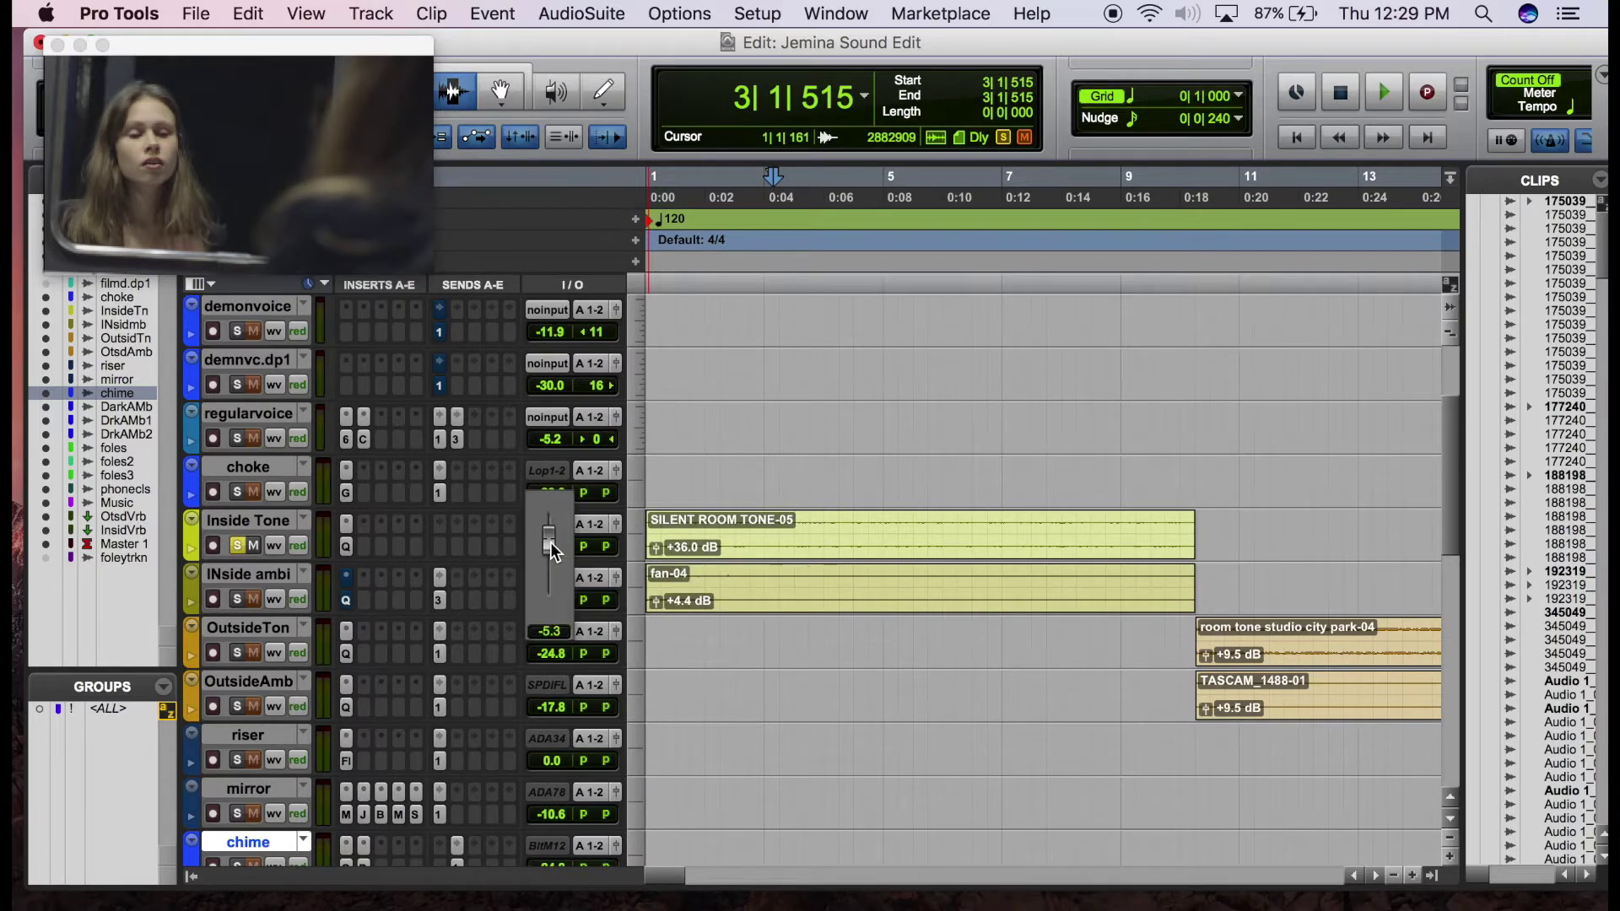
{"action": "left_click_drag", "start_coordinate": [547, 567], "coordinate": [544, 579]}
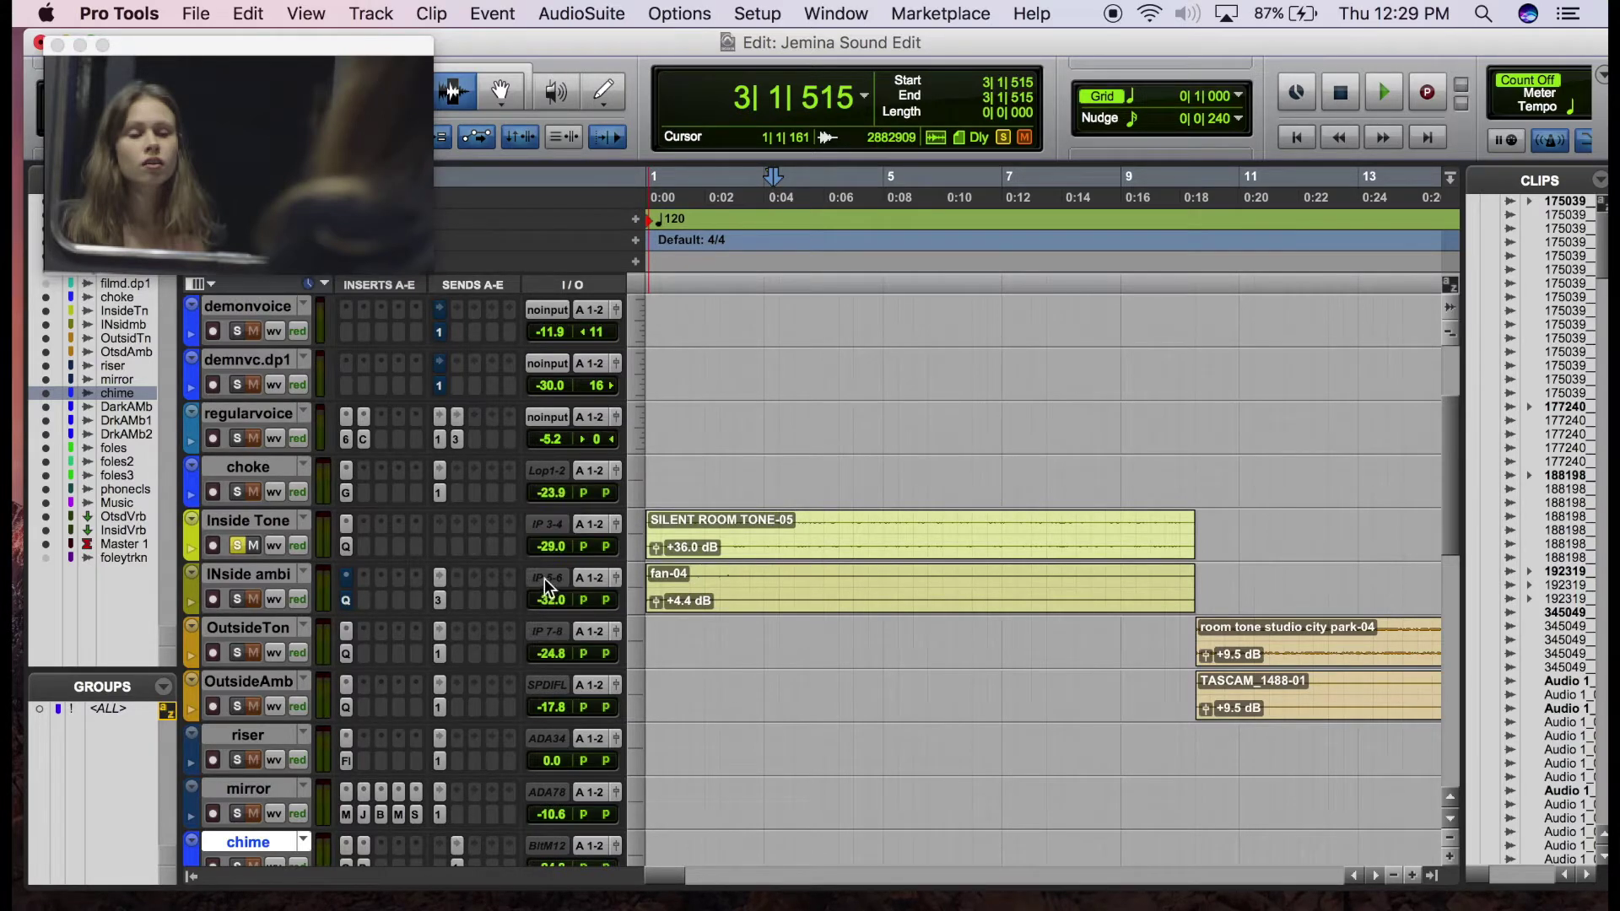
Solo INside ambi too and audition both from the fan-04 clip
{"action": "left_click", "coordinate": [718, 477]}
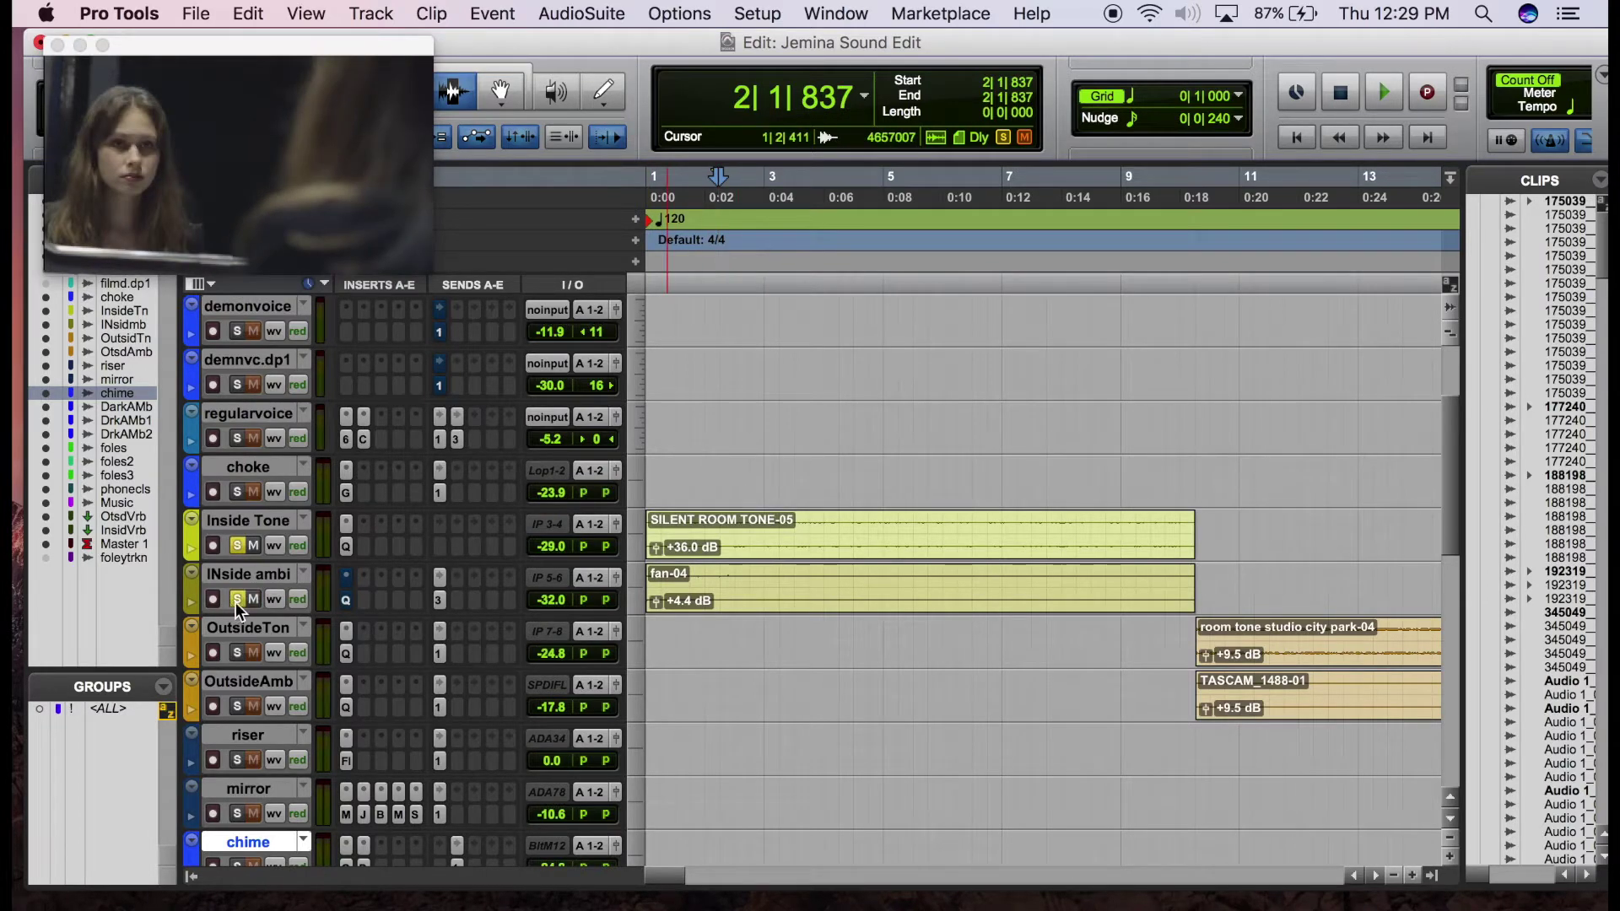
{"action": "left_click", "coordinate": [688, 576]}
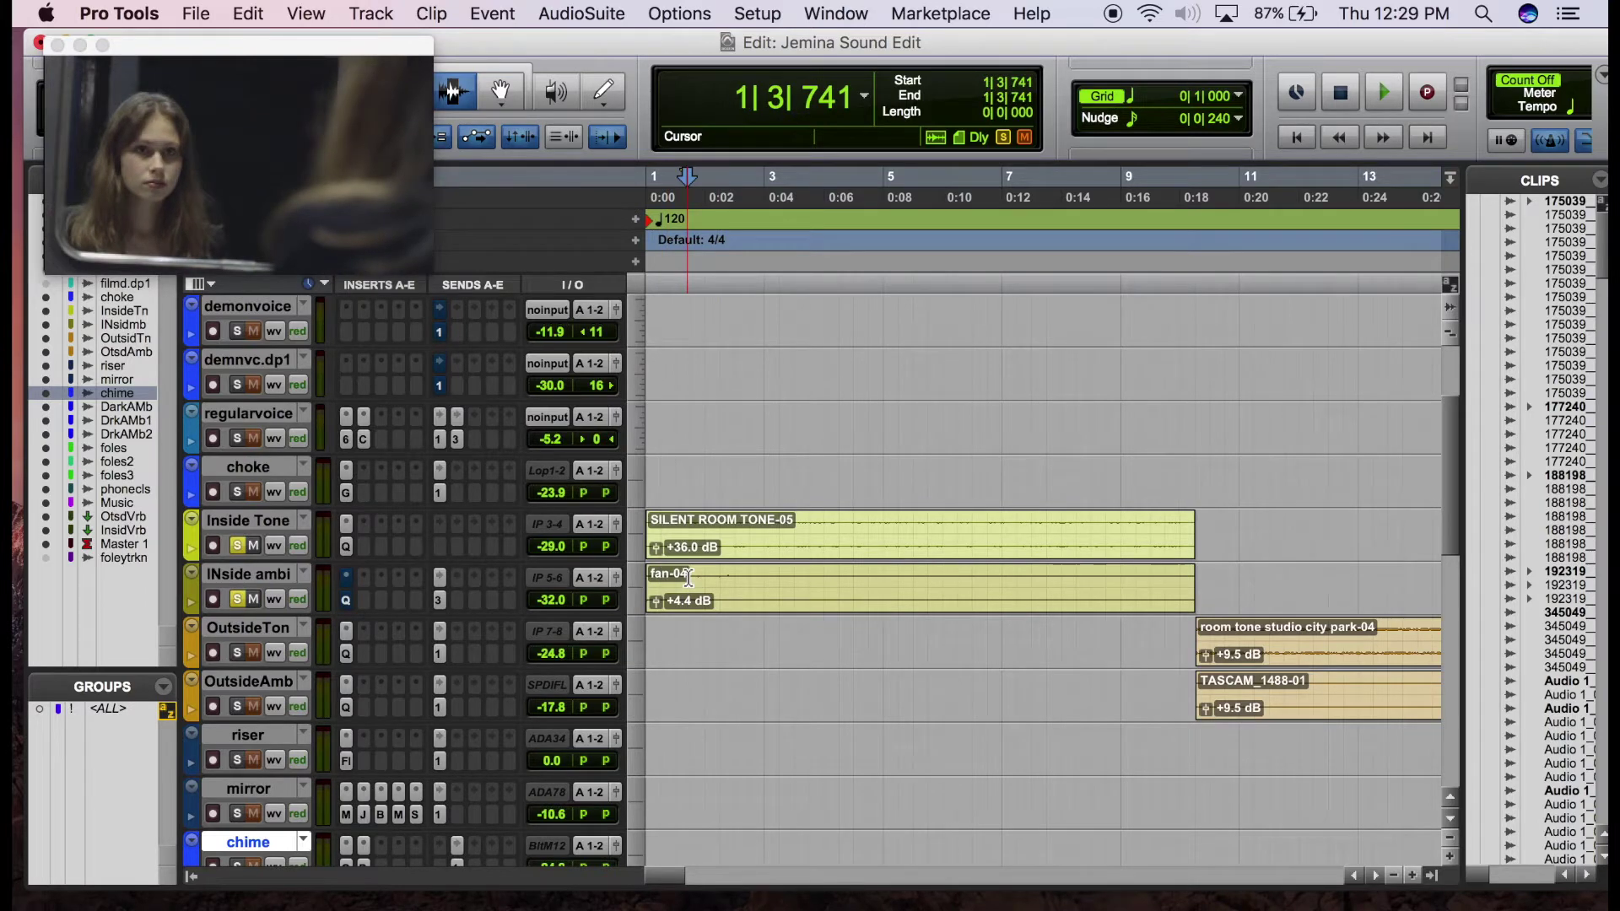
{"action": "key", "text": "space"}
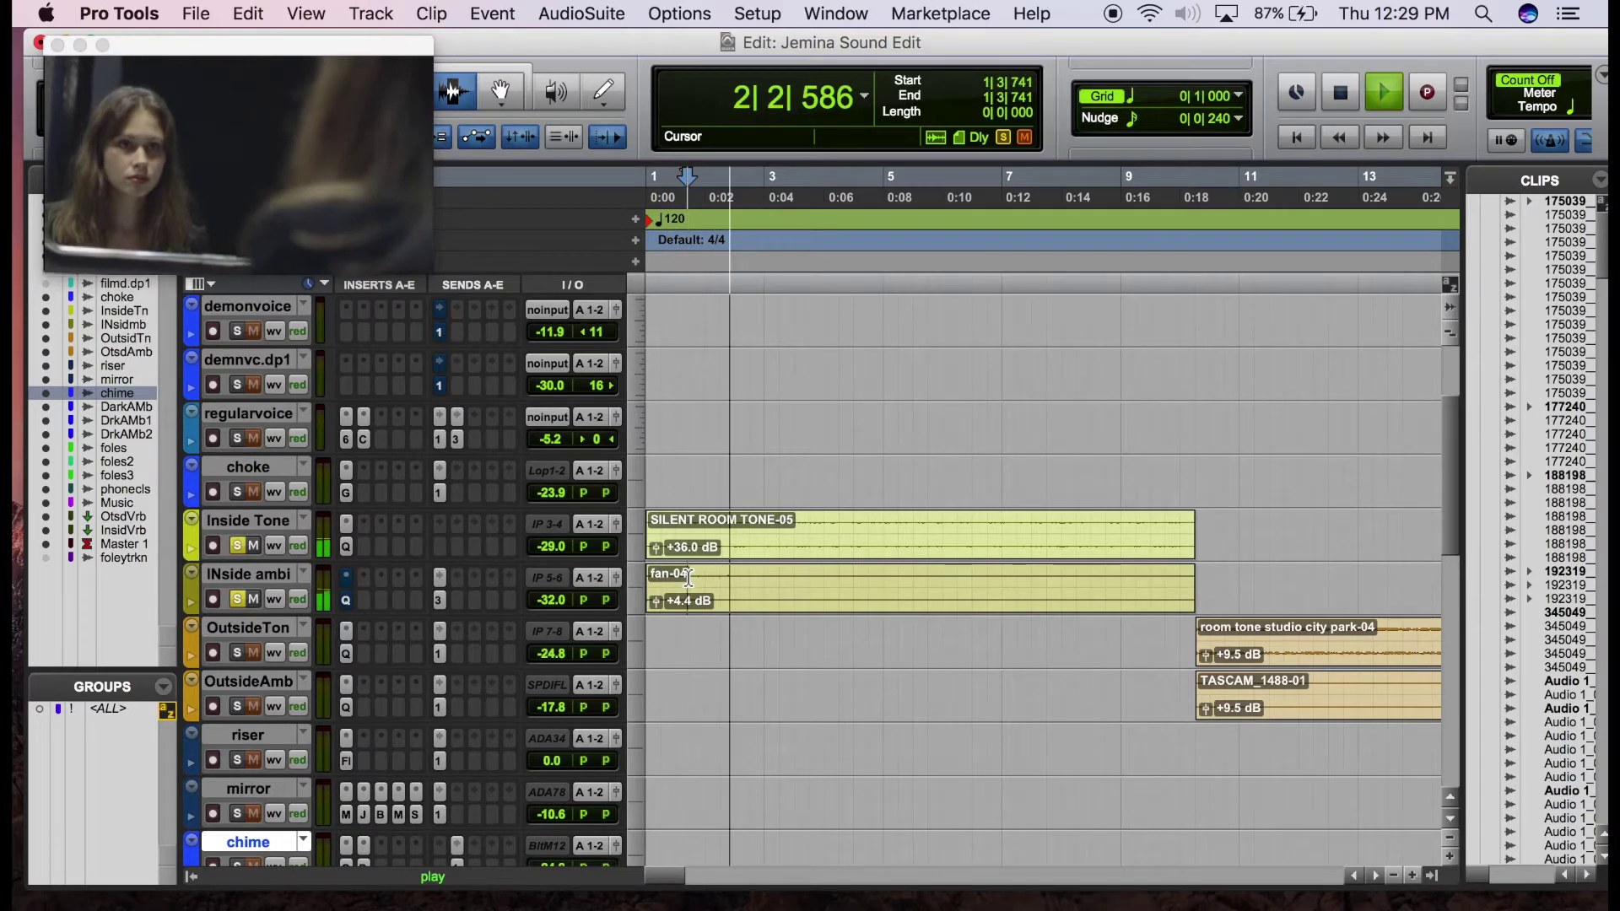
{"action": "key", "text": "space"}
{"action": "scroll", "coordinate": [411, 681], "scroll_direction": "down", "scroll_amount": 10}
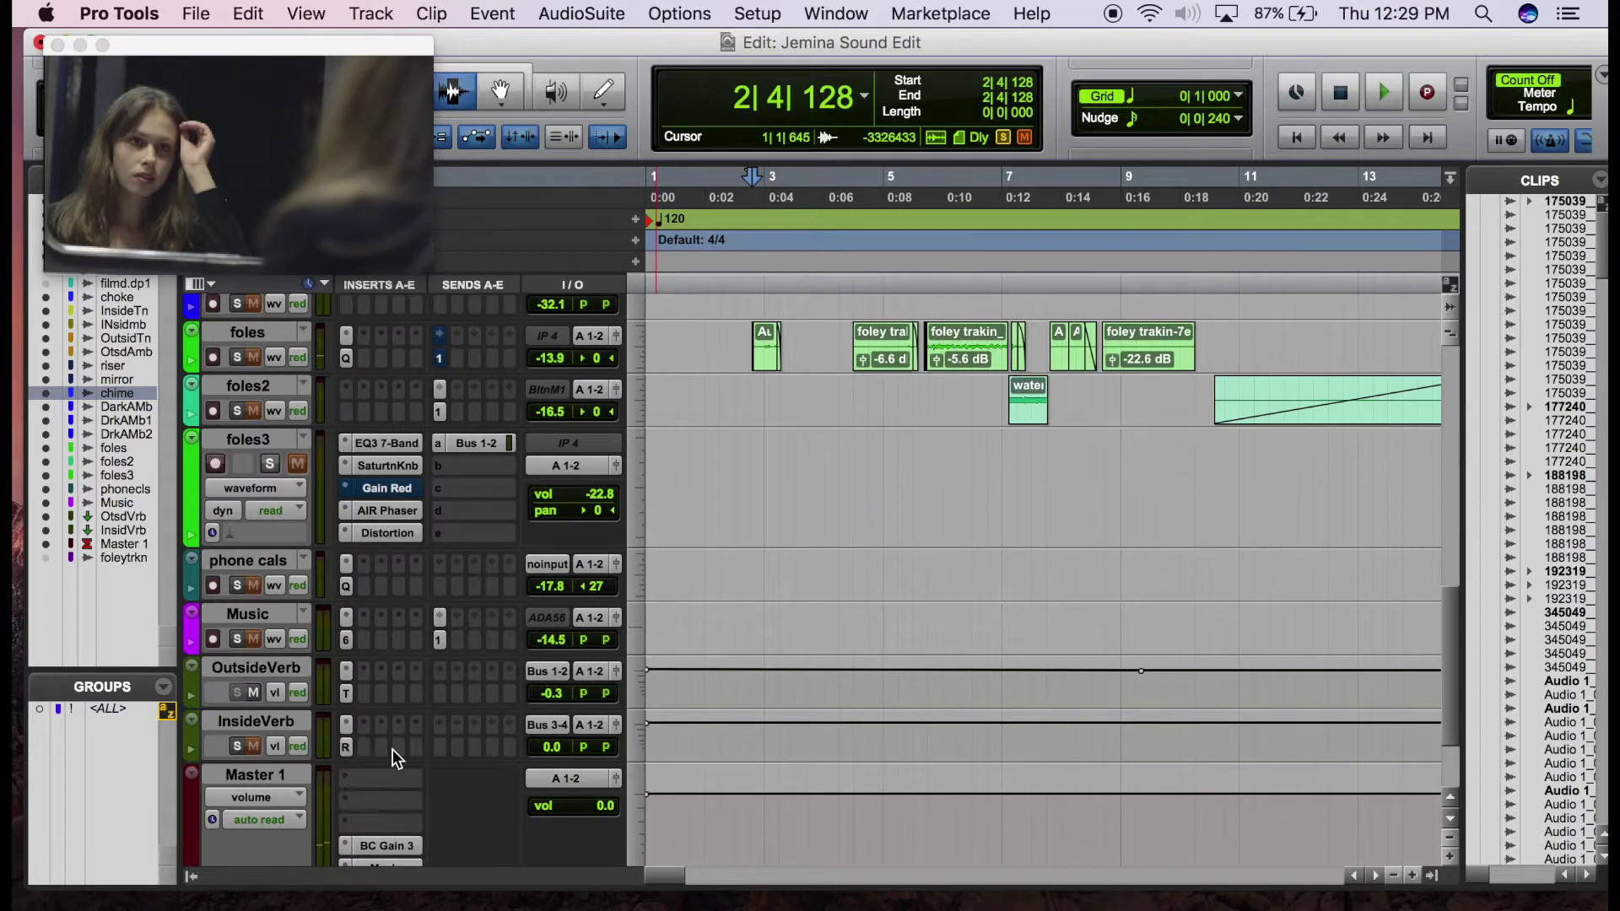
{"action": "scroll", "coordinate": [392, 749], "scroll_direction": "down", "scroll_amount": 3}
{"action": "key", "text": "space"}
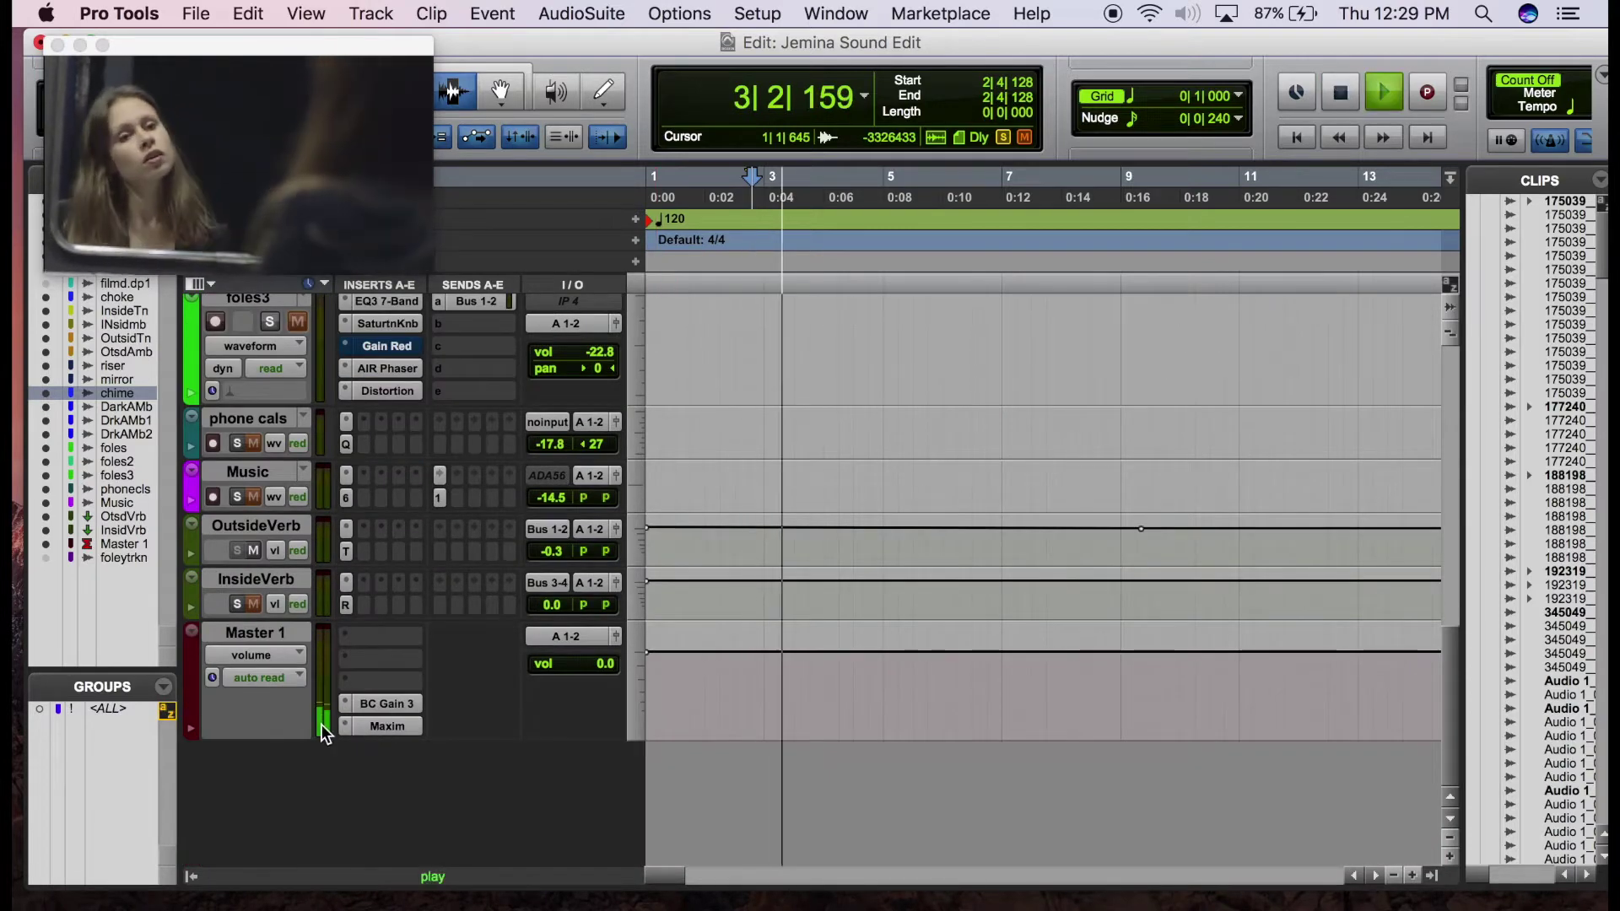
{"action": "key", "text": "space"}
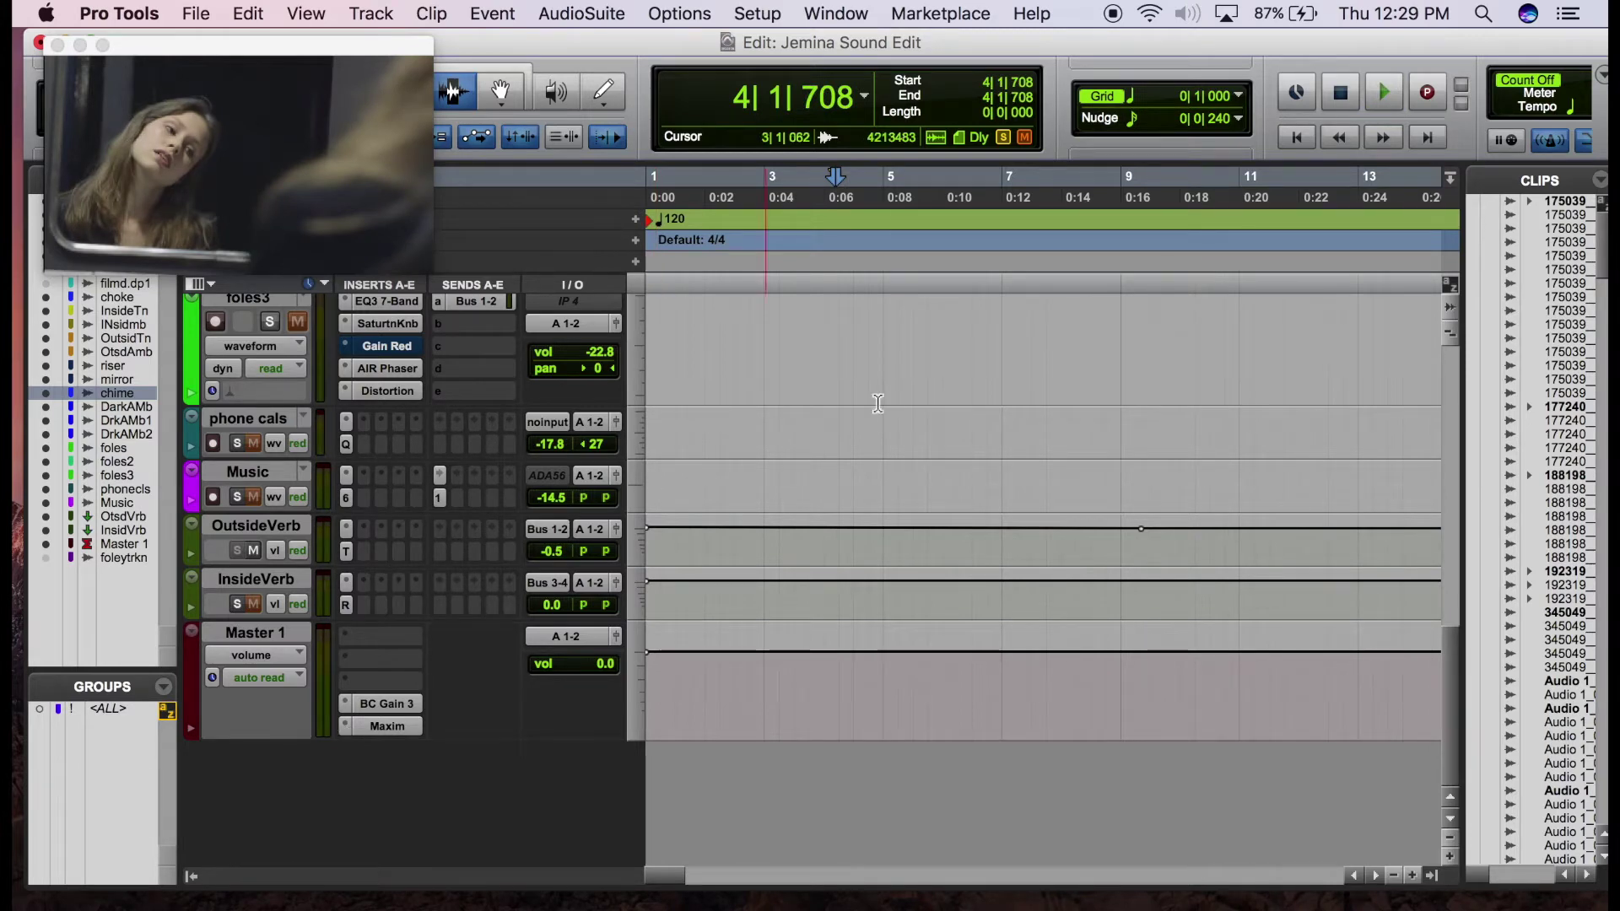
{"action": "scroll", "coordinate": [895, 411], "scroll_direction": "up", "scroll_amount": 5}
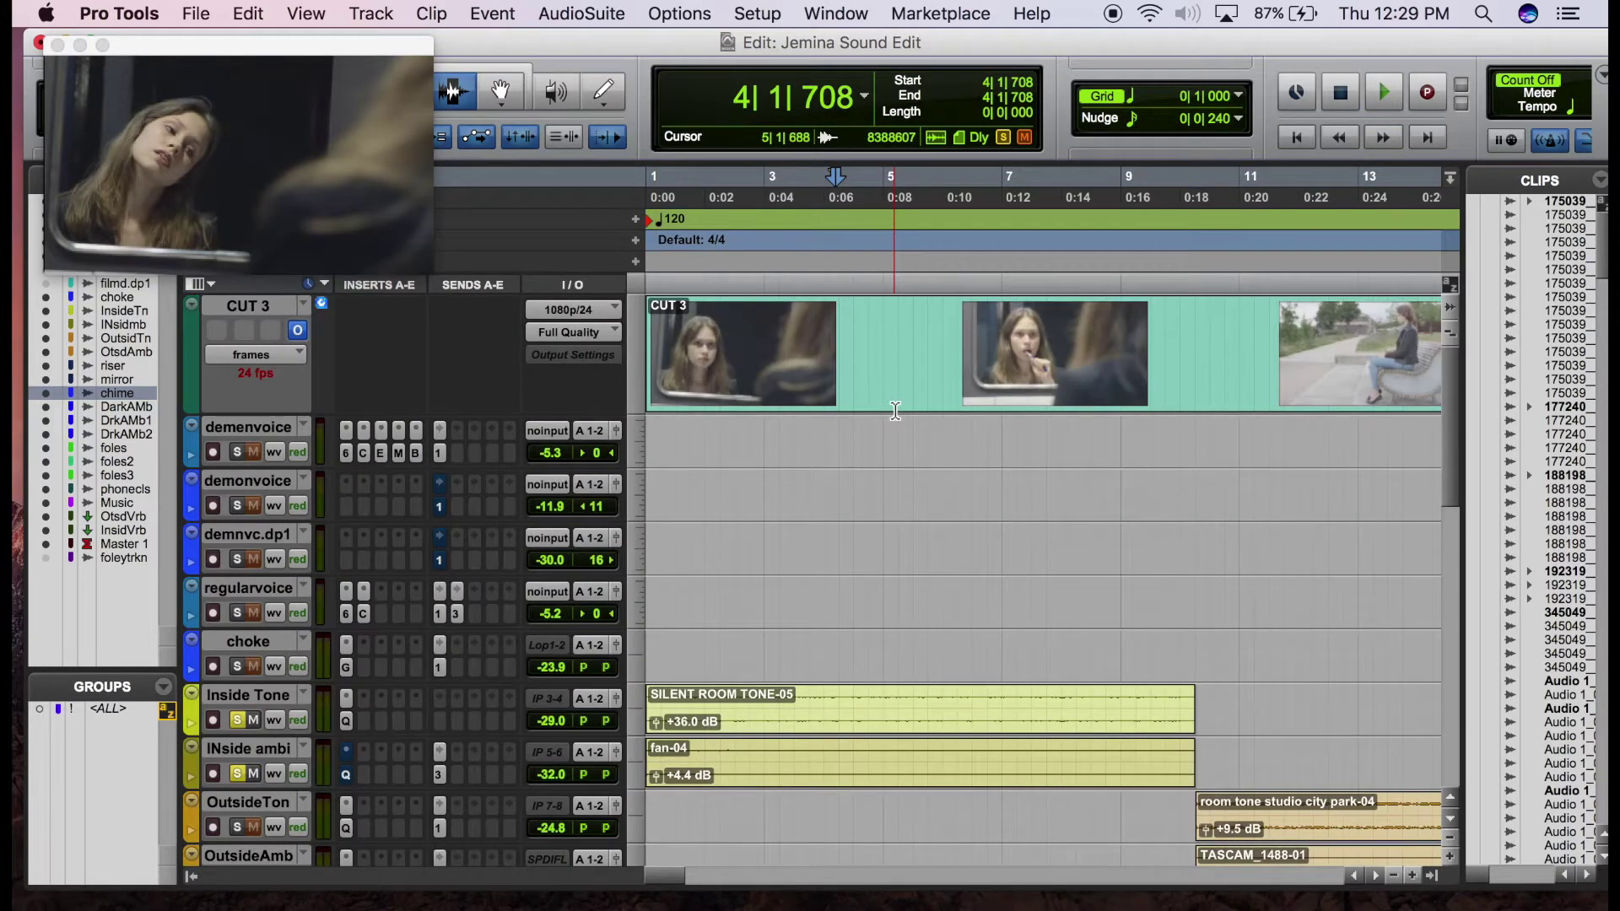
Turn off the solos on INside ambi and Inside Tone
{"action": "scroll", "coordinate": [895, 411], "scroll_direction": "down", "scroll_amount": 5}
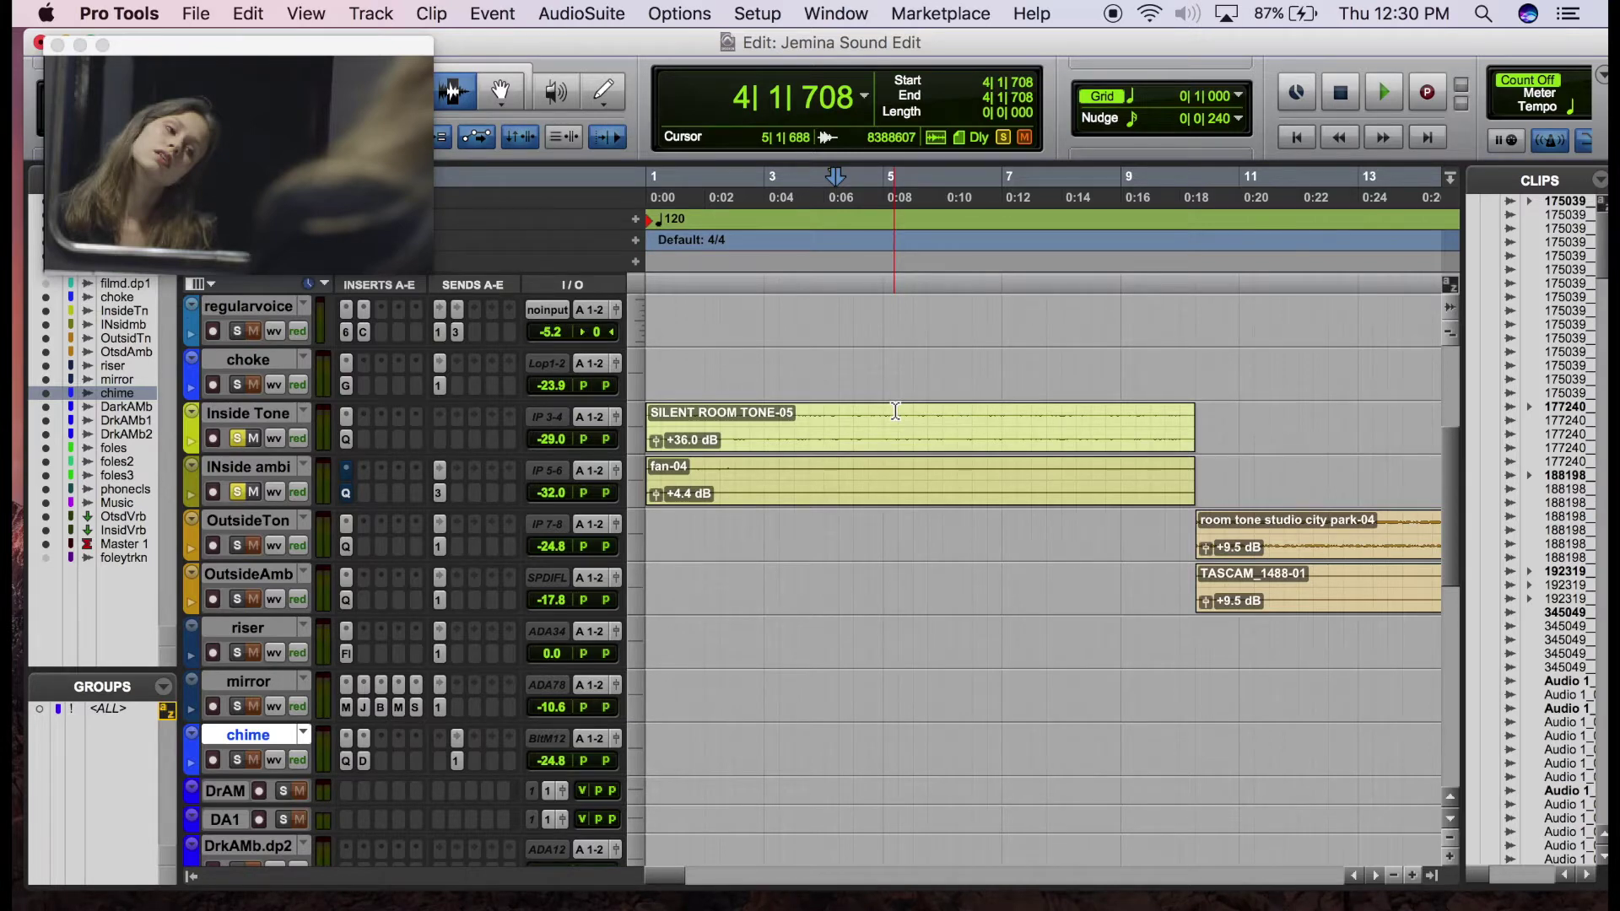
{"action": "left_click", "coordinate": [244, 496]}
{"action": "left_click", "coordinate": [238, 439]}
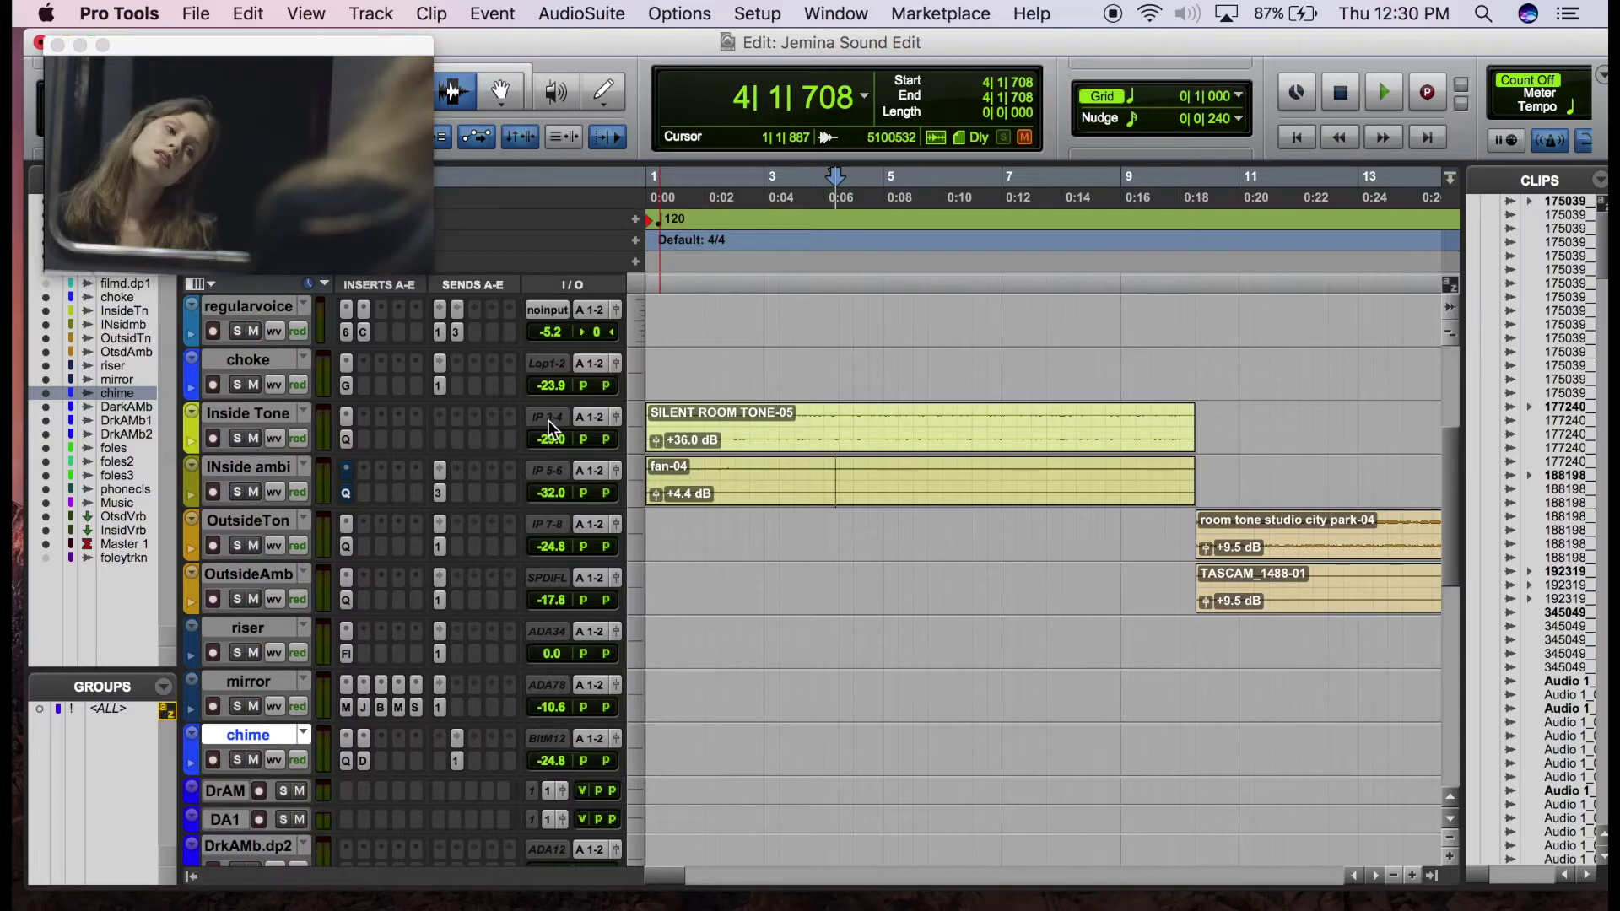
Solo the foles track and put the playback position near 2|4|215
{"action": "scroll", "coordinate": [981, 492], "scroll_direction": "down", "scroll_amount": 1}
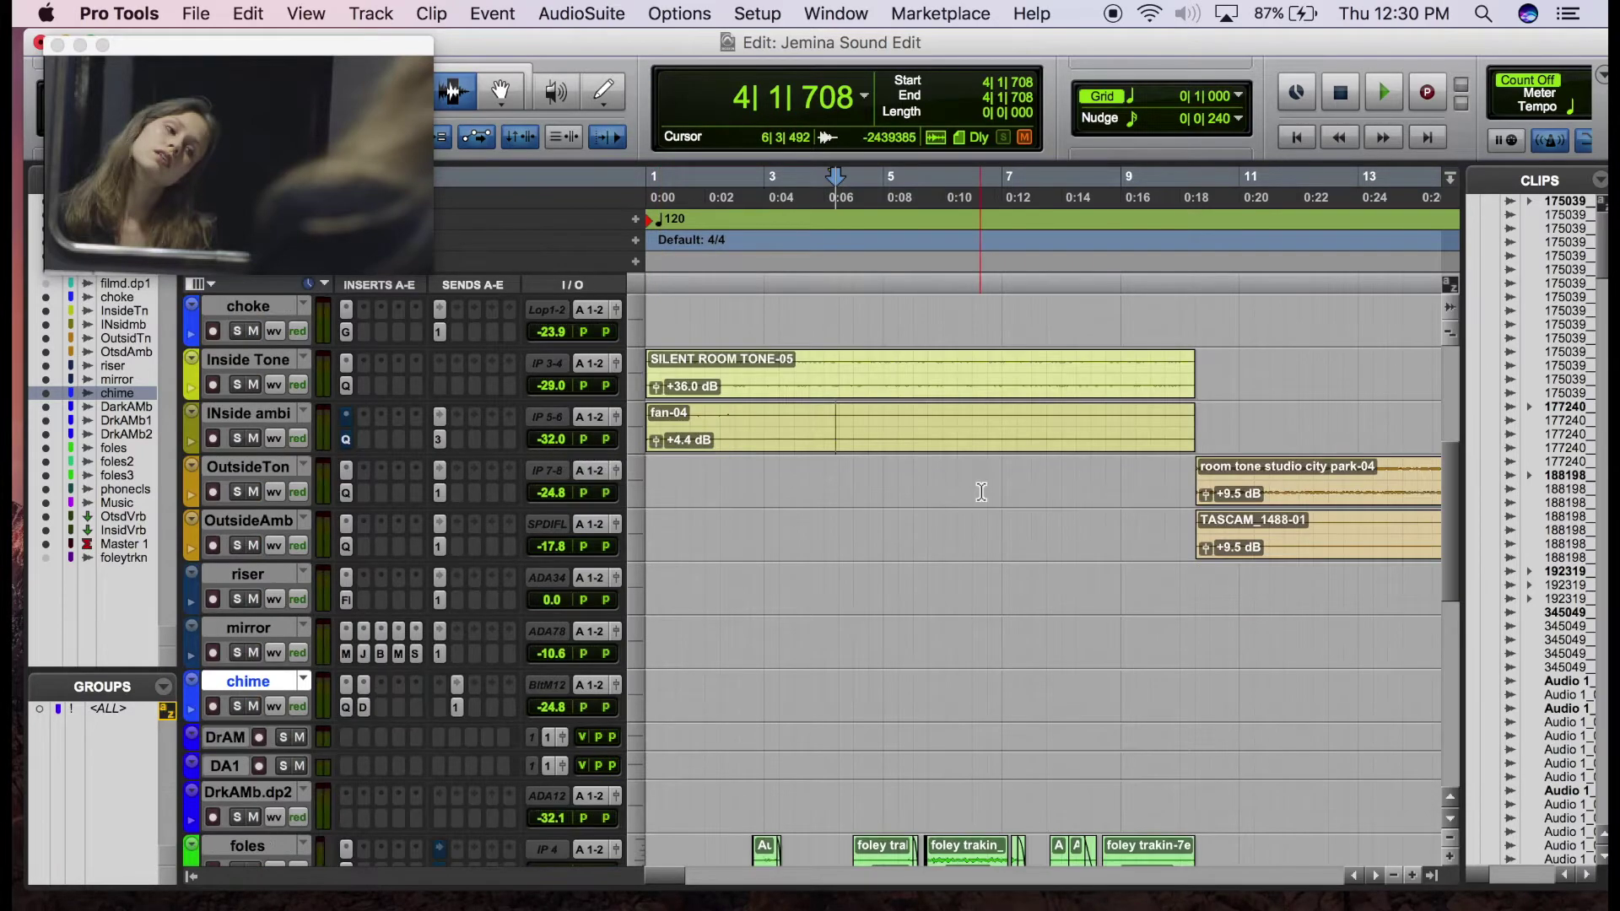
{"action": "scroll", "coordinate": [981, 492], "scroll_direction": "down", "scroll_amount": 2}
{"action": "scroll", "coordinate": [780, 617], "scroll_direction": "down", "scroll_amount": 1}
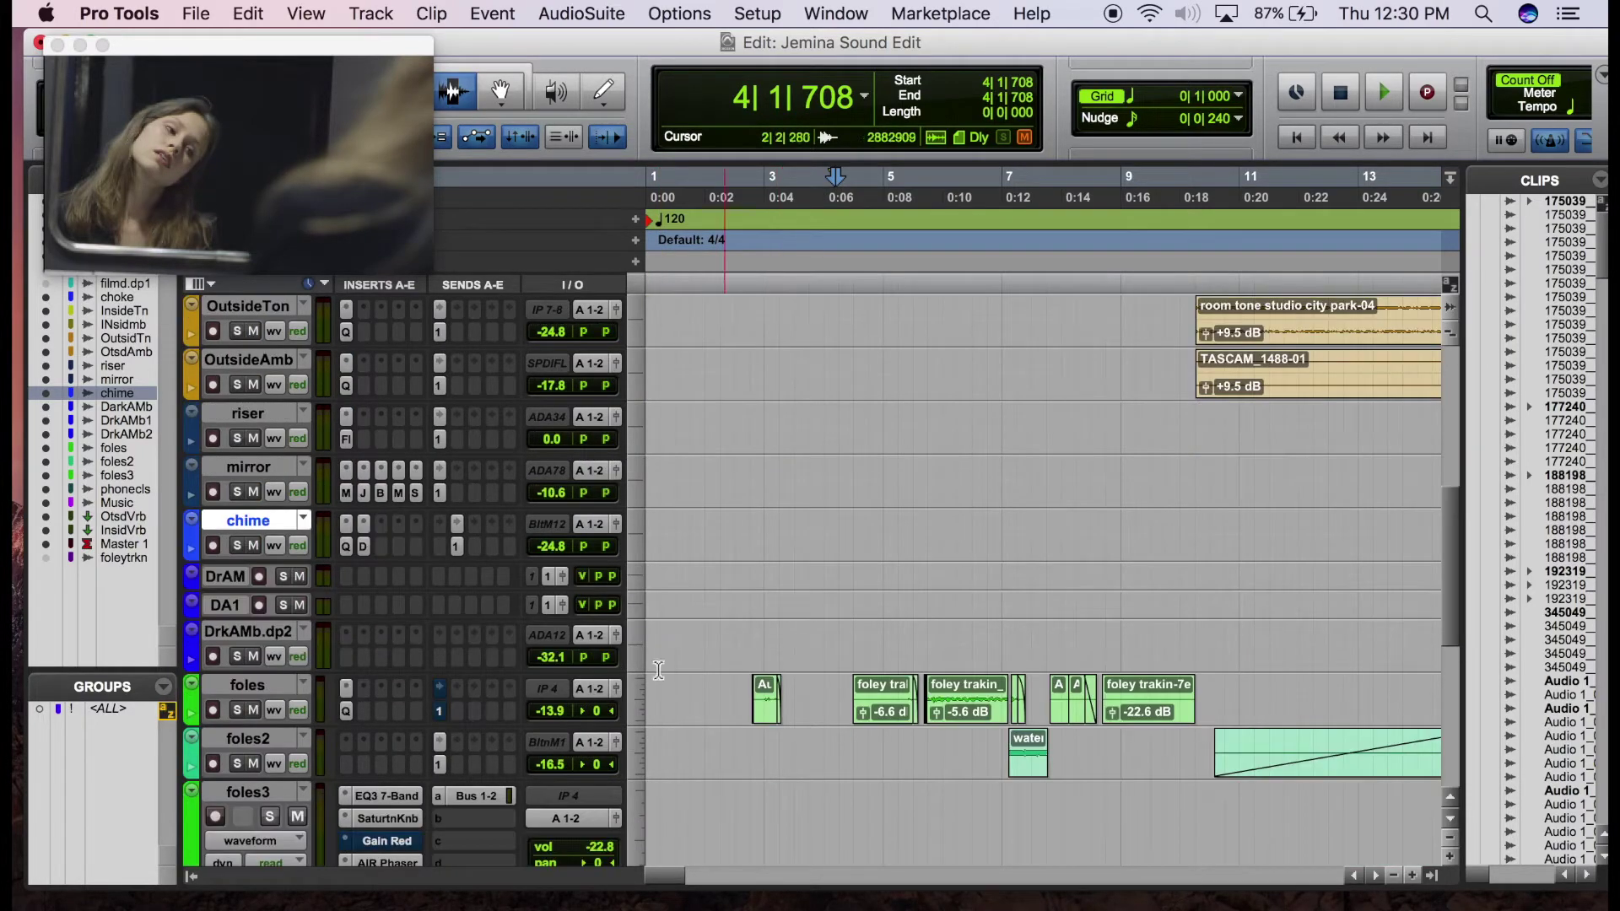
{"action": "scroll", "coordinate": [667, 728], "scroll_direction": "down", "scroll_amount": 1}
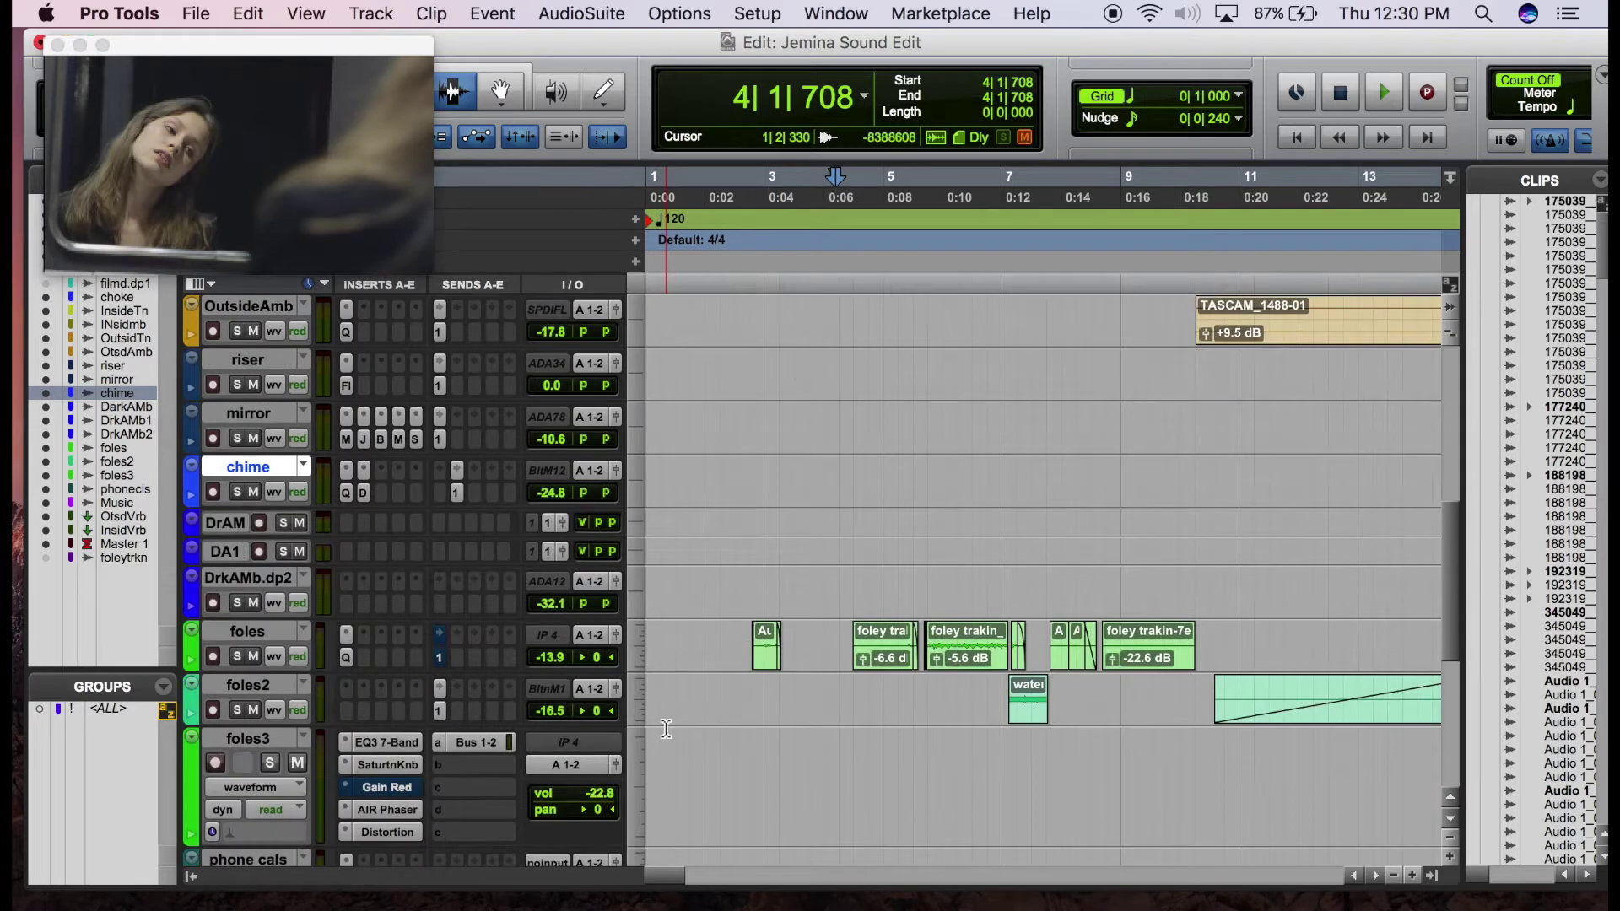
{"action": "left_click", "coordinate": [746, 634]}
{"action": "left_click", "coordinate": [239, 655]}
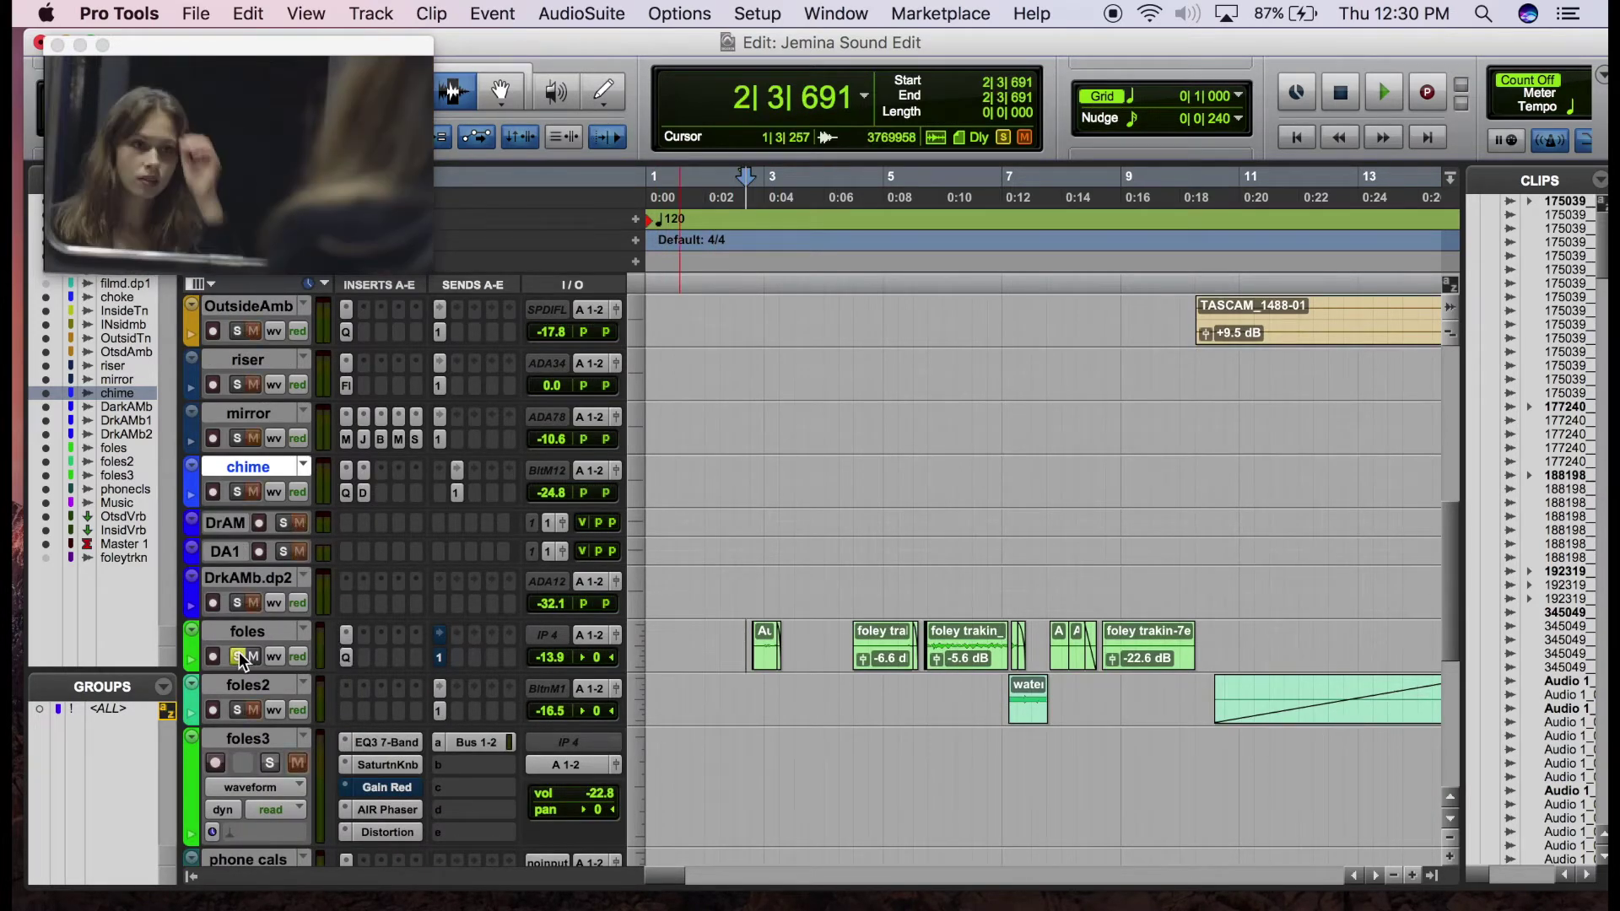
{"action": "left_click", "coordinate": [749, 635]}
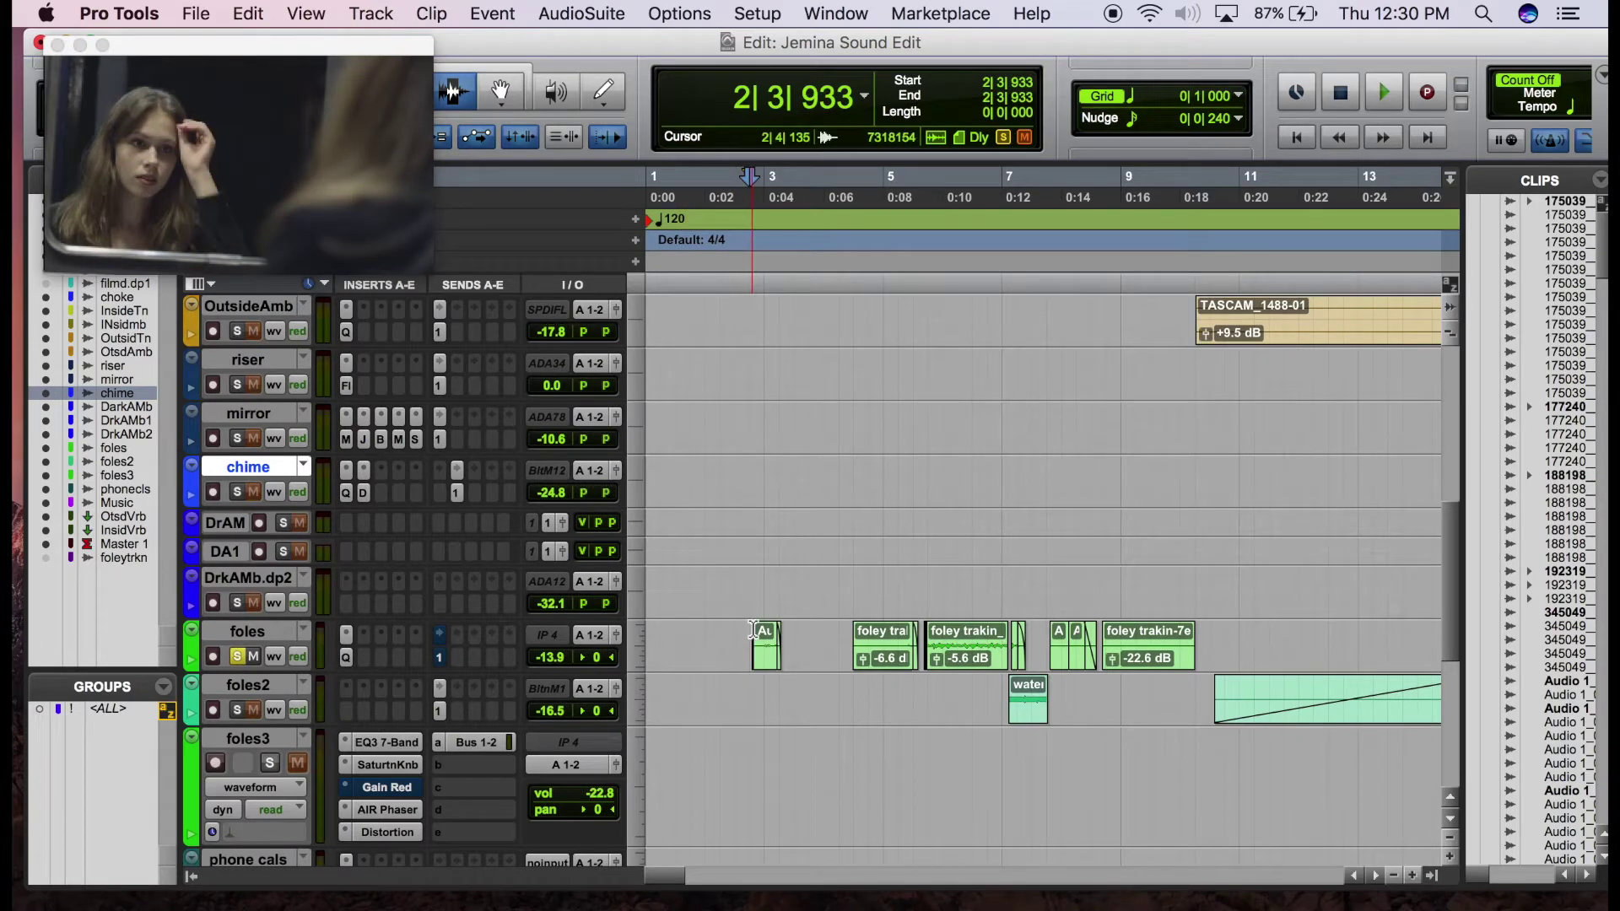
{"action": "left_click", "coordinate": [753, 641]}
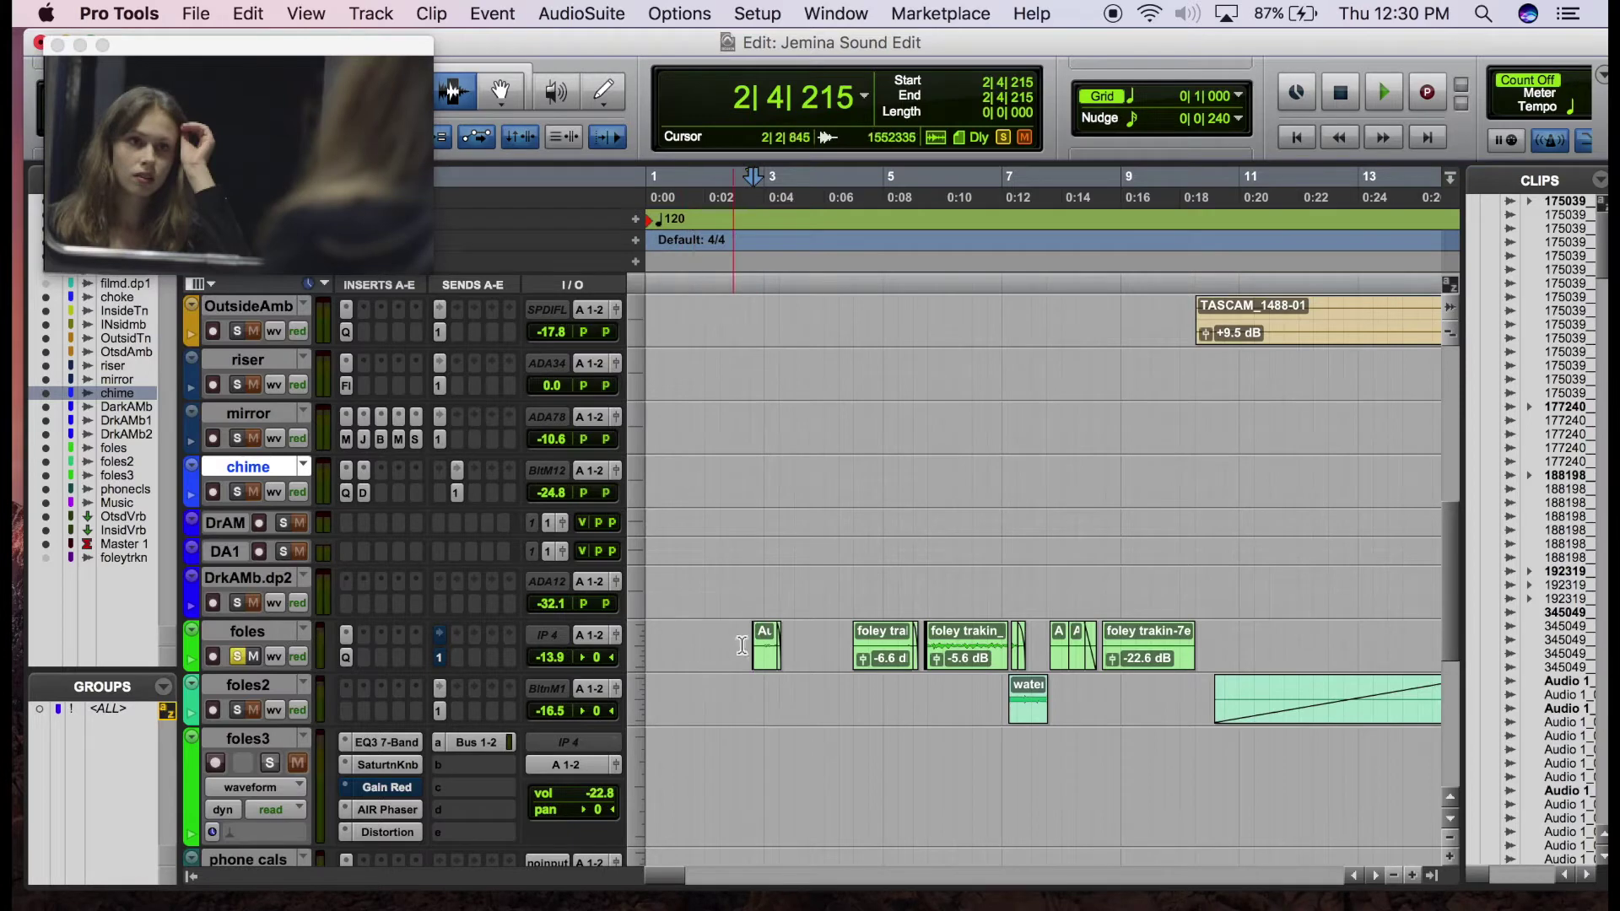
Audition the first foley clip on foles twice
{"action": "left_click", "coordinate": [757, 635]}
{"action": "key", "text": "space"}
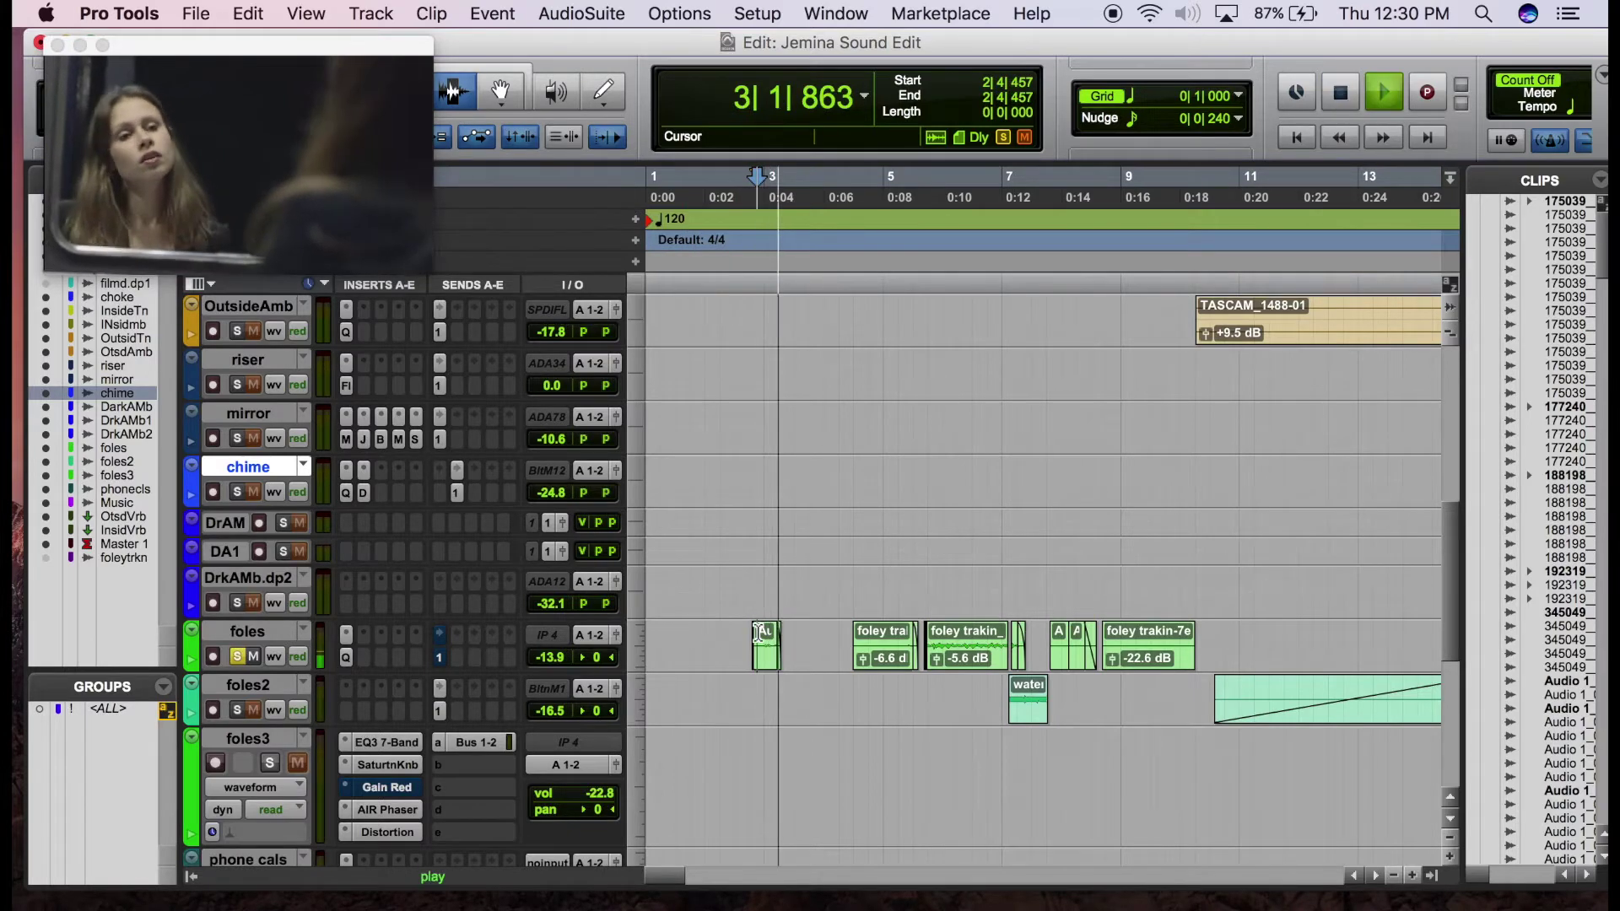
{"action": "key", "text": "space"}
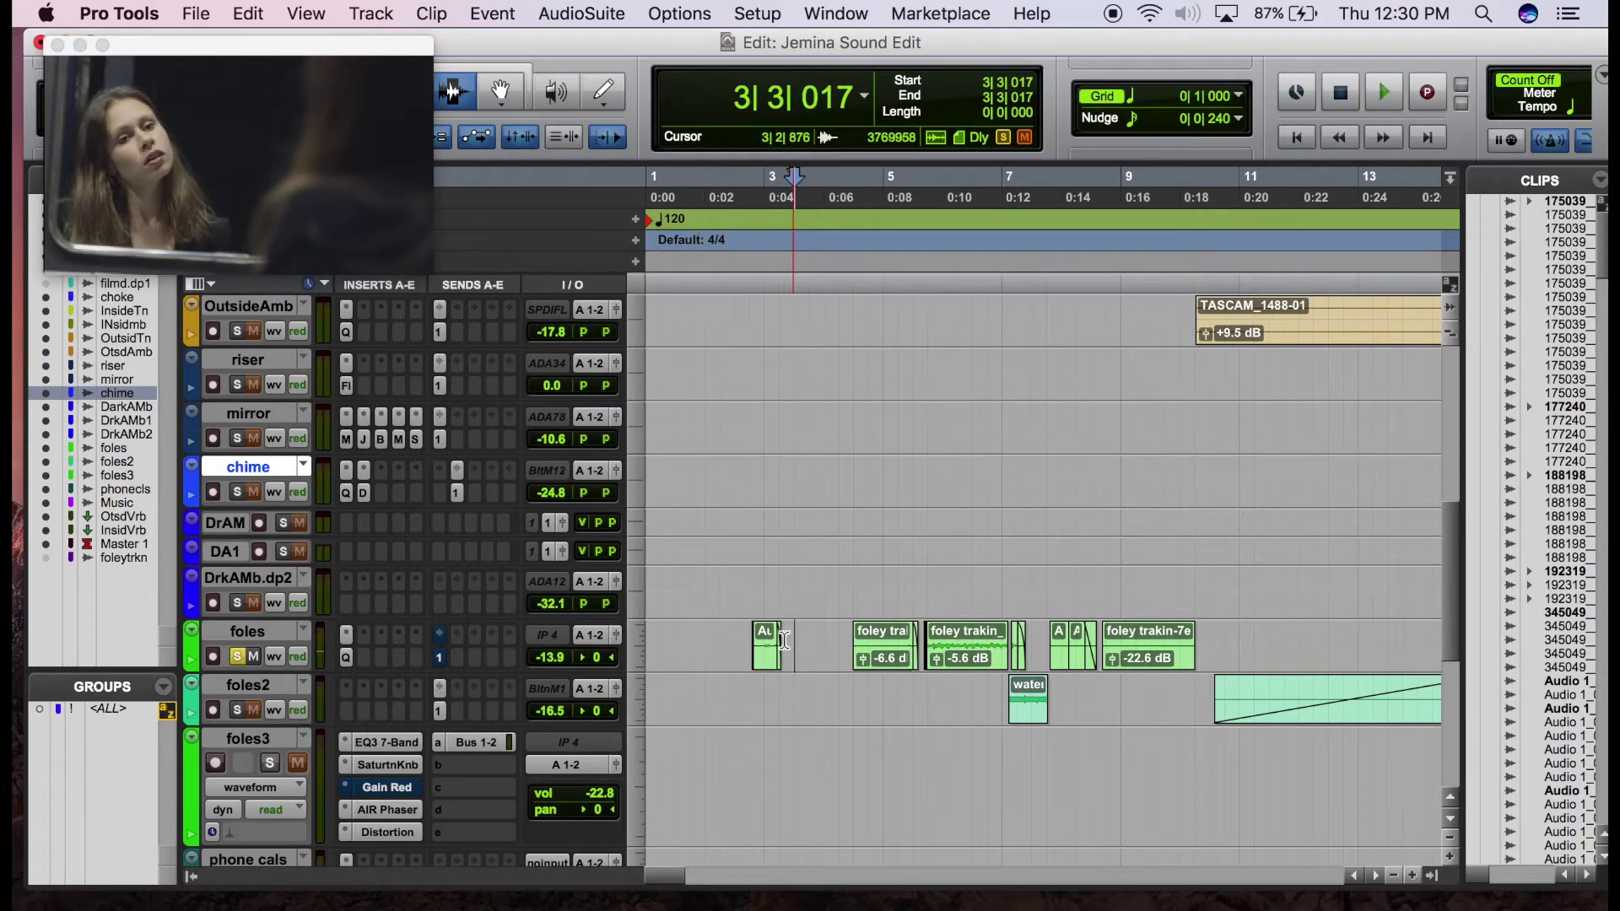
{"action": "left_click", "coordinate": [748, 632]}
{"action": "key", "text": "space"}
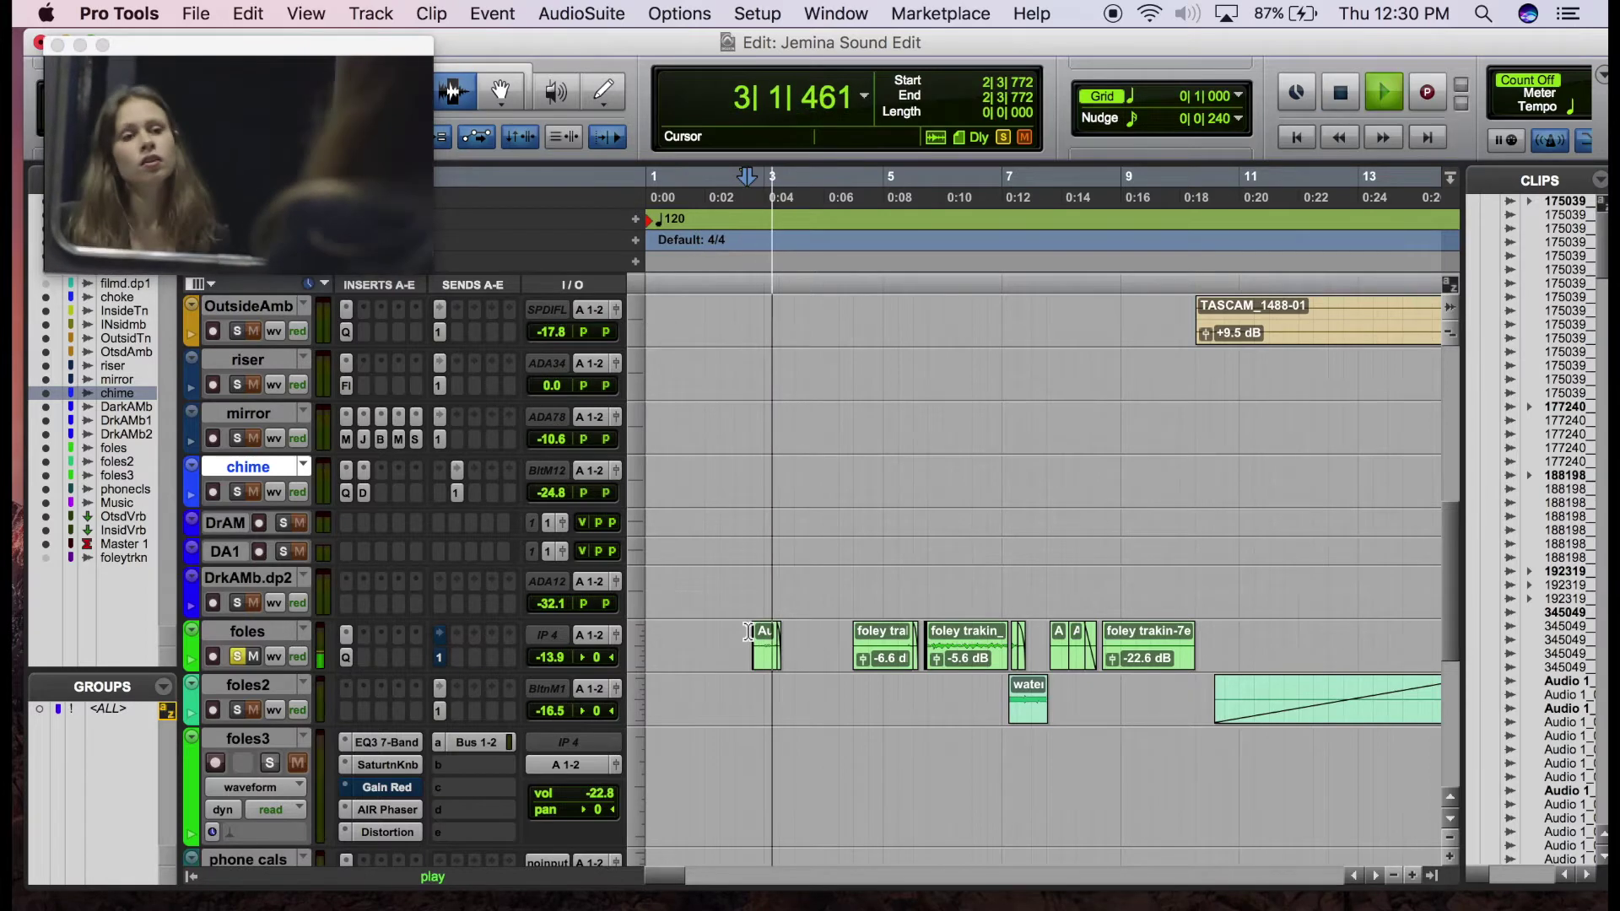
{"action": "key", "text": "space"}
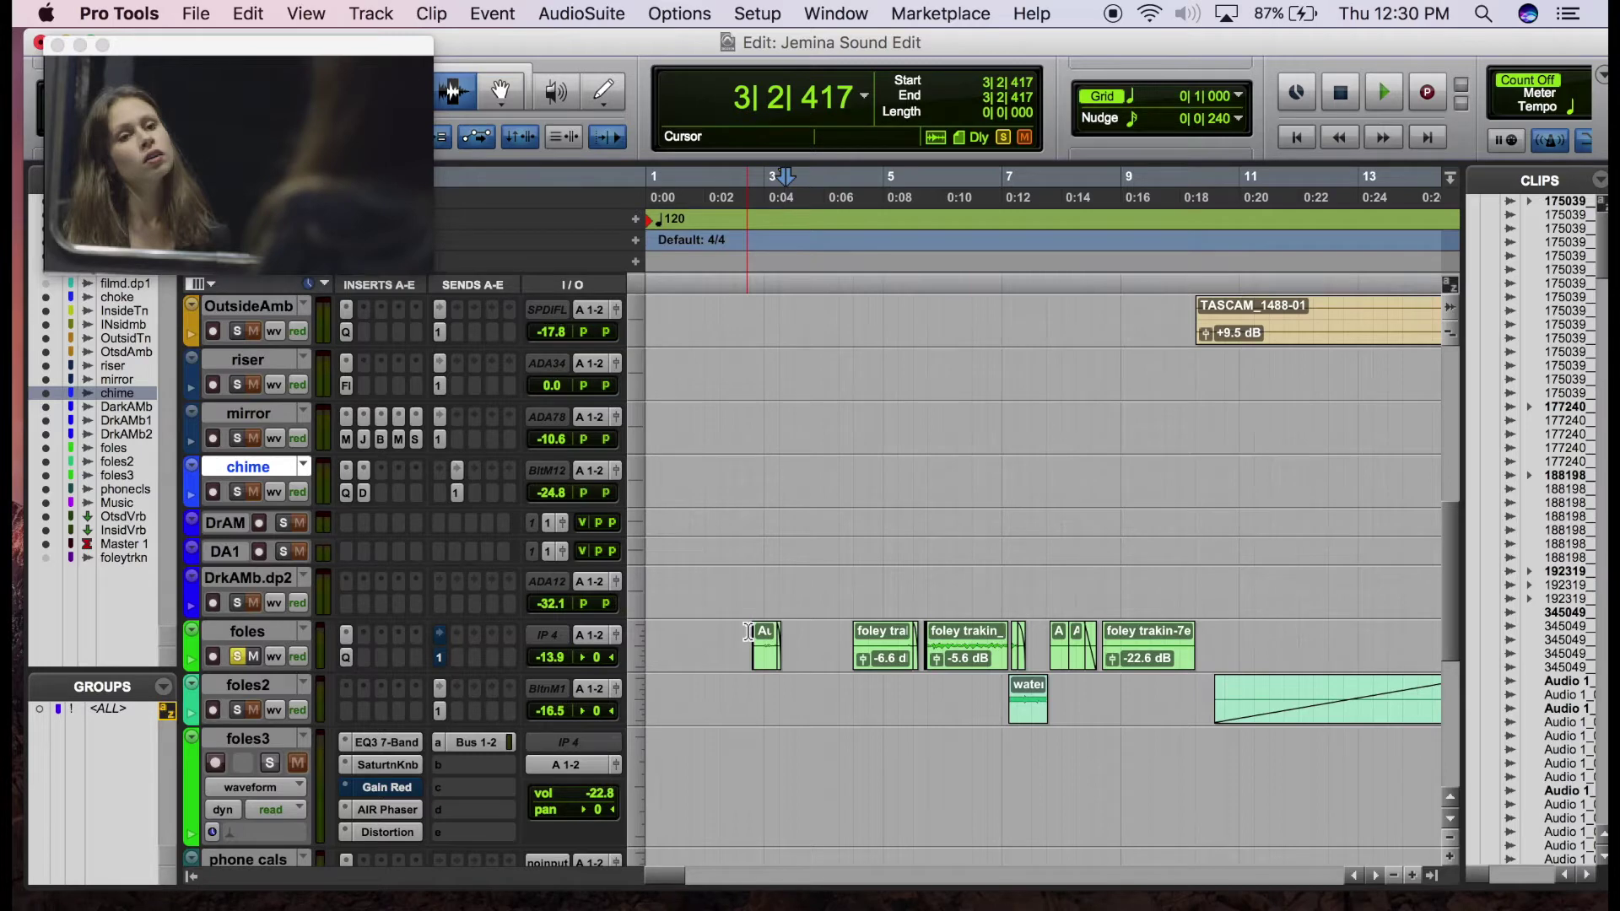
Audition the following foley clips from bar 4 and from bar 7
{"action": "left_click", "coordinate": [857, 624]}
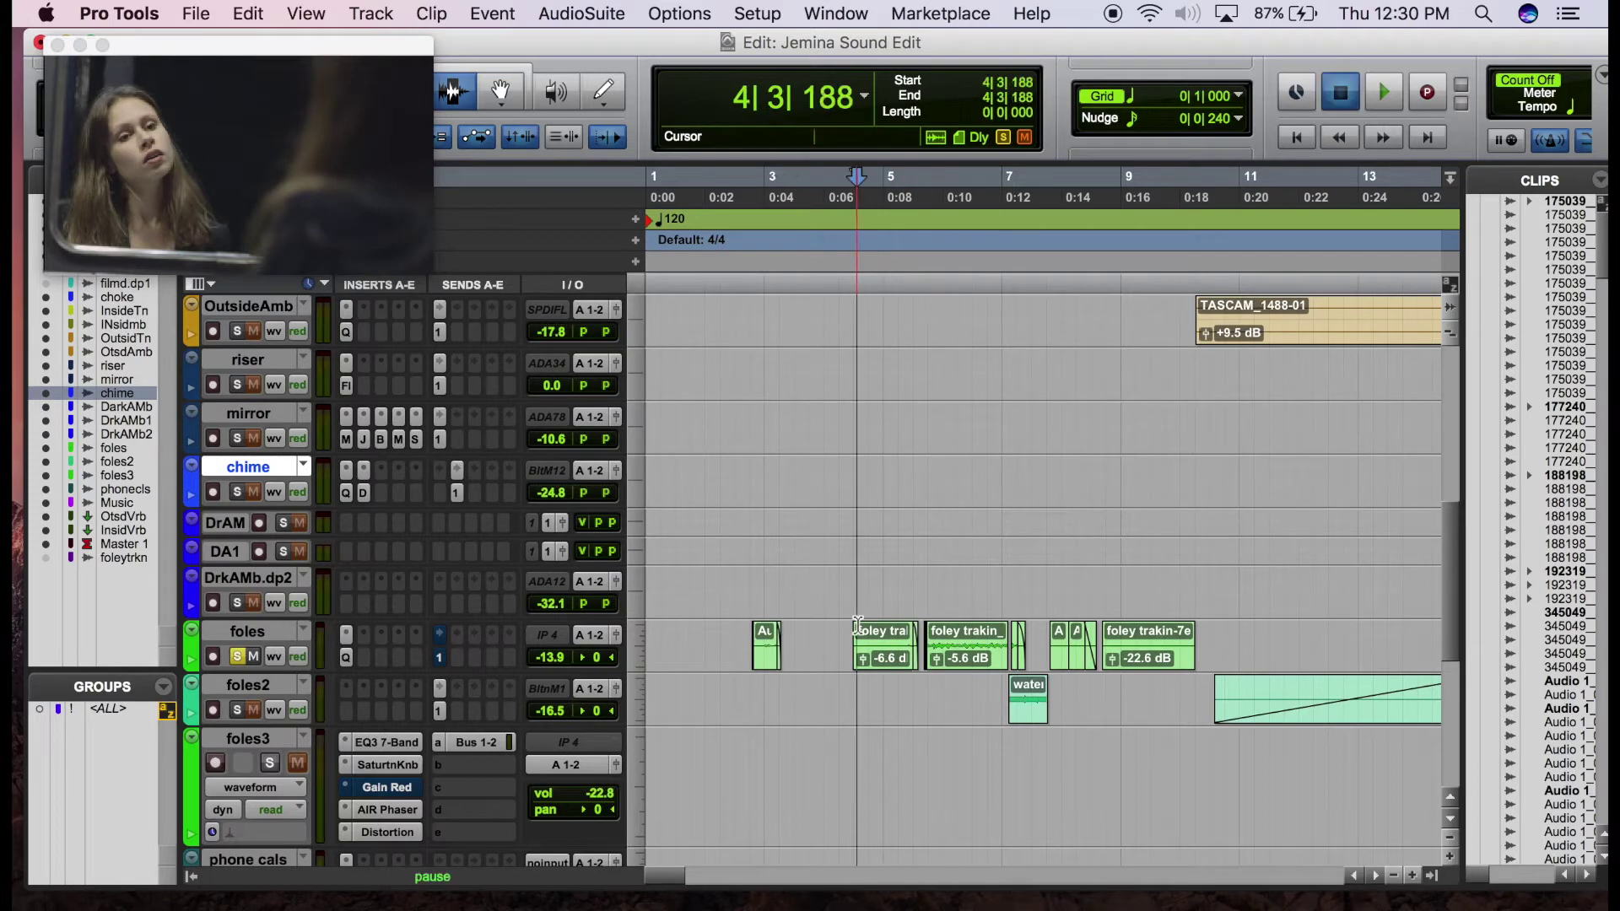
{"action": "key", "text": "space"}
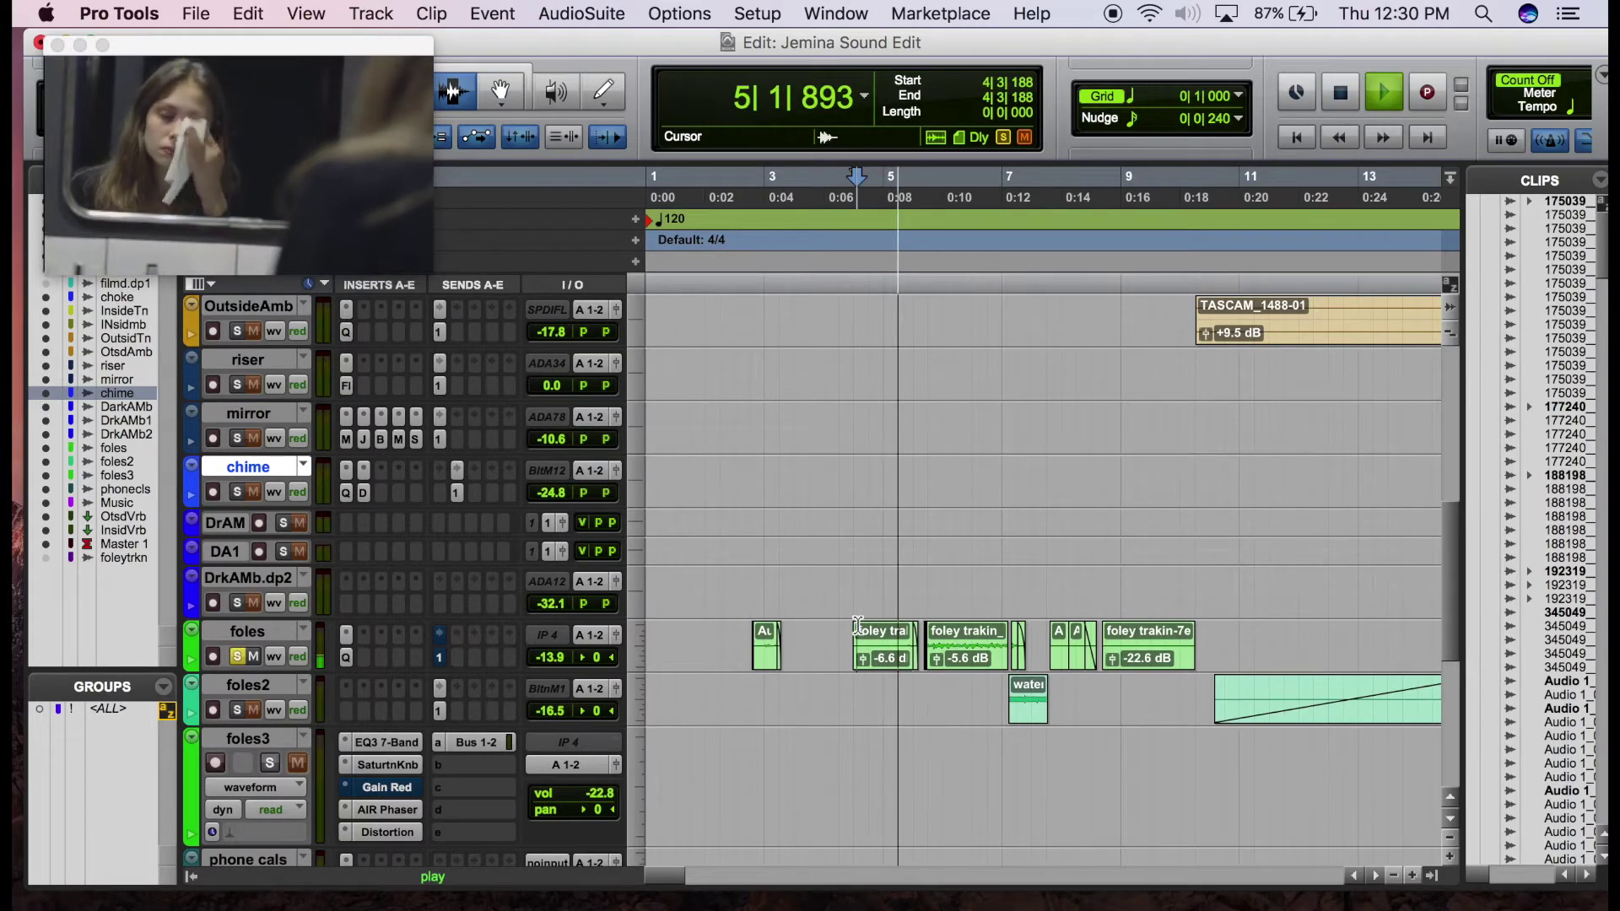
{"action": "key", "text": "space"}
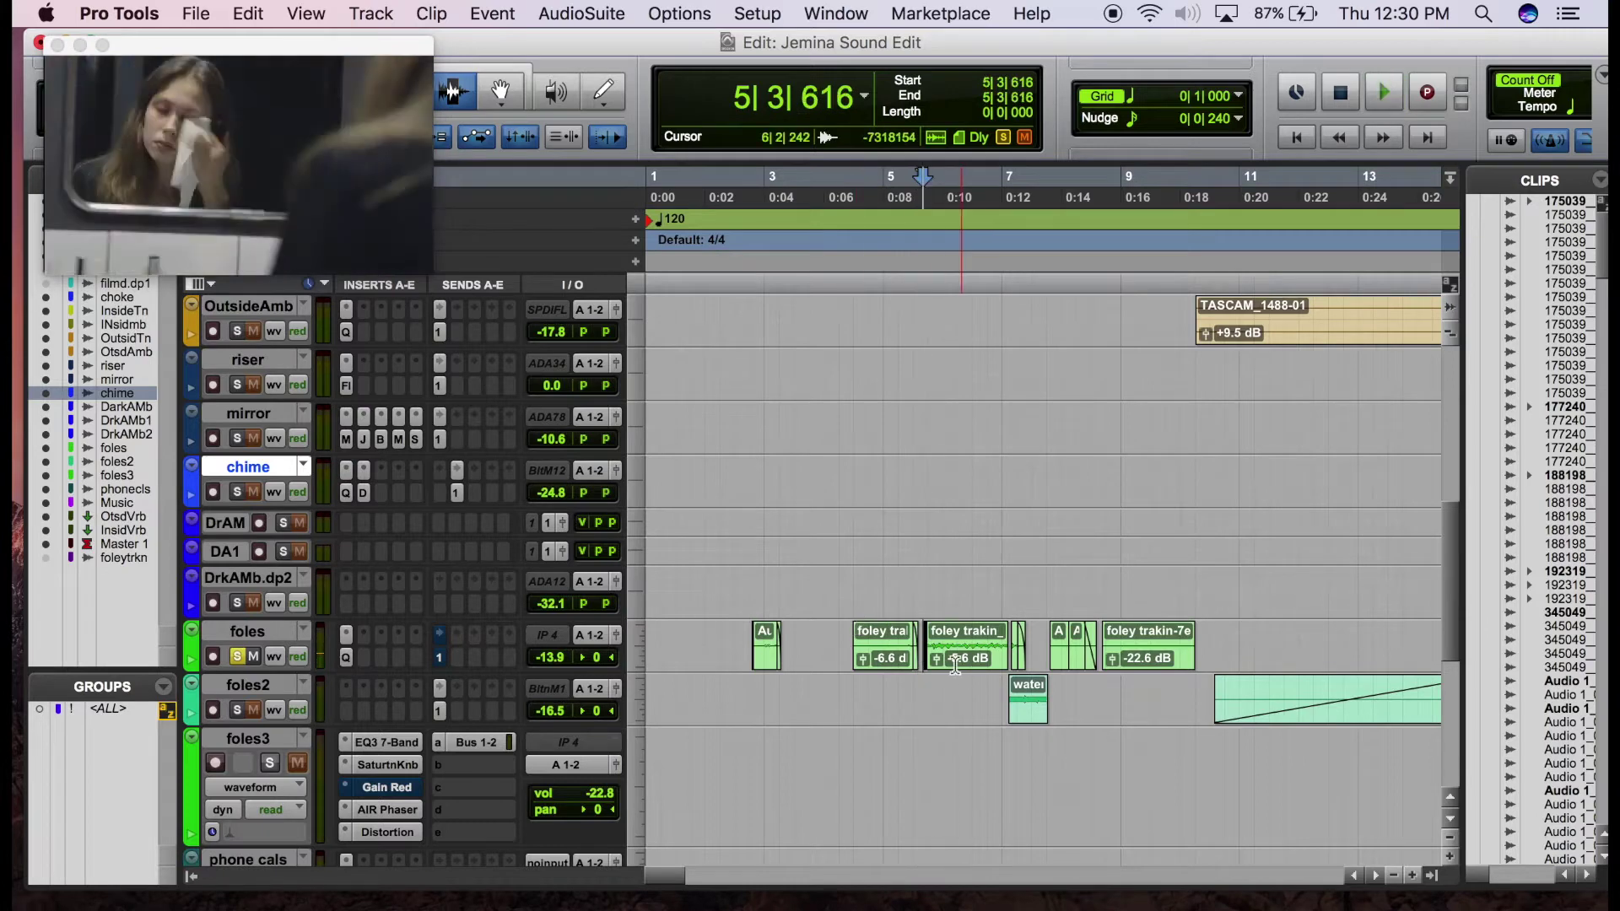
{"action": "left_click", "coordinate": [928, 646]}
{"action": "key", "text": "space"}
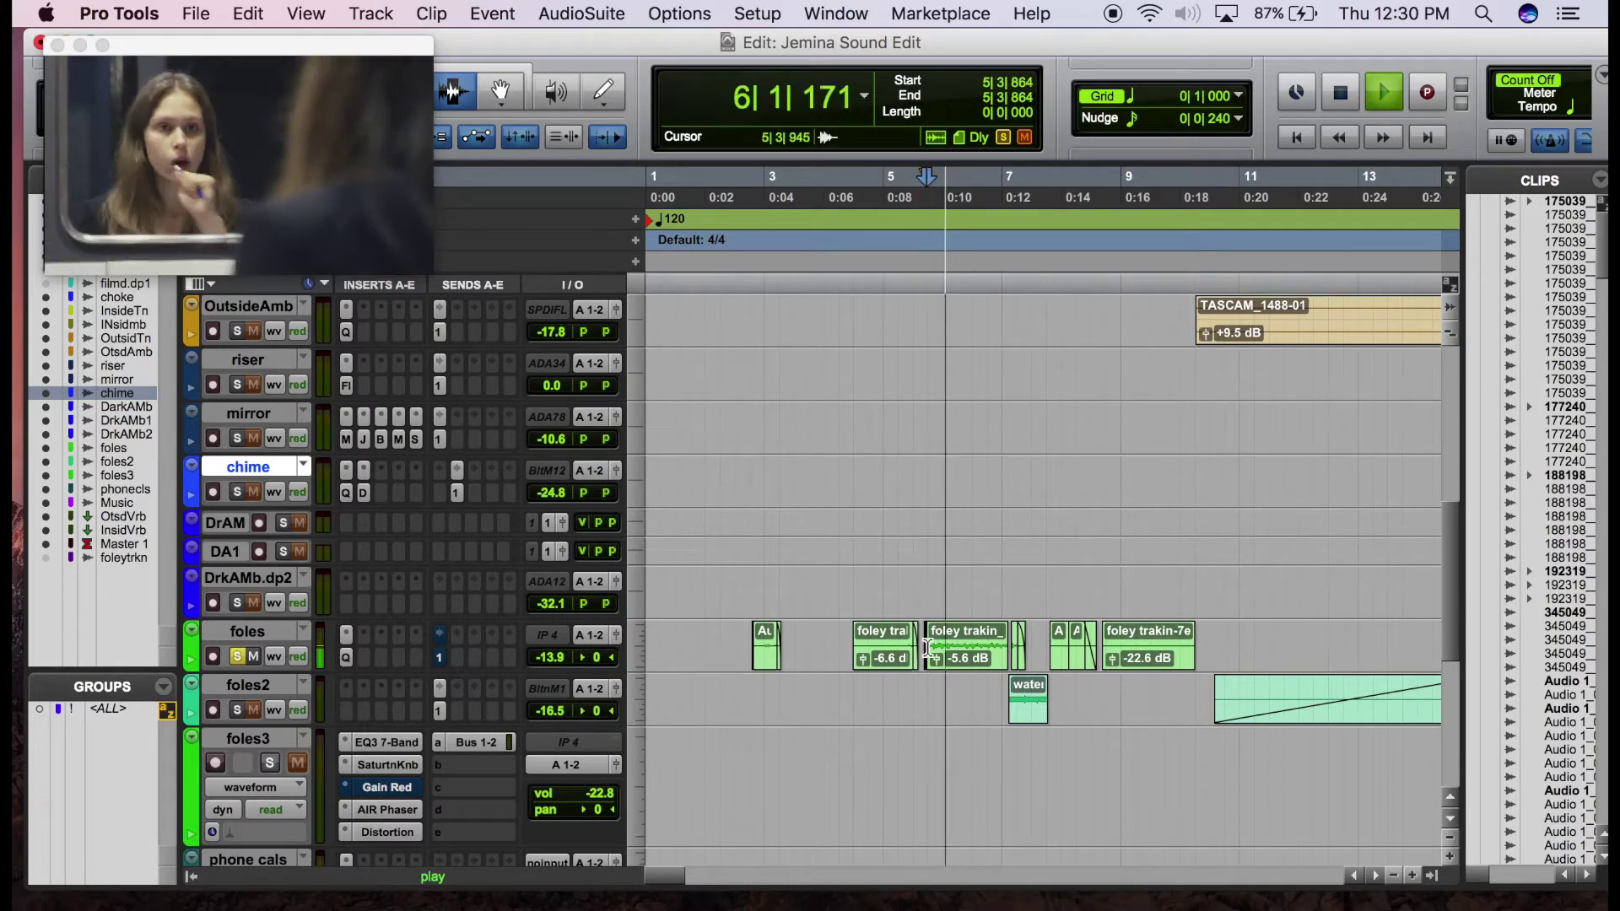
{"action": "key", "text": "space"}
{"action": "left_click", "coordinate": [1009, 656]}
{"action": "key", "text": "space"}
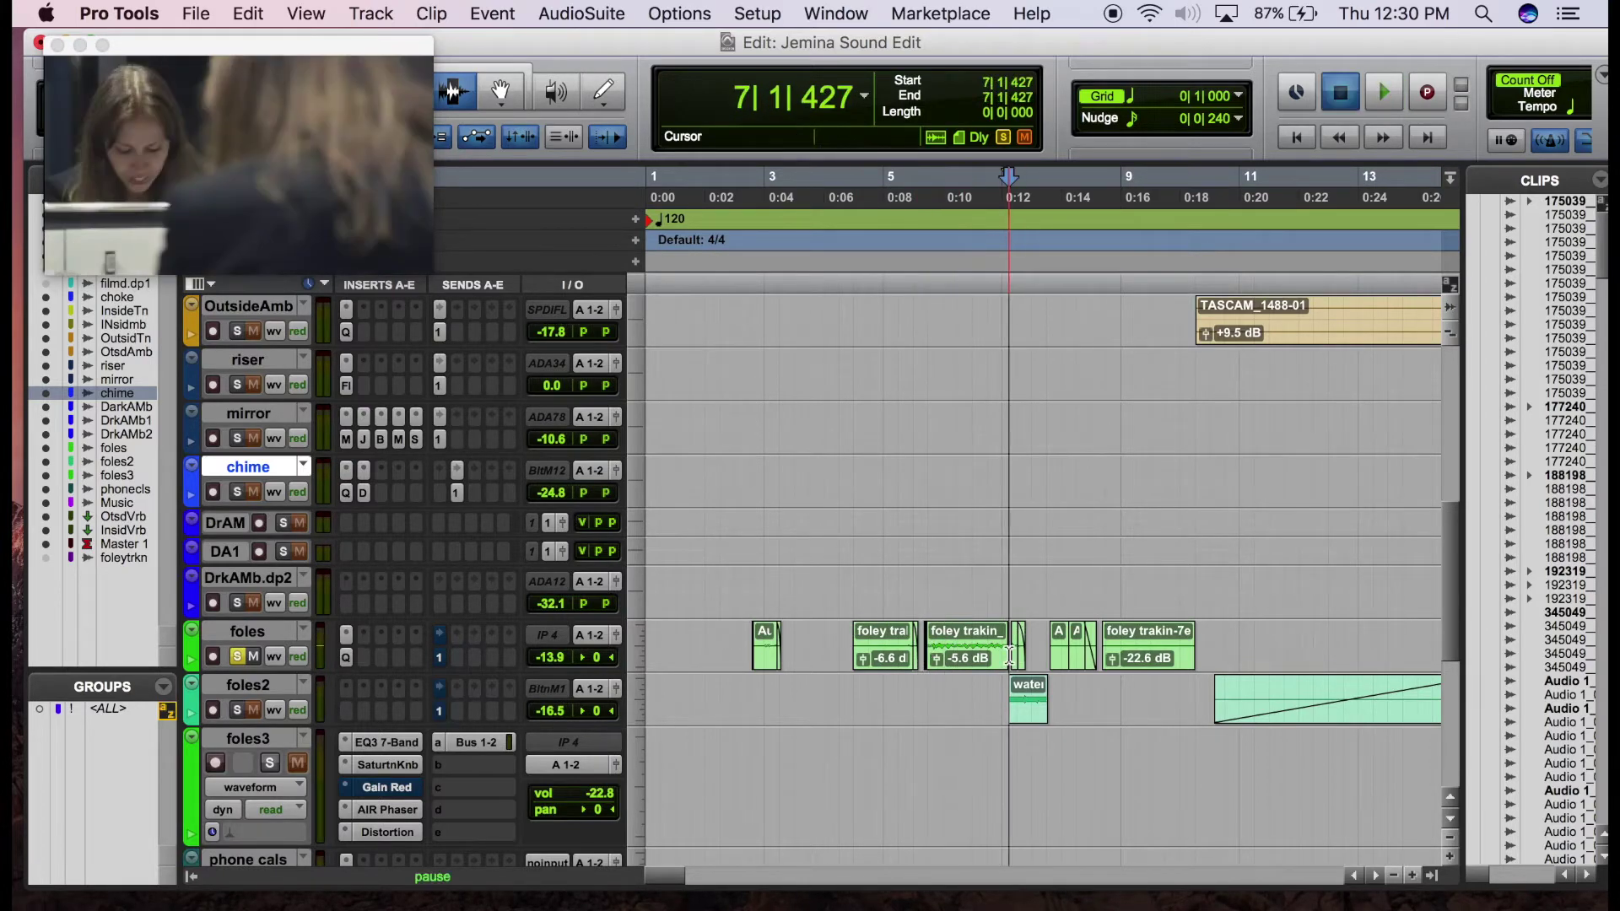
{"action": "key", "text": "space"}
{"action": "key", "text": "space"}
{"action": "key", "text": "space"}
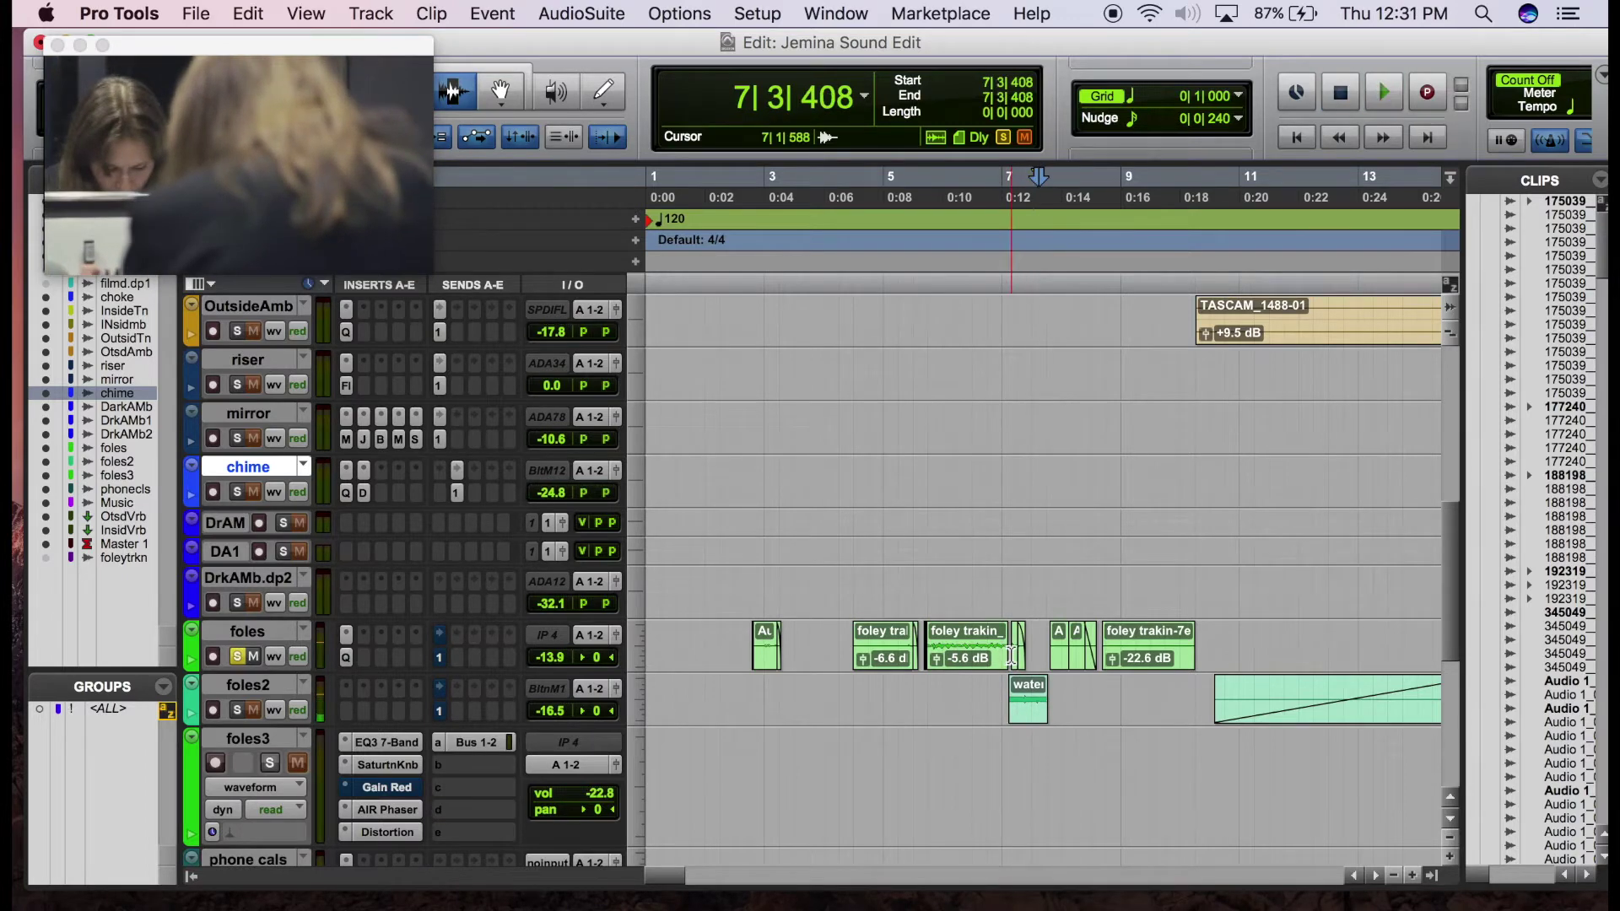
Unsolo foles with Shift+S and play the scene from bar 4 with all tracks
{"action": "left_click", "coordinate": [850, 647]}
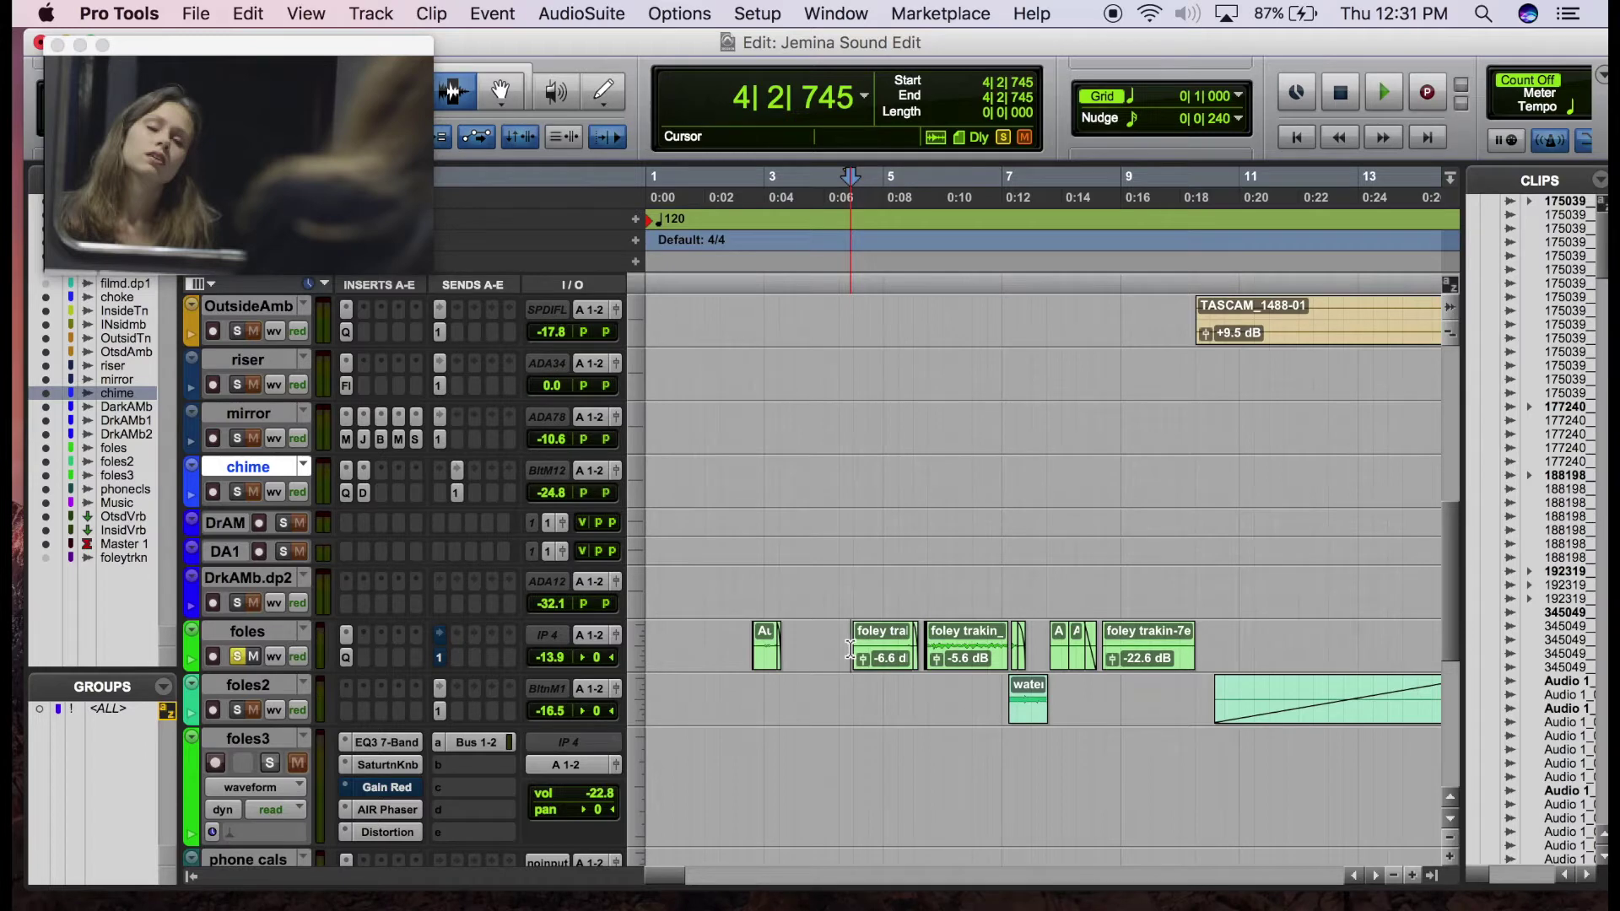
{"action": "key", "text": "shift+s"}
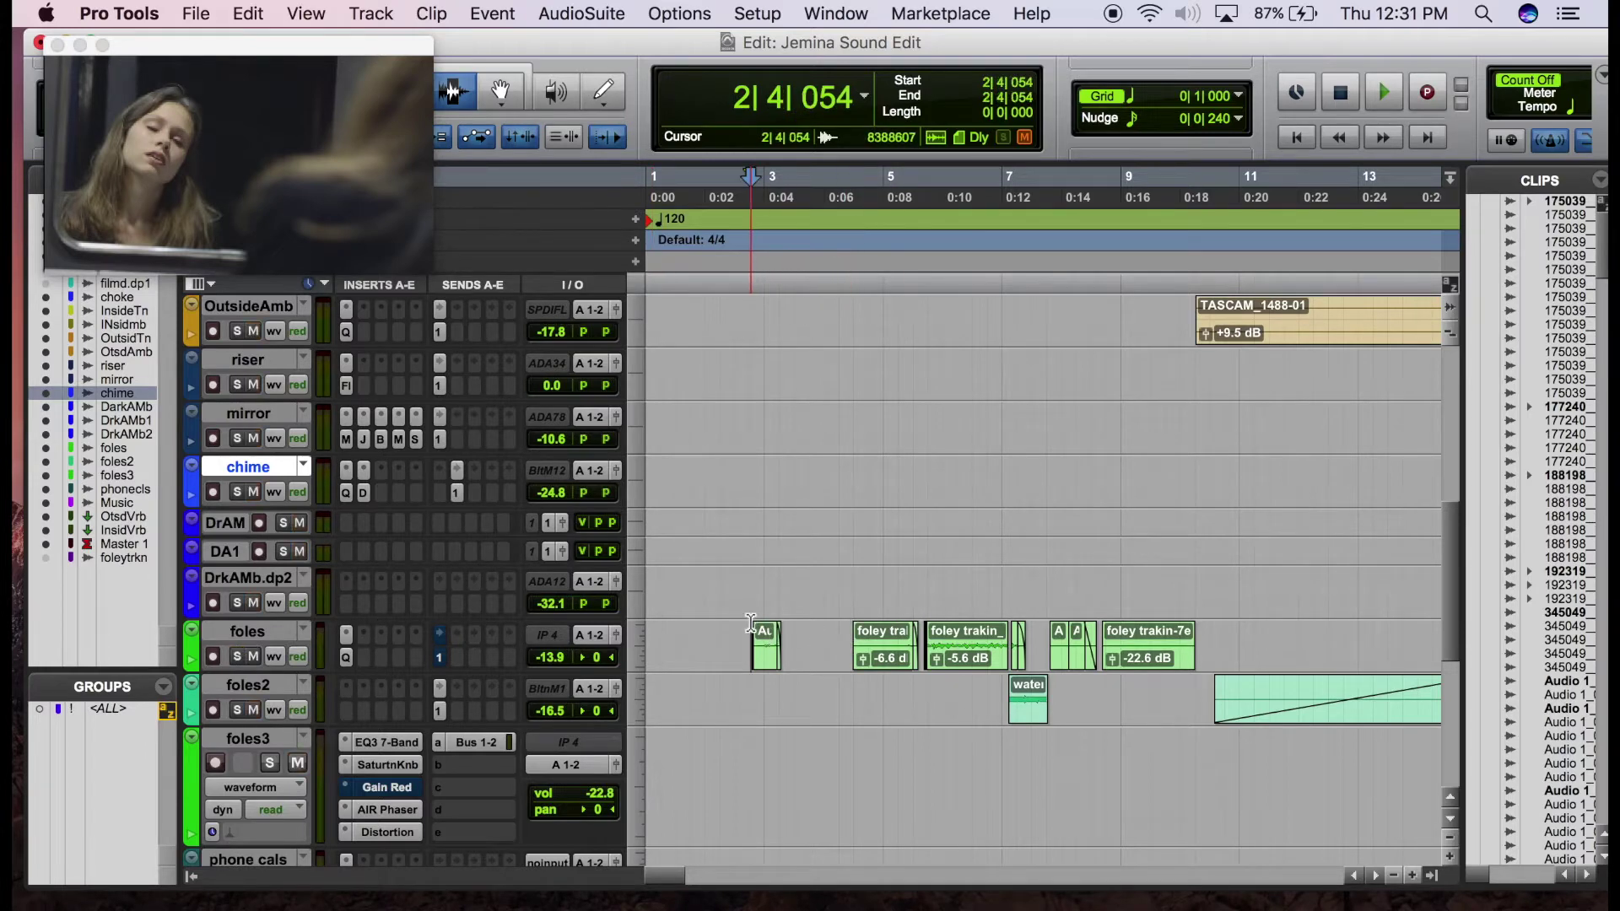
{"action": "key", "text": "space"}
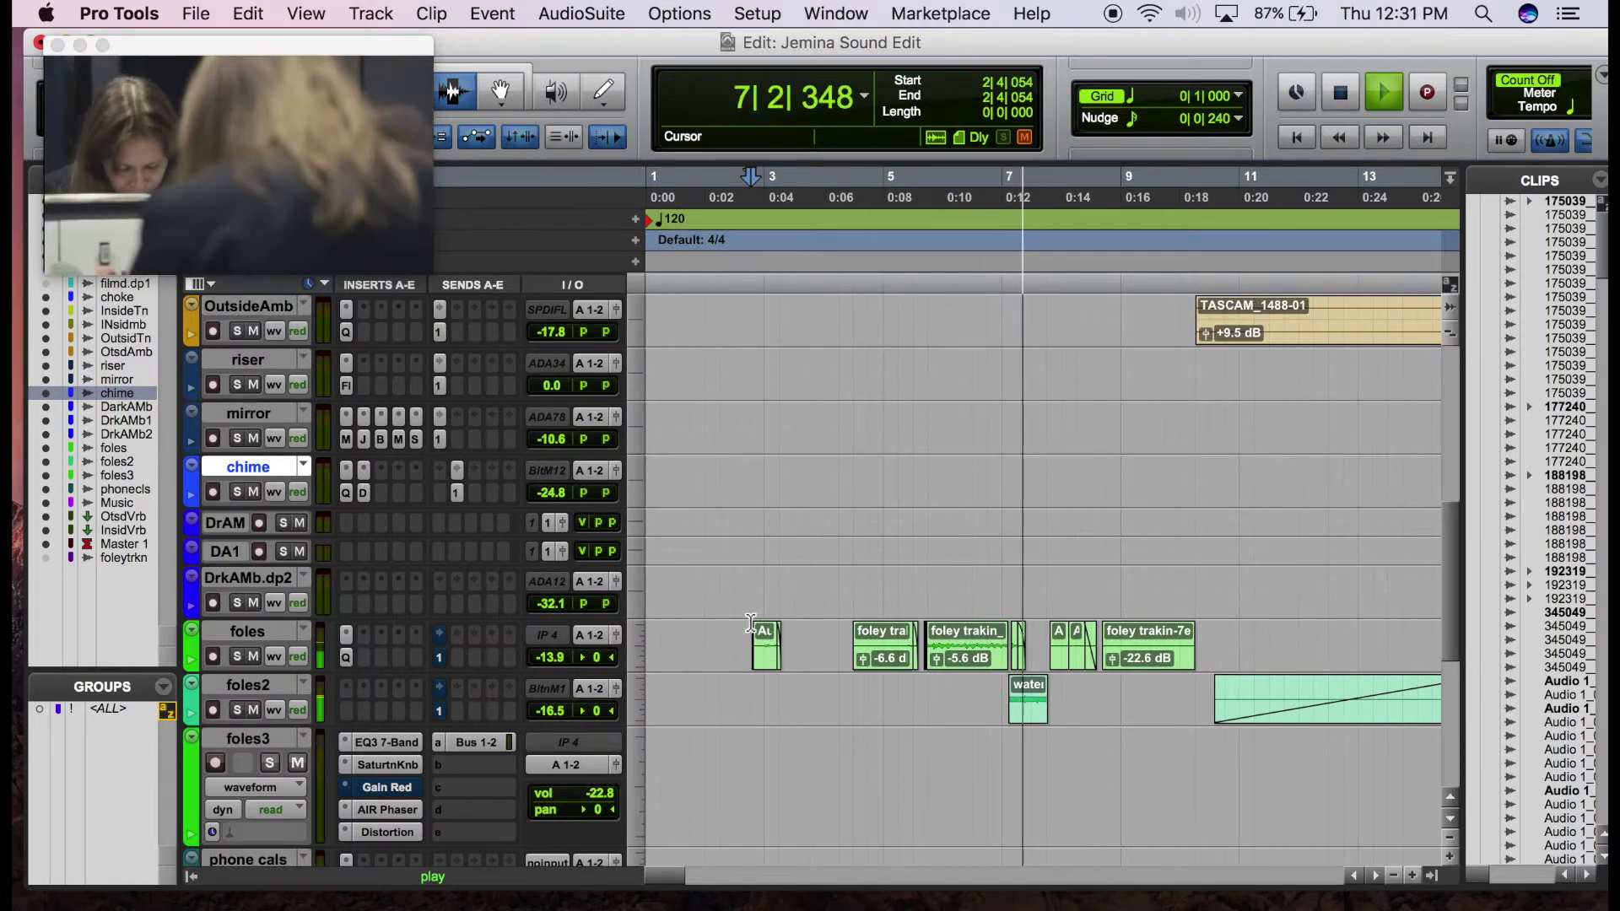
{"action": "key", "text": "space"}
Move the playback position into the ambience section at bar 12
{"action": "scroll", "coordinate": [969, 632], "scroll_direction": "right", "scroll_amount": 3}
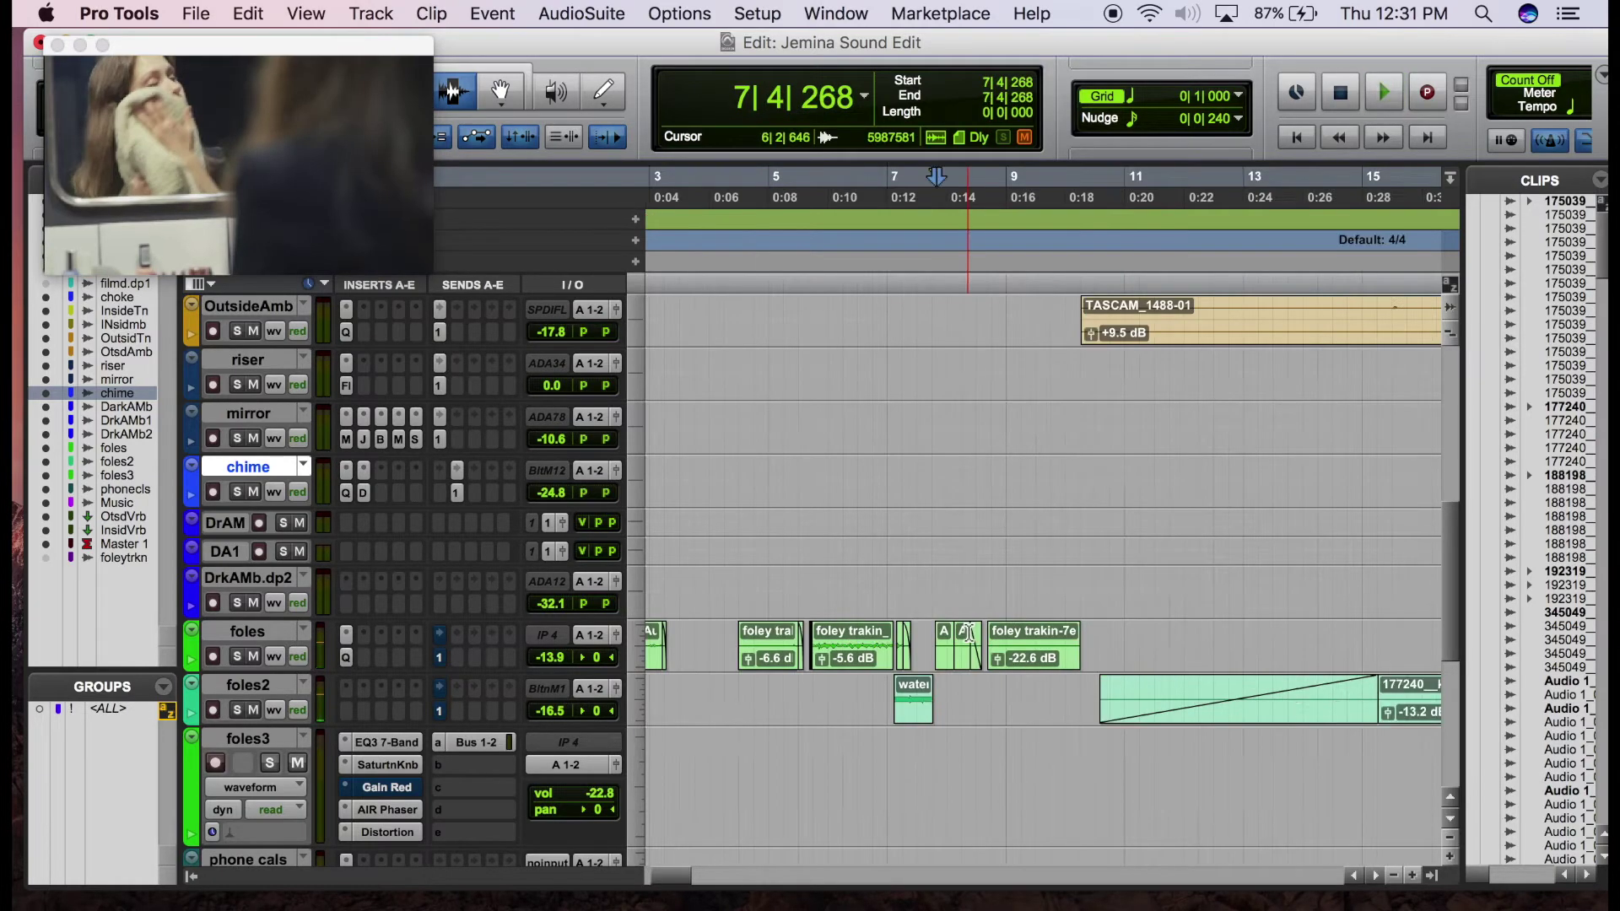
{"action": "scroll", "coordinate": [969, 633], "scroll_direction": "right", "scroll_amount": 6}
{"action": "scroll", "coordinate": [969, 633], "scroll_direction": "up", "scroll_amount": 6}
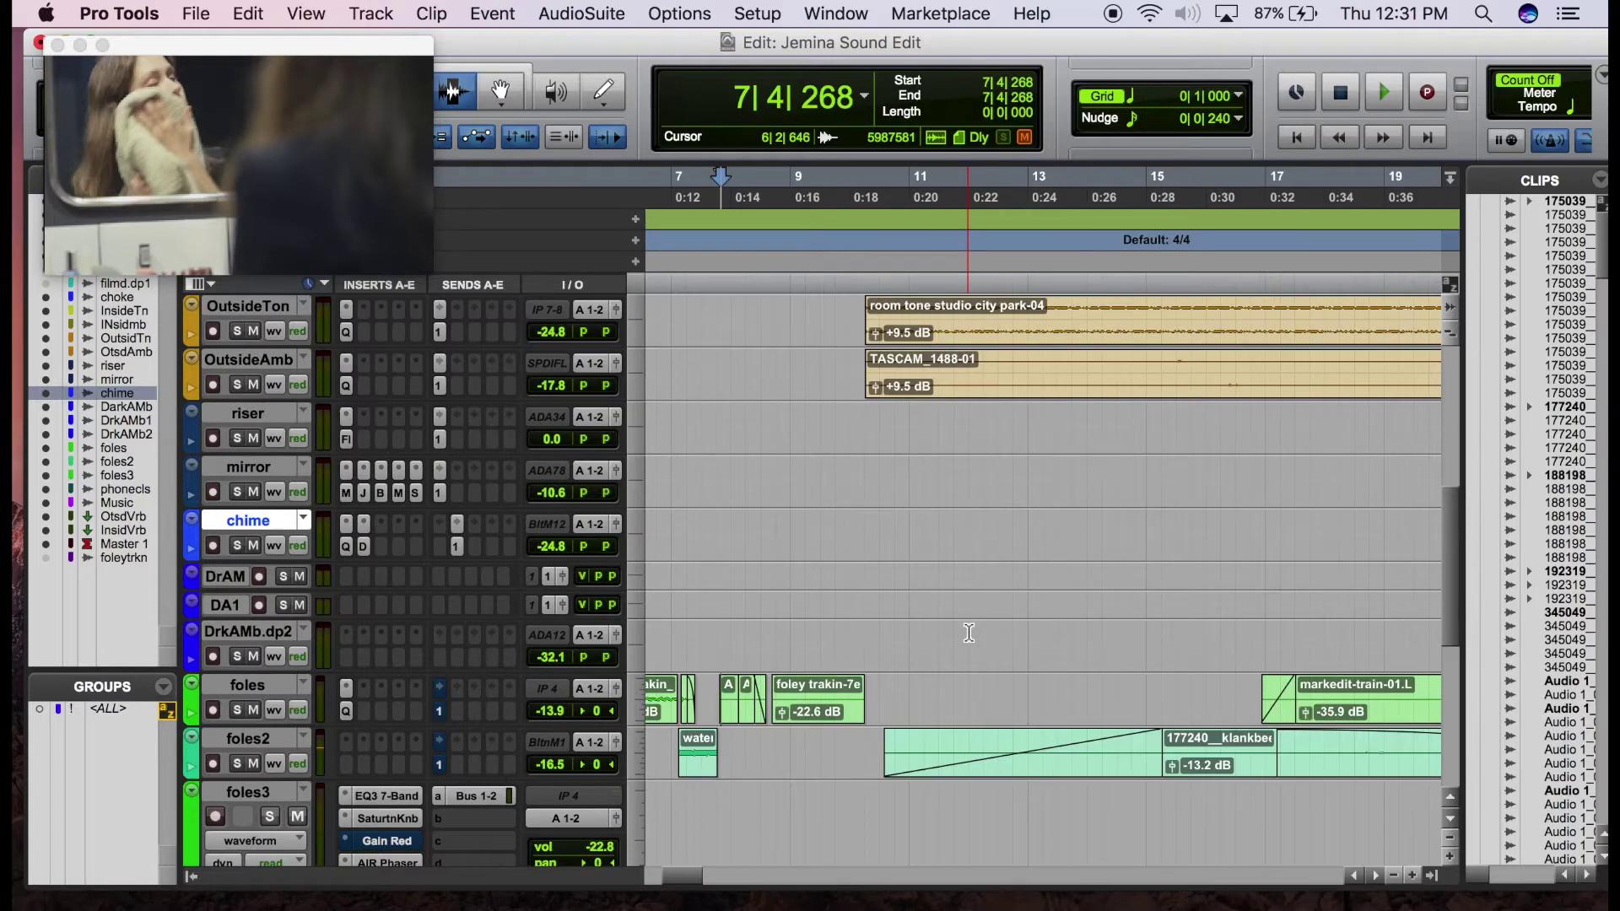
{"action": "scroll", "coordinate": [902, 611], "scroll_direction": "down", "scroll_amount": 6}
{"action": "scroll", "coordinate": [903, 611], "scroll_direction": "left", "scroll_amount": 3}
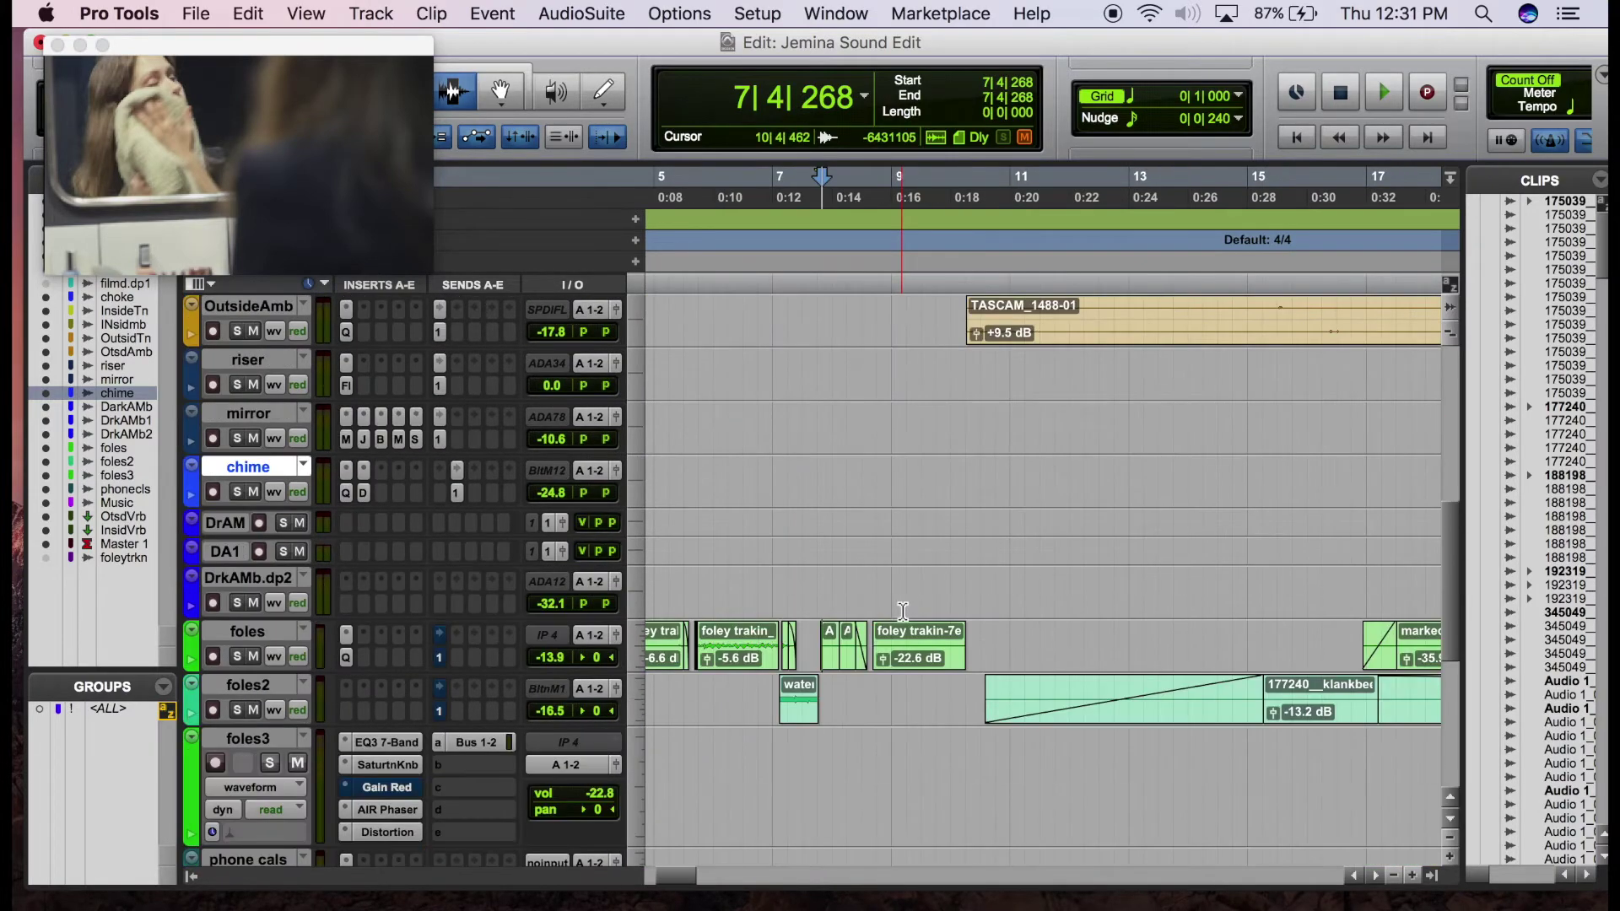
{"action": "left_click", "coordinate": [966, 577]}
{"action": "left_click", "coordinate": [1121, 574]}
Play the transition into the outdoor ambience
{"action": "scroll", "coordinate": [1119, 575], "scroll_direction": "up", "scroll_amount": 4}
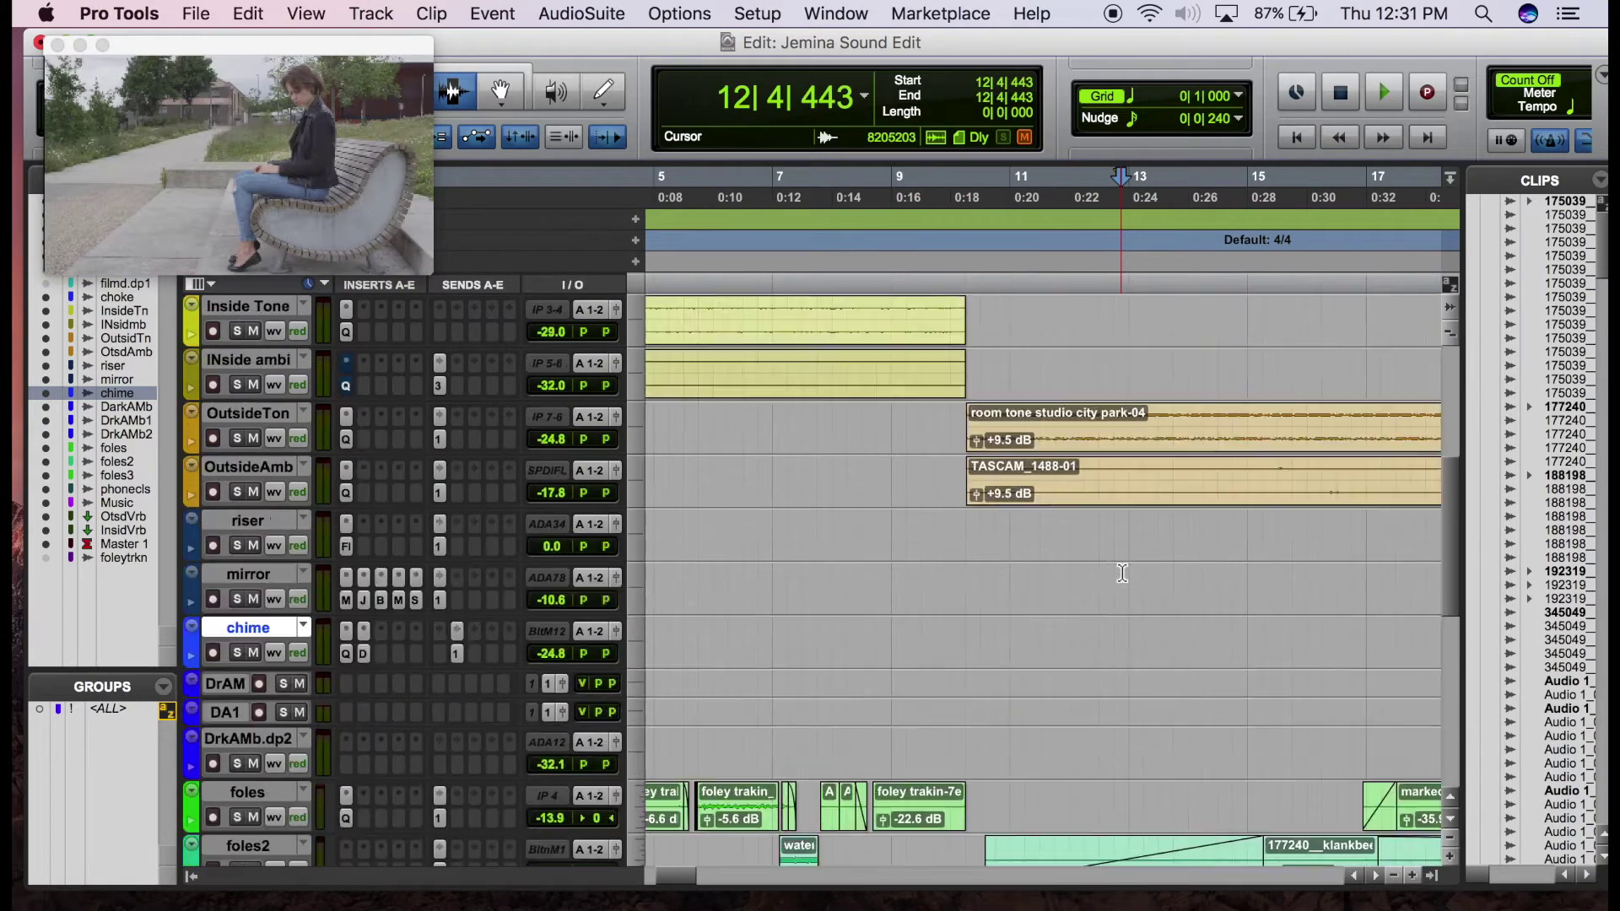
{"action": "scroll", "coordinate": [1116, 575], "scroll_direction": "right", "scroll_amount": 3}
{"action": "left_click", "coordinate": [1053, 597]}
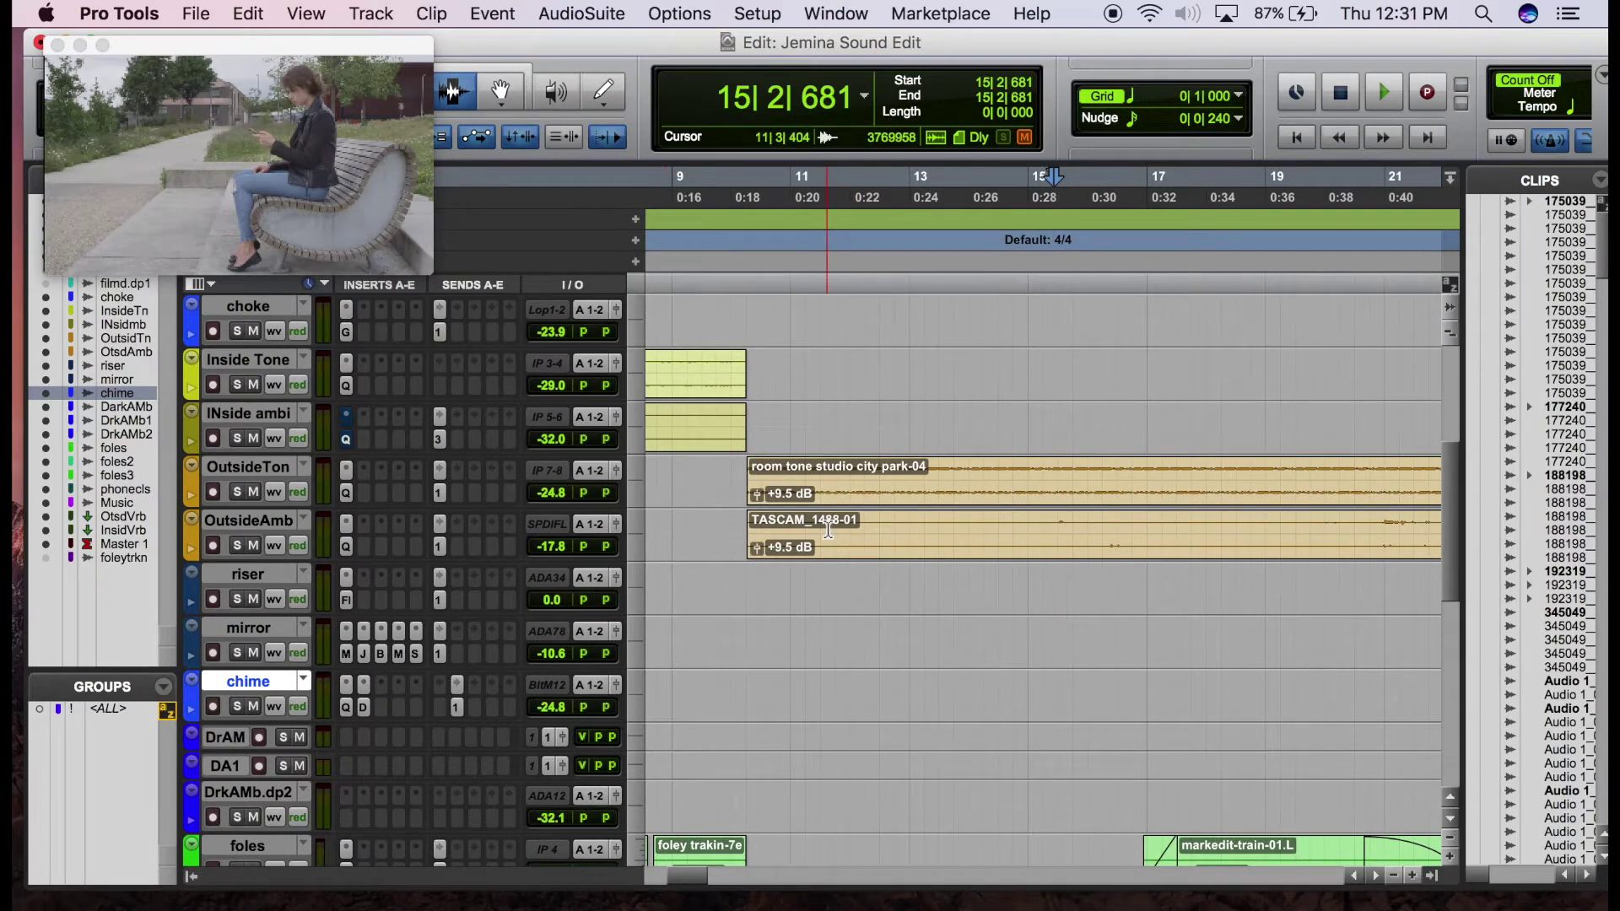
{"action": "left_click", "coordinate": [699, 506]}
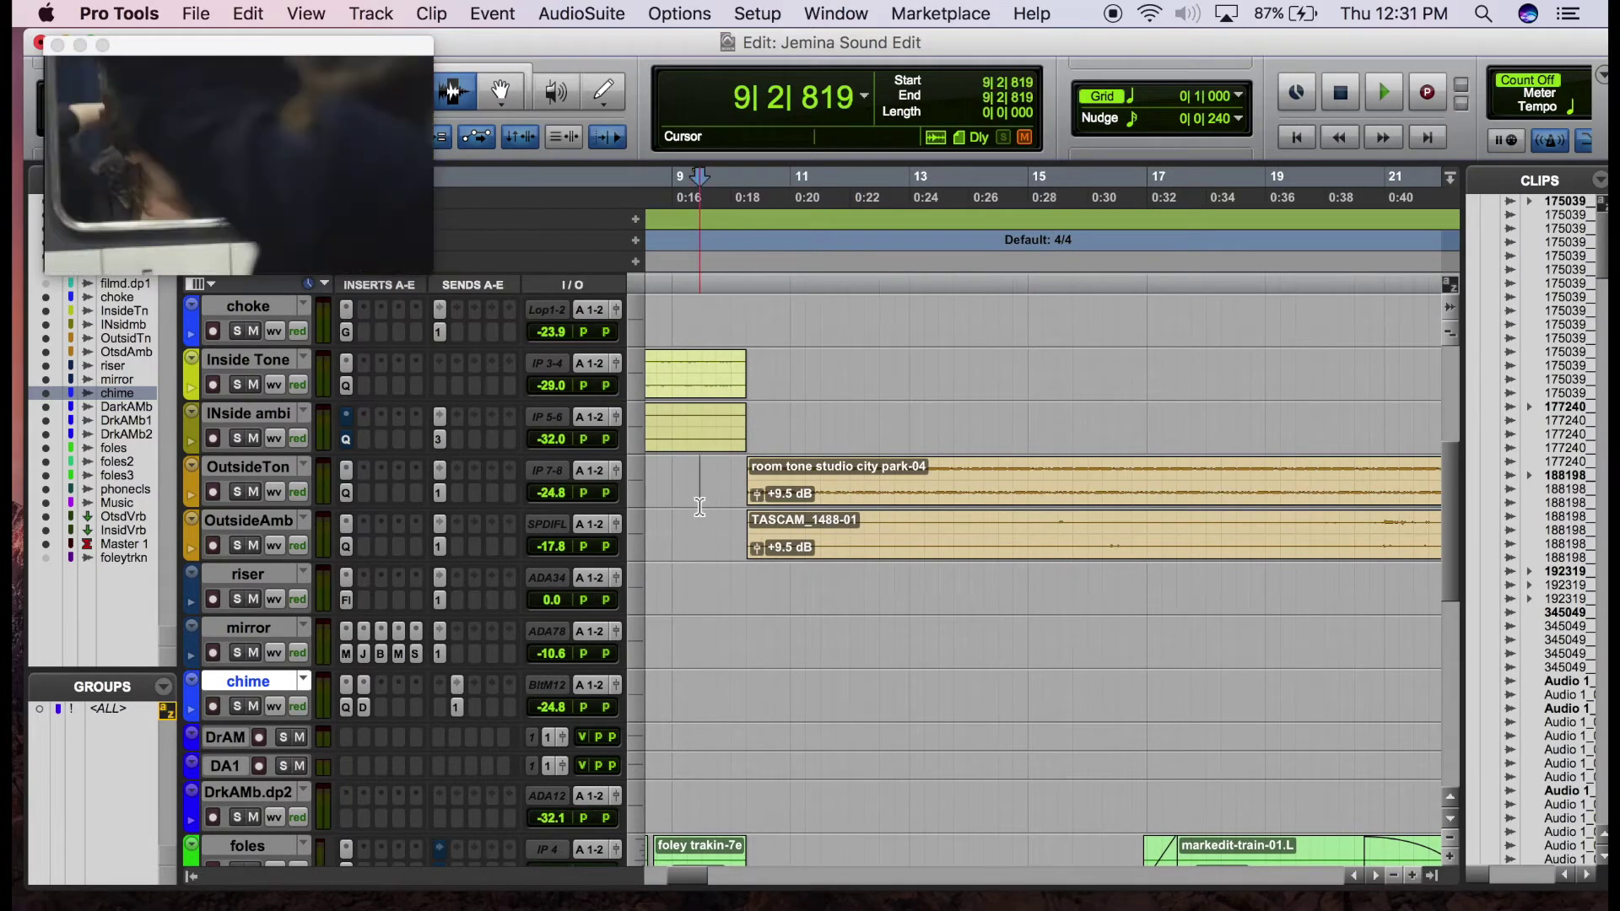
{"action": "key", "text": "space"}
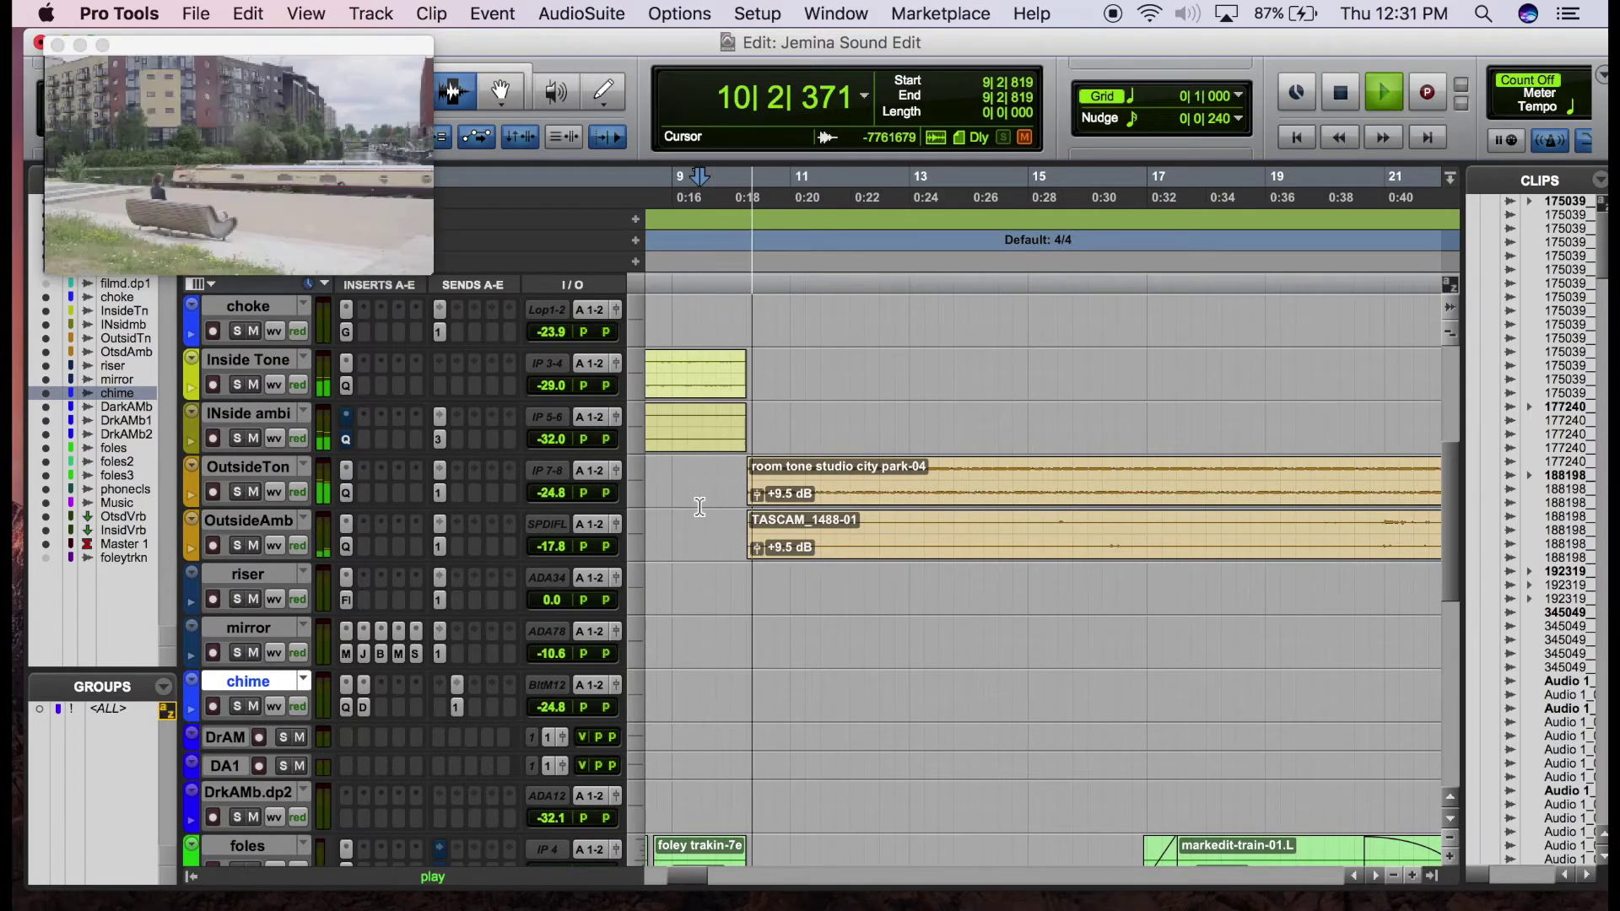
{"action": "scroll", "coordinate": [699, 506], "scroll_direction": "down", "scroll_amount": 1}
{"action": "scroll", "coordinate": [700, 506], "scroll_direction": "down", "scroll_amount": 6}
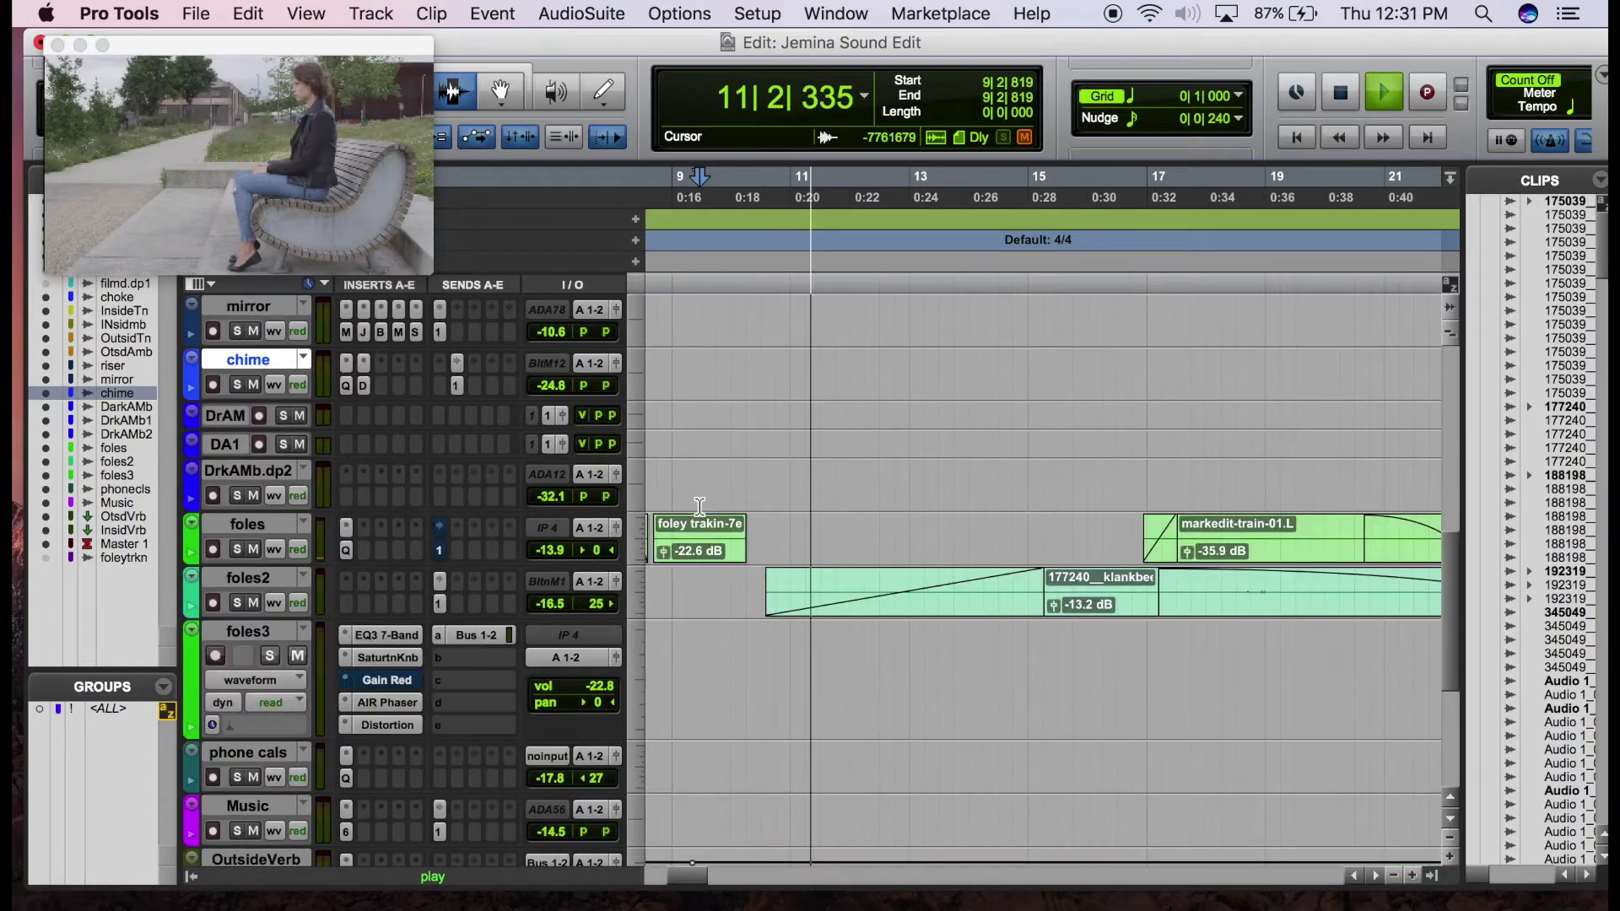
{"action": "scroll", "coordinate": [700, 506], "scroll_direction": "up", "scroll_amount": 7}
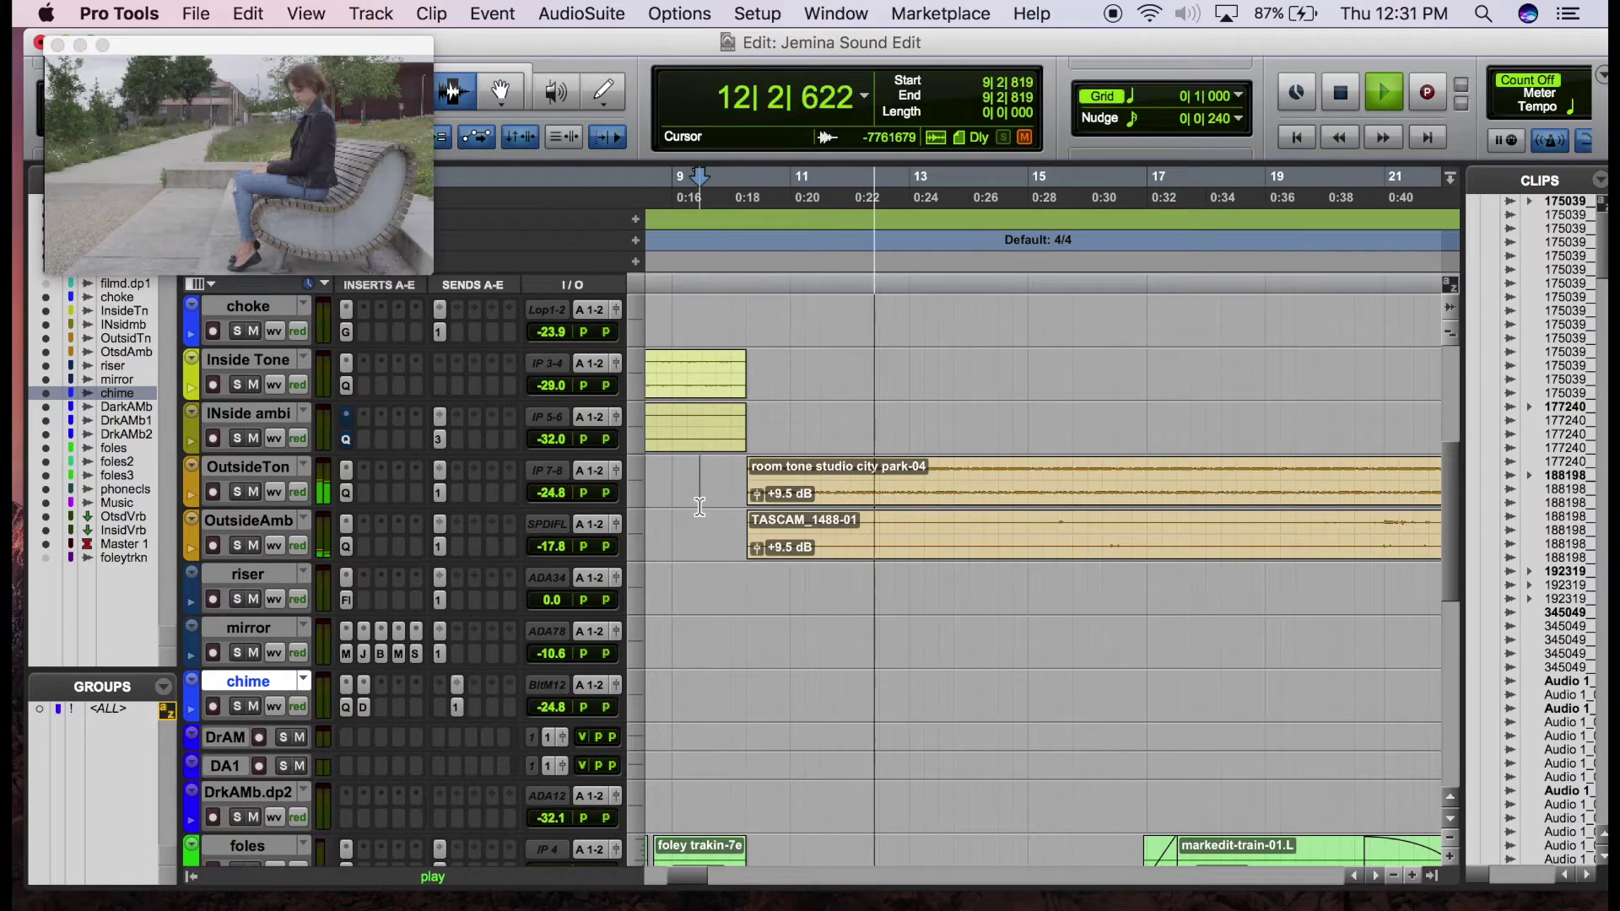
{"action": "scroll", "coordinate": [699, 506], "scroll_direction": "down", "scroll_amount": 2}
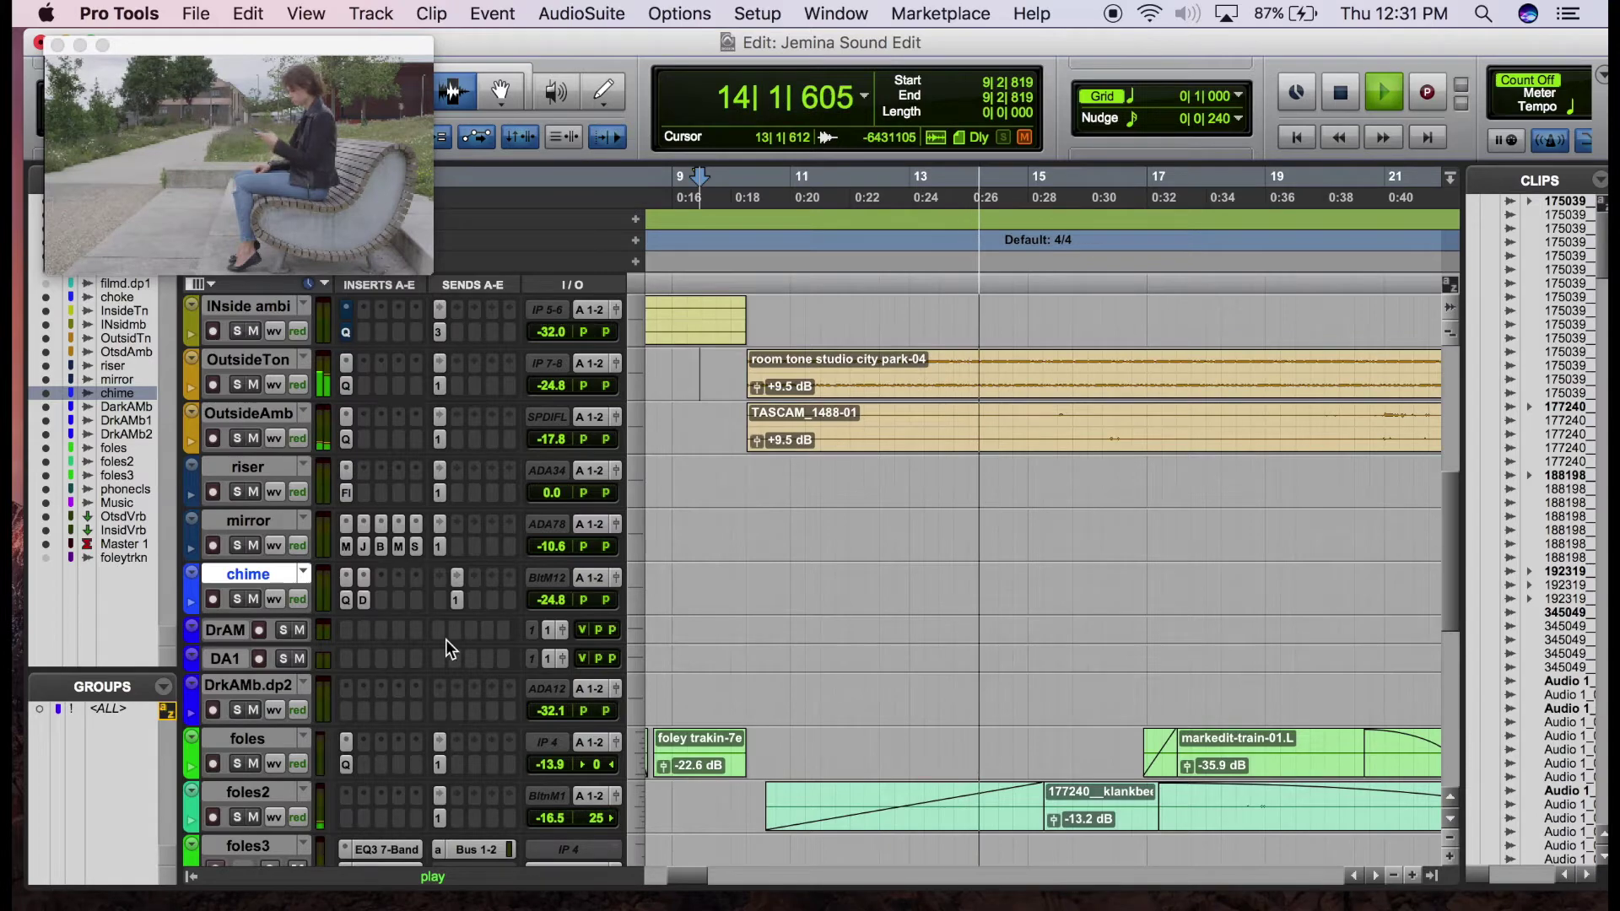
{"action": "key", "text": "space"}
Solo foles2, audition its second clip and markedit-train-01.L to bar 19, then unsolo it
{"action": "left_click", "coordinate": [238, 817]}
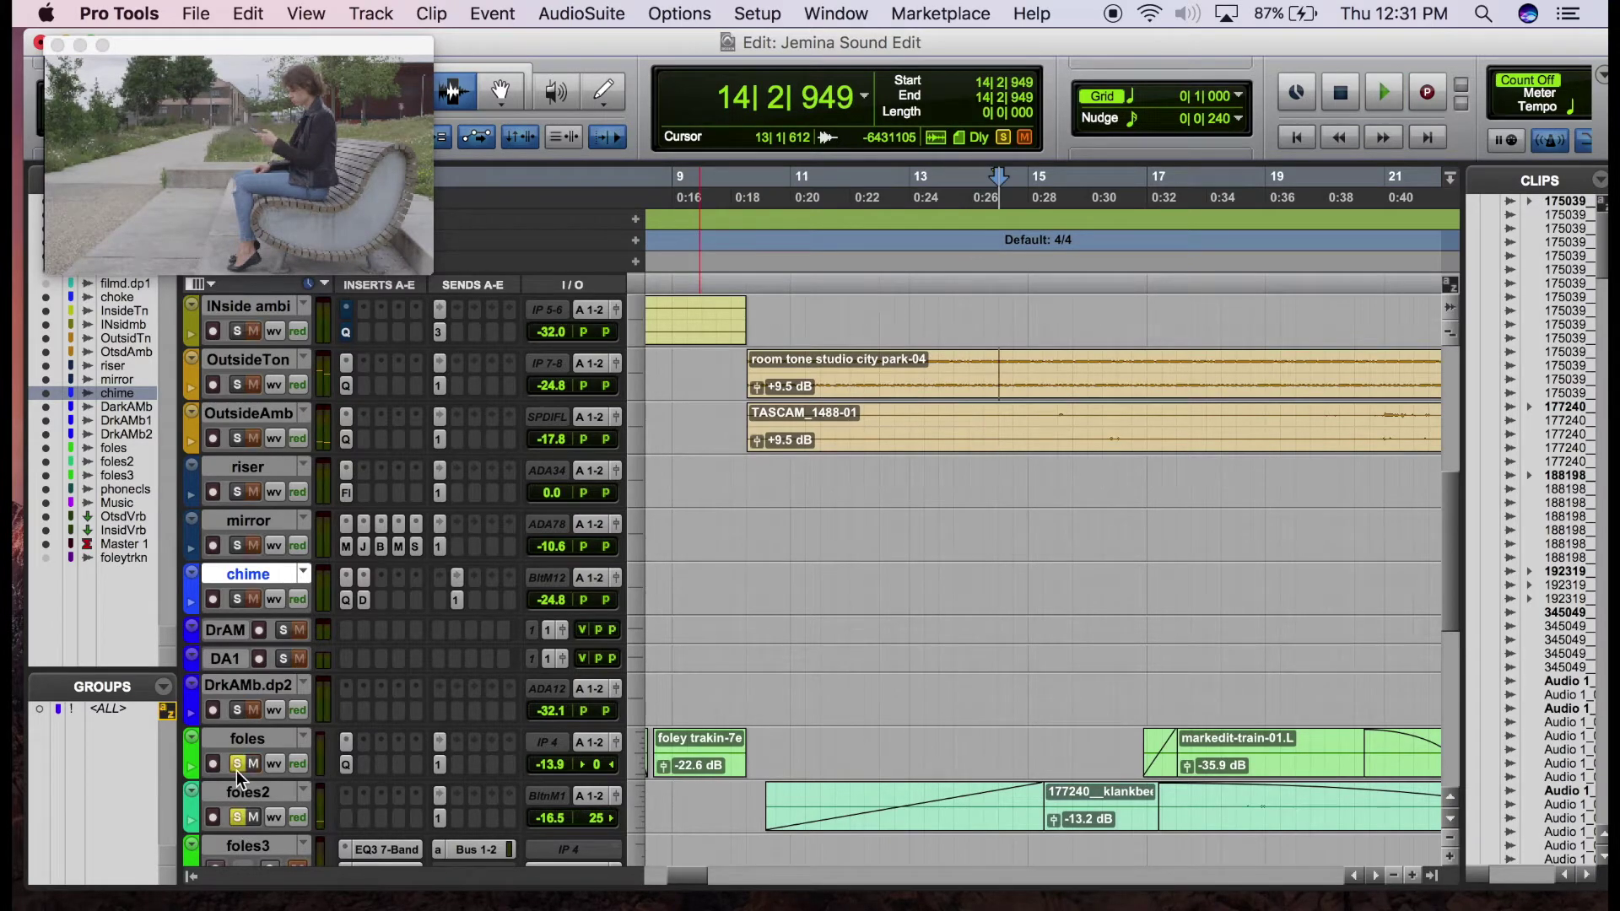
{"action": "scroll", "coordinate": [892, 624], "scroll_direction": "down", "scroll_amount": 3}
{"action": "left_click", "coordinate": [1058, 629]}
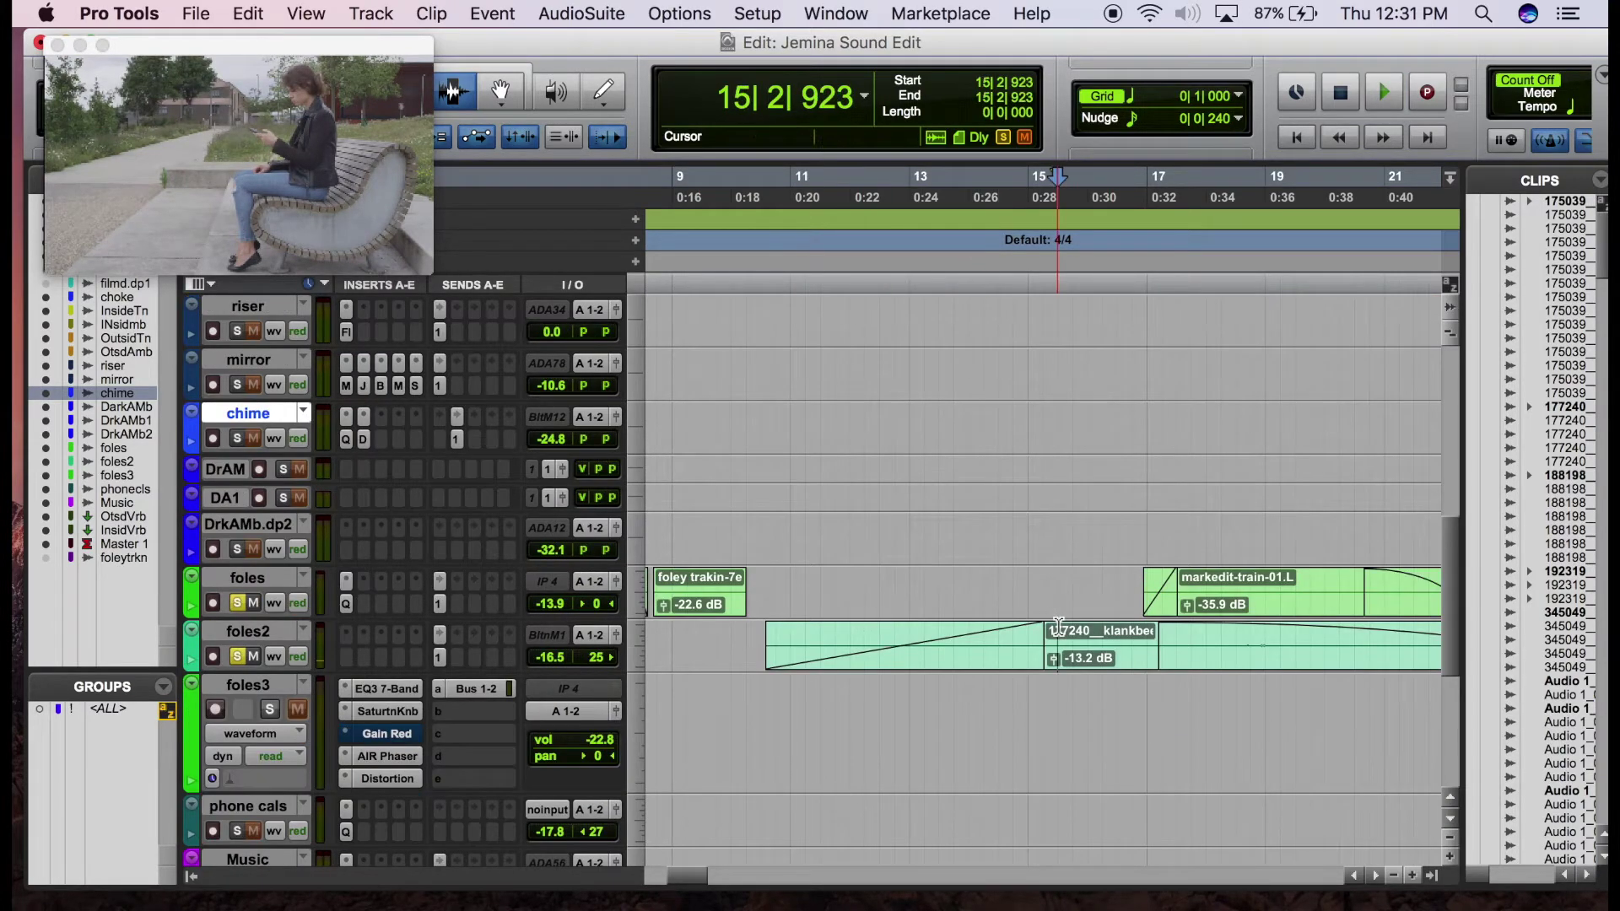
{"action": "key", "text": "space"}
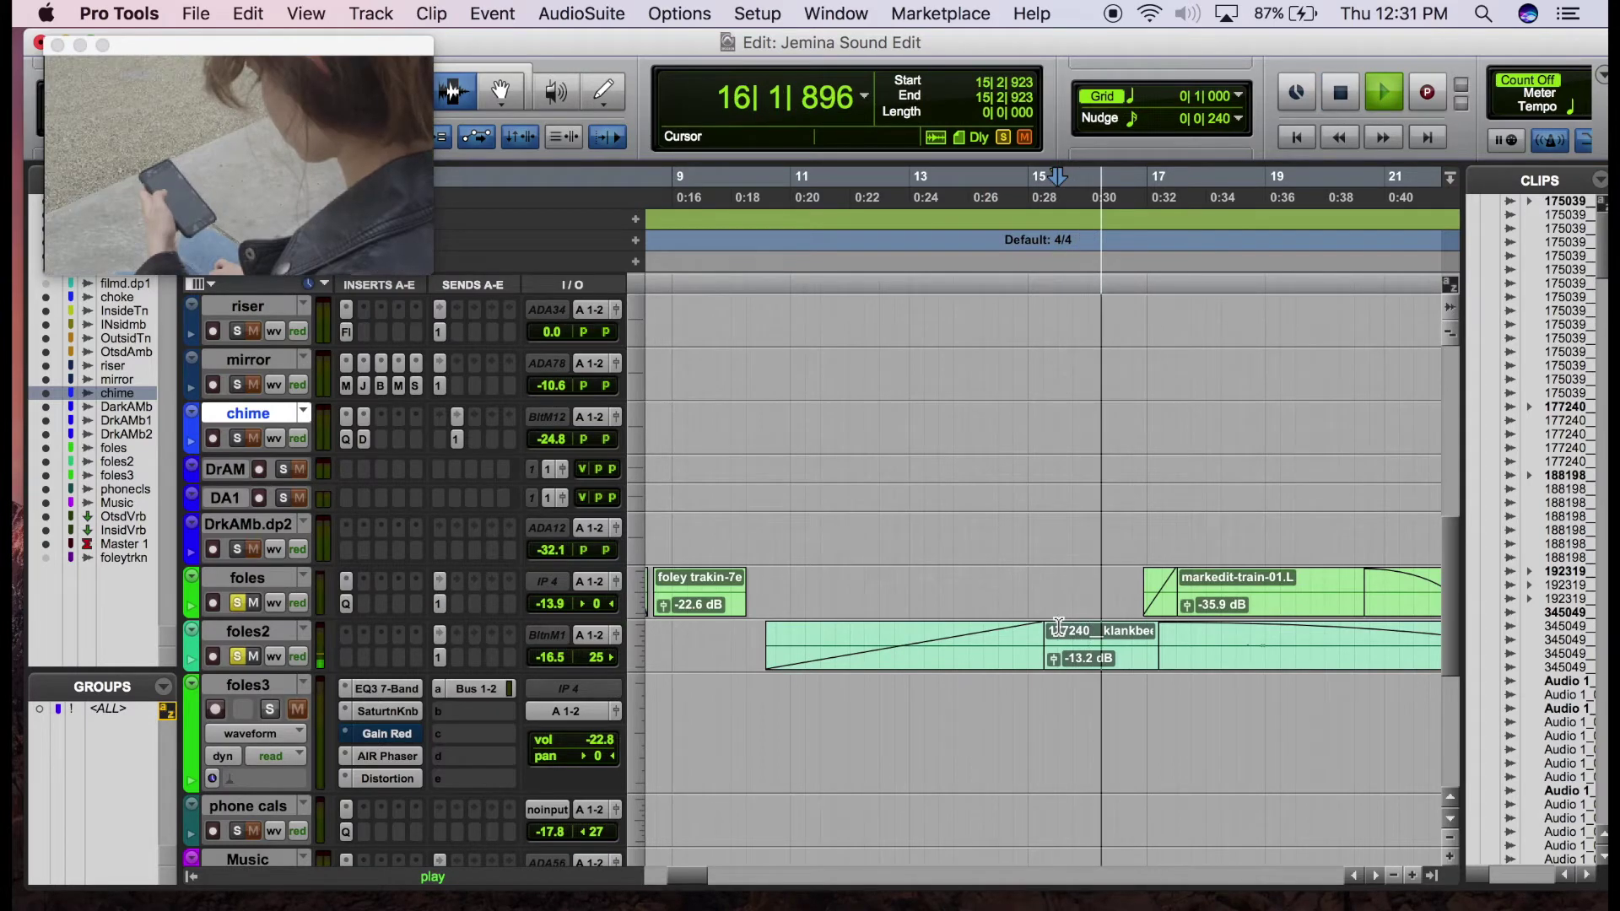
{"action": "left_click", "coordinate": [1209, 585]}
{"action": "key", "text": "space"}
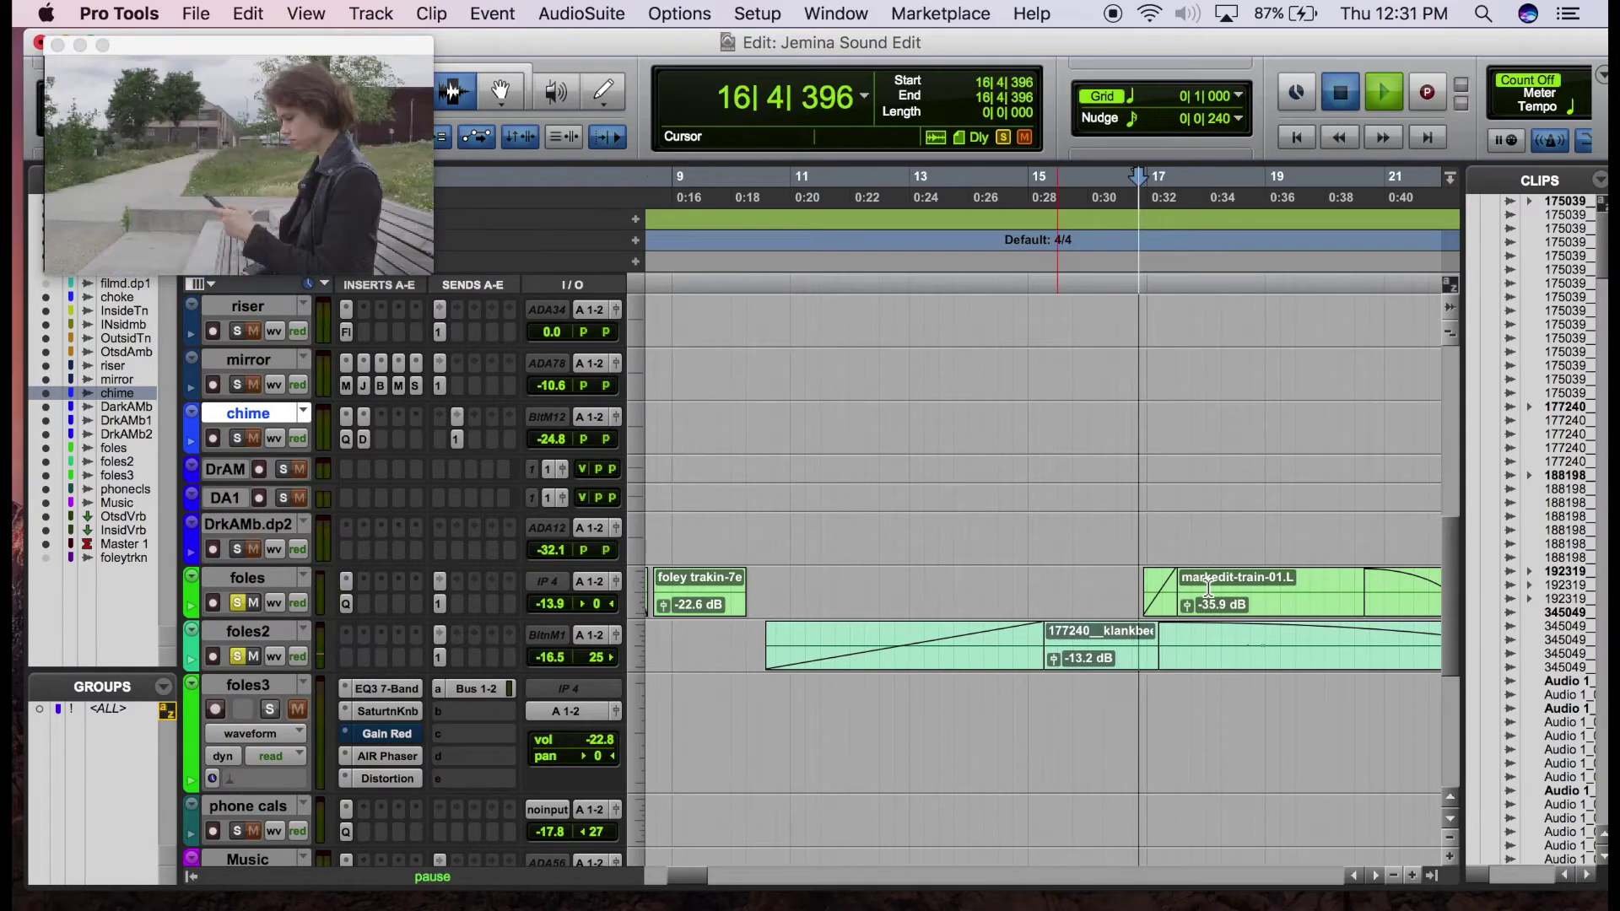
{"action": "key", "text": "space"}
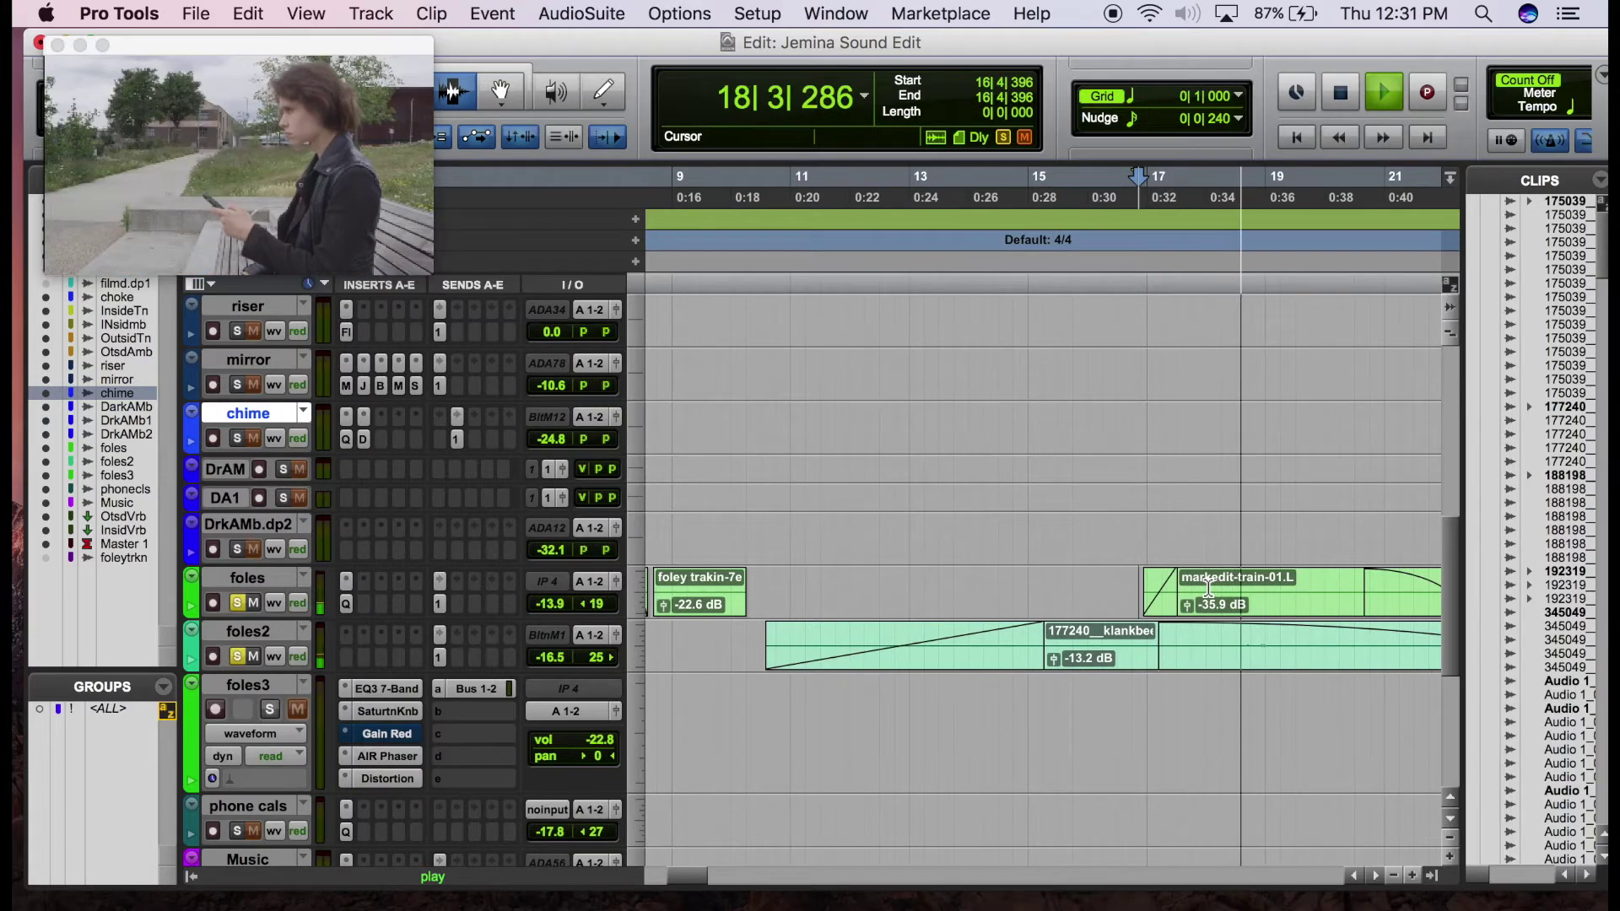
{"action": "key", "text": "space"}
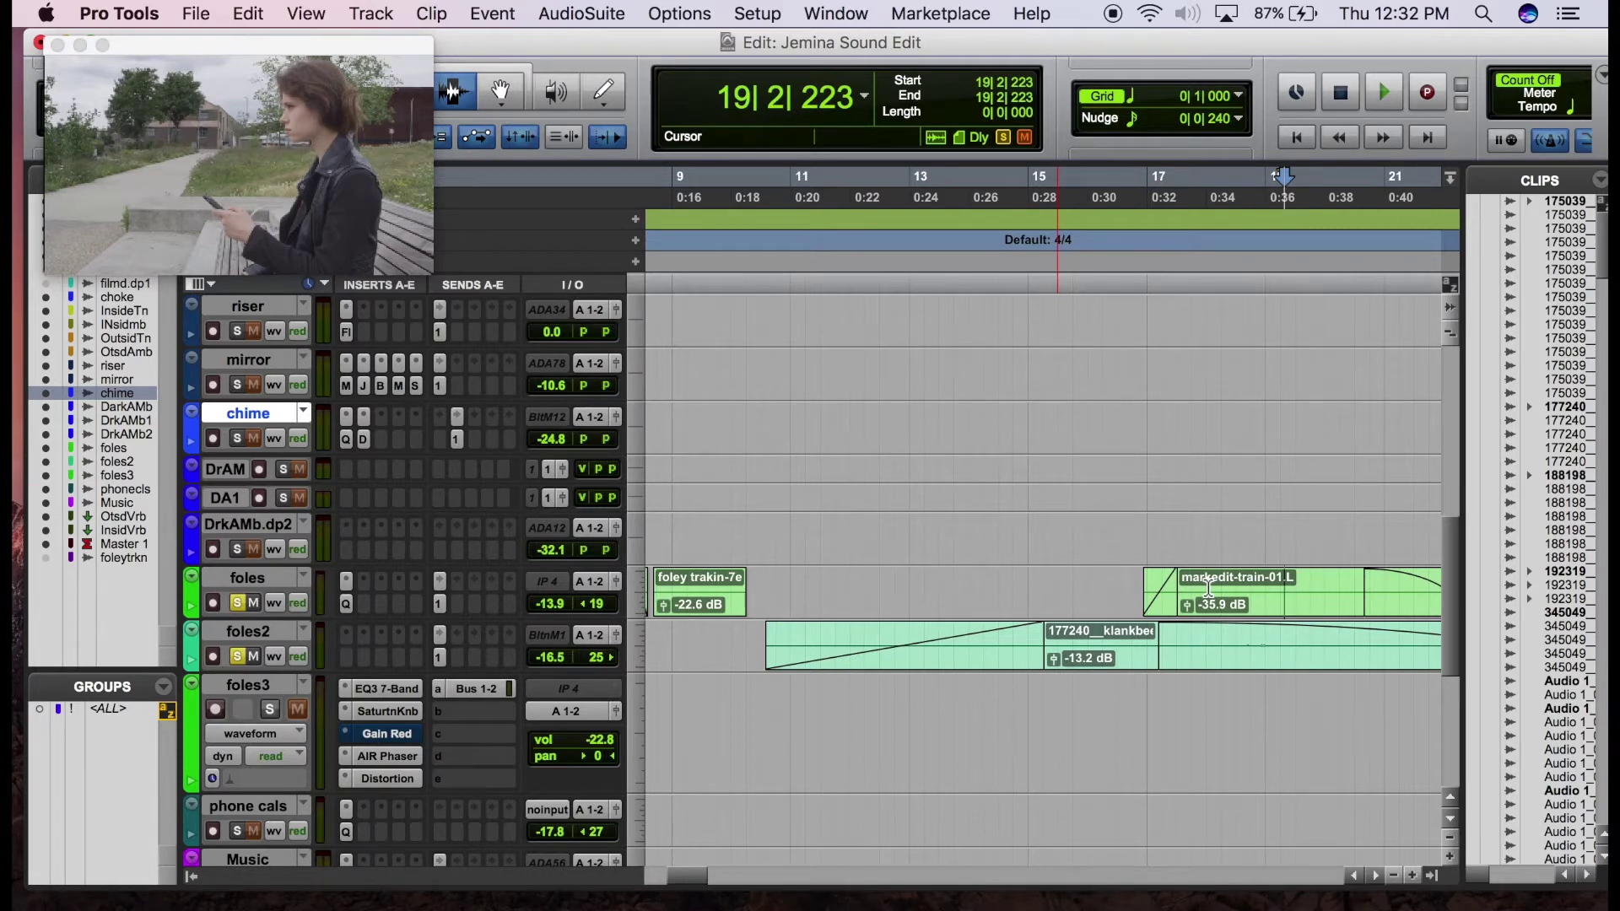
{"action": "left_click", "coordinate": [238, 651]}
{"action": "left_click", "coordinate": [236, 601]}
{"action": "scroll", "coordinate": [886, 559], "scroll_direction": "right", "scroll_amount": 10}
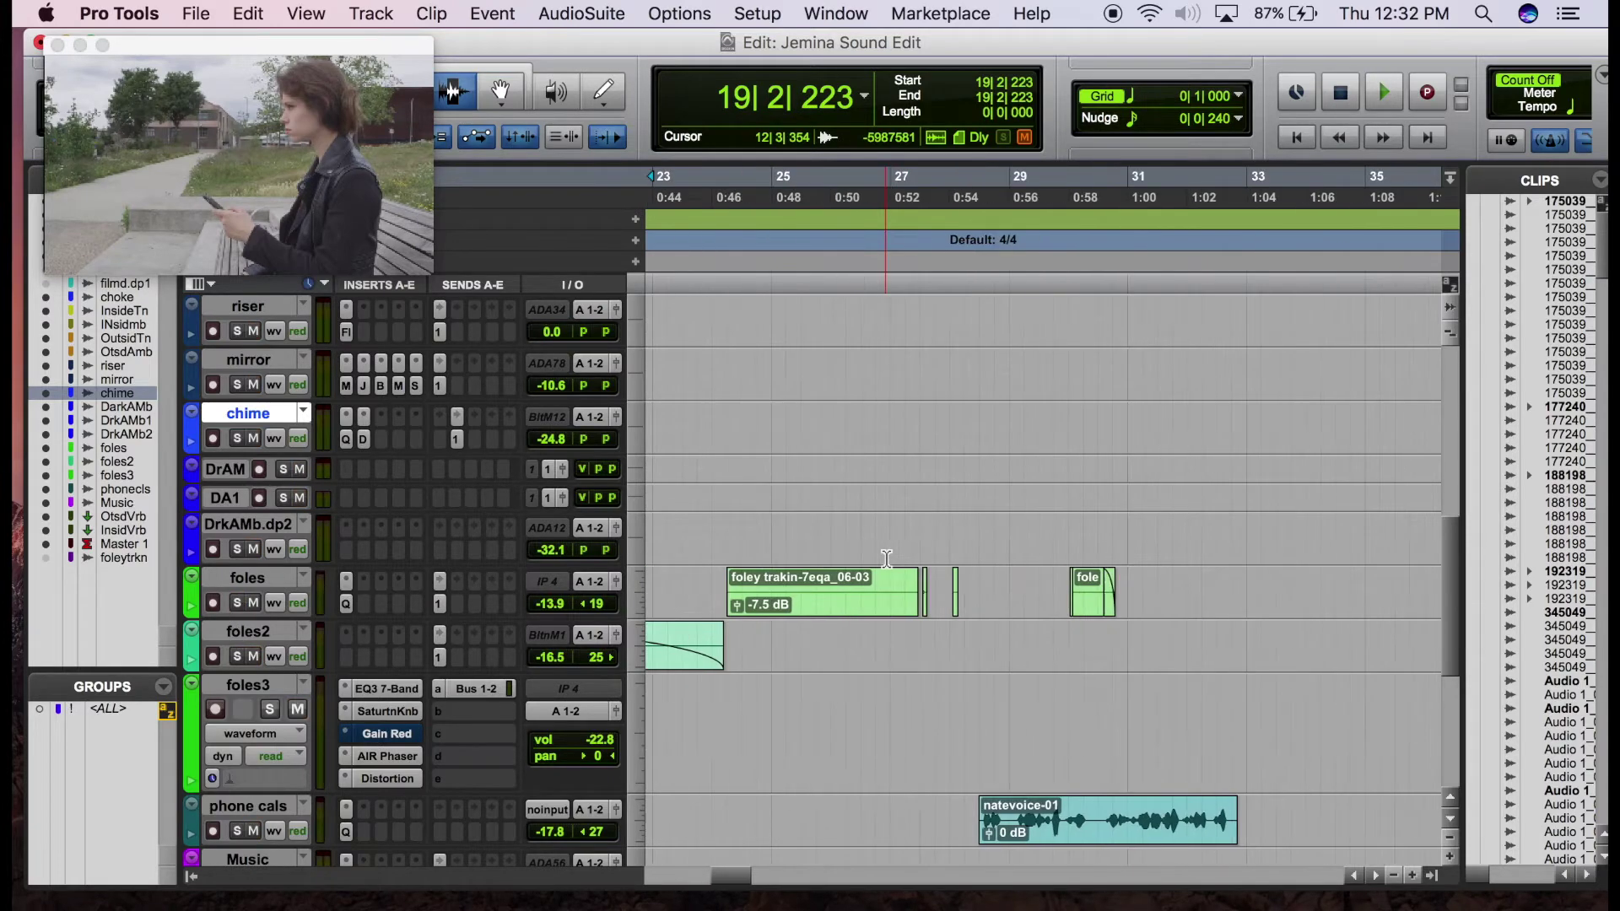
{"action": "left_click", "coordinate": [718, 580]}
{"action": "key", "text": "space"}
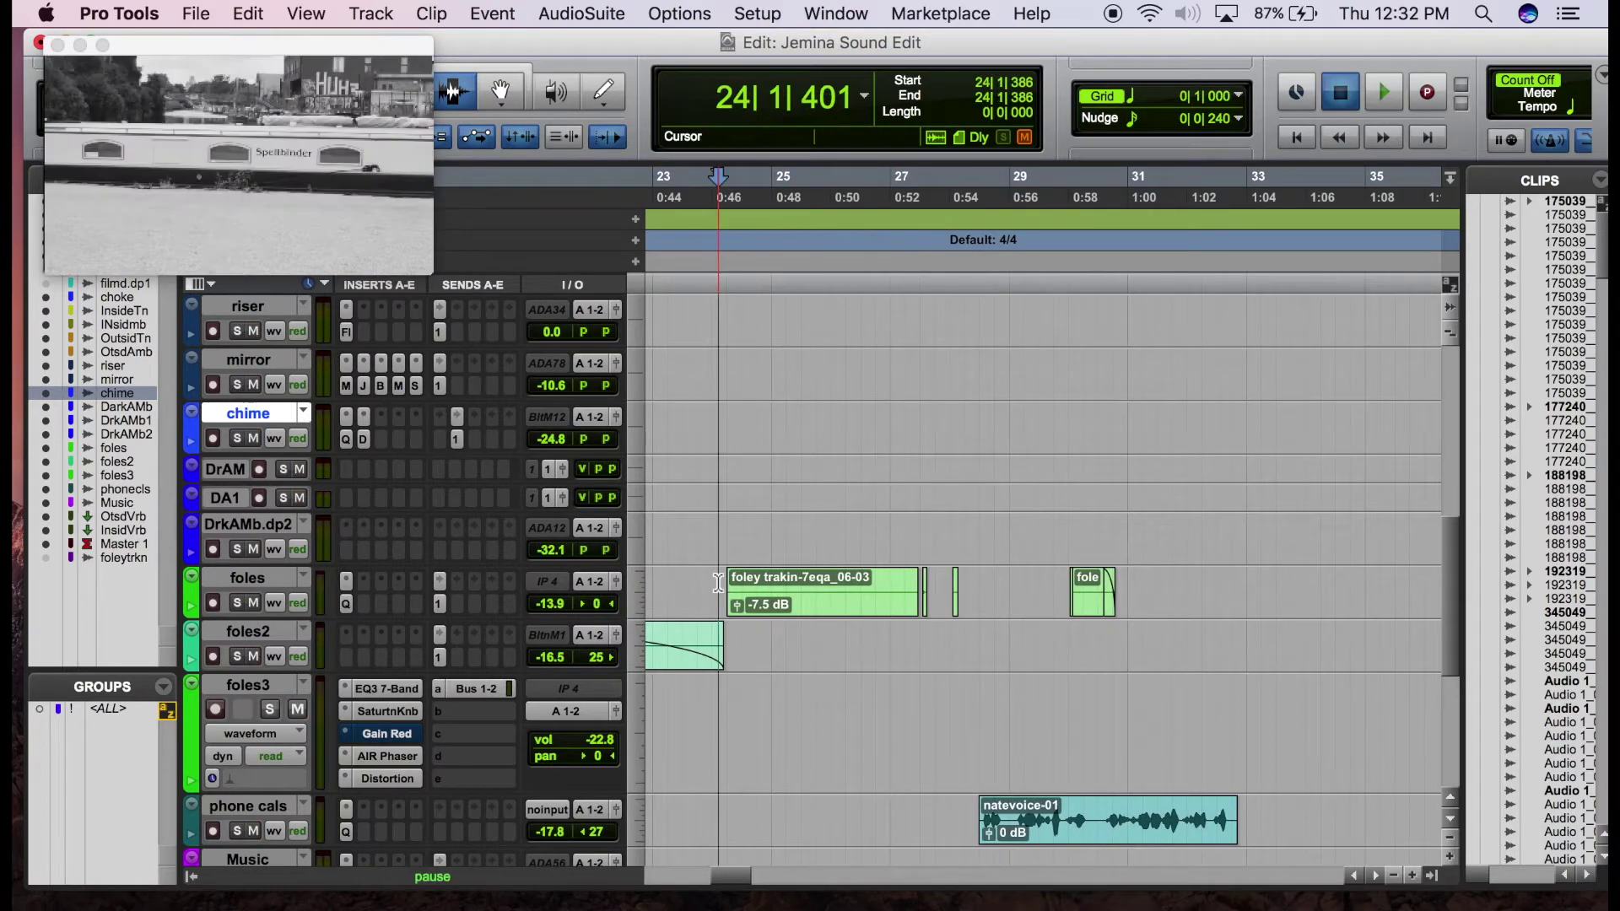
{"action": "key", "text": "space"}
{"action": "scroll", "coordinate": [850, 540], "scroll_direction": "down", "scroll_amount": 4}
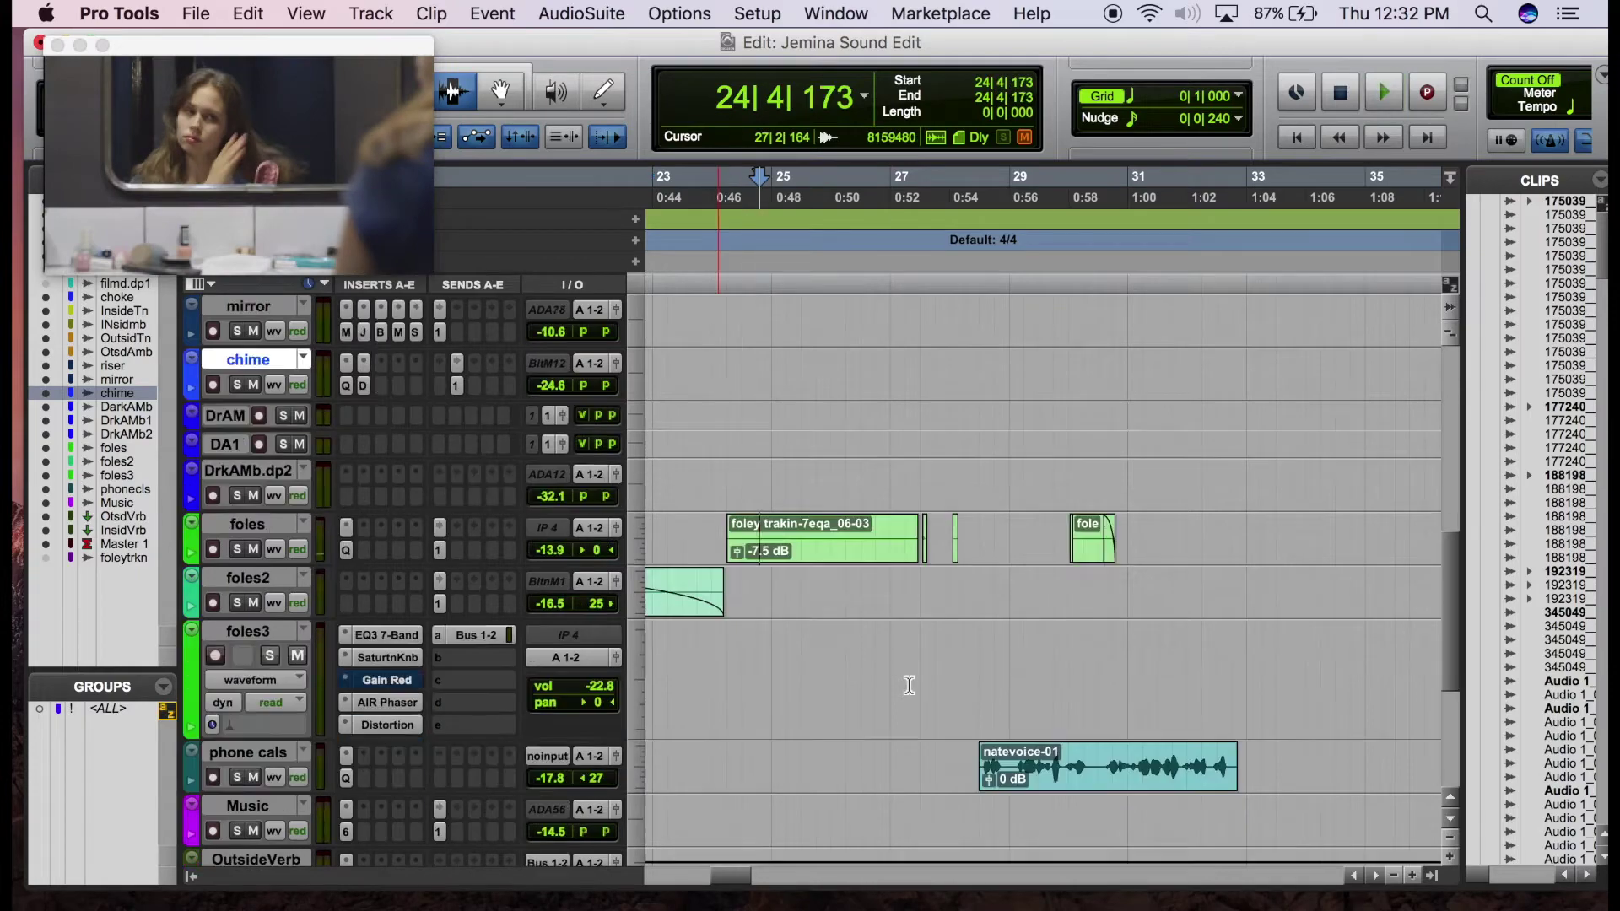
{"action": "left_click", "coordinate": [816, 511]}
{"action": "key", "text": "space"}
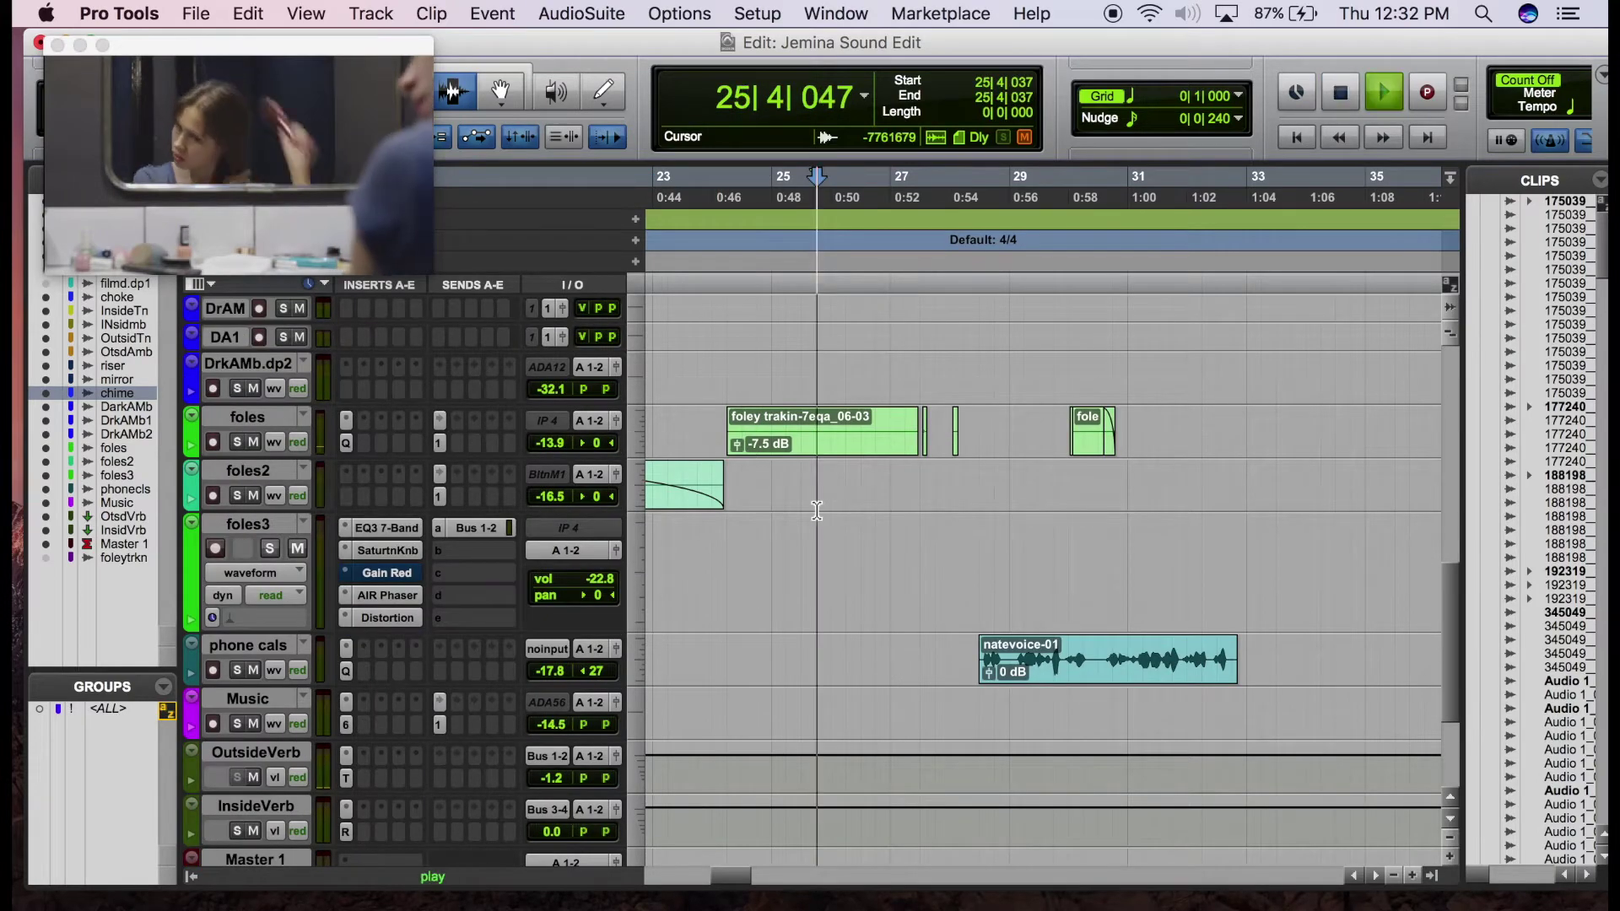
{"action": "scroll", "coordinate": [843, 516], "scroll_direction": "up", "scroll_amount": 4}
{"action": "key", "text": "space"}
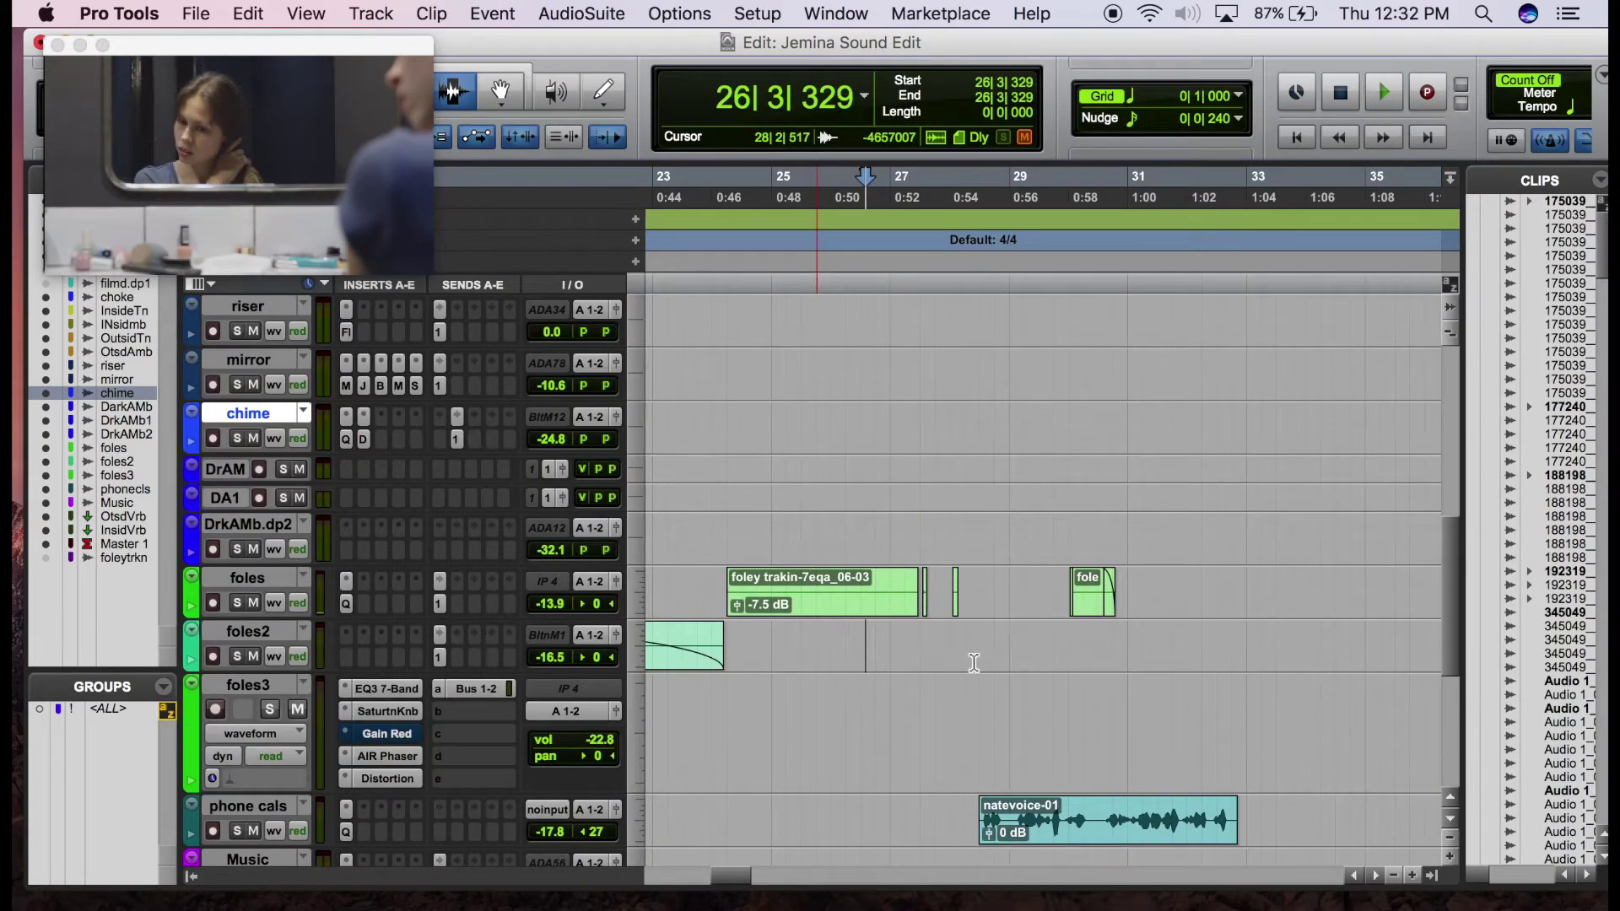
{"action": "scroll", "coordinate": [973, 663], "scroll_direction": "down", "scroll_amount": 4}
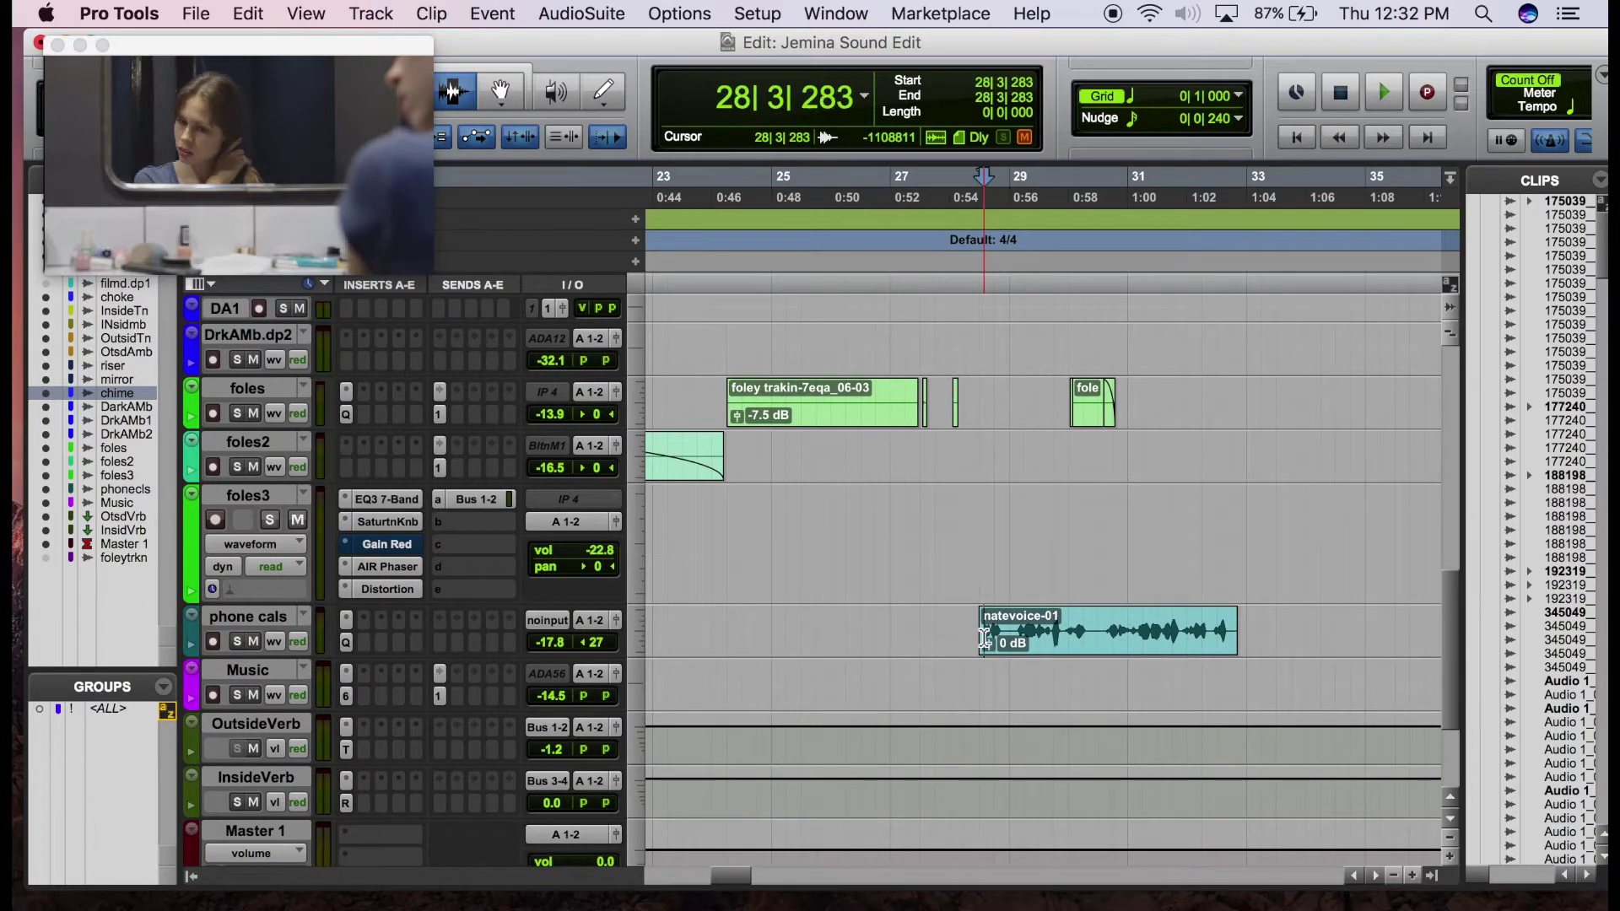
{"action": "left_click", "coordinate": [346, 643]}
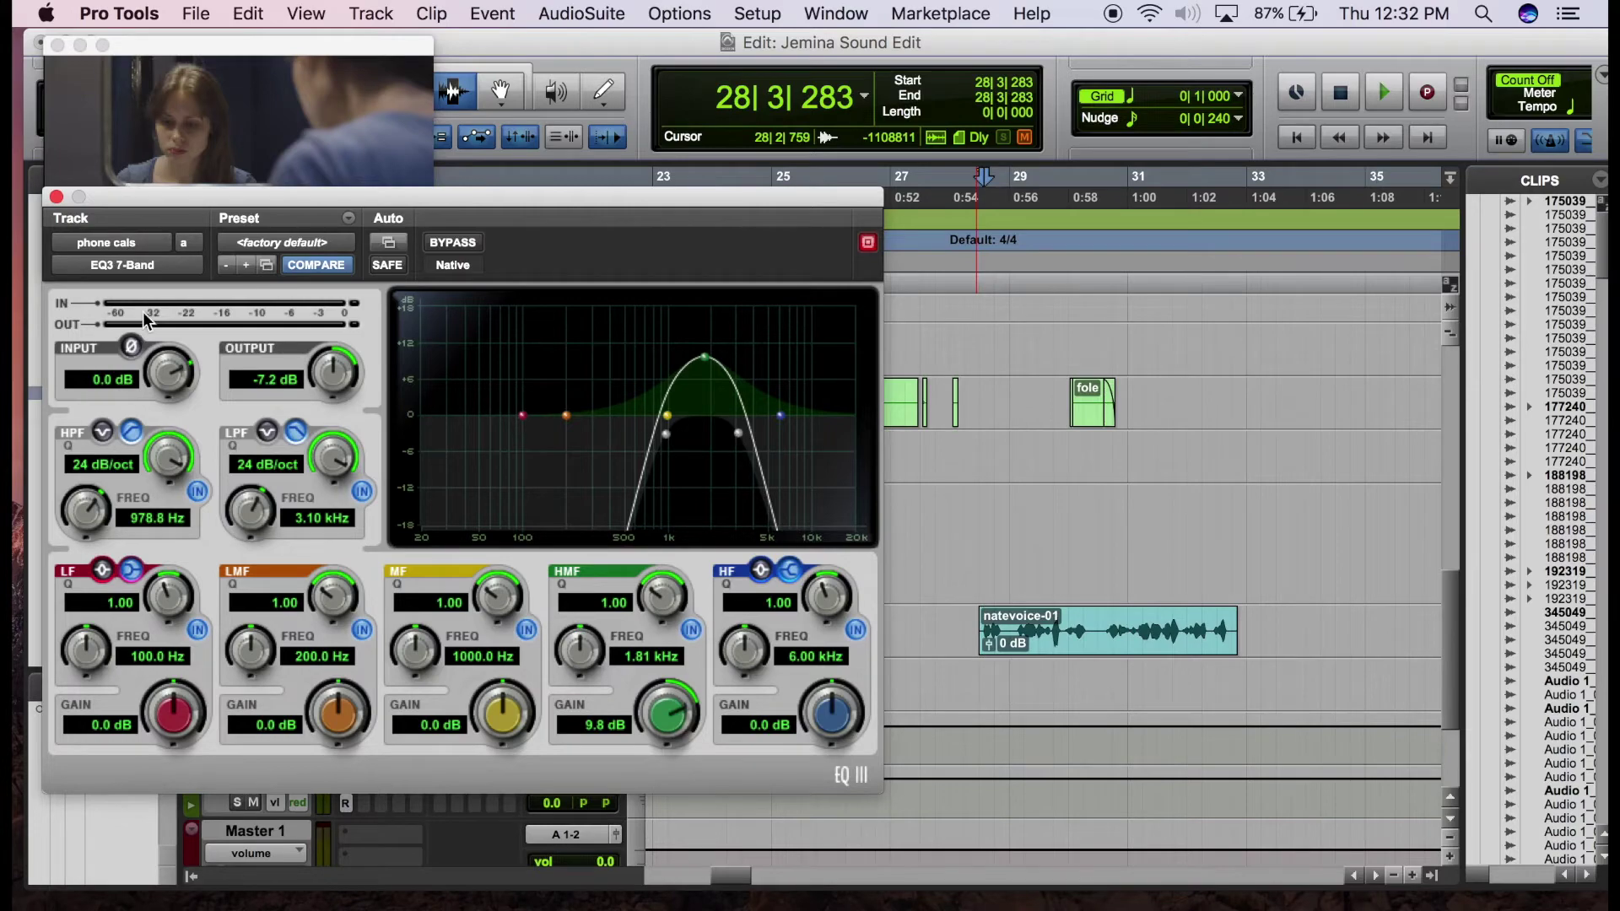
{"action": "left_click", "coordinate": [57, 198]}
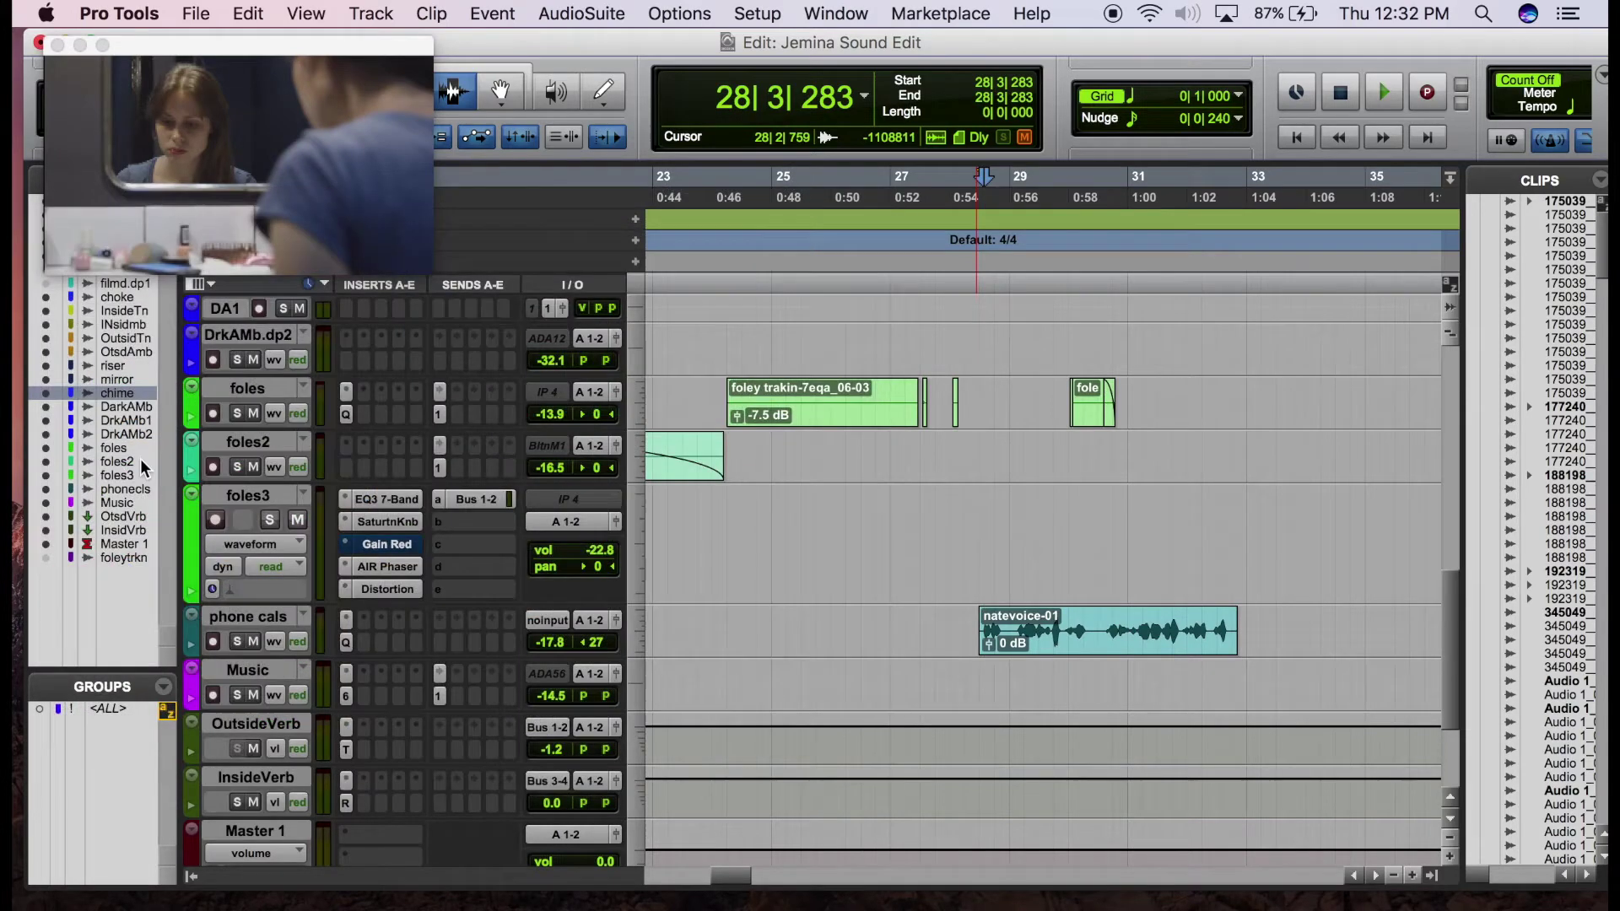
{"action": "left_click", "coordinate": [979, 604]}
{"action": "key", "text": "space"}
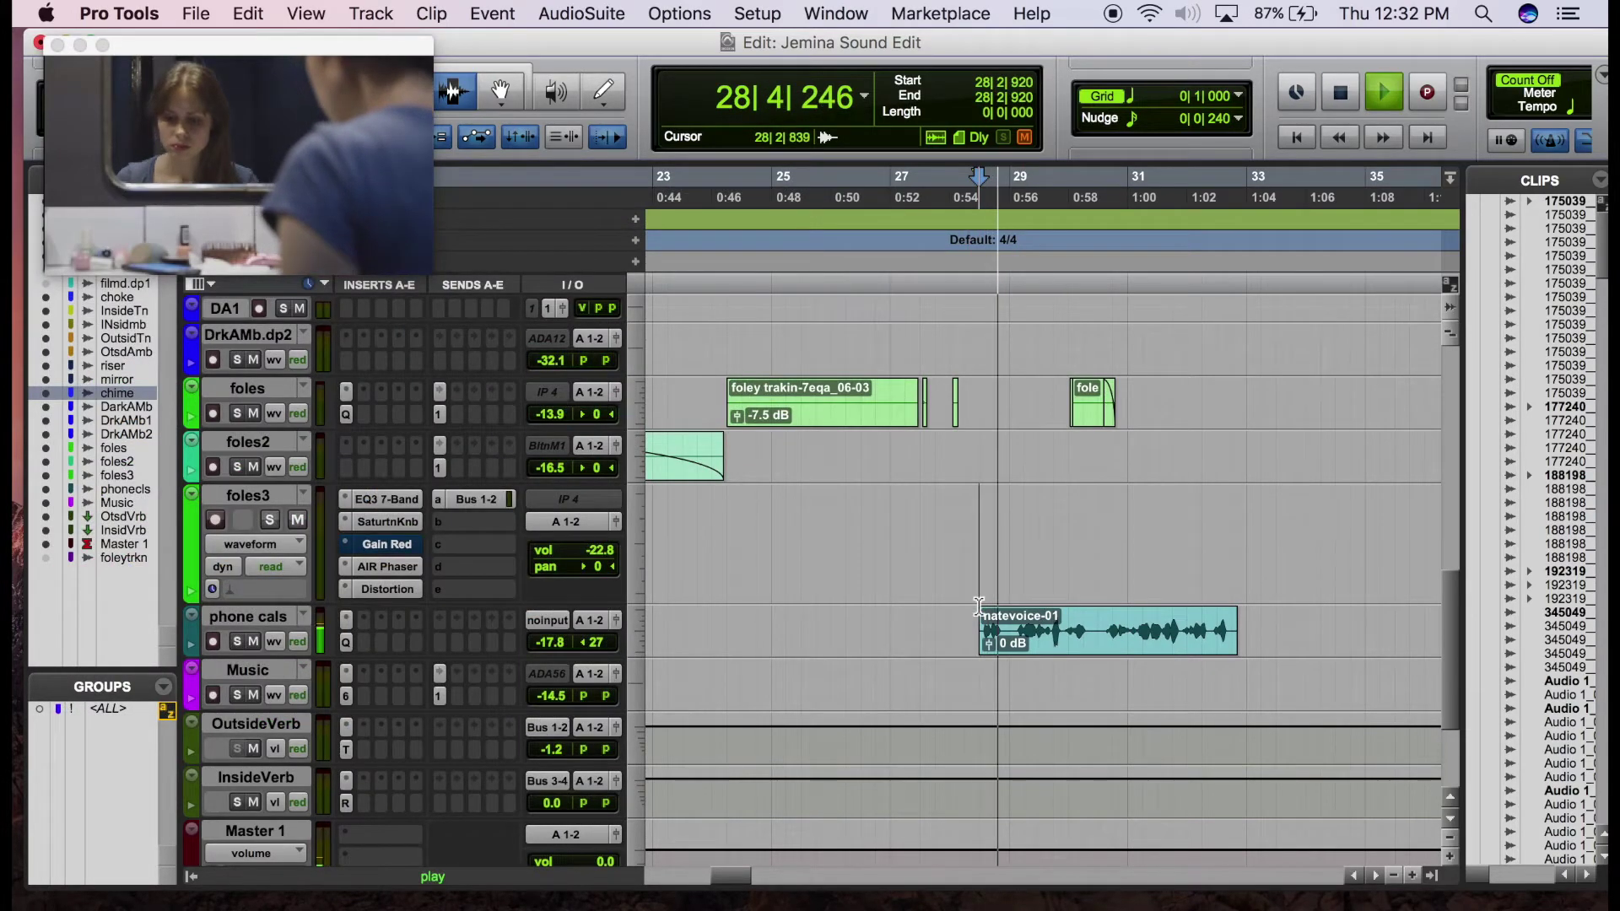
{"action": "left_click", "coordinate": [238, 642]}
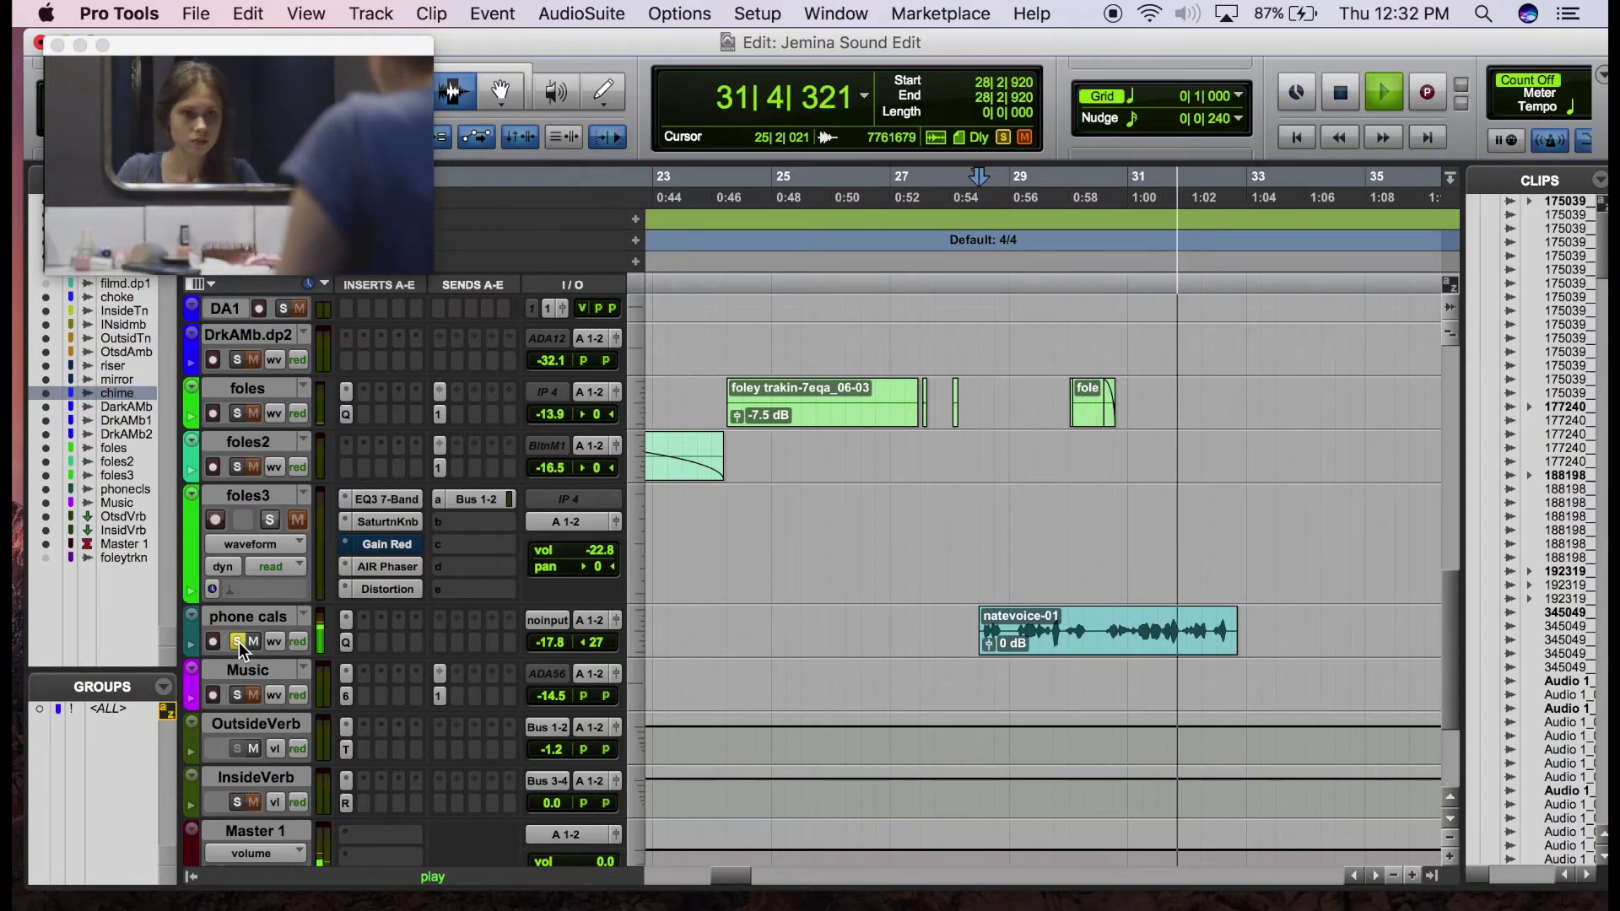
{"action": "left_click", "coordinate": [239, 642]}
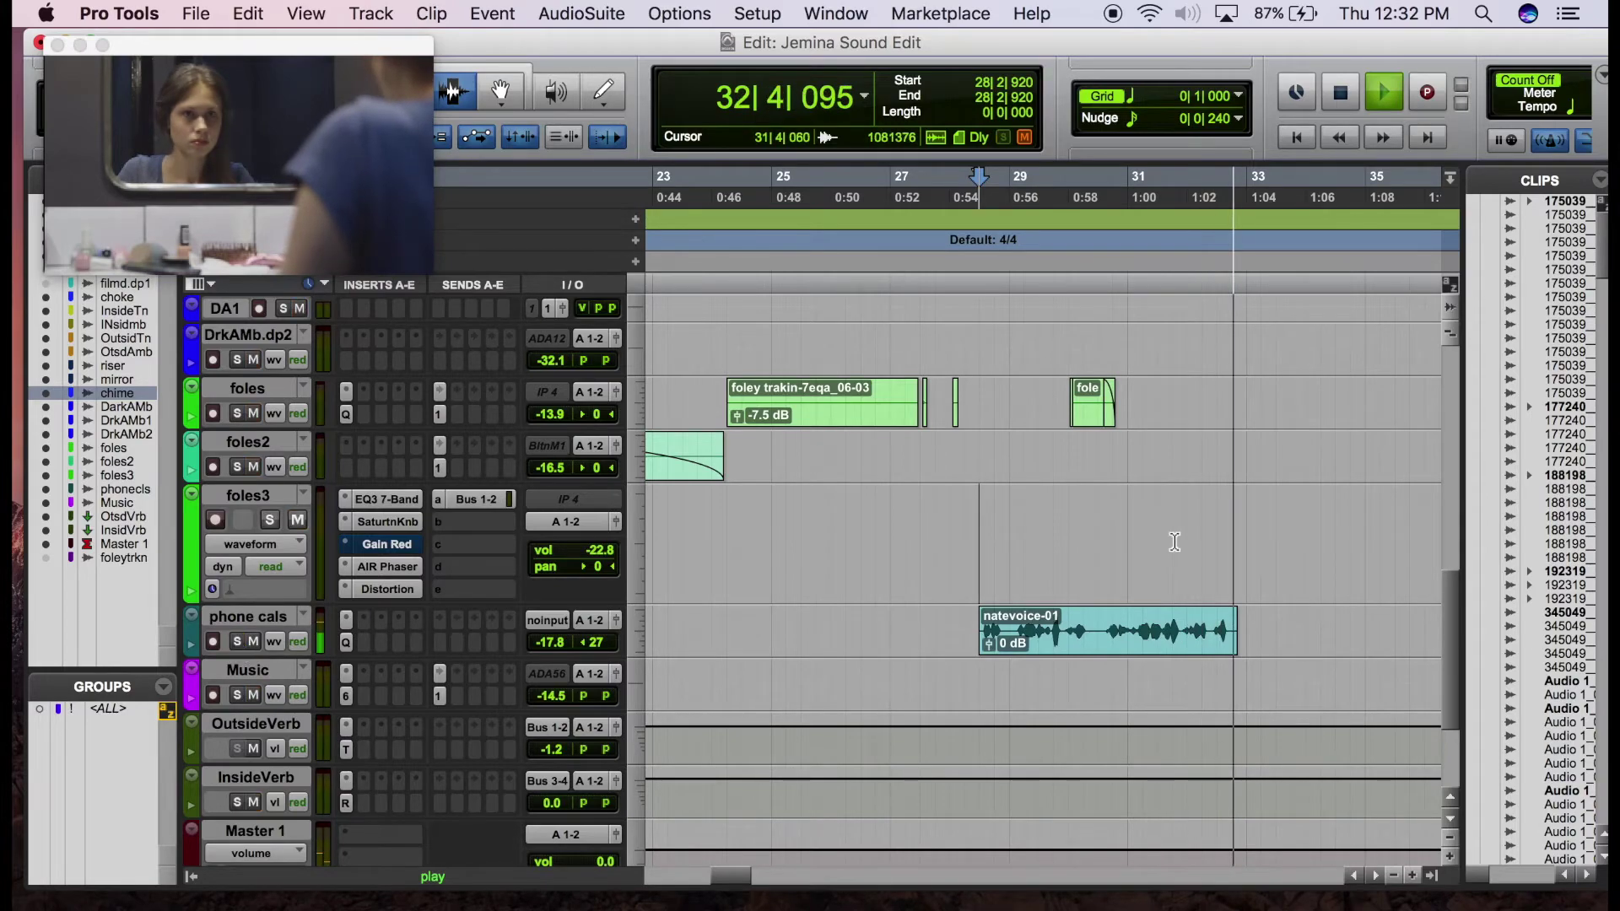
{"action": "key", "text": "space"}
{"action": "scroll", "coordinate": [1175, 541], "scroll_direction": "left", "scroll_amount": 10}
Play the outdoor ambience from bar 35
{"action": "scroll", "coordinate": [1174, 542], "scroll_direction": "up", "scroll_amount": 10}
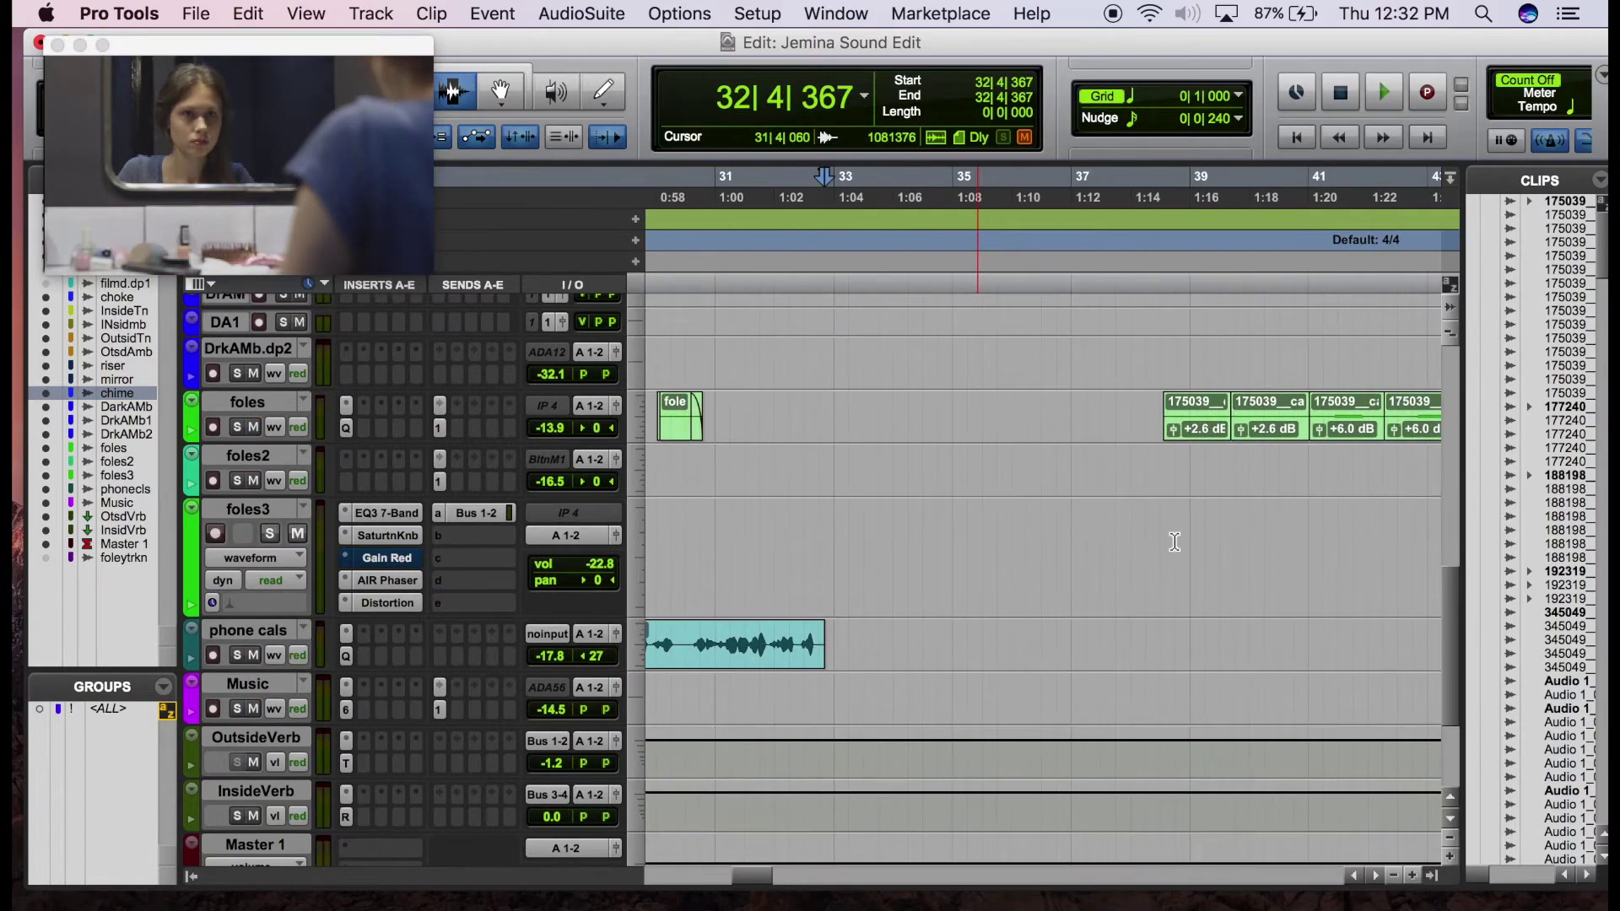
{"action": "scroll", "coordinate": [1174, 541], "scroll_direction": "up", "scroll_amount": 5}
{"action": "scroll", "coordinate": [1174, 541], "scroll_direction": "right", "scroll_amount": 5}
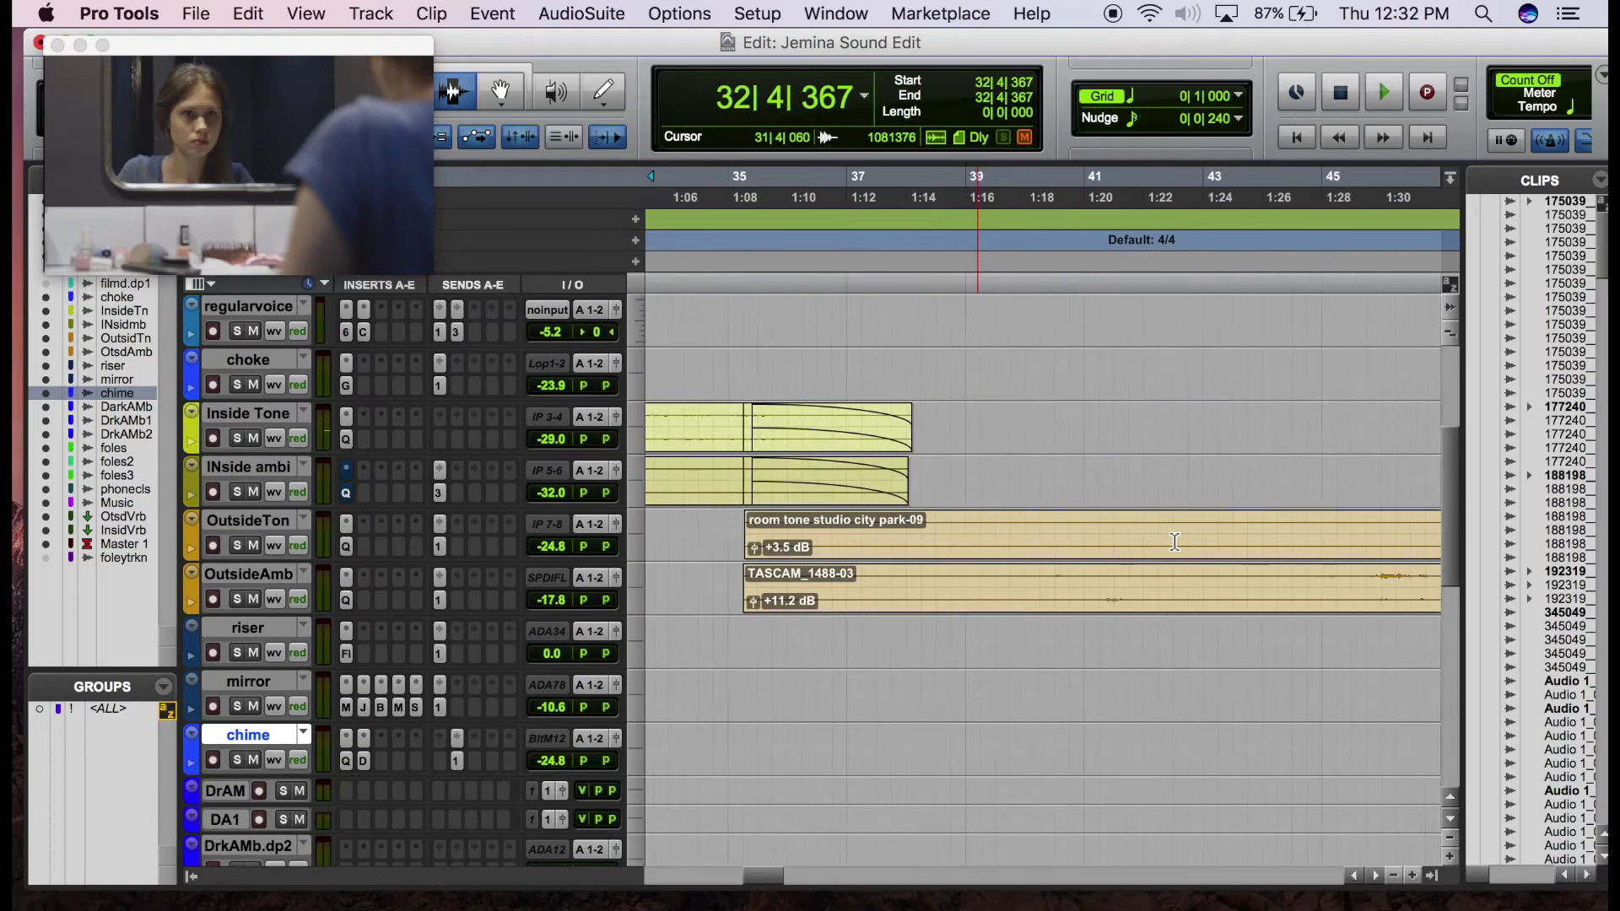
{"action": "left_click", "coordinate": [960, 515]}
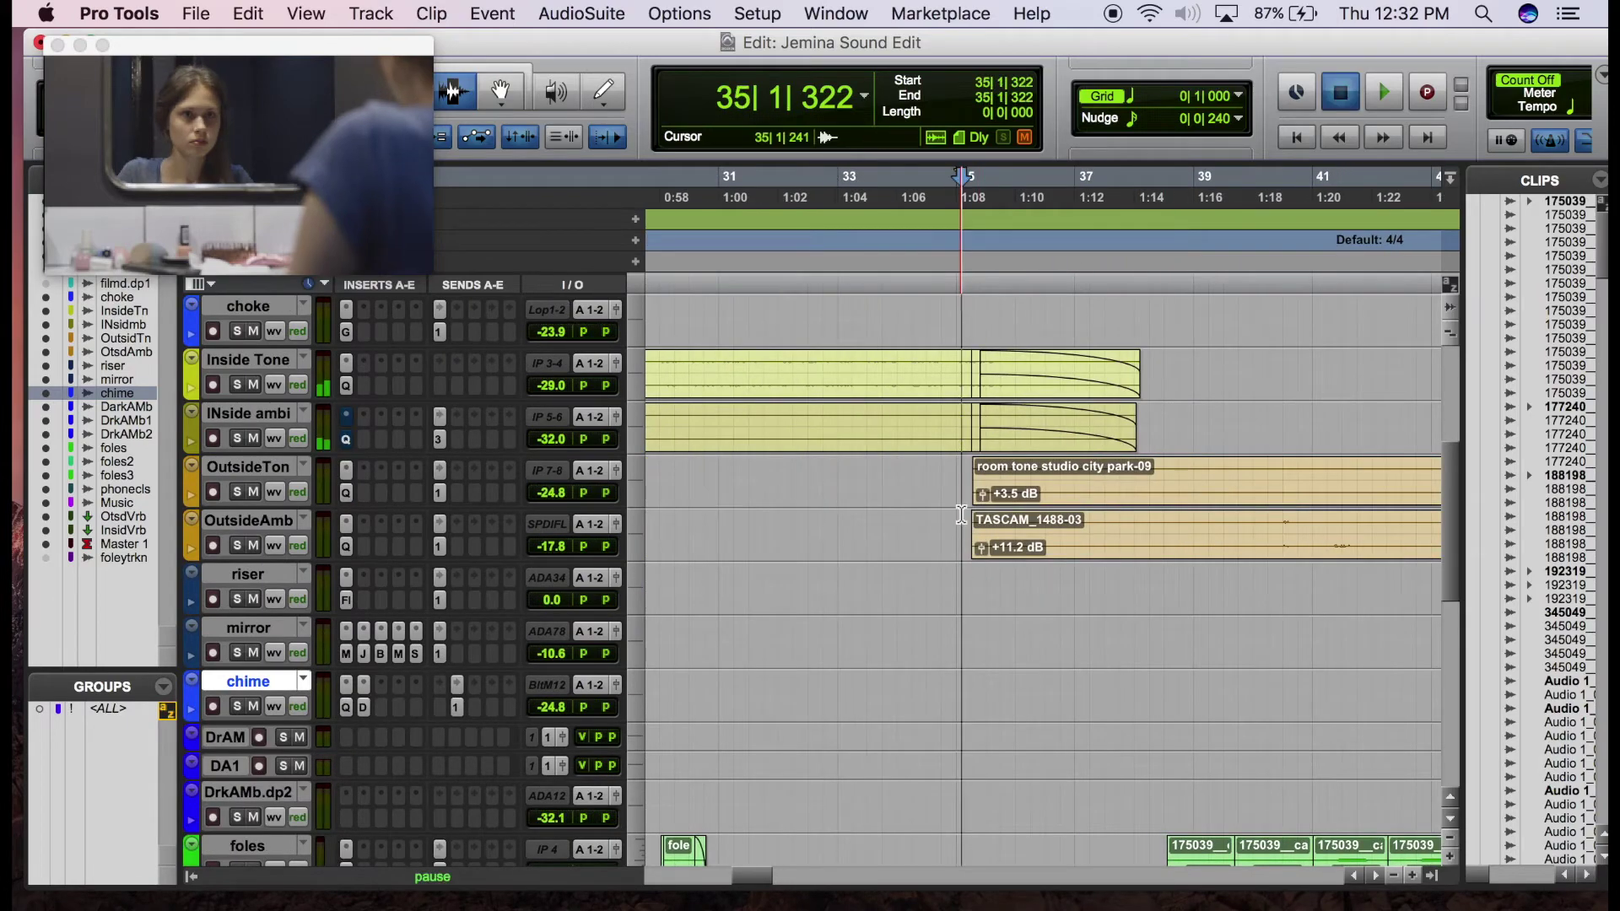
{"action": "key", "text": "space"}
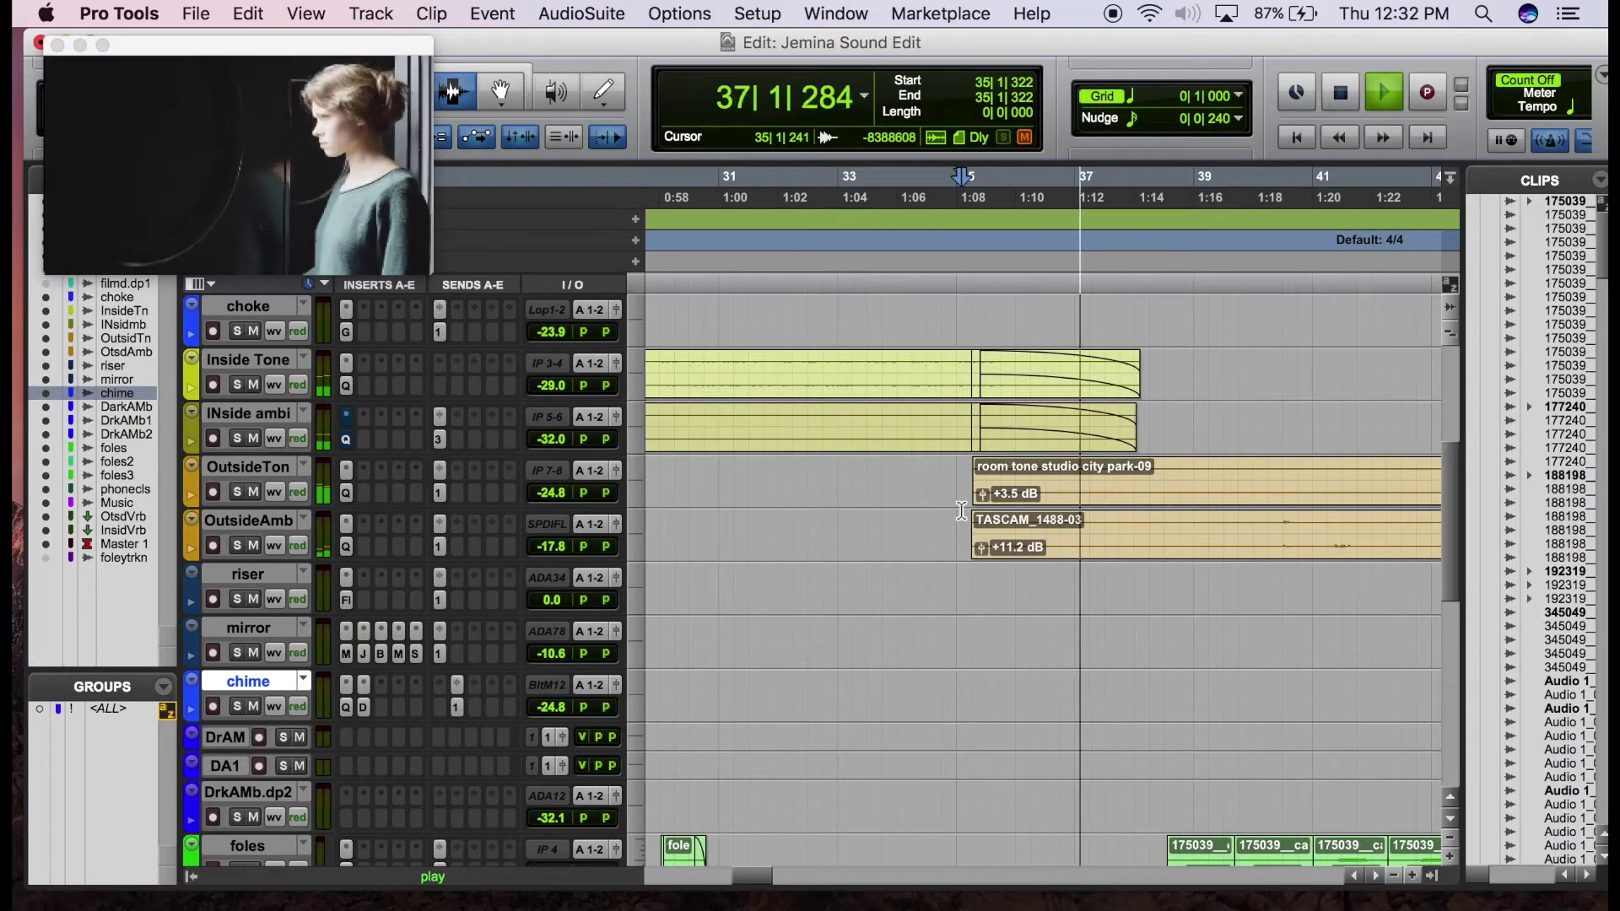
{"action": "key", "text": "space"}
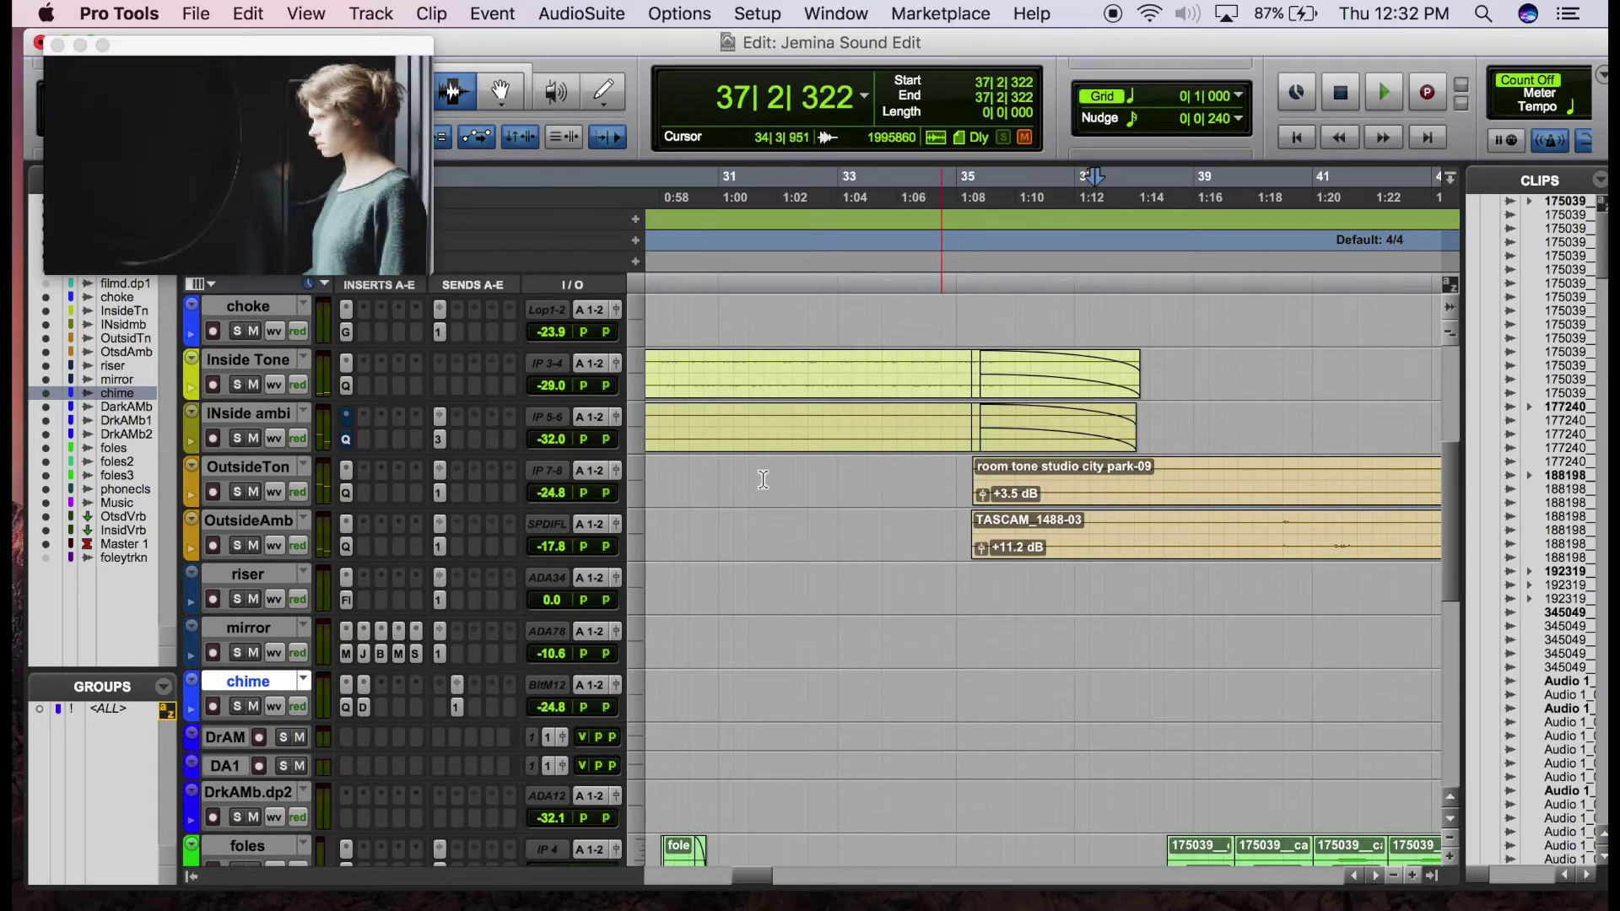
Open Outside Tone's EQ3 7-Band (HPF 41.0 Hz, LPF 7.87 kHz) and play the ambience
{"action": "left_click", "coordinate": [346, 495]}
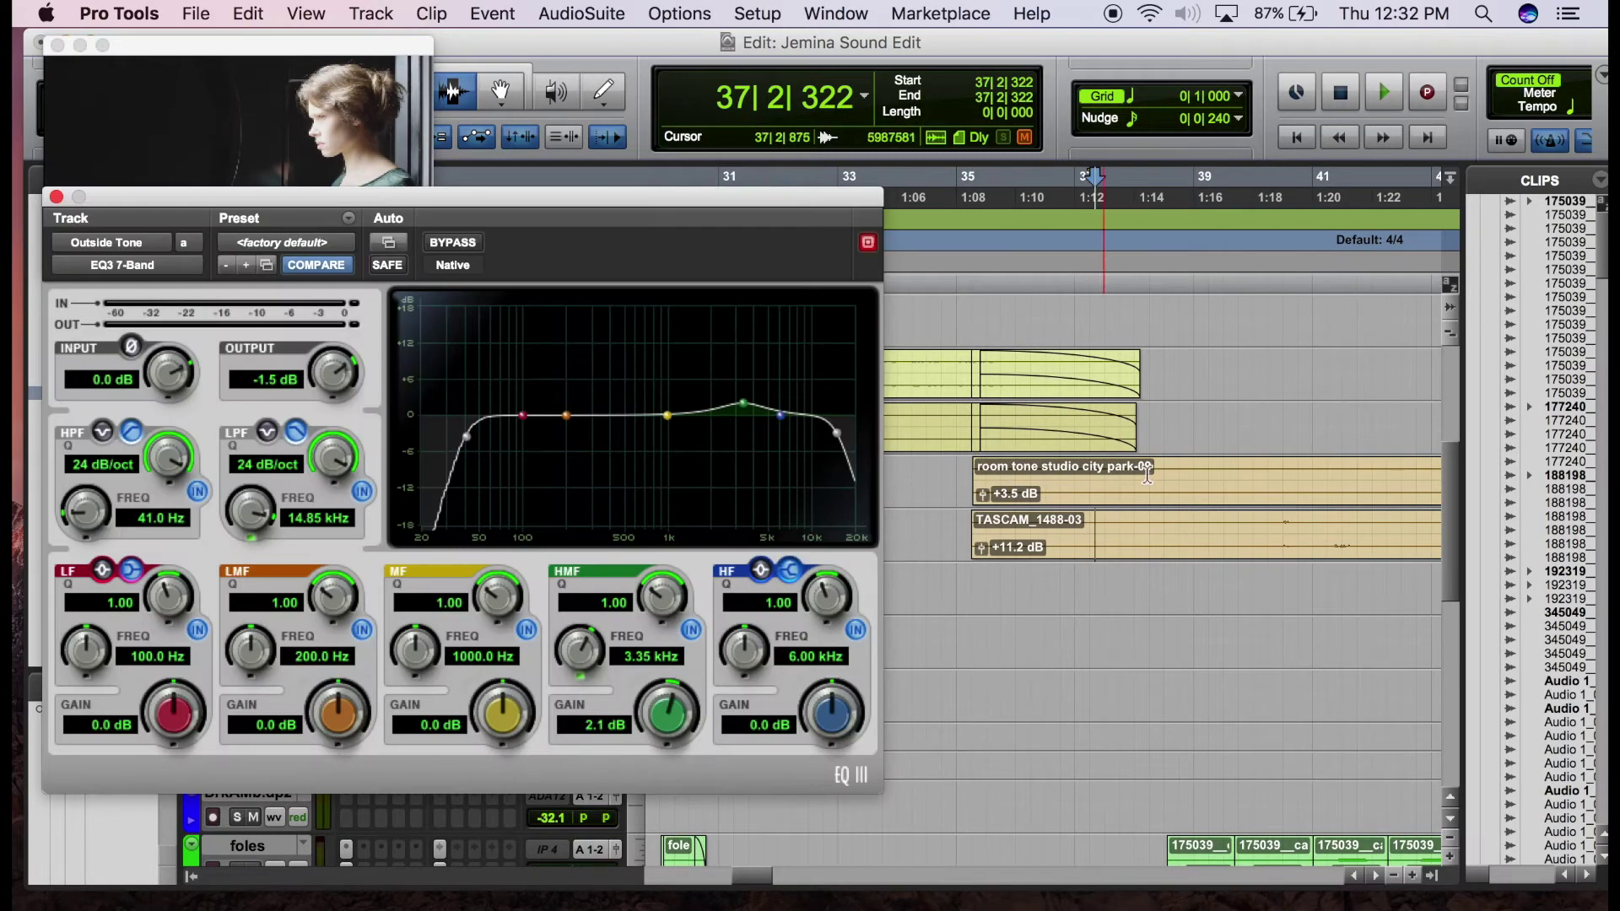
{"action": "left_click", "coordinate": [996, 499]}
{"action": "key", "text": "space"}
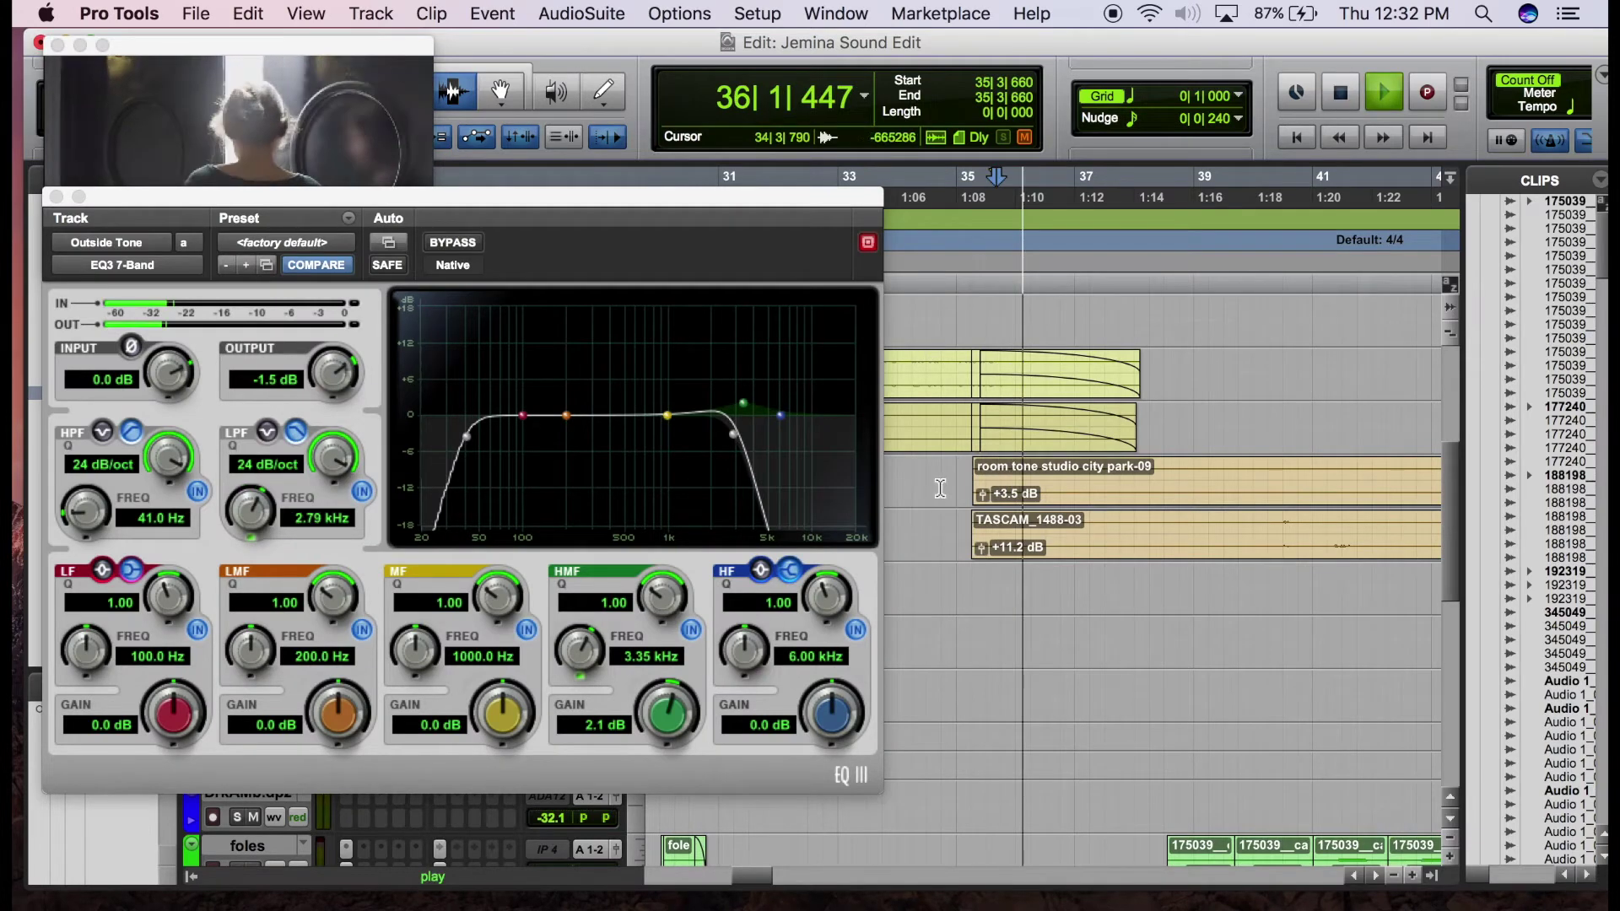
{"action": "key", "text": "space"}
Audition the low-pass automation from 34|3|790 and again from 32|4|172
{"action": "left_click", "coordinate": [940, 488]}
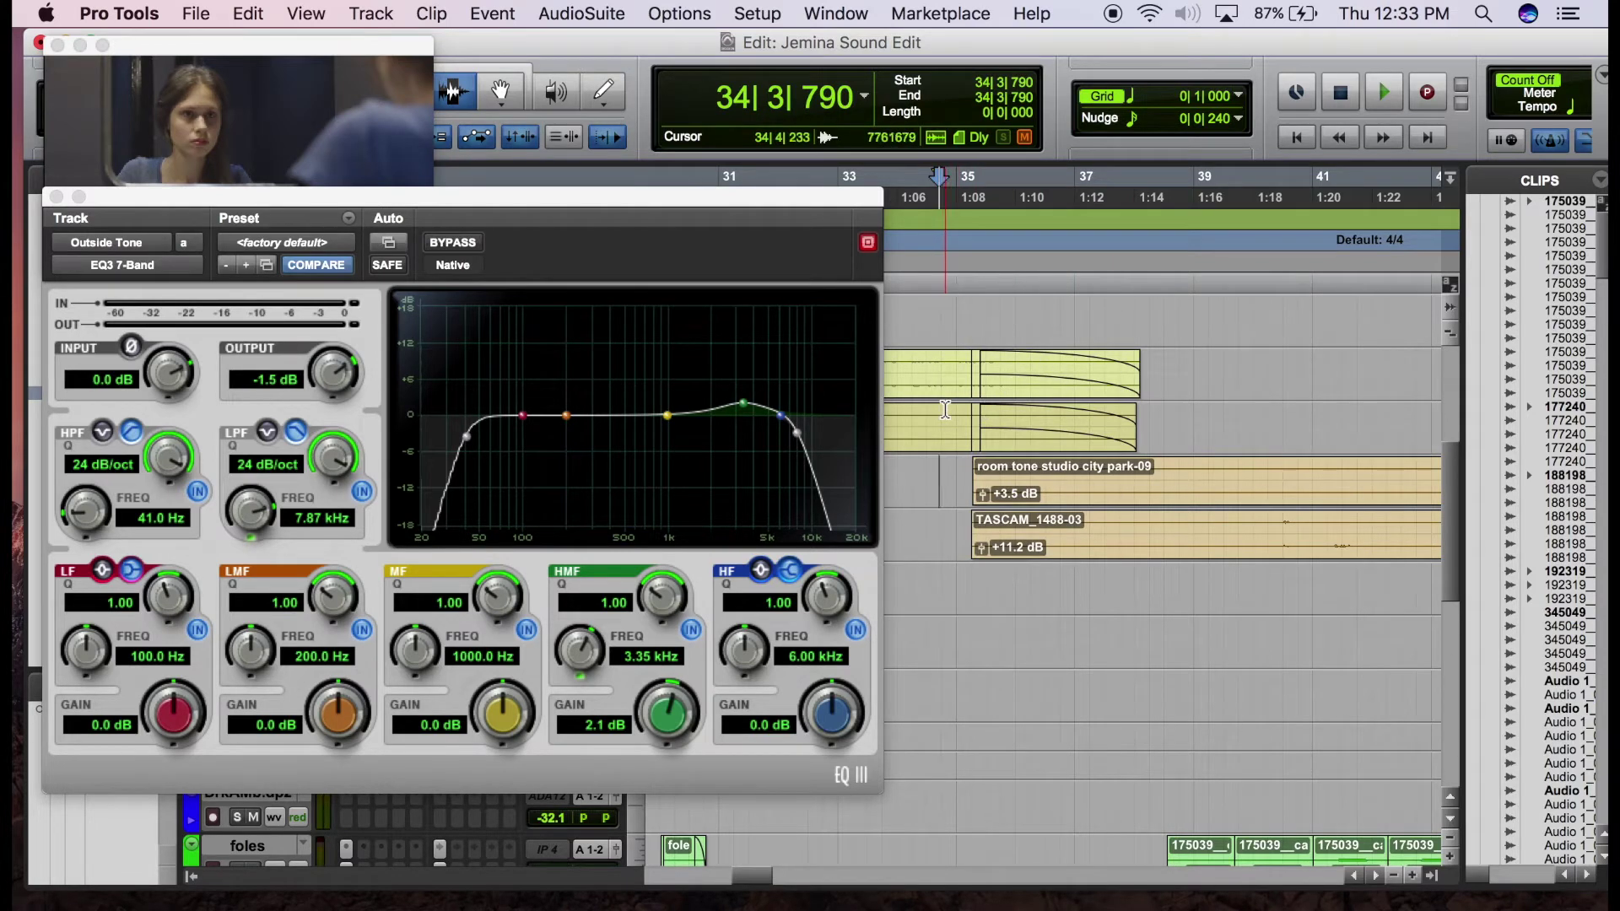
{"action": "key", "text": "space"}
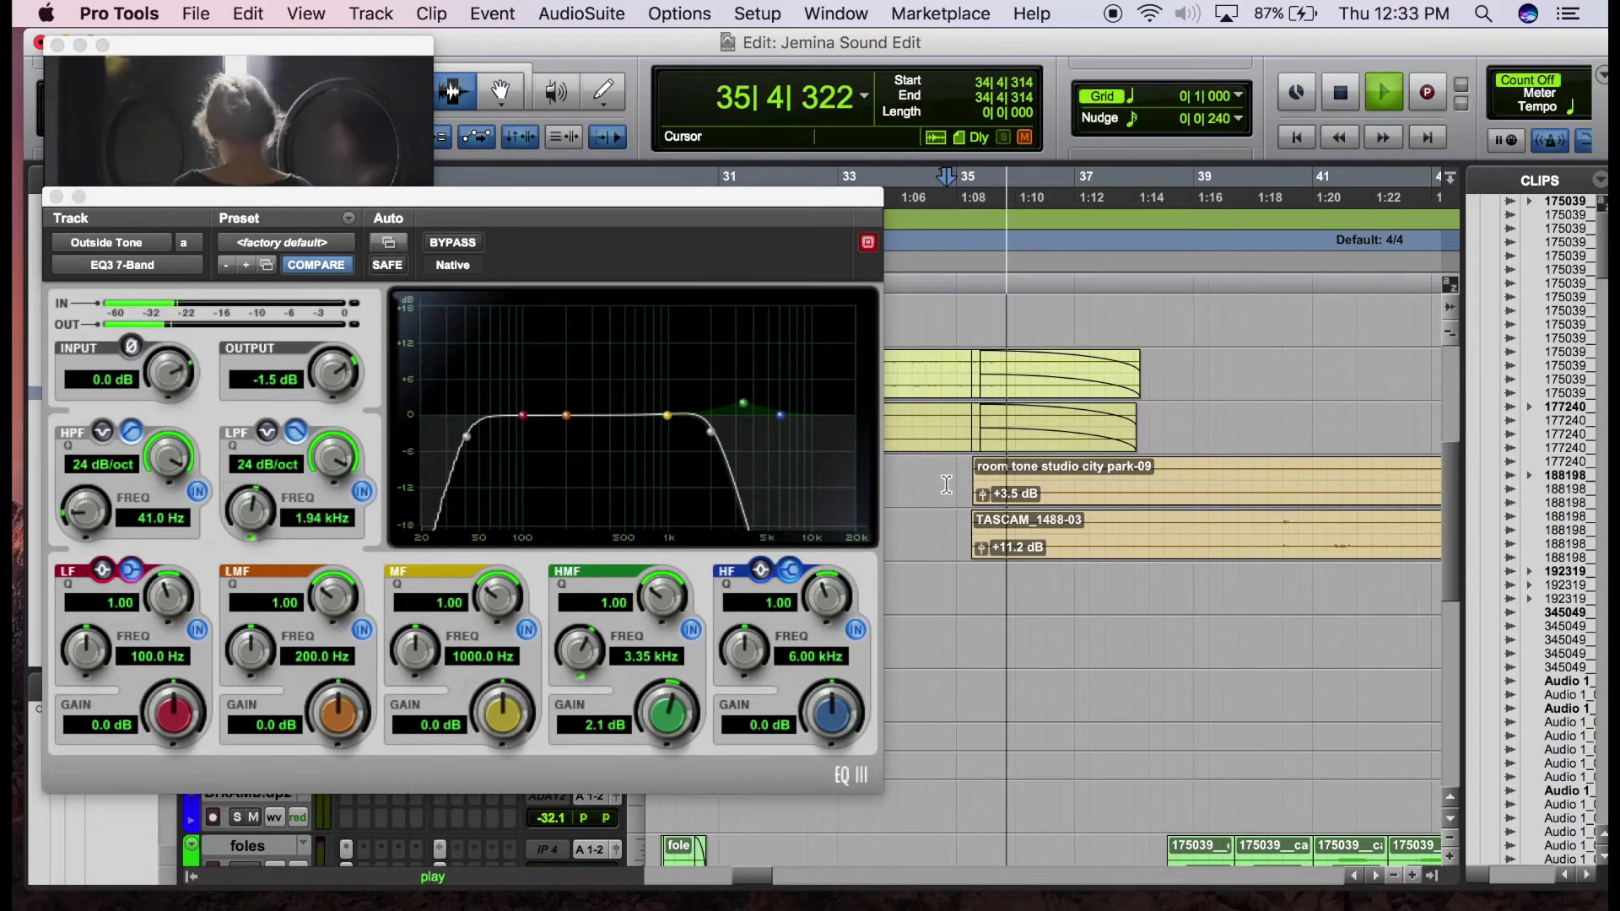
{"action": "key", "text": "space"}
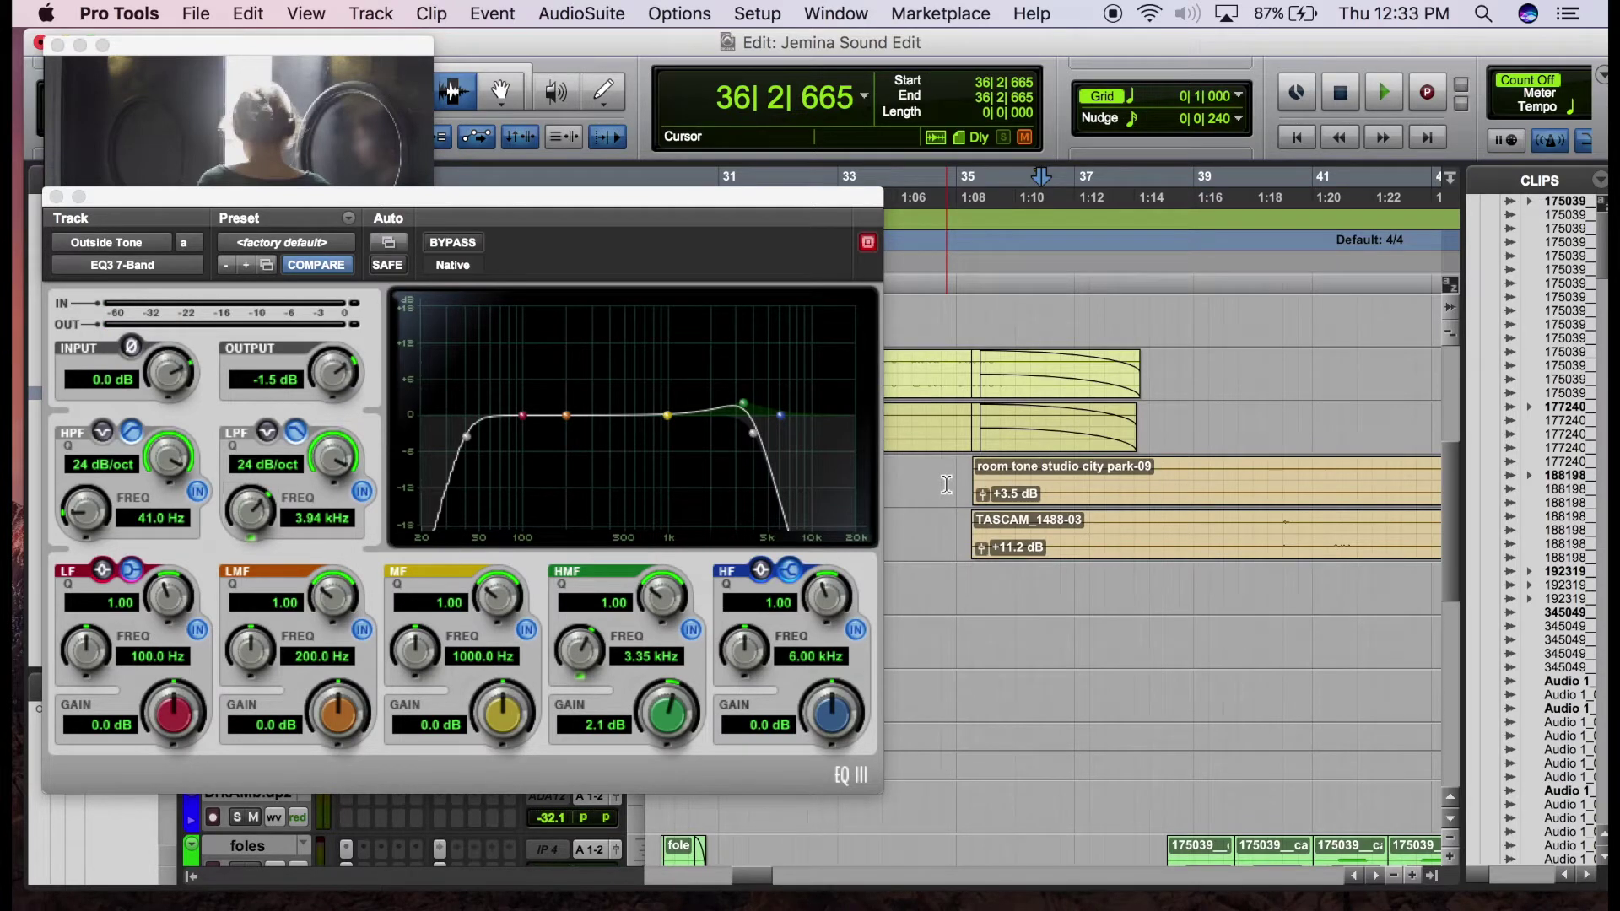
{"action": "scroll", "coordinate": [946, 484], "scroll_direction": "left", "scroll_amount": 5}
{"action": "left_click", "coordinate": [1244, 469]}
{"action": "key", "text": "space"}
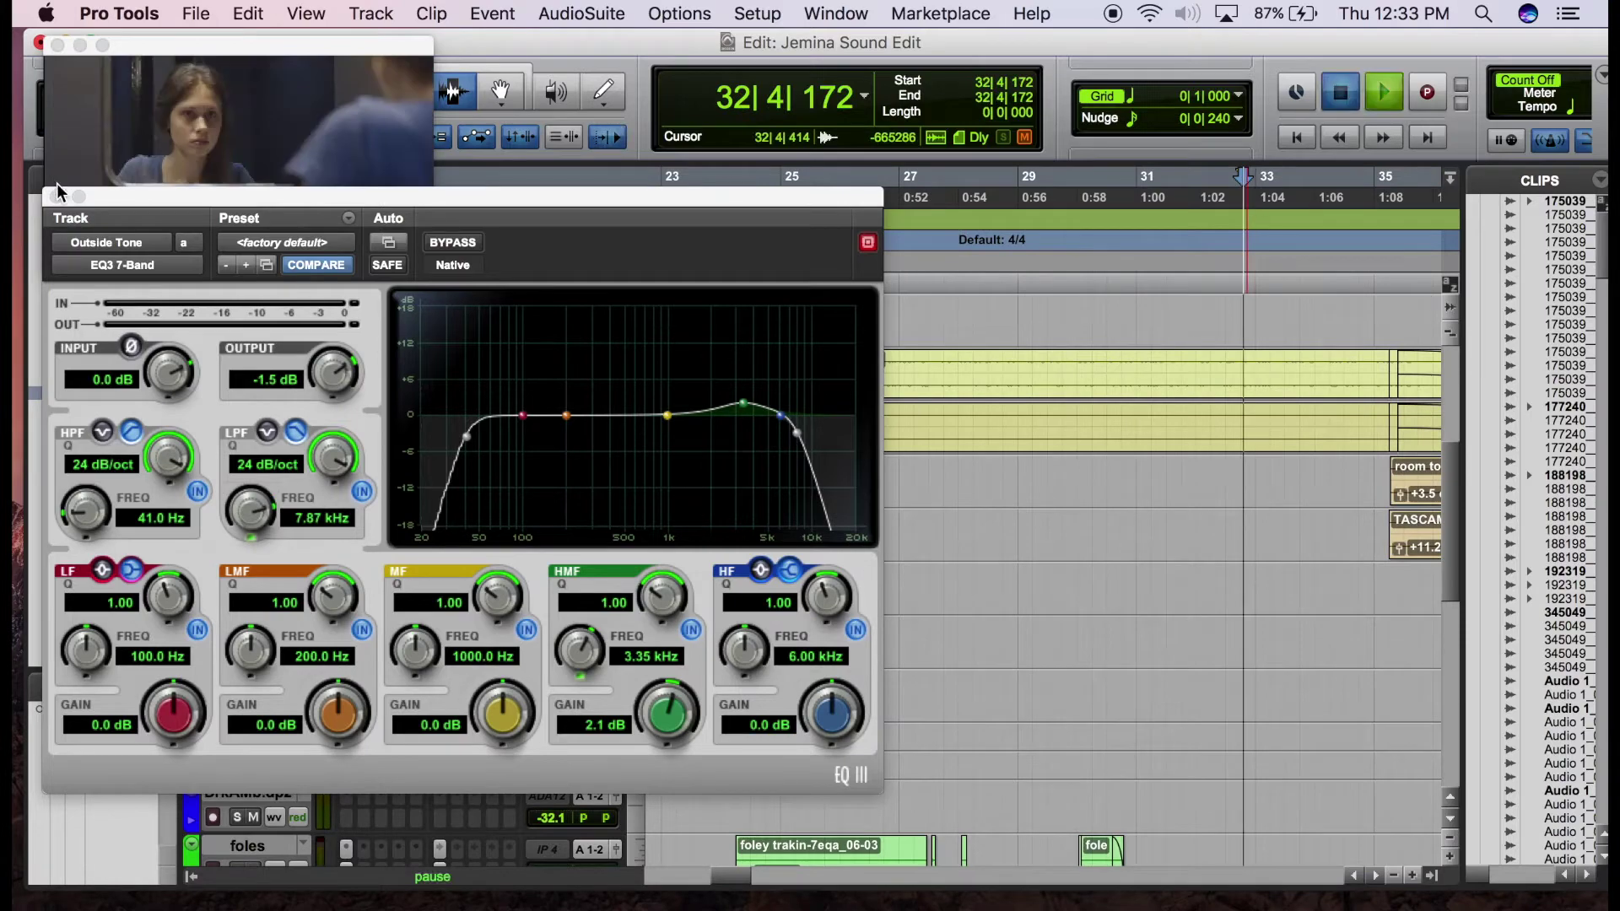
Close the Outside Tone EQ3 window and stop playback at 38|1|655
{"action": "left_click", "coordinate": [57, 196]}
{"action": "scroll", "coordinate": [1178, 382], "scroll_direction": "down", "scroll_amount": 2}
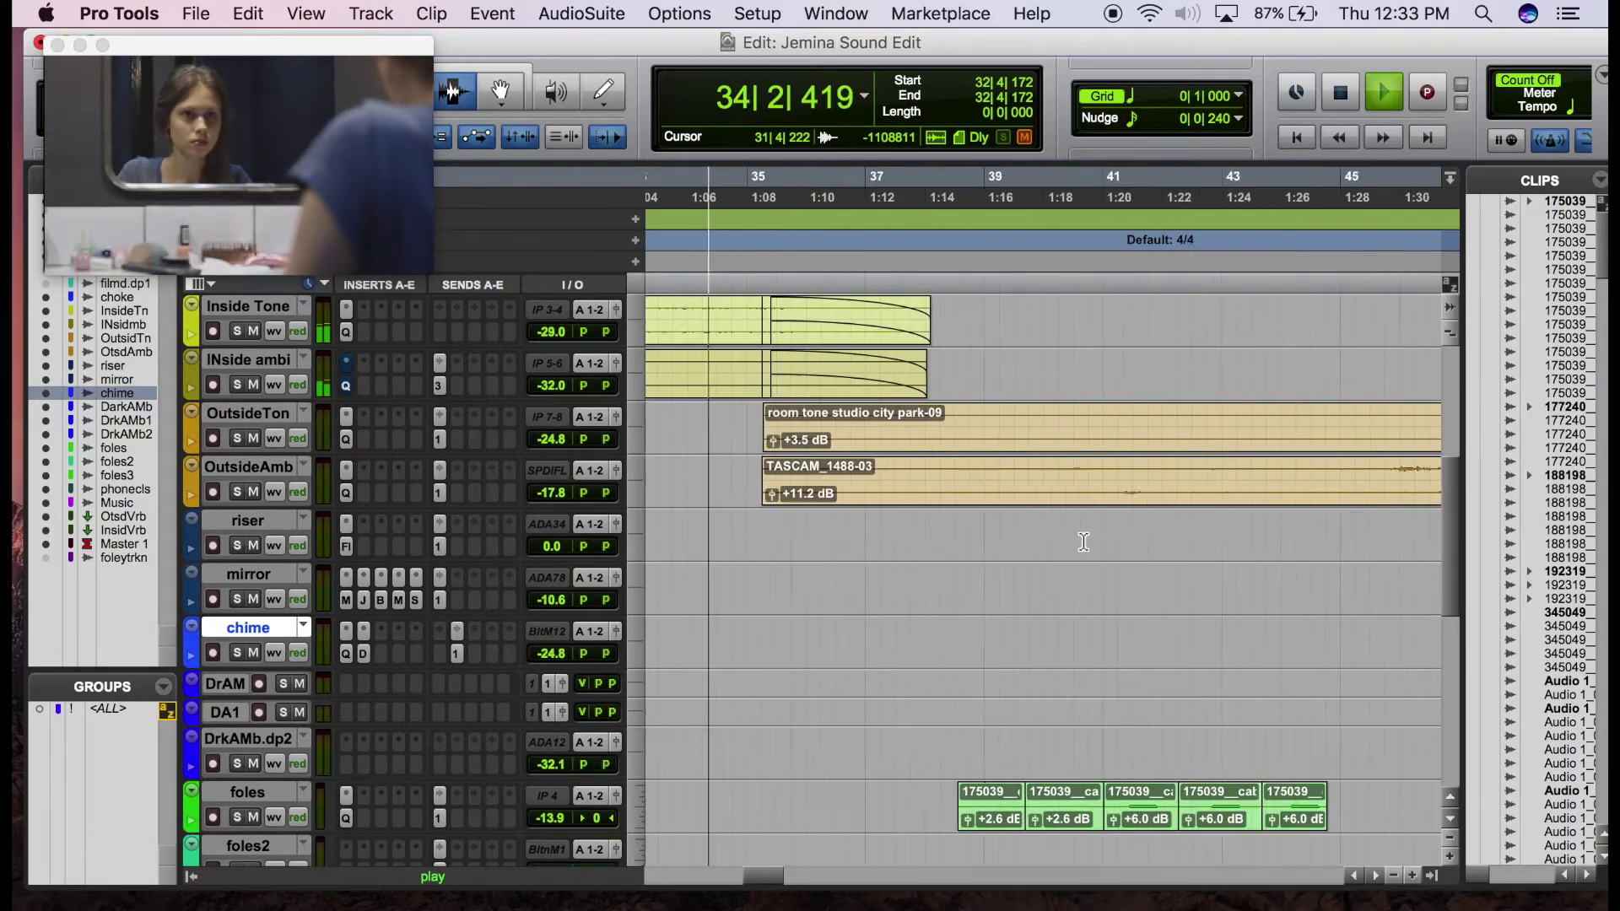
{"action": "scroll", "coordinate": [1083, 540], "scroll_direction": "left", "scroll_amount": 5}
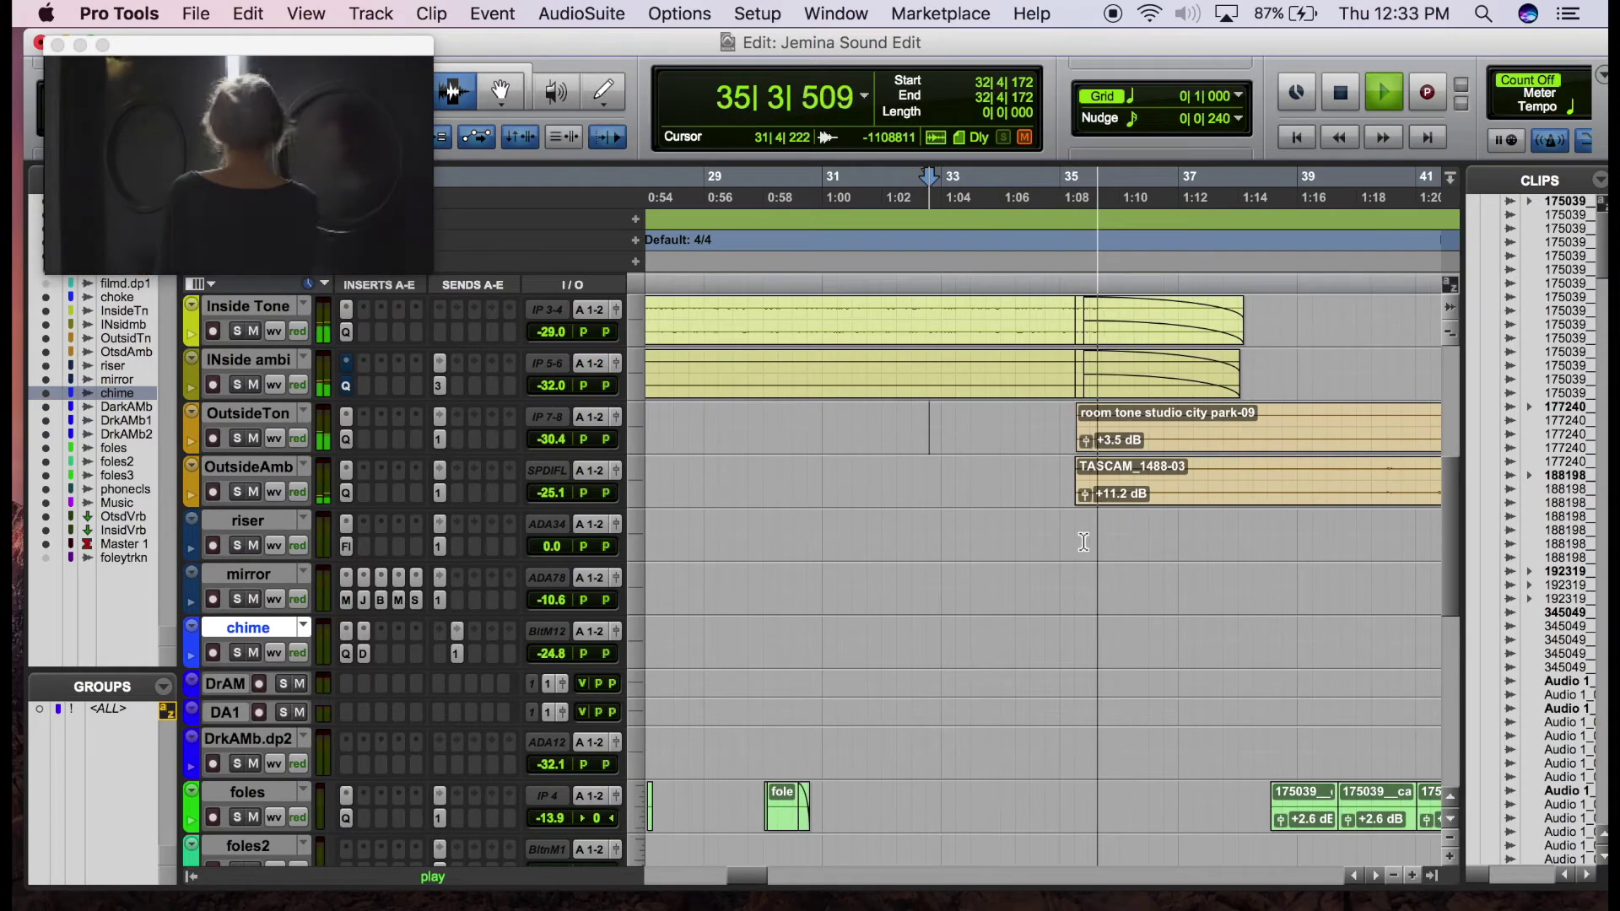
{"action": "scroll", "coordinate": [1083, 540], "scroll_direction": "down", "scroll_amount": 5}
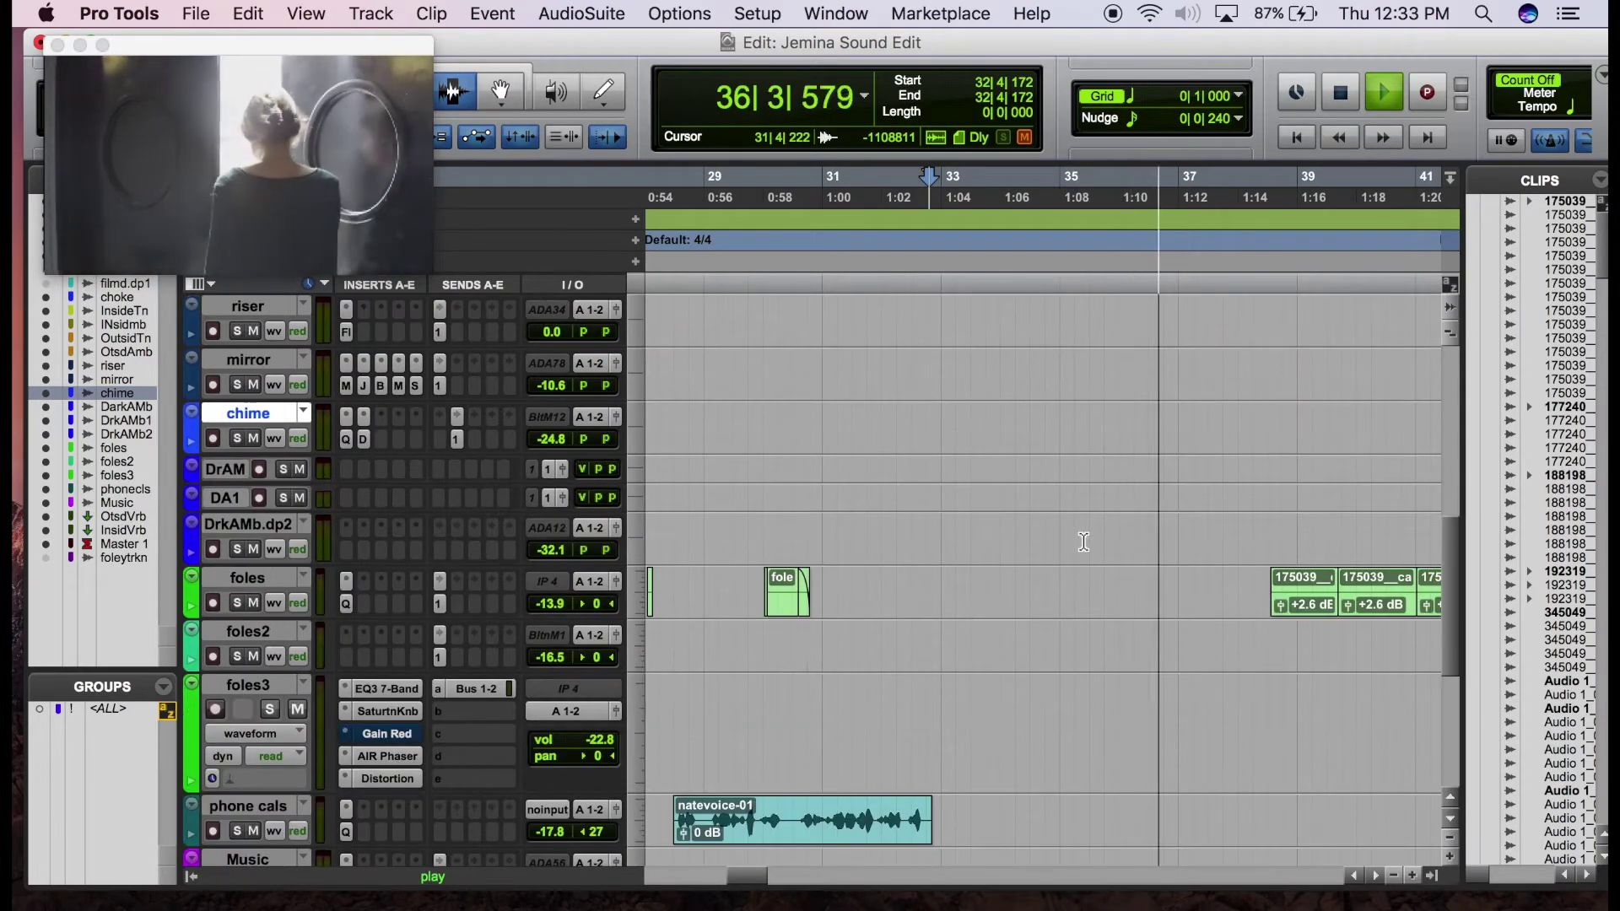
{"action": "scroll", "coordinate": [1084, 541], "scroll_direction": "up", "scroll_amount": 5}
{"action": "scroll", "coordinate": [1083, 541], "scroll_direction": "down", "scroll_amount": 8}
{"action": "scroll", "coordinate": [1083, 541], "scroll_direction": "up", "scroll_amount": 3}
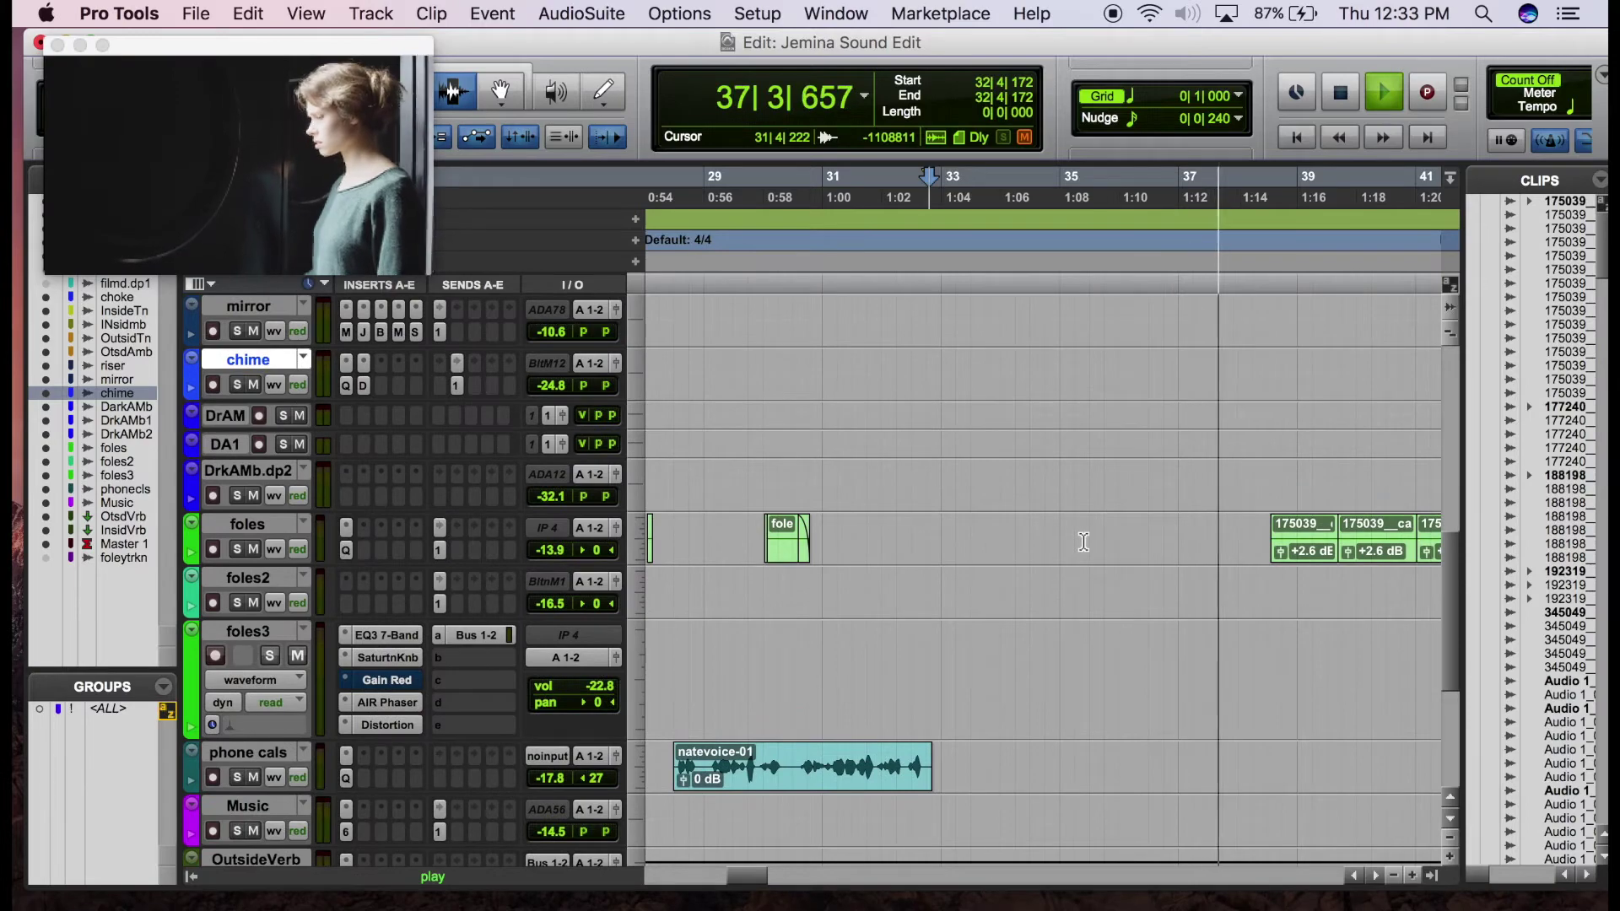
{"action": "scroll", "coordinate": [1083, 542], "scroll_direction": "up", "scroll_amount": 3}
{"action": "key", "text": "space"}
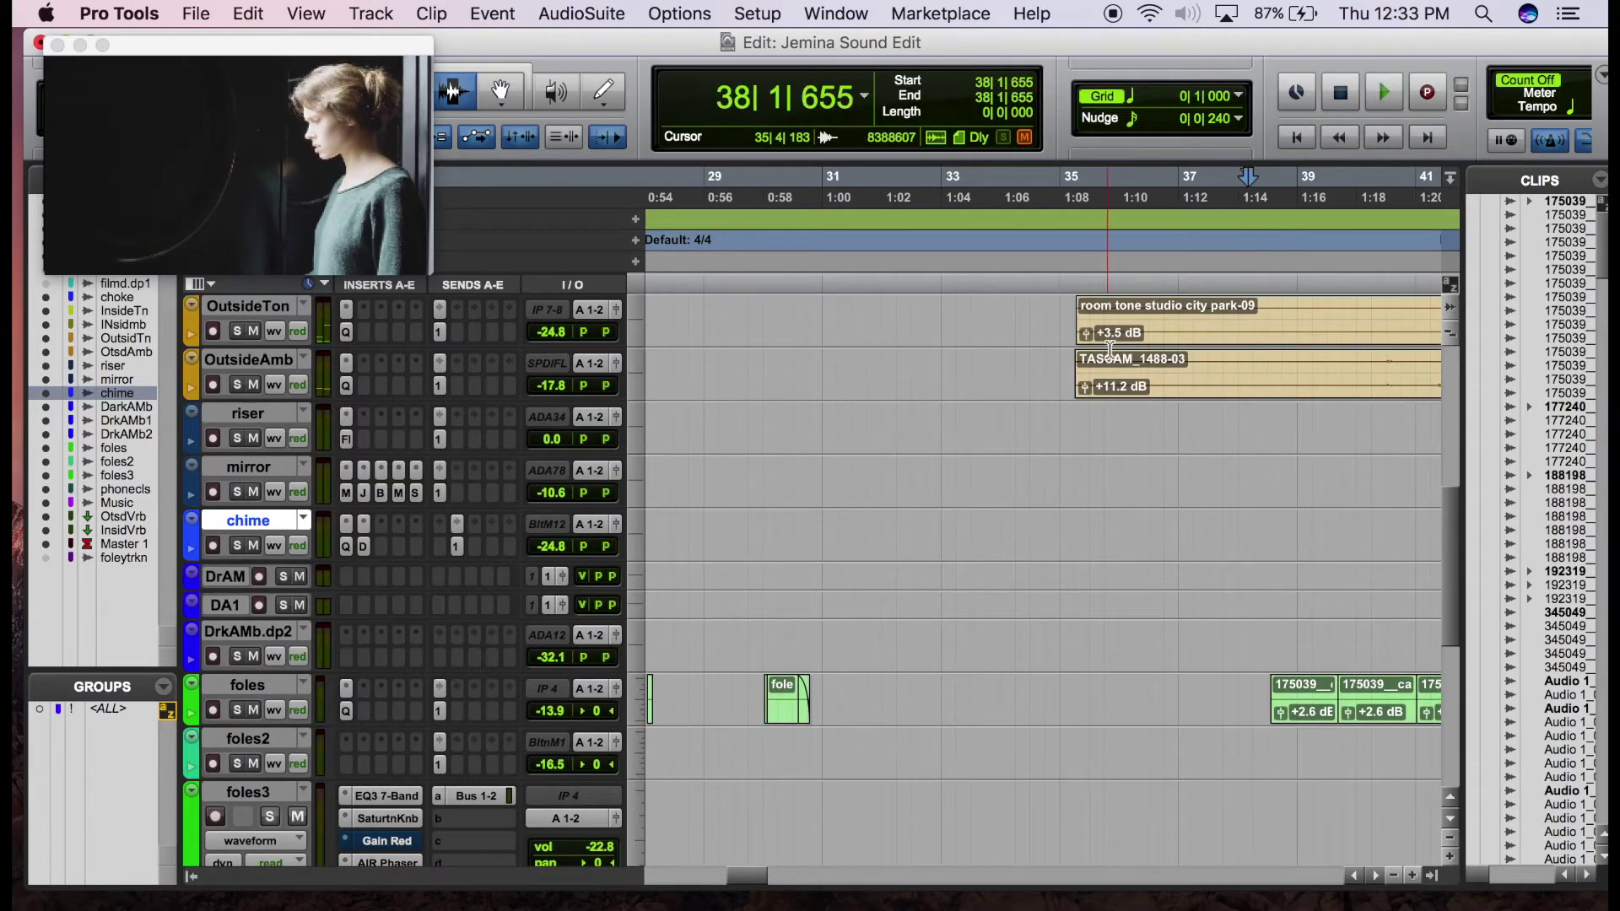
{"action": "scroll", "coordinate": [1111, 346], "scroll_direction": "right", "scroll_amount": 3}
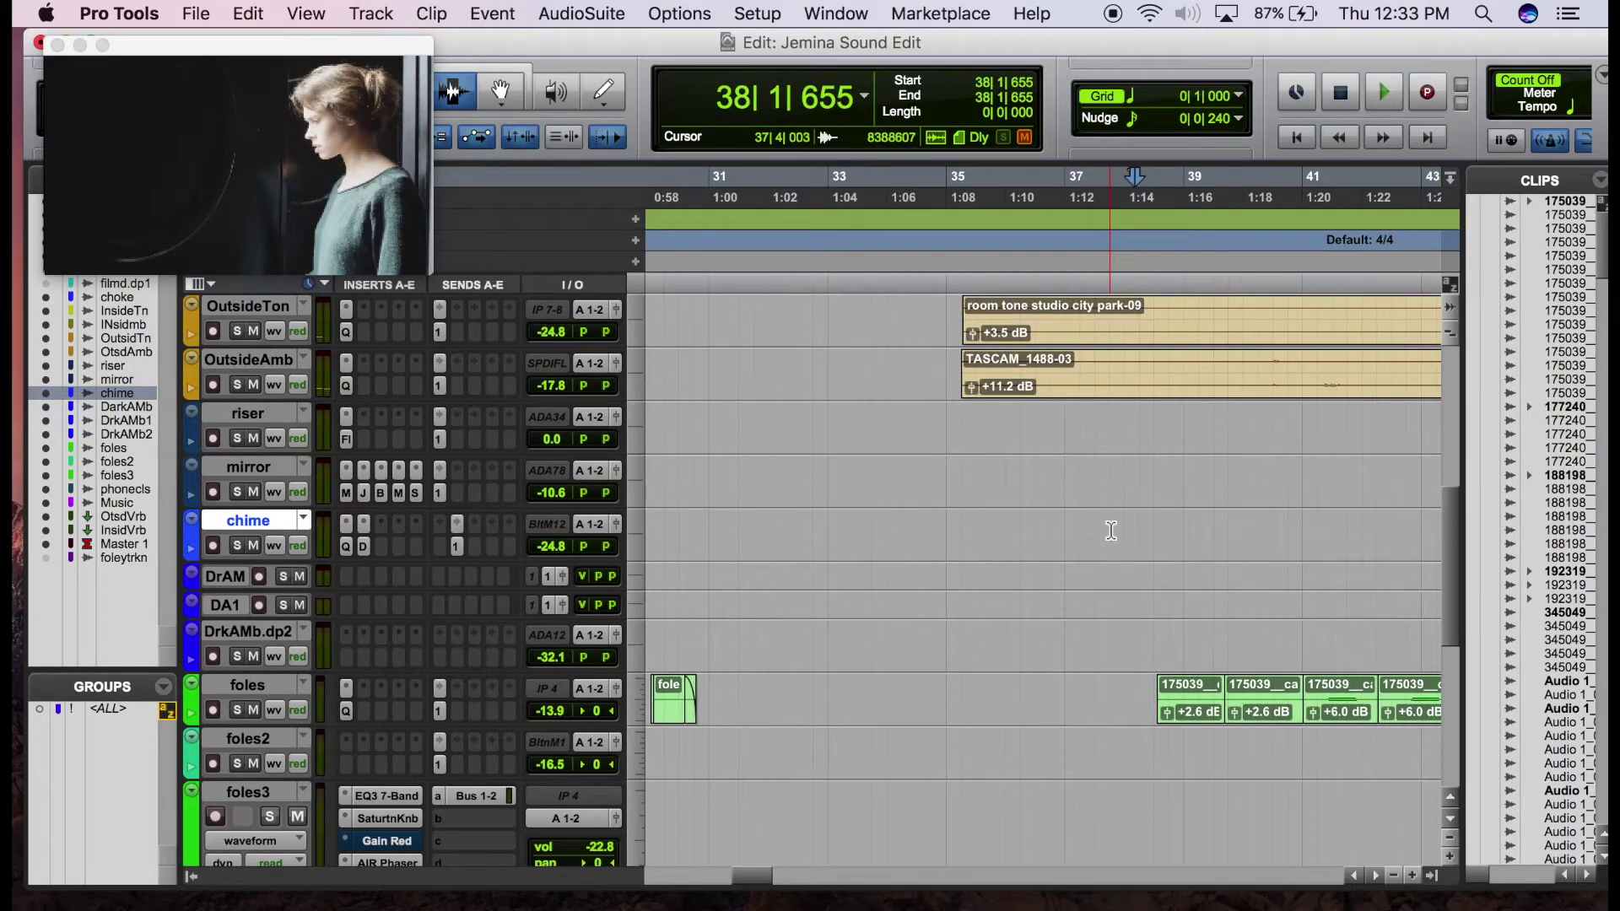
{"action": "scroll", "coordinate": [1111, 530], "scroll_direction": "down", "scroll_amount": 1}
{"action": "scroll", "coordinate": [1111, 530], "scroll_direction": "right", "scroll_amount": 2}
{"action": "left_click", "coordinate": [1049, 646]}
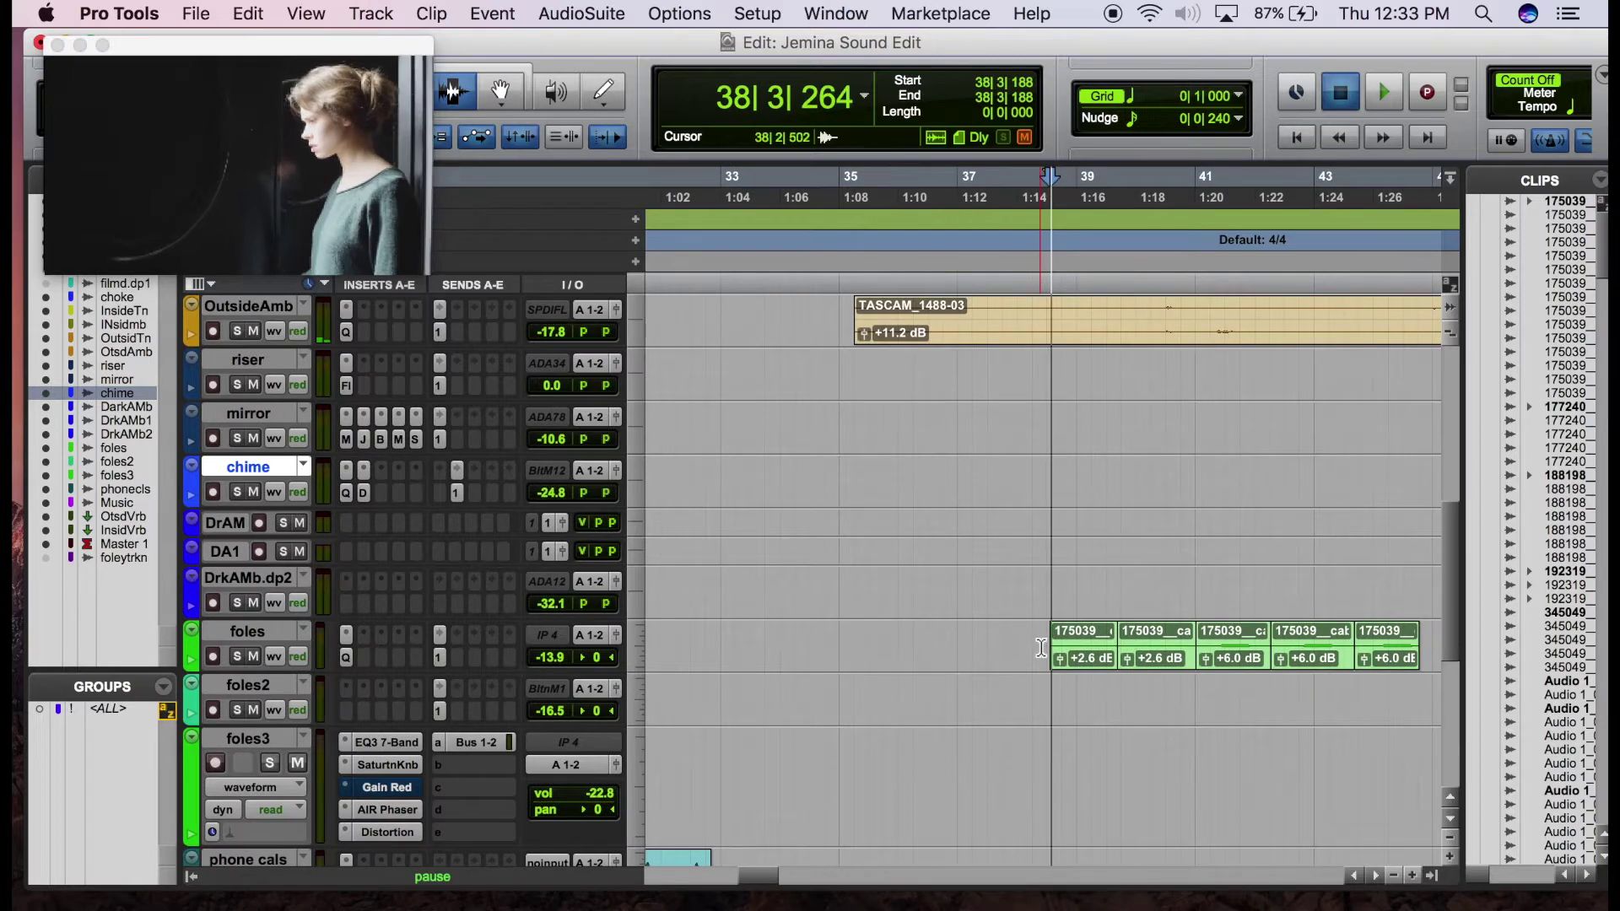
{"action": "key", "text": "space"}
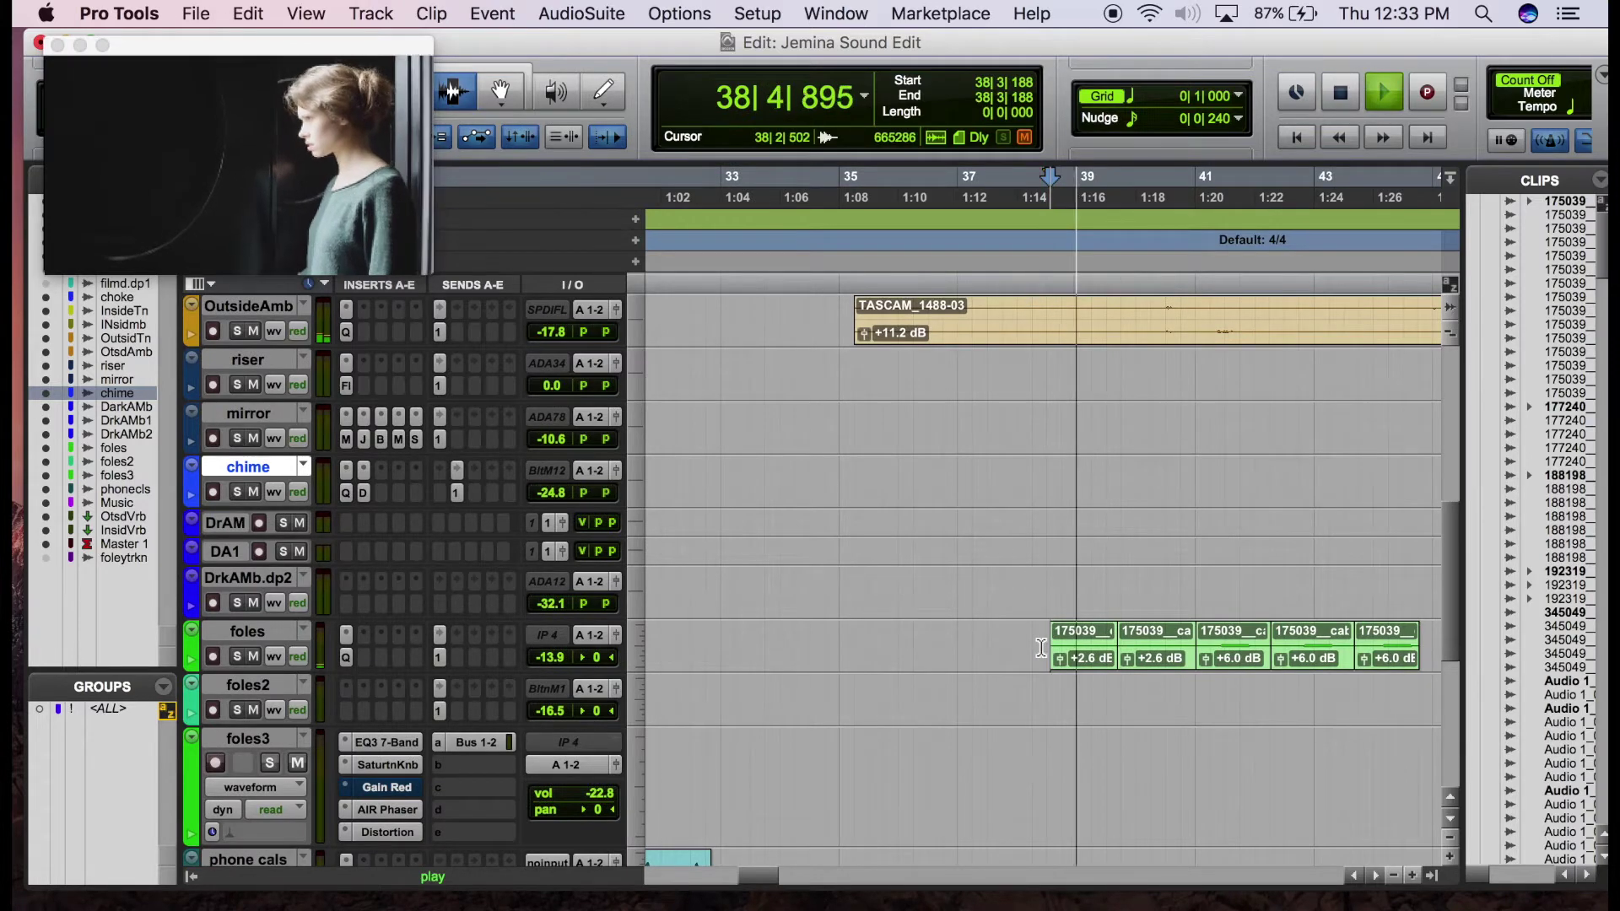
{"action": "left_click", "coordinate": [239, 656]}
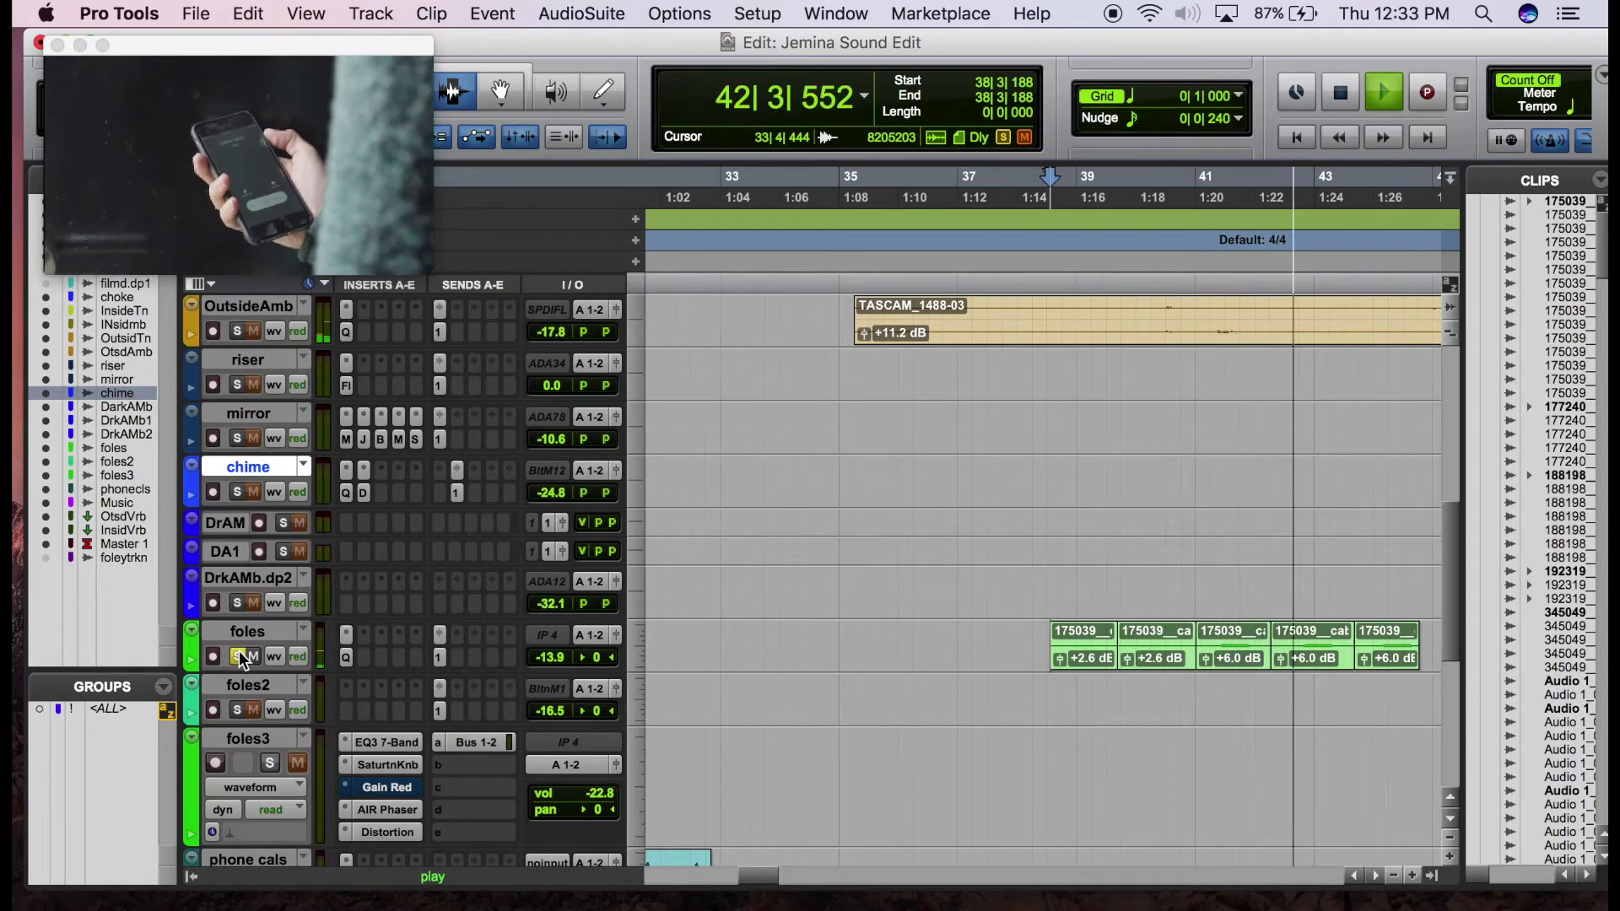
{"action": "left_click", "coordinate": [239, 657]}
{"action": "key", "text": "space"}
{"action": "scroll", "coordinate": [1085, 621], "scroll_direction": "right", "scroll_amount": 3}
{"action": "scroll", "coordinate": [1085, 622], "scroll_direction": "up", "scroll_amount": 2}
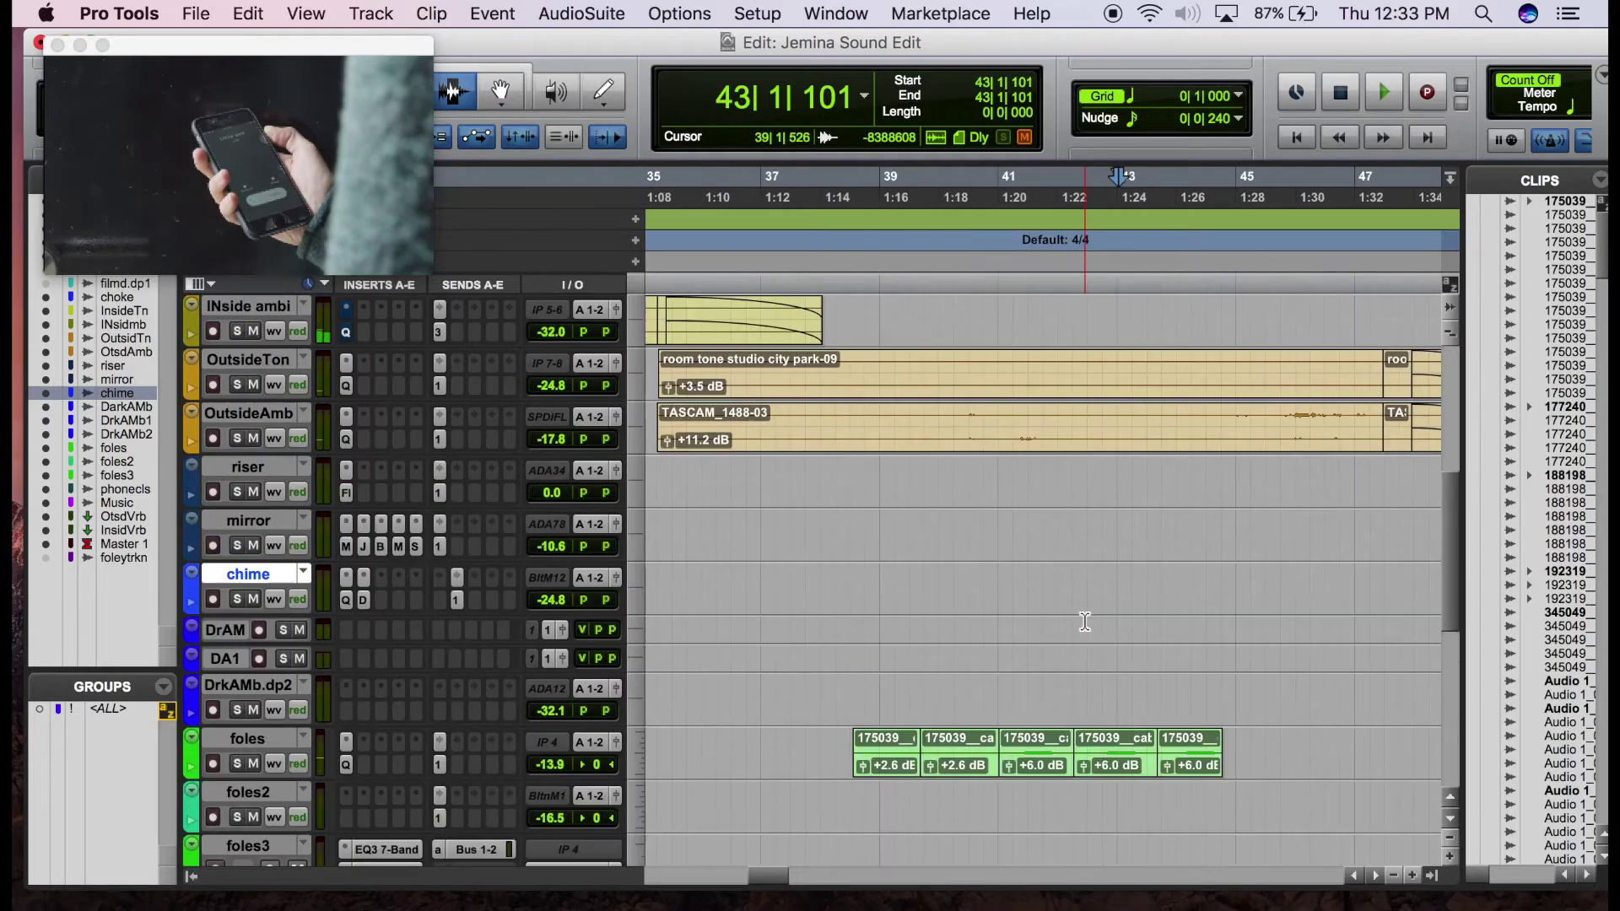
{"action": "scroll", "coordinate": [1085, 622], "scroll_direction": "down", "scroll_amount": 3}
{"action": "scroll", "coordinate": [1085, 621], "scroll_direction": "left", "scroll_amount": 3}
{"action": "scroll", "coordinate": [1085, 622], "scroll_direction": "right", "scroll_amount": 3}
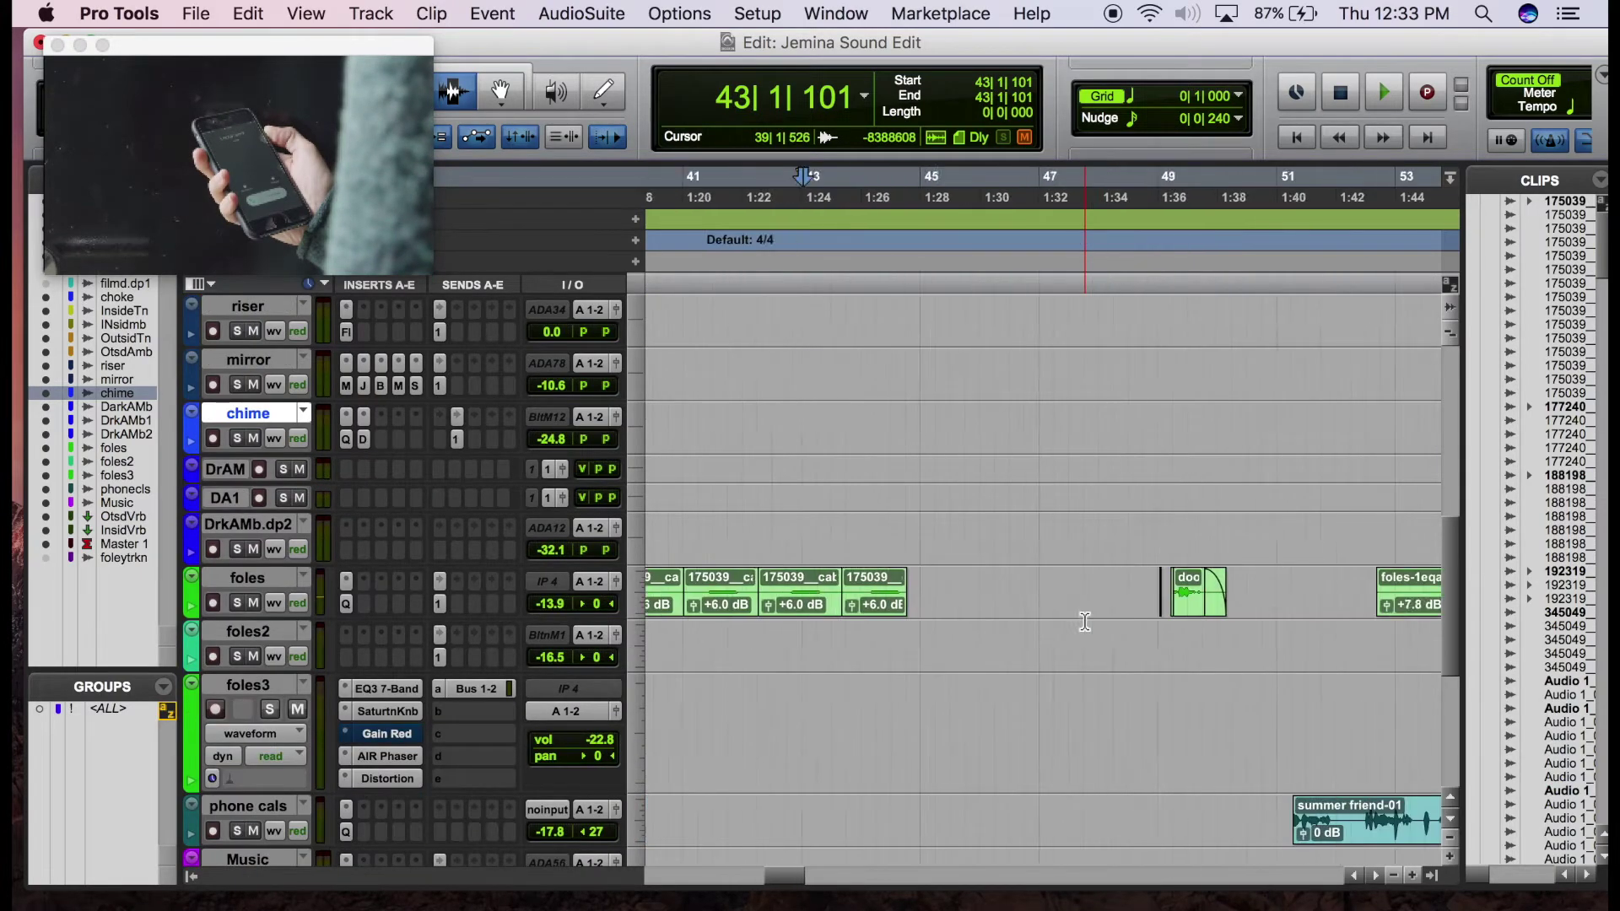
{"action": "scroll", "coordinate": [1085, 622], "scroll_direction": "up", "scroll_amount": 2}
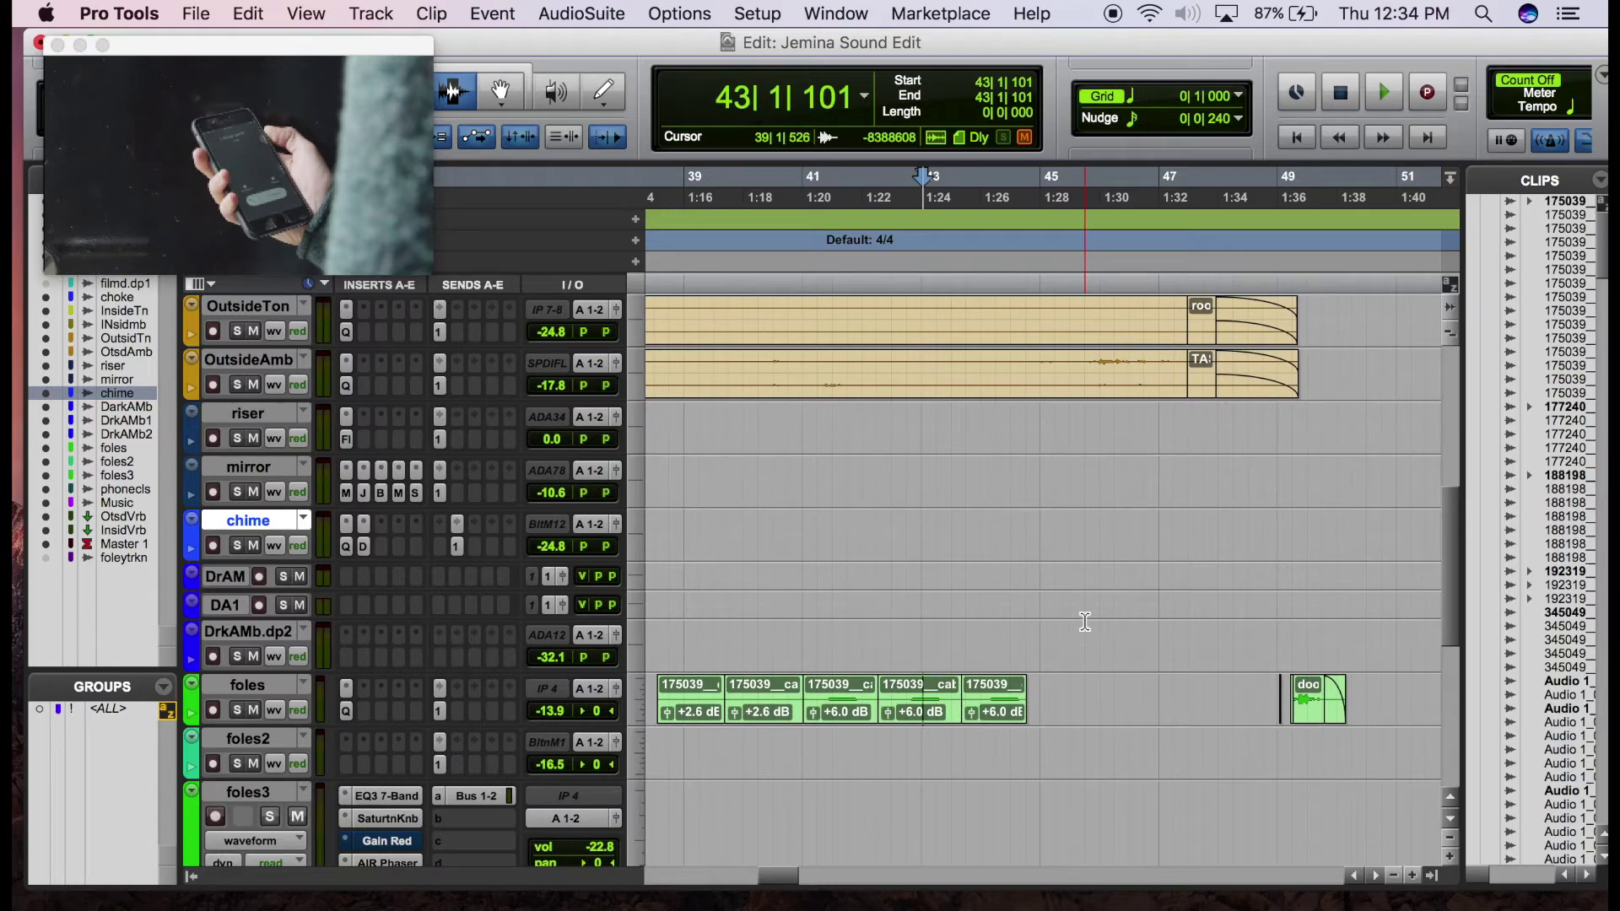
{"action": "scroll", "coordinate": [1085, 622], "scroll_direction": "down", "scroll_amount": 5}
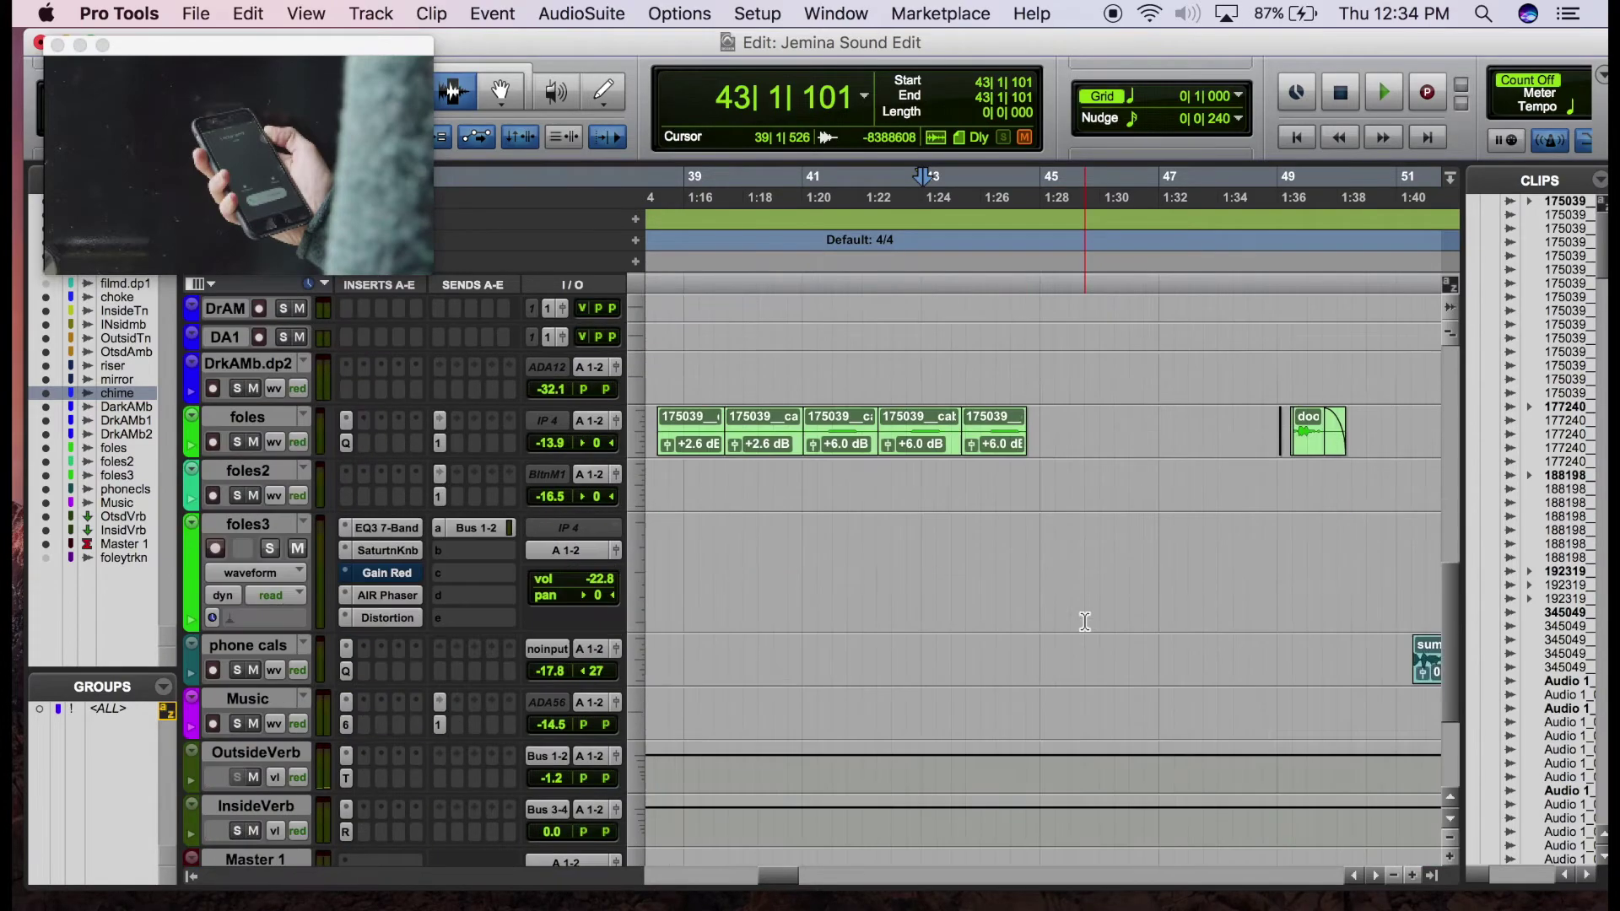
{"action": "scroll", "coordinate": [1085, 622], "scroll_direction": "right", "scroll_amount": 5}
{"action": "scroll", "coordinate": [1084, 622], "scroll_direction": "up", "scroll_amount": 10}
{"action": "scroll", "coordinate": [1085, 622], "scroll_direction": "right", "scroll_amount": 5}
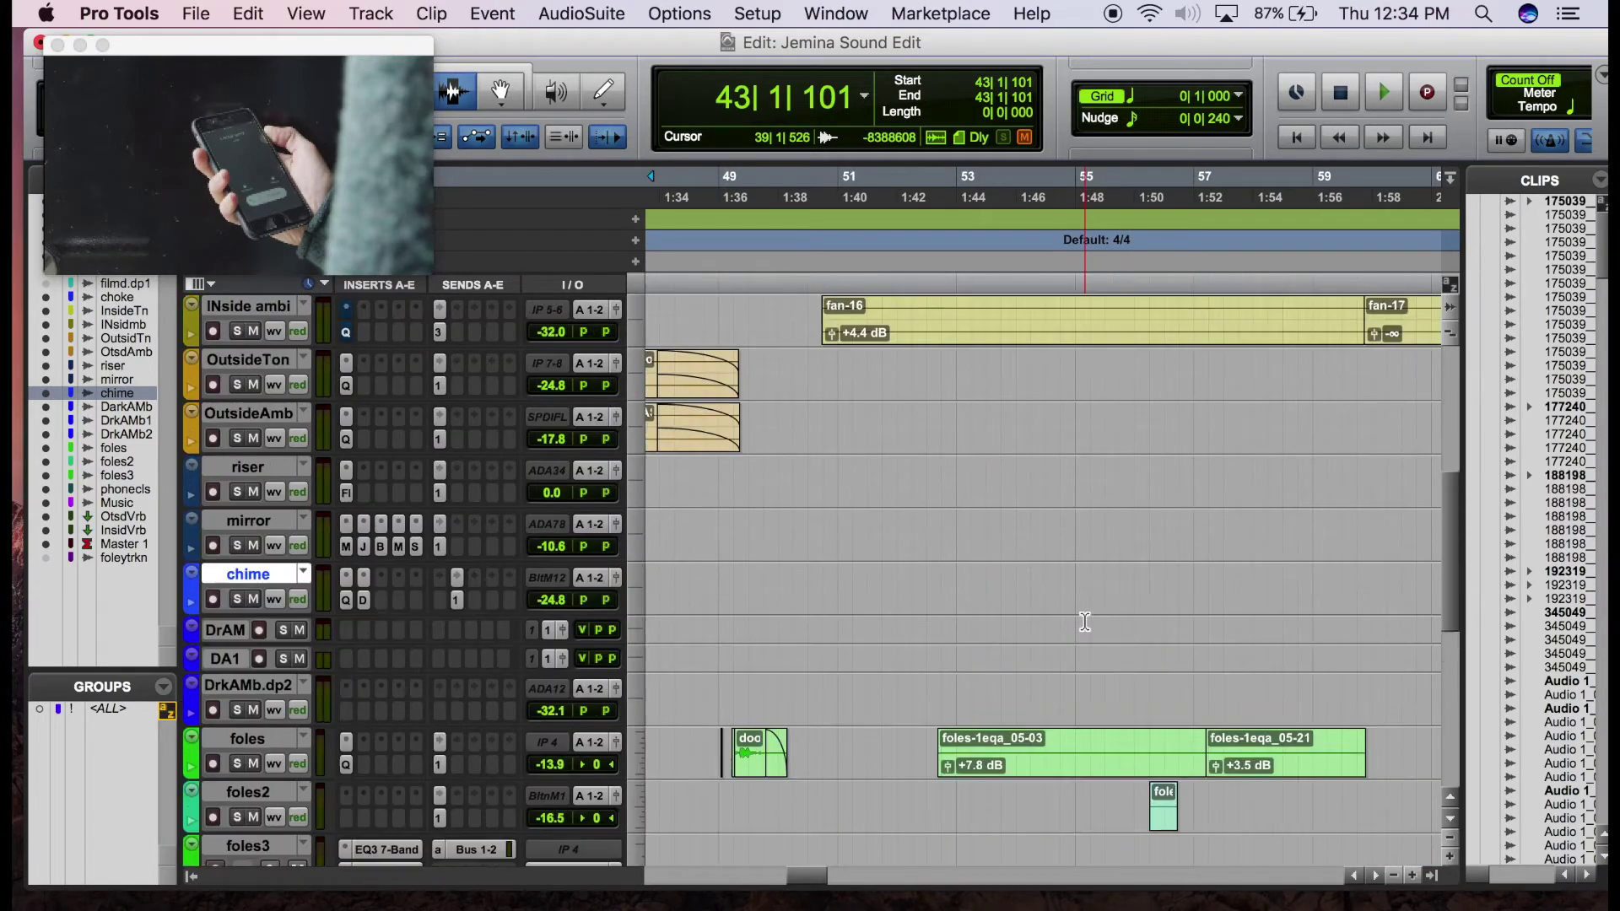
{"action": "scroll", "coordinate": [1085, 621], "scroll_direction": "right", "scroll_amount": 8}
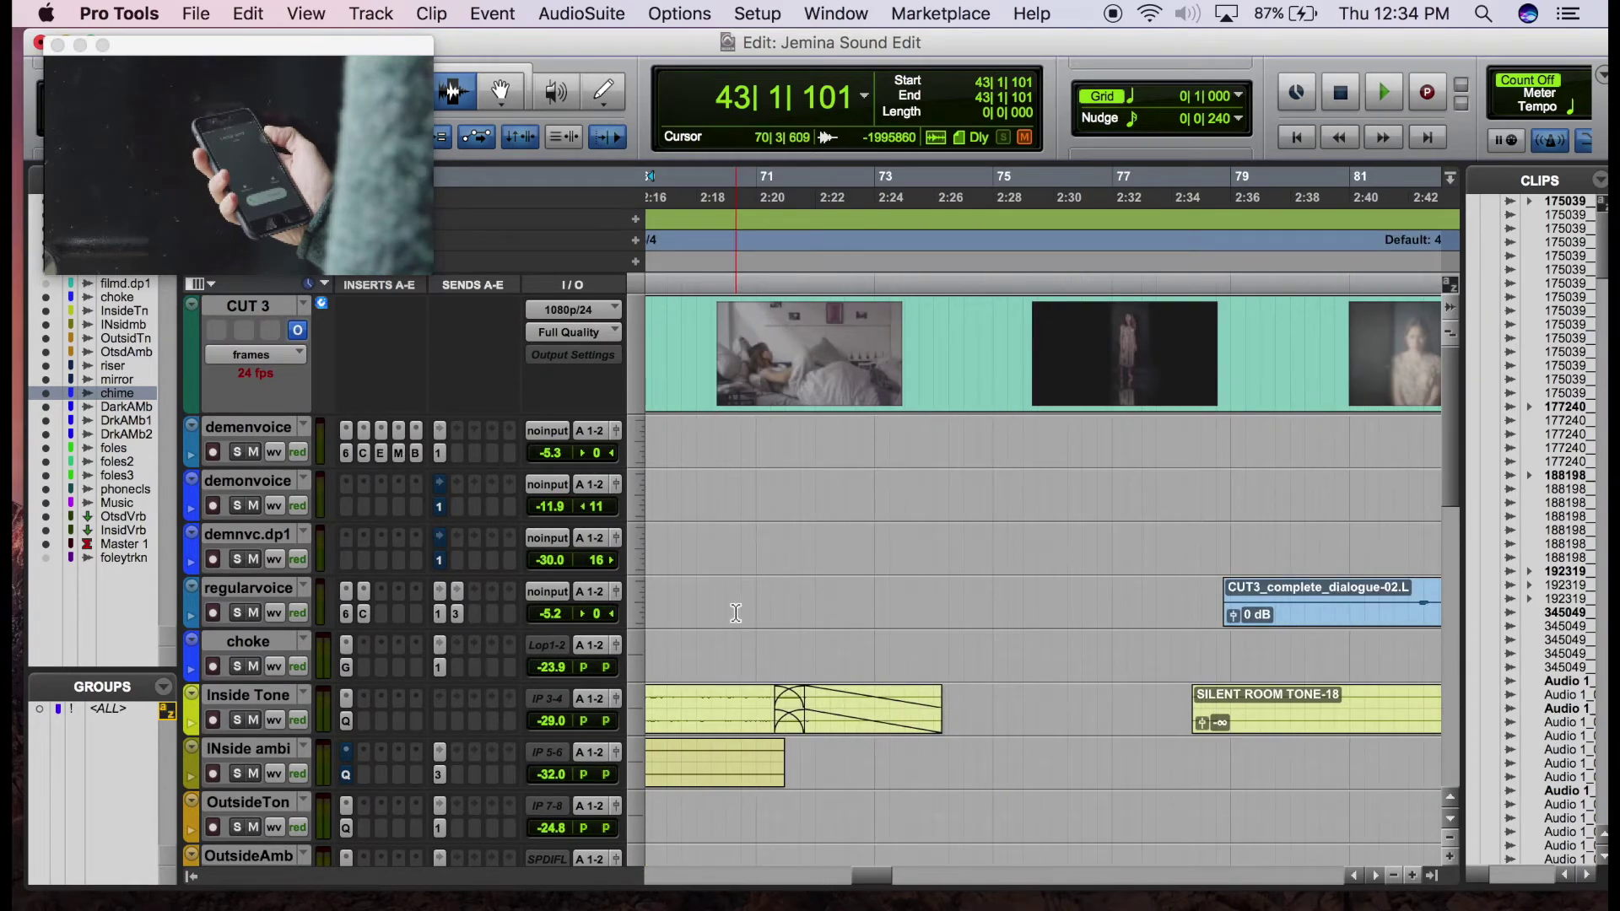
{"action": "scroll", "coordinate": [735, 613], "scroll_direction": "left", "scroll_amount": 3}
{"action": "left_click", "coordinate": [973, 546]}
{"action": "left_click", "coordinate": [963, 544]}
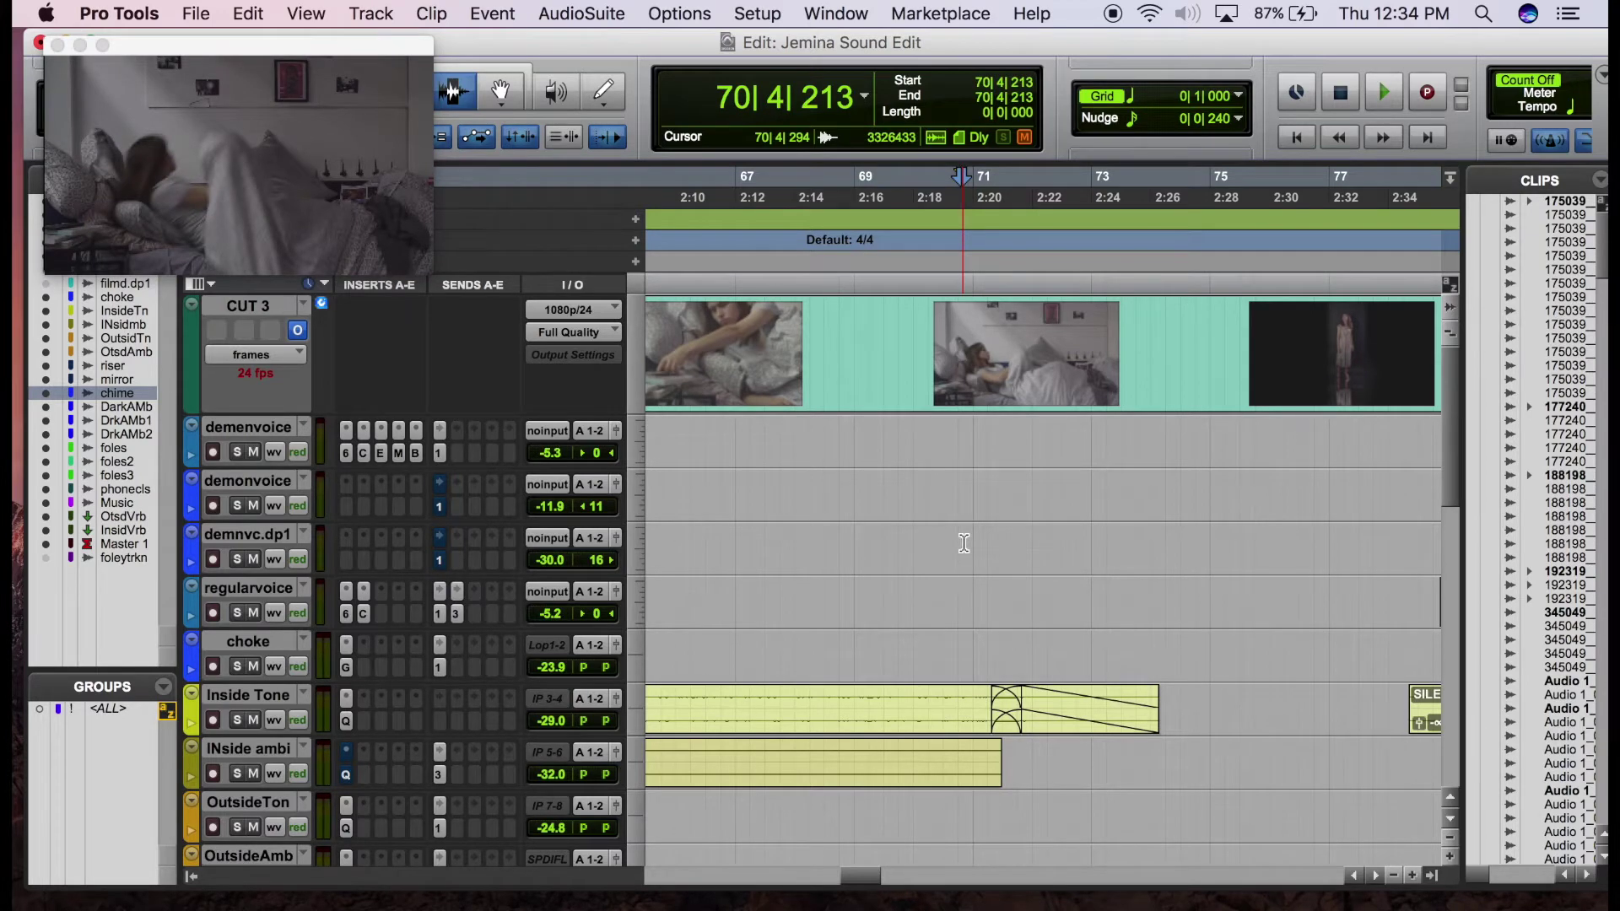
{"action": "scroll", "coordinate": [964, 543], "scroll_direction": "down", "scroll_amount": 3}
{"action": "left_click", "coordinate": [741, 544]}
{"action": "scroll", "coordinate": [755, 574], "scroll_direction": "down", "scroll_amount": 4}
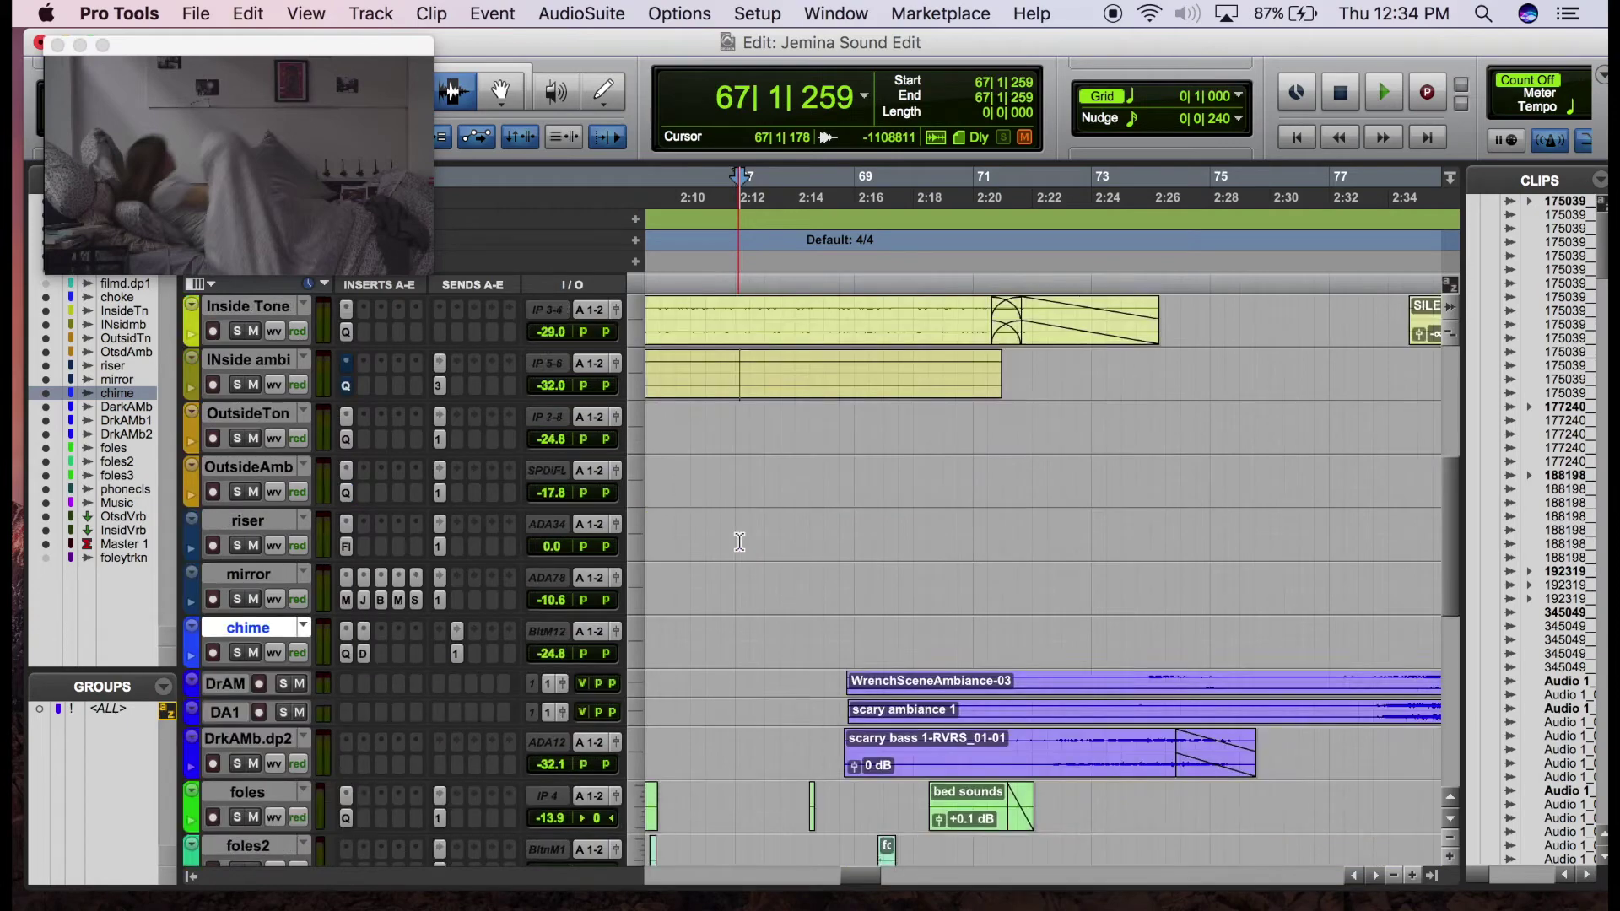
{"action": "left_click", "coordinate": [769, 590]}
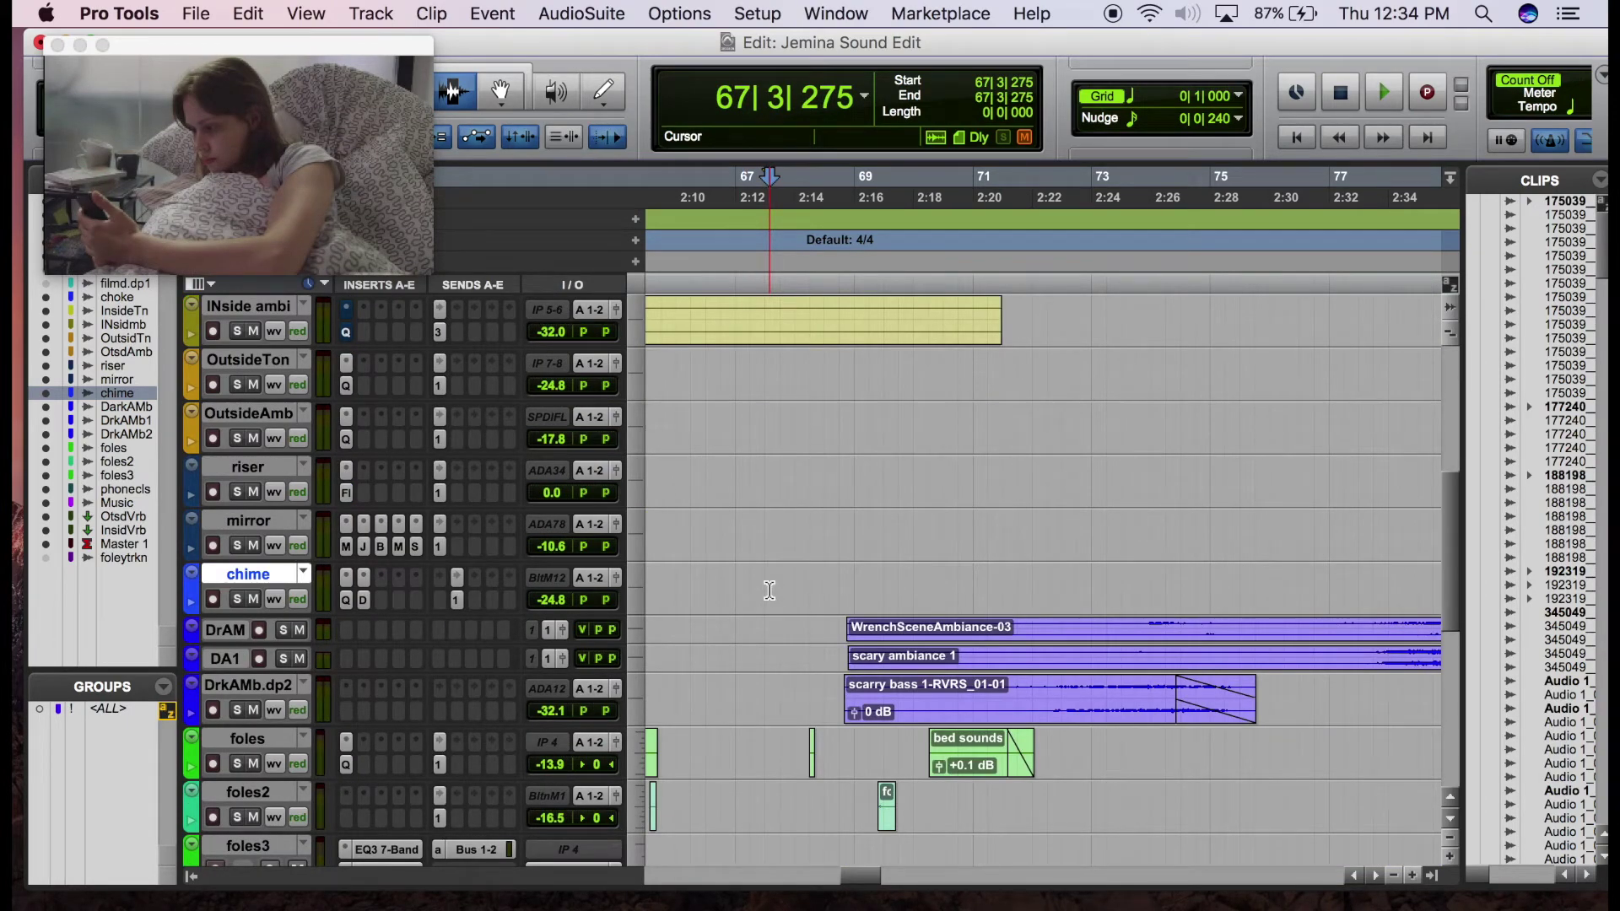
{"action": "key", "text": "space"}
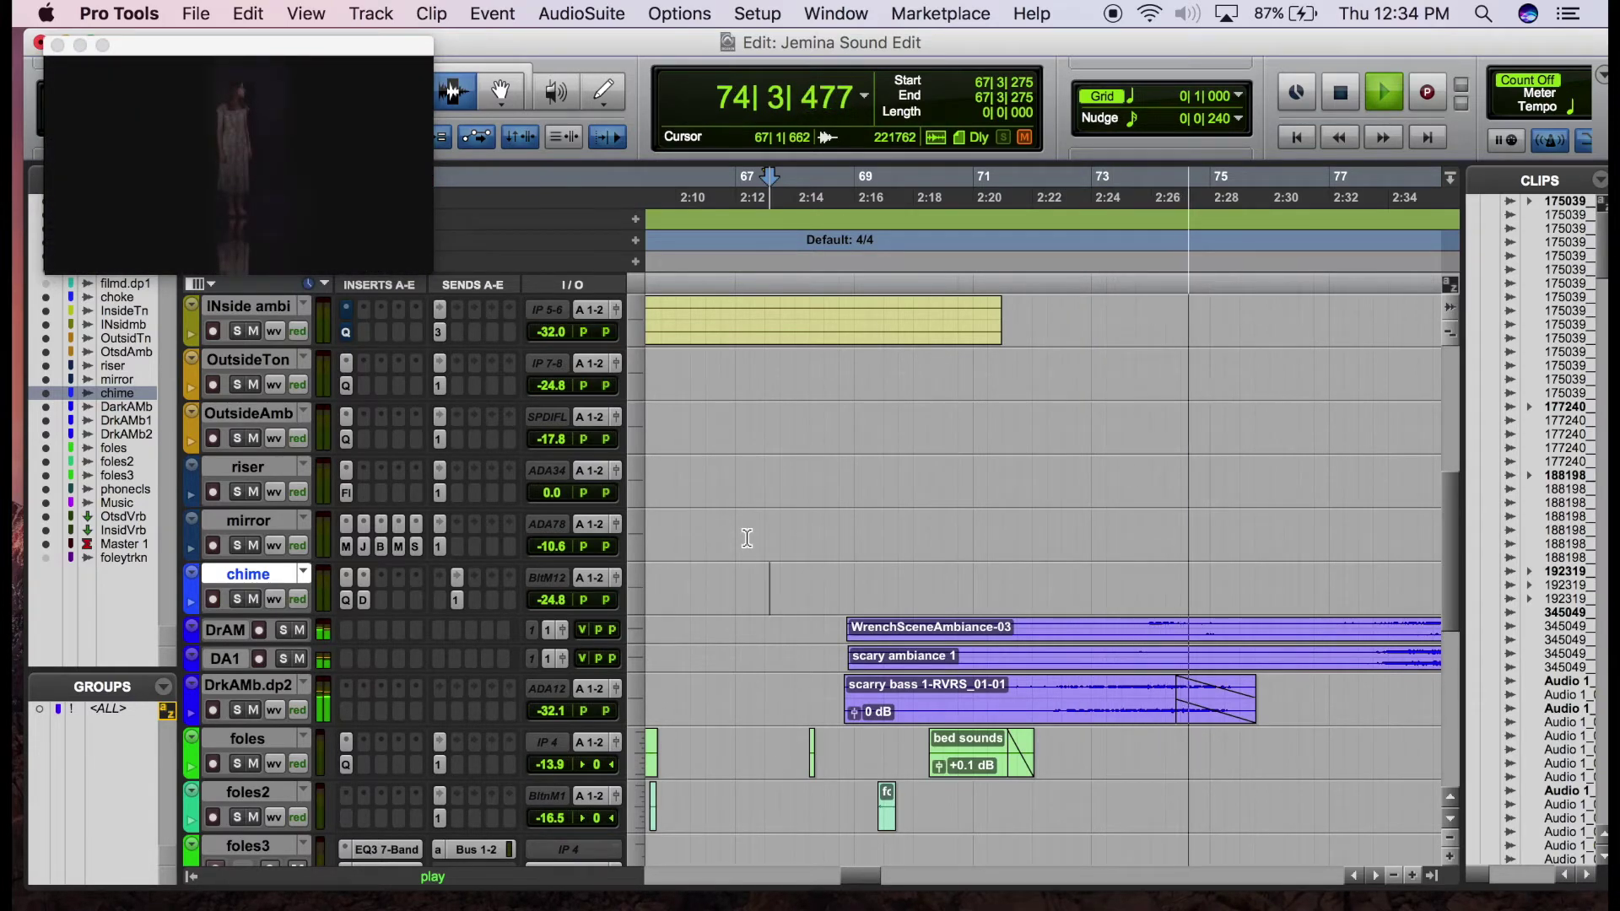
{"action": "key", "text": "space"}
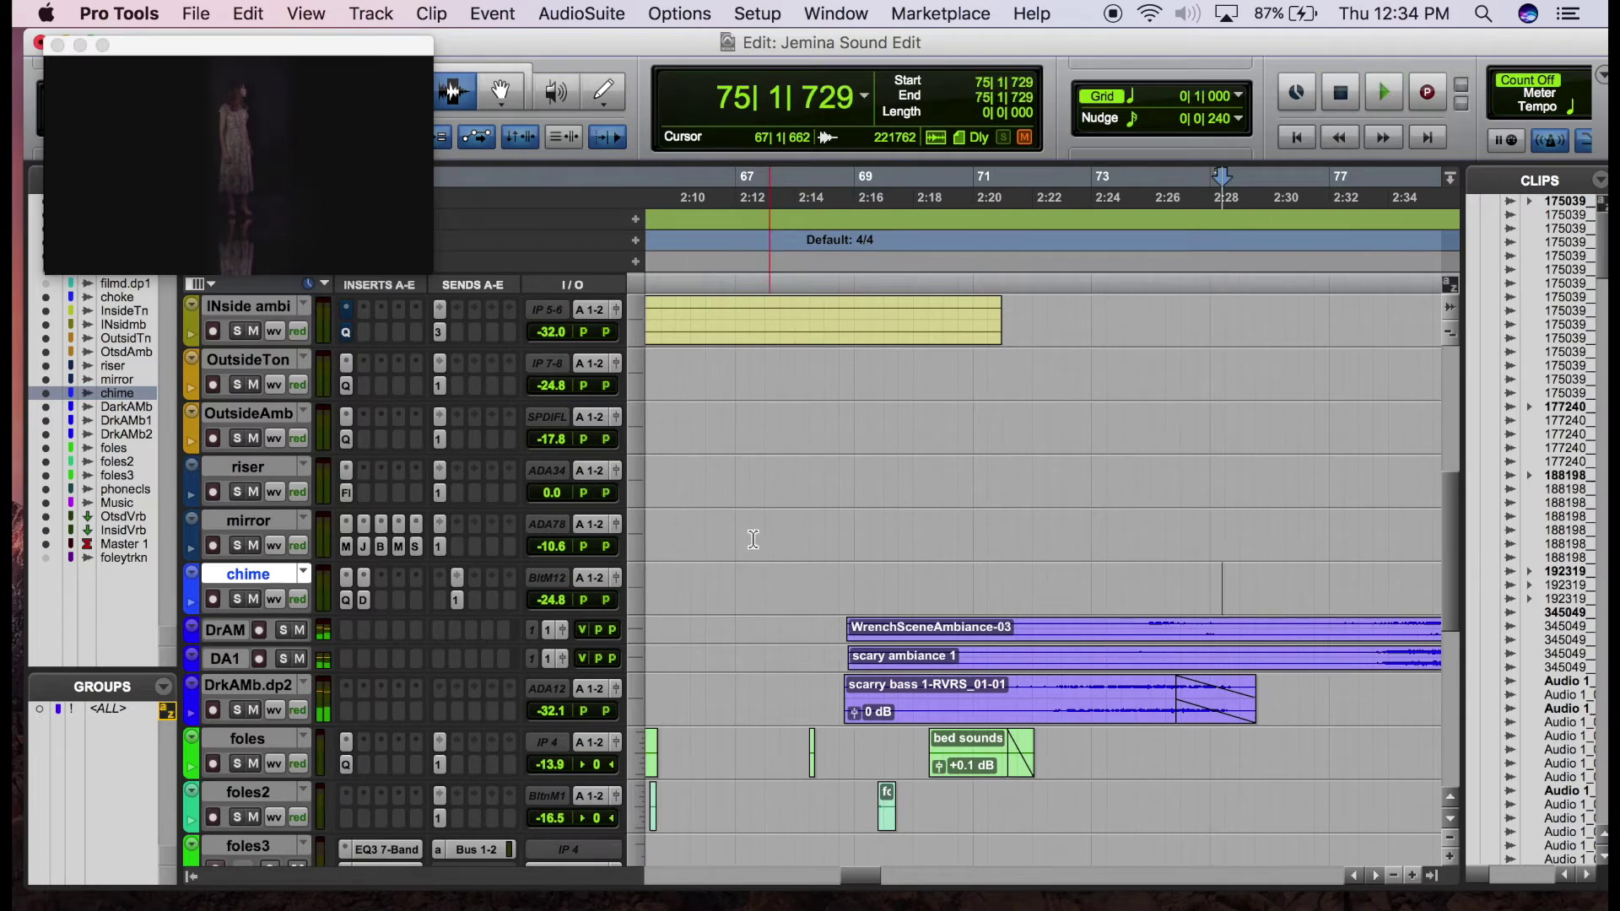
{"action": "left_click", "coordinate": [834, 596]}
{"action": "left_click", "coordinate": [857, 607]}
{"action": "left_click", "coordinate": [835, 616]}
{"action": "left_click", "coordinate": [867, 624]}
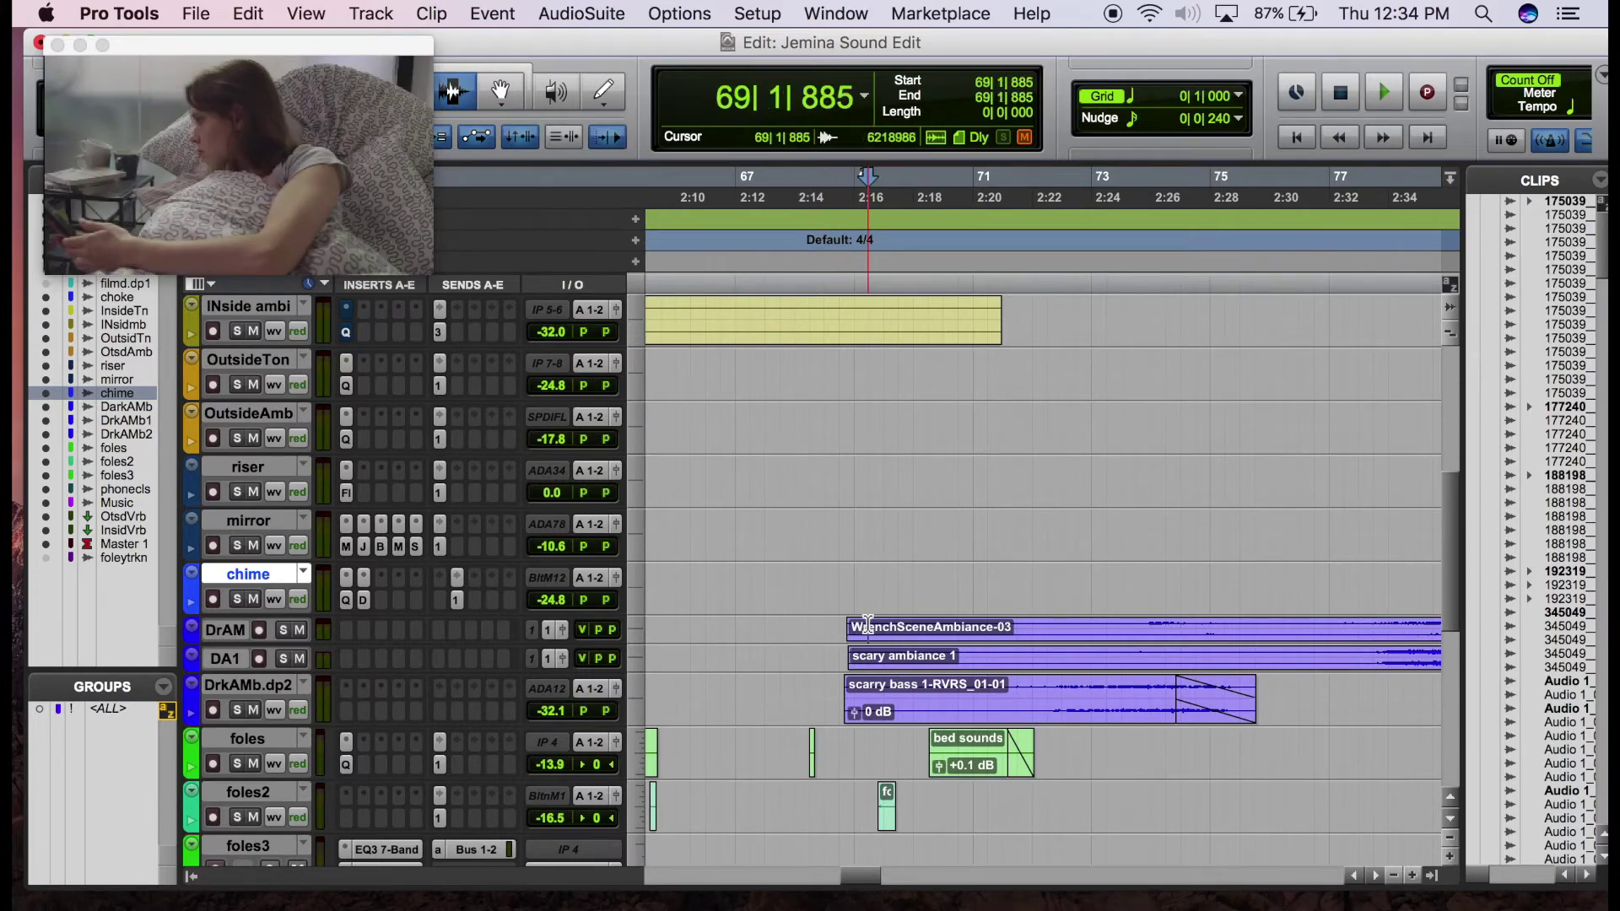
{"action": "left_click", "coordinate": [283, 630]}
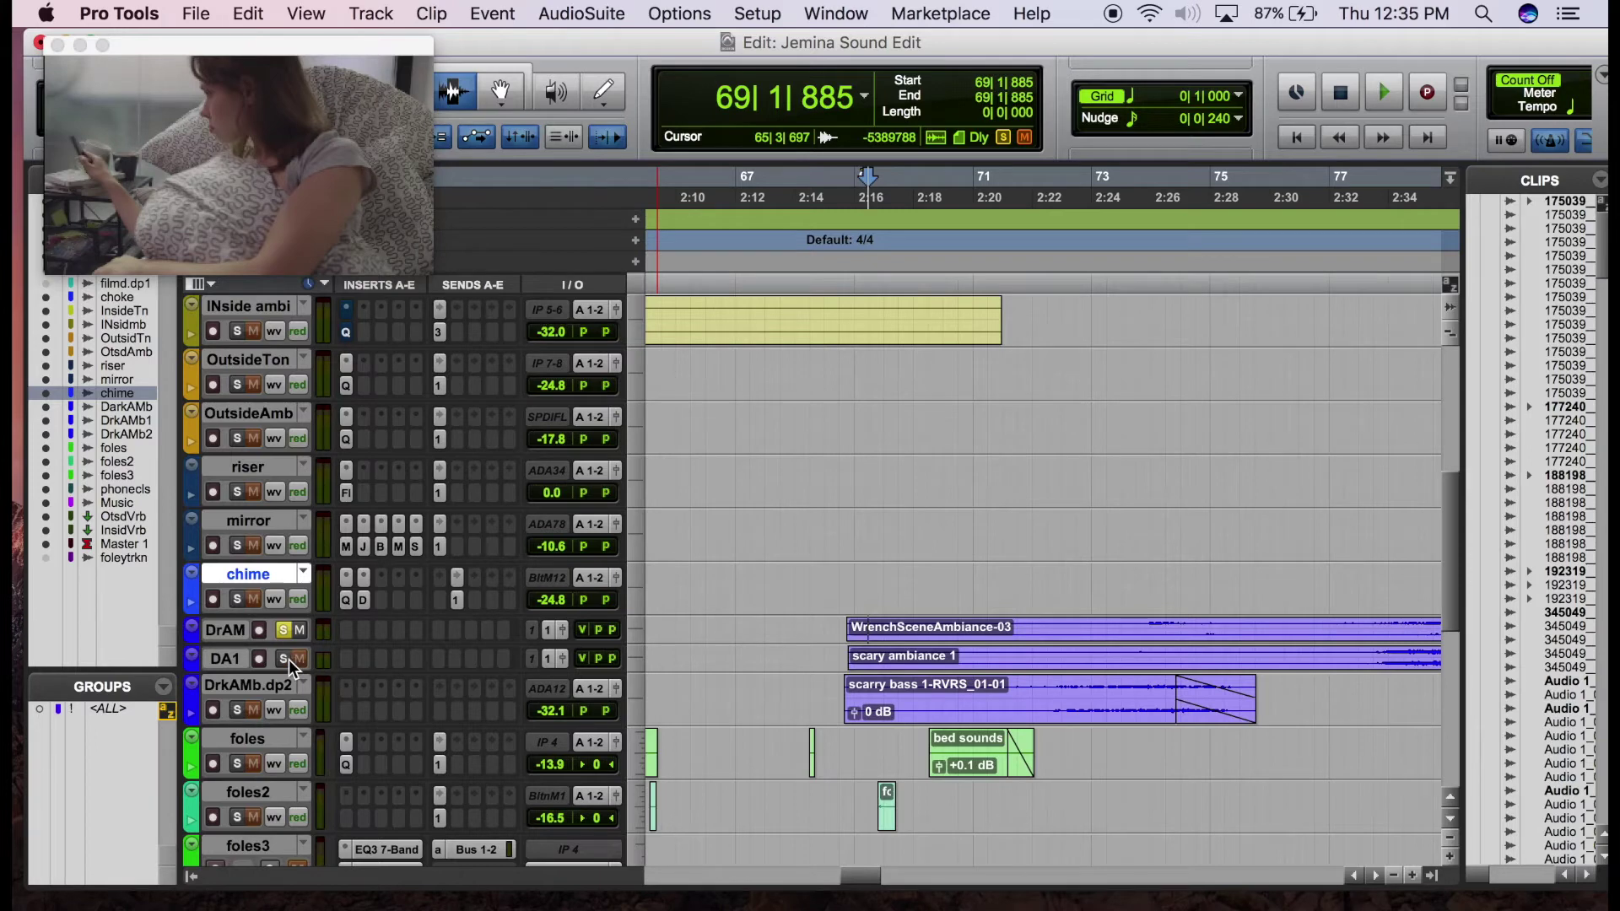
{"action": "left_click", "coordinate": [1062, 645]}
{"action": "key", "text": "space"}
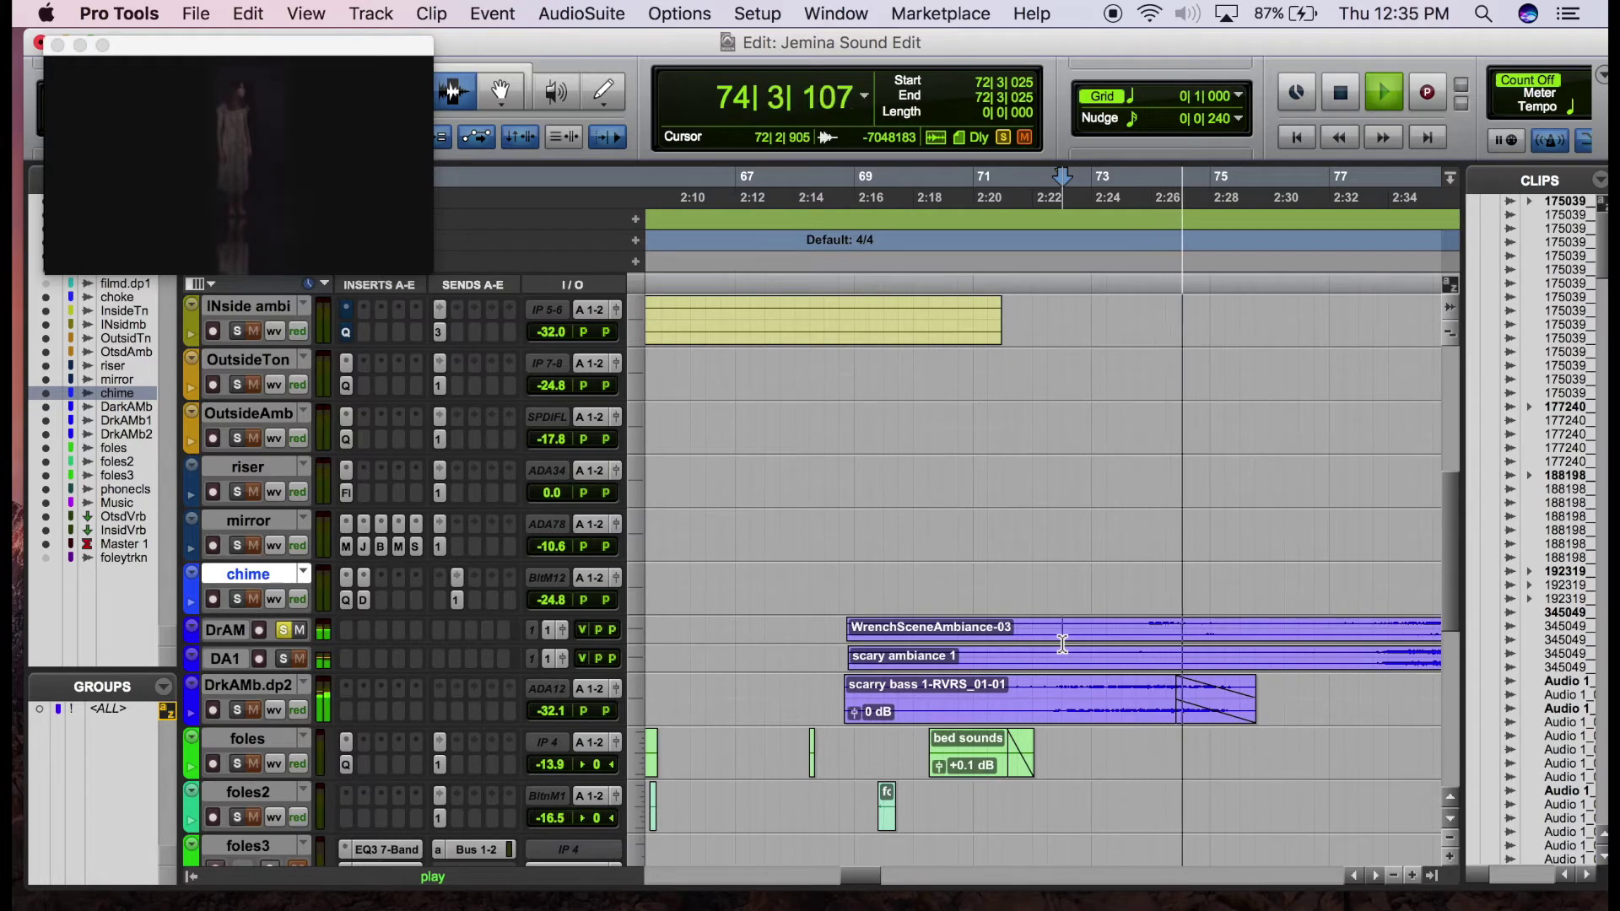
{"action": "key", "text": "space"}
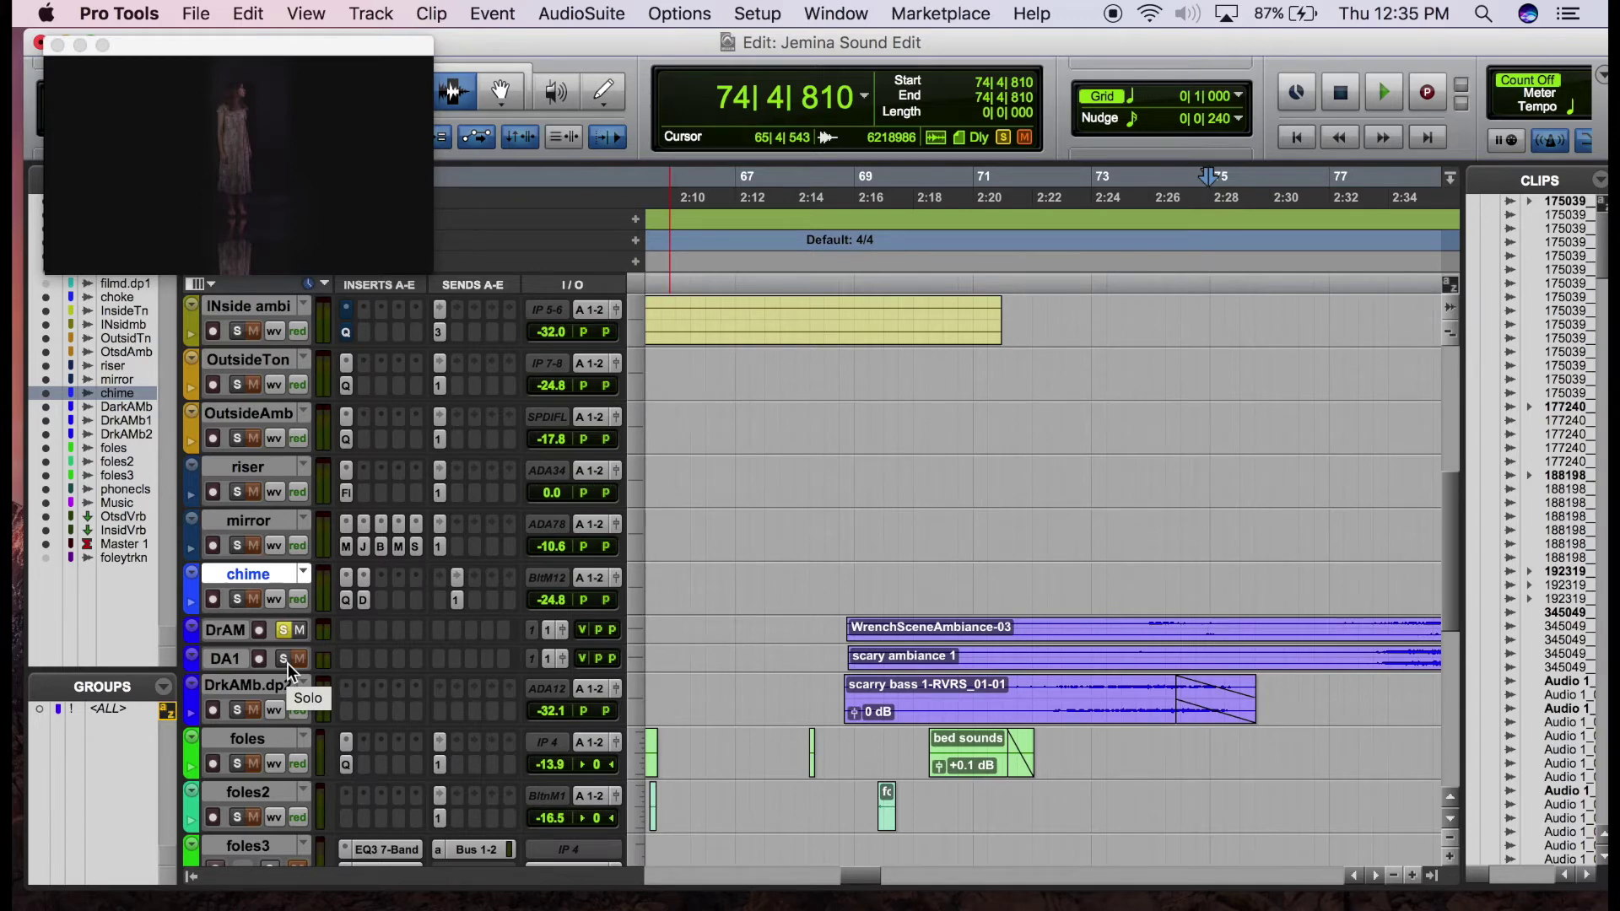
{"action": "left_click", "coordinate": [282, 630]}
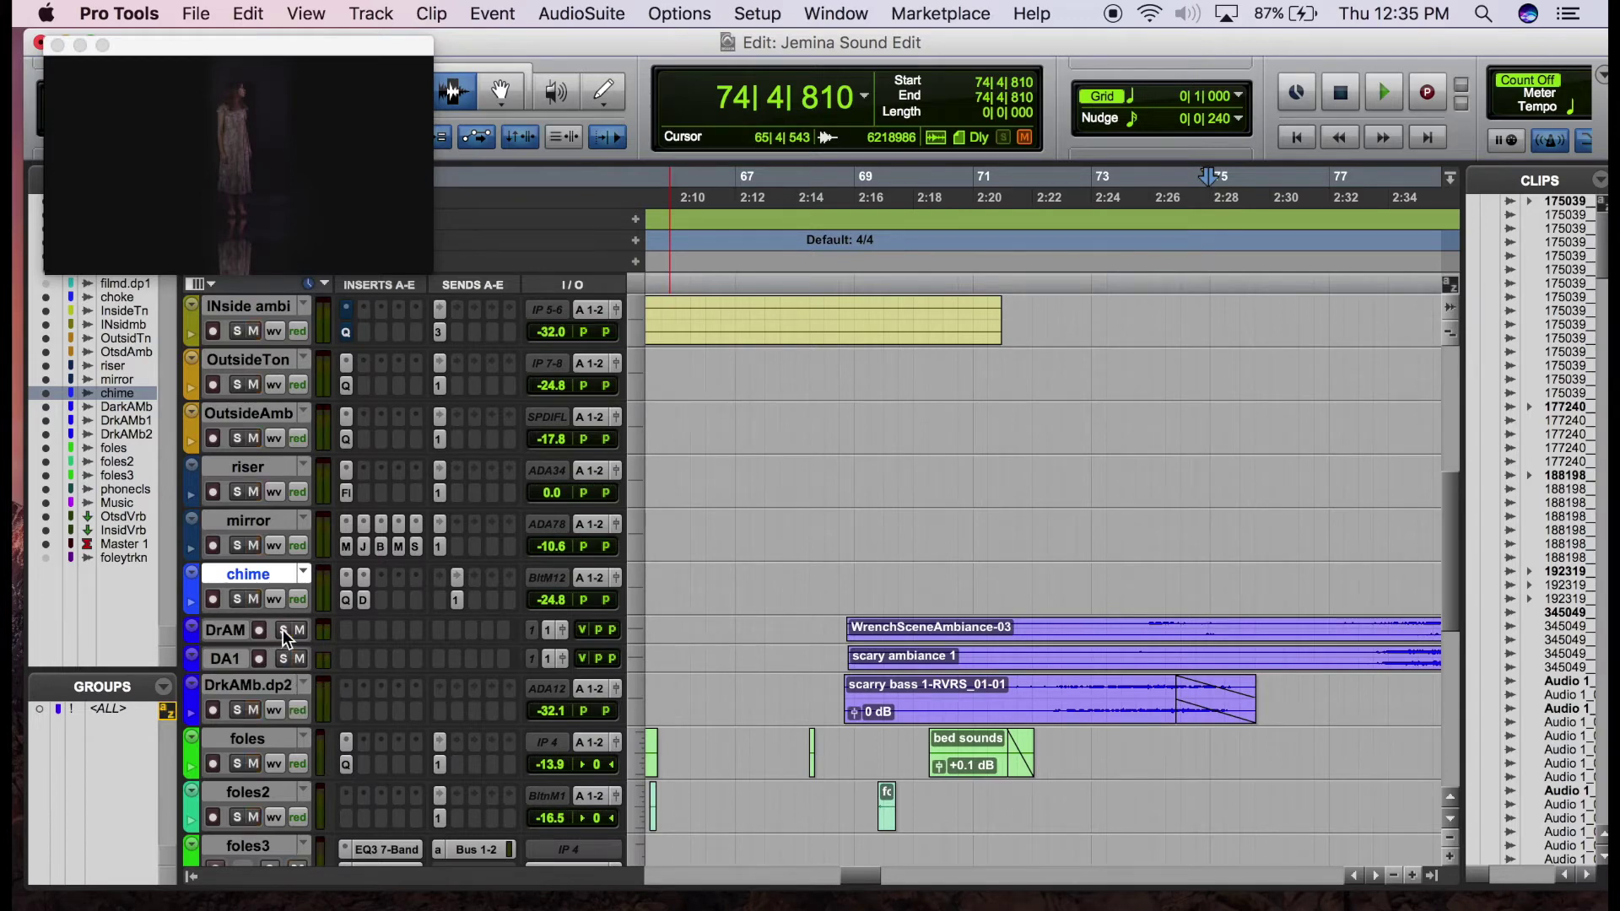
{"action": "left_click", "coordinate": [238, 710]}
{"action": "left_click", "coordinate": [1058, 689]}
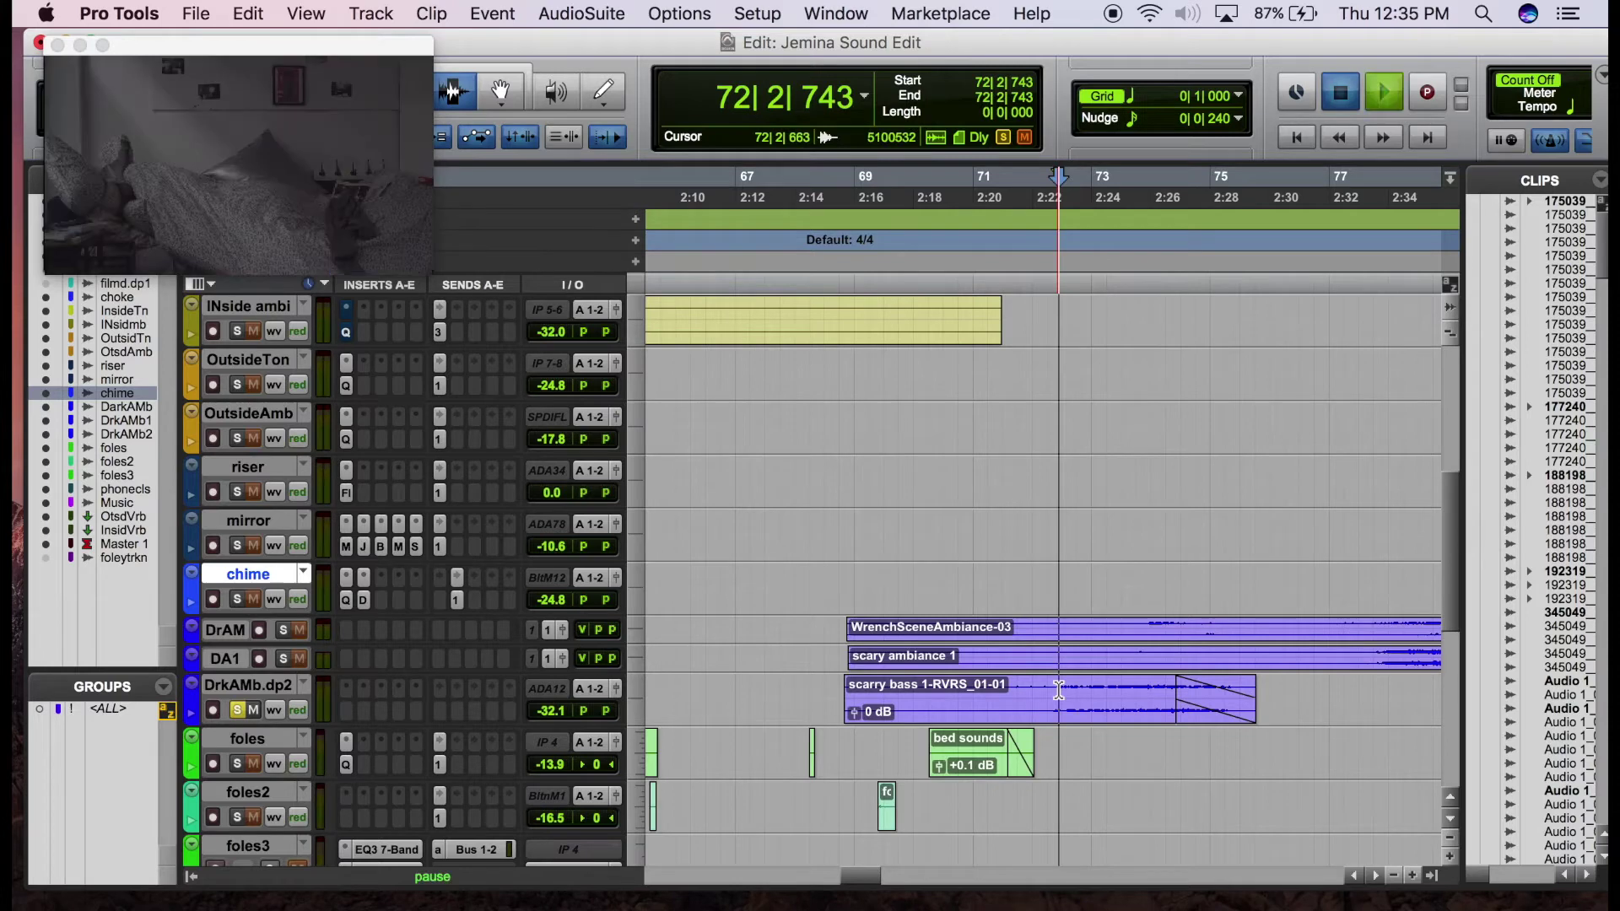
{"action": "key", "text": "space"}
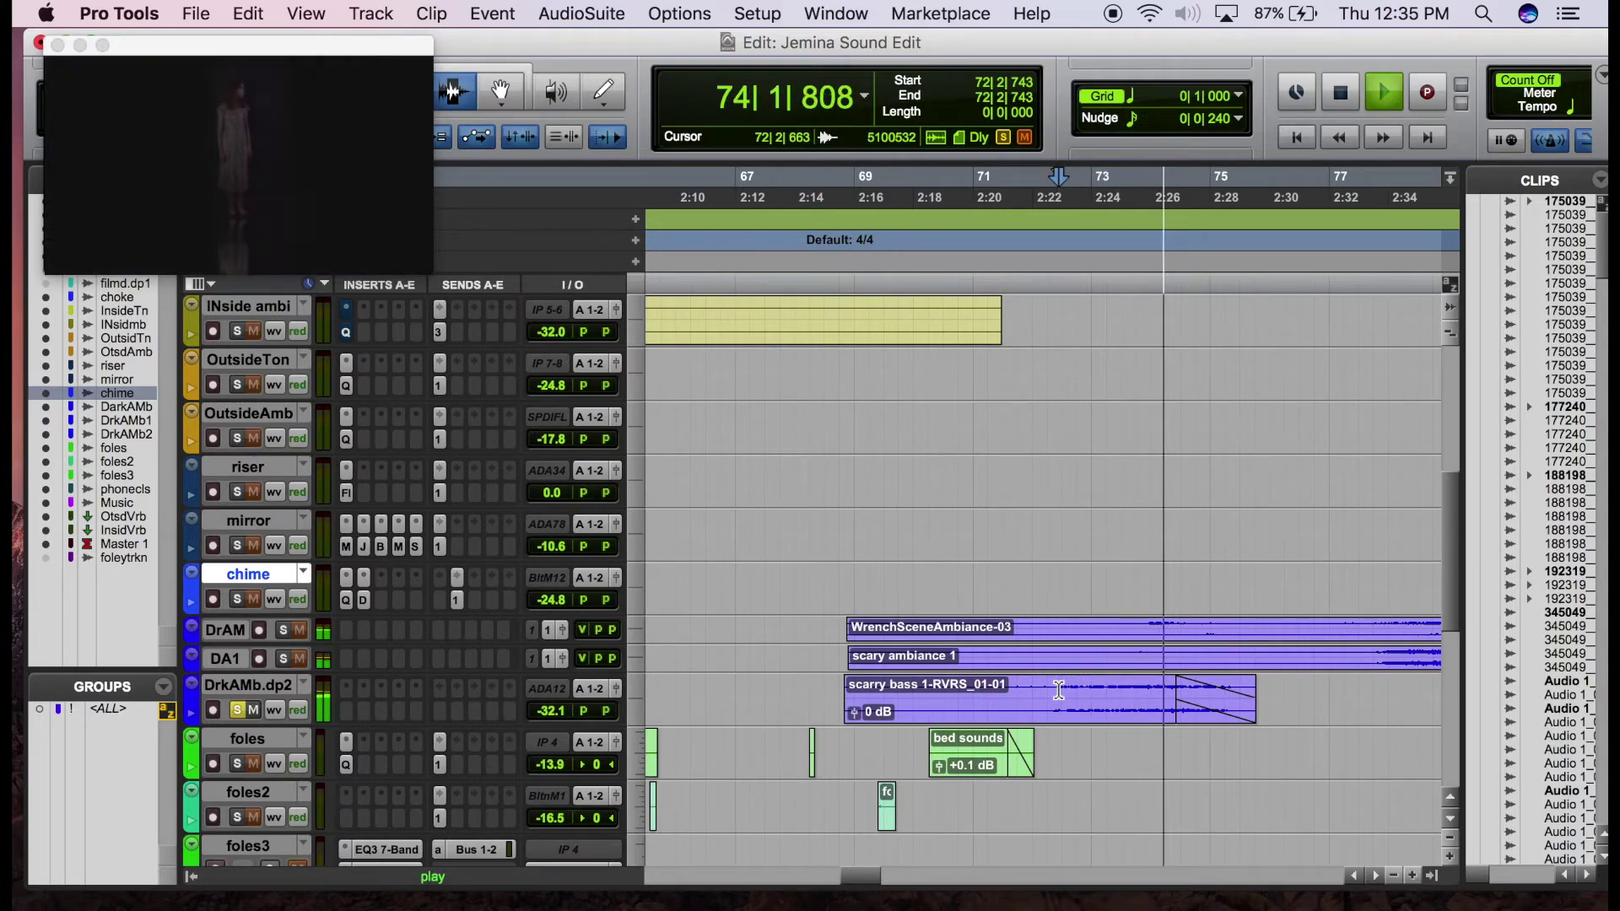
{"action": "key", "text": "space"}
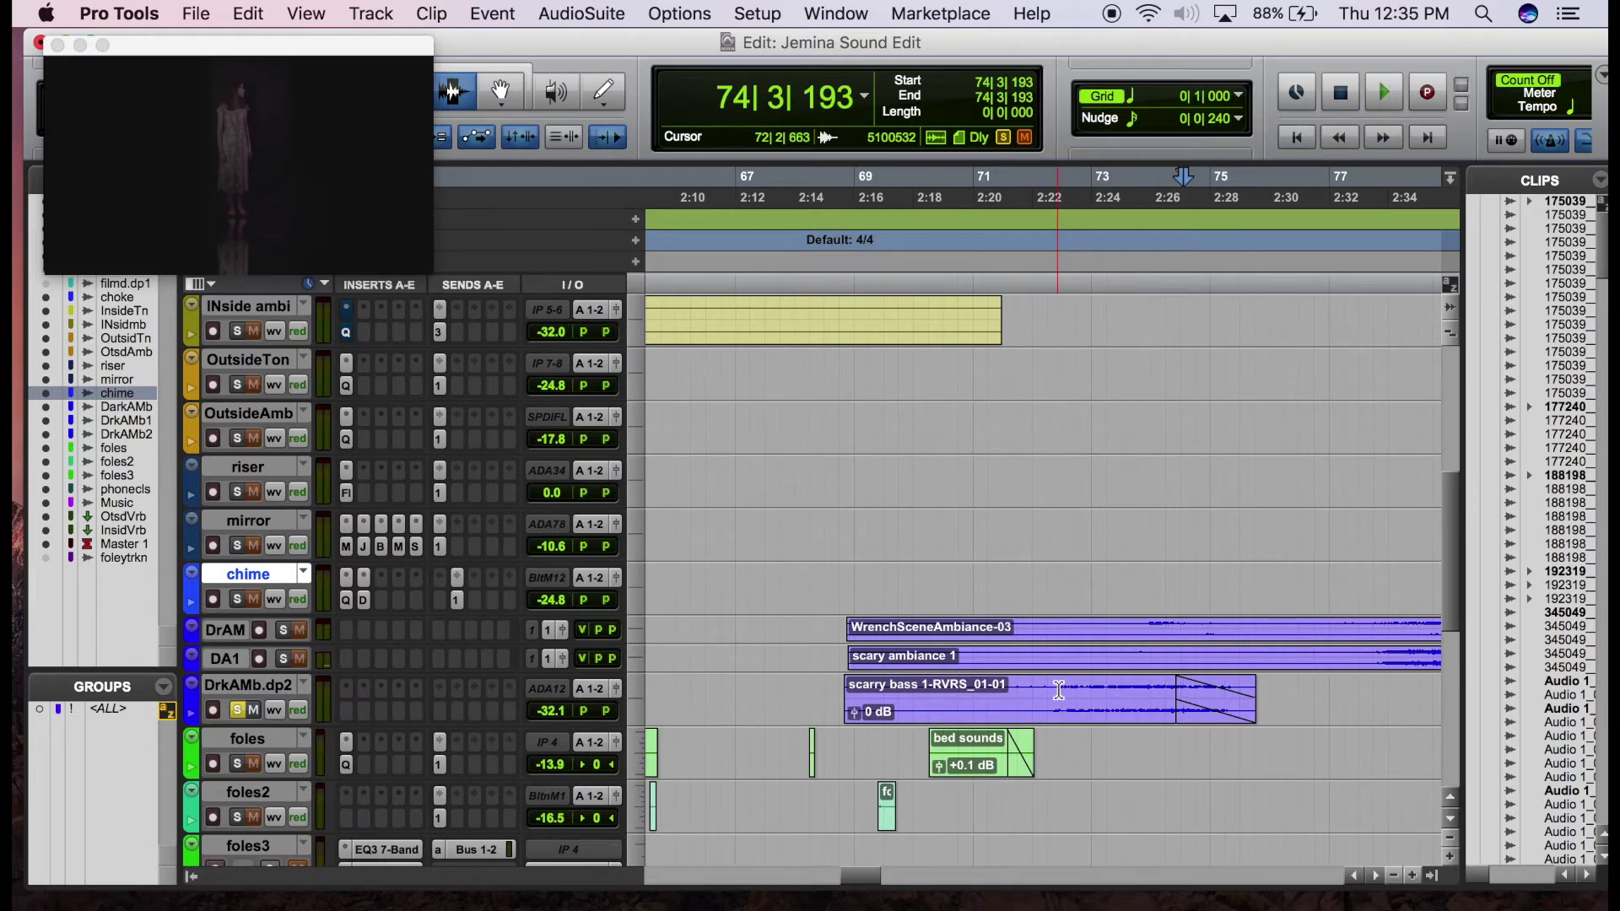
{"action": "left_click", "coordinate": [237, 709]}
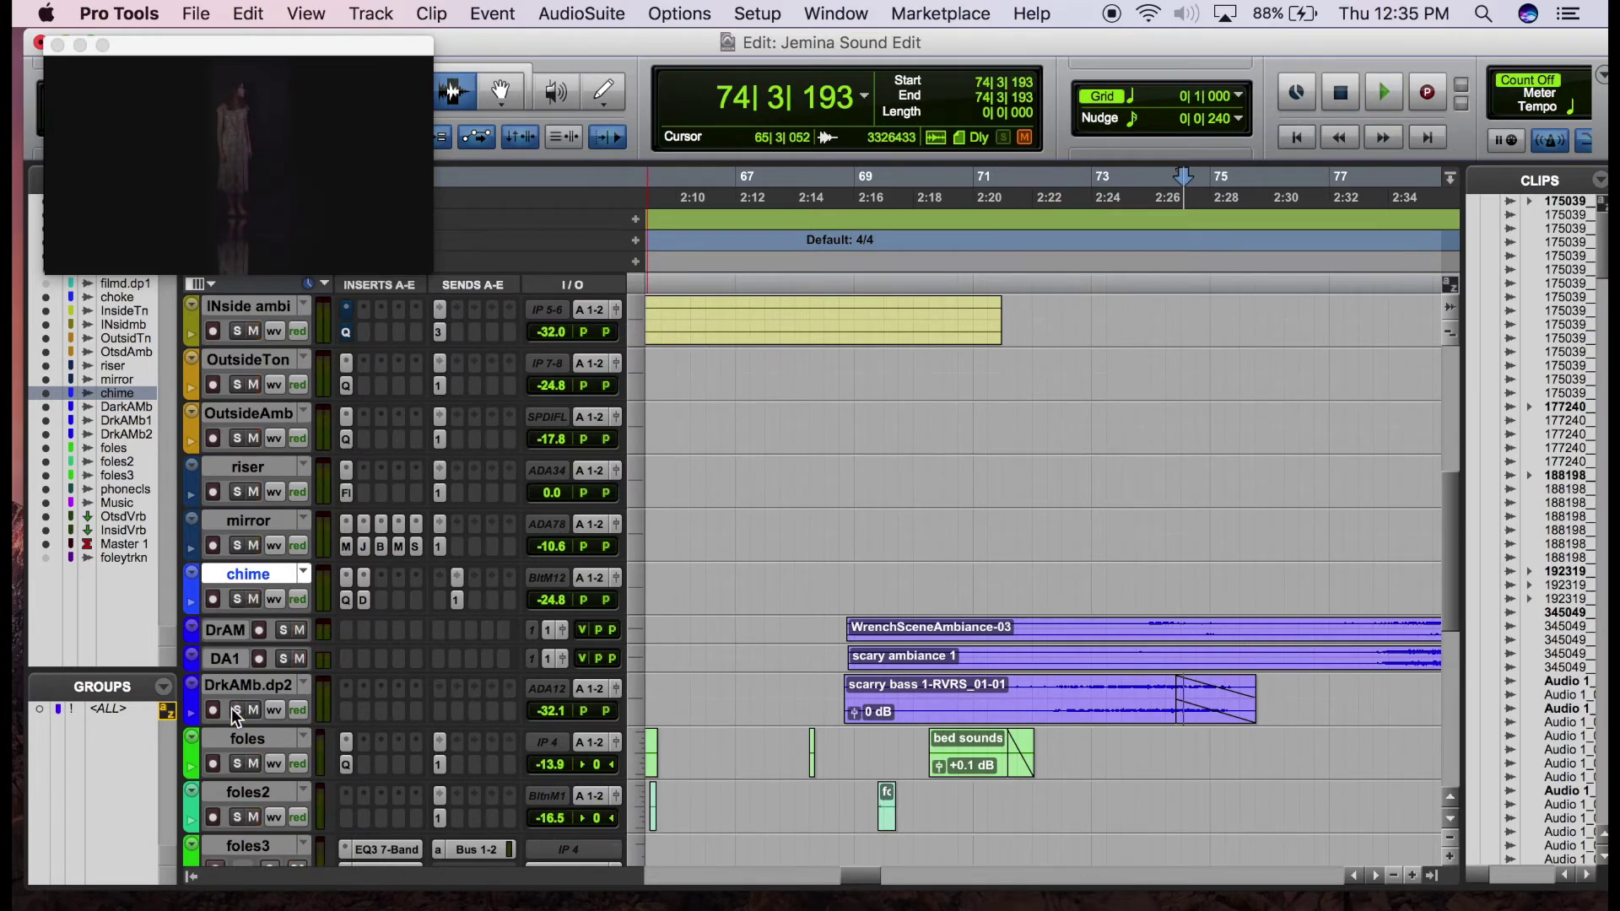
{"action": "scroll", "coordinate": [1049, 564], "scroll_direction": "down", "scroll_amount": 3}
{"action": "scroll", "coordinate": [918, 582], "scroll_direction": "right", "scroll_amount": 3}
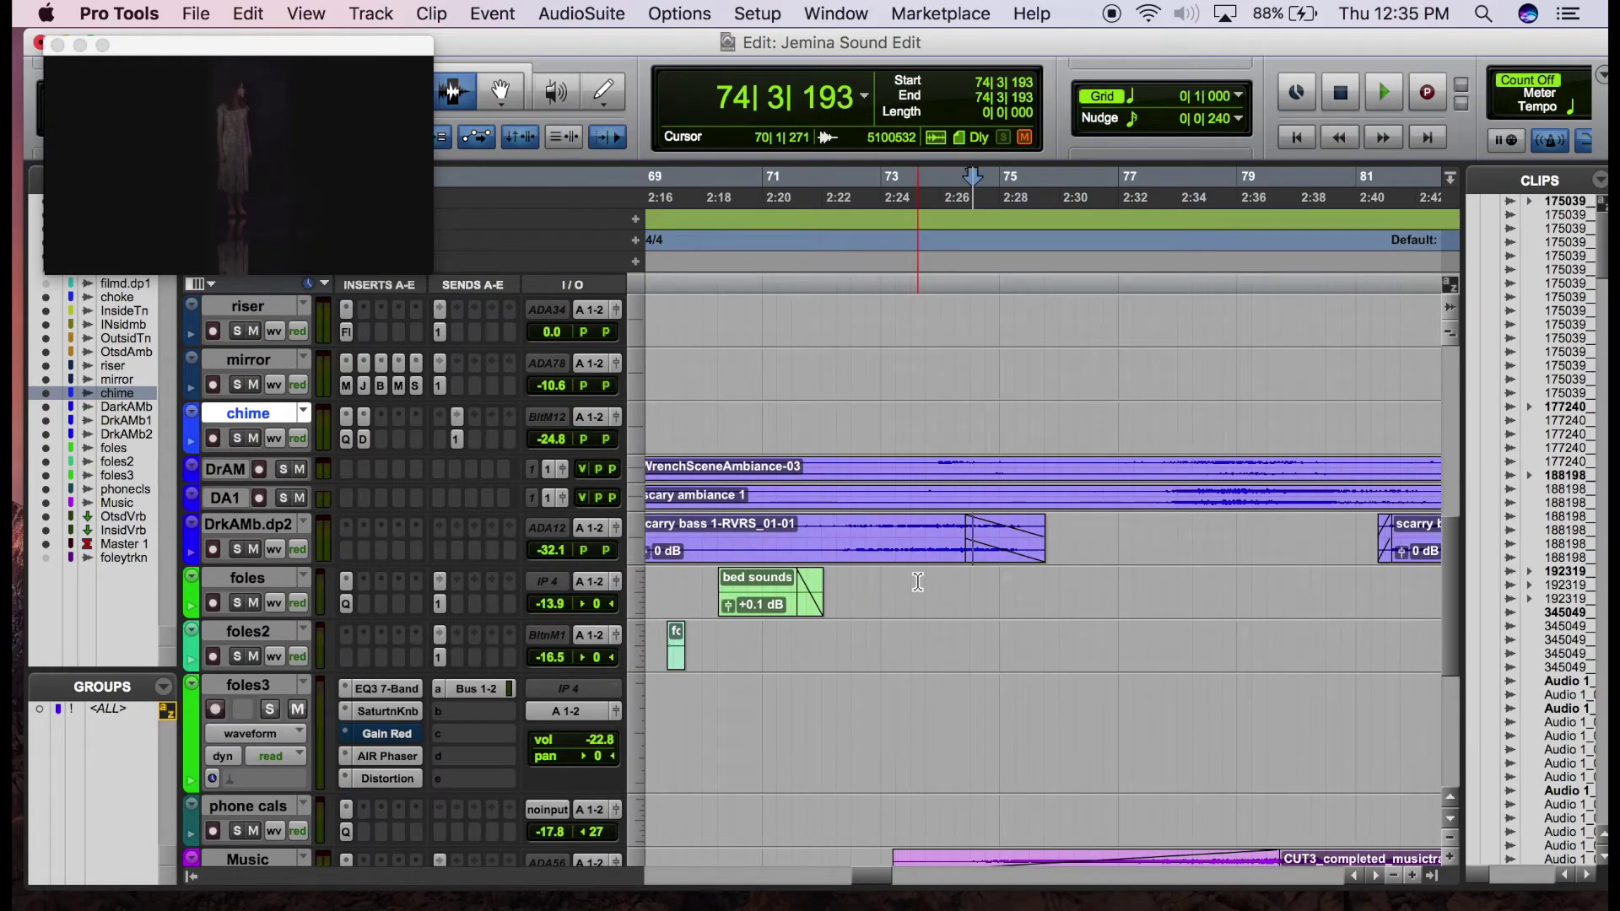
{"action": "scroll", "coordinate": [917, 582], "scroll_direction": "right", "scroll_amount": 3}
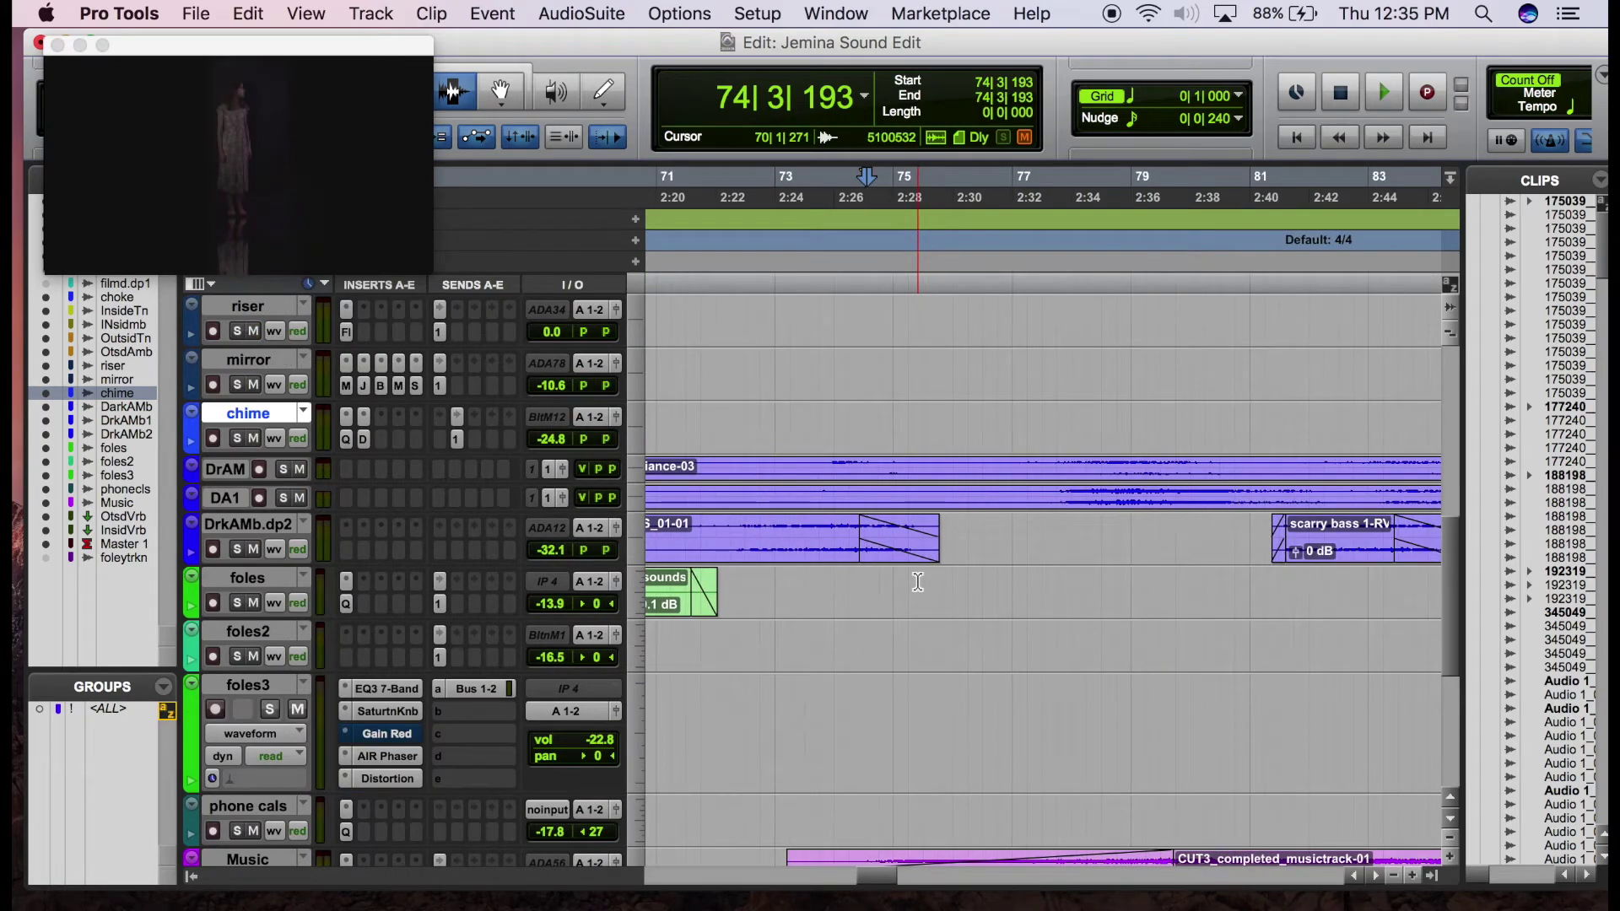
{"action": "scroll", "coordinate": [918, 582], "scroll_direction": "right", "scroll_amount": 5}
{"action": "left_click", "coordinate": [238, 550]}
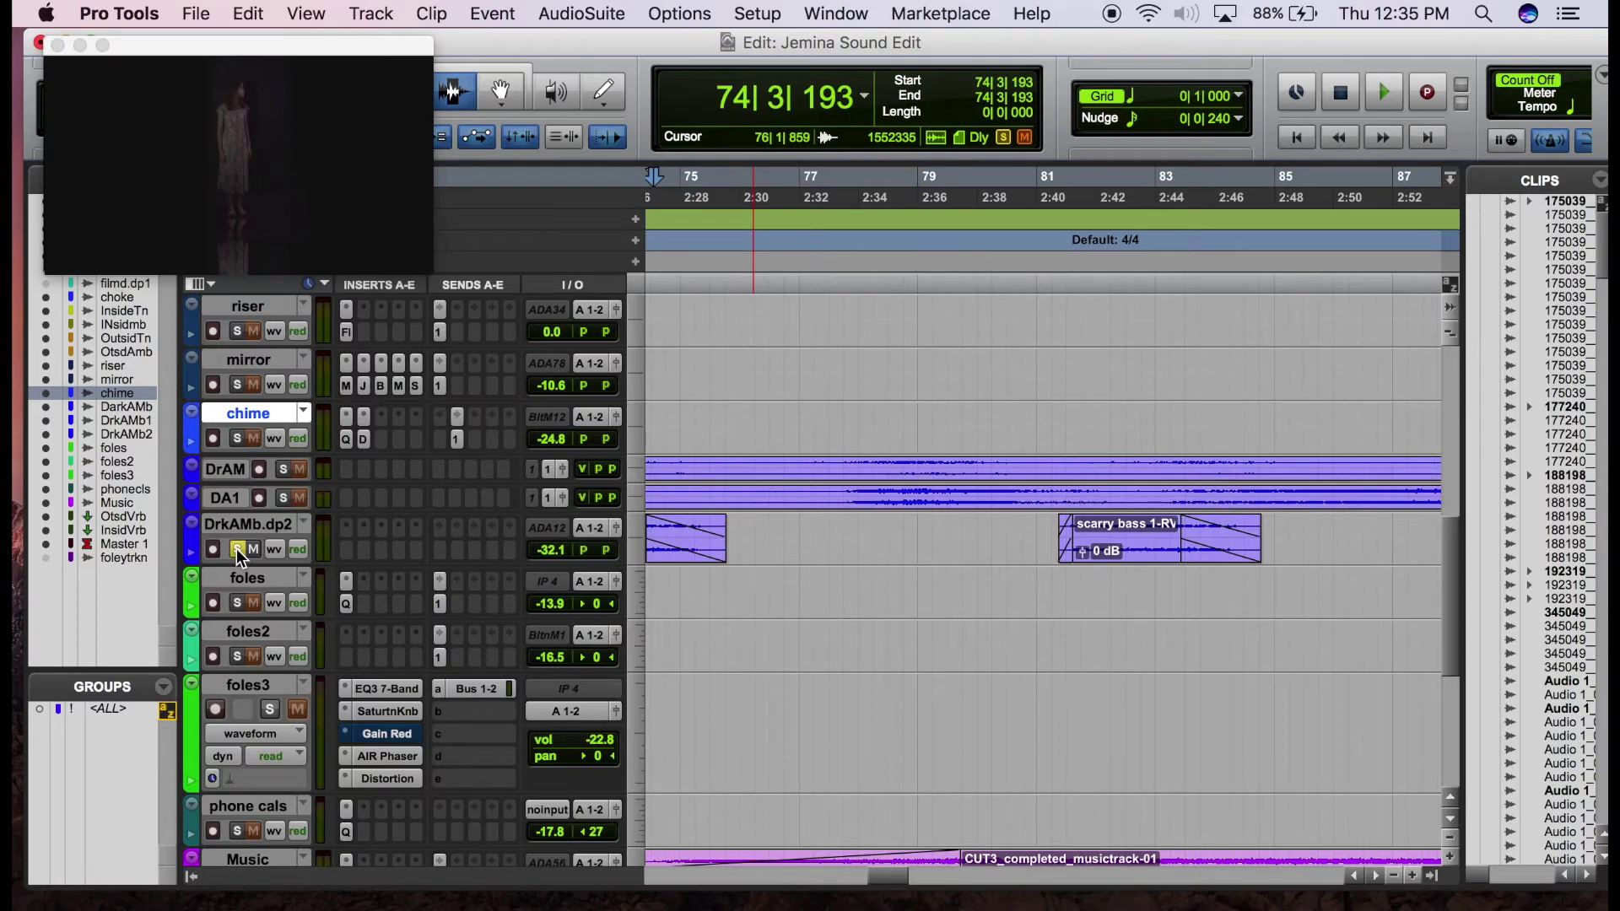
{"action": "left_click", "coordinate": [995, 501]}
{"action": "left_click", "coordinate": [854, 459]}
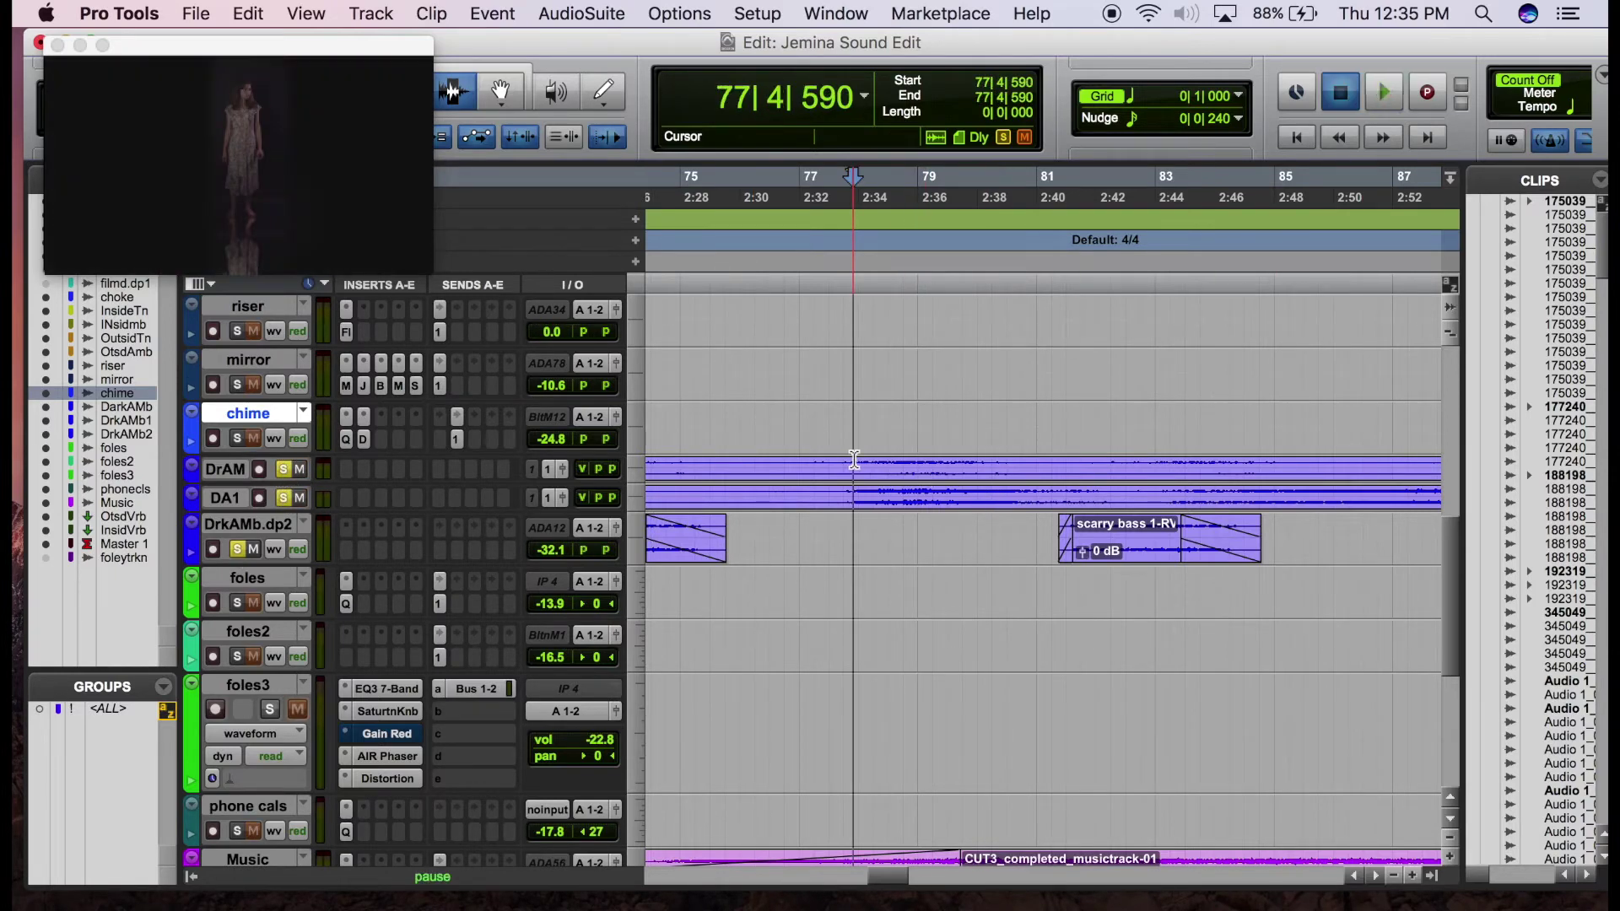
{"action": "key", "text": "space"}
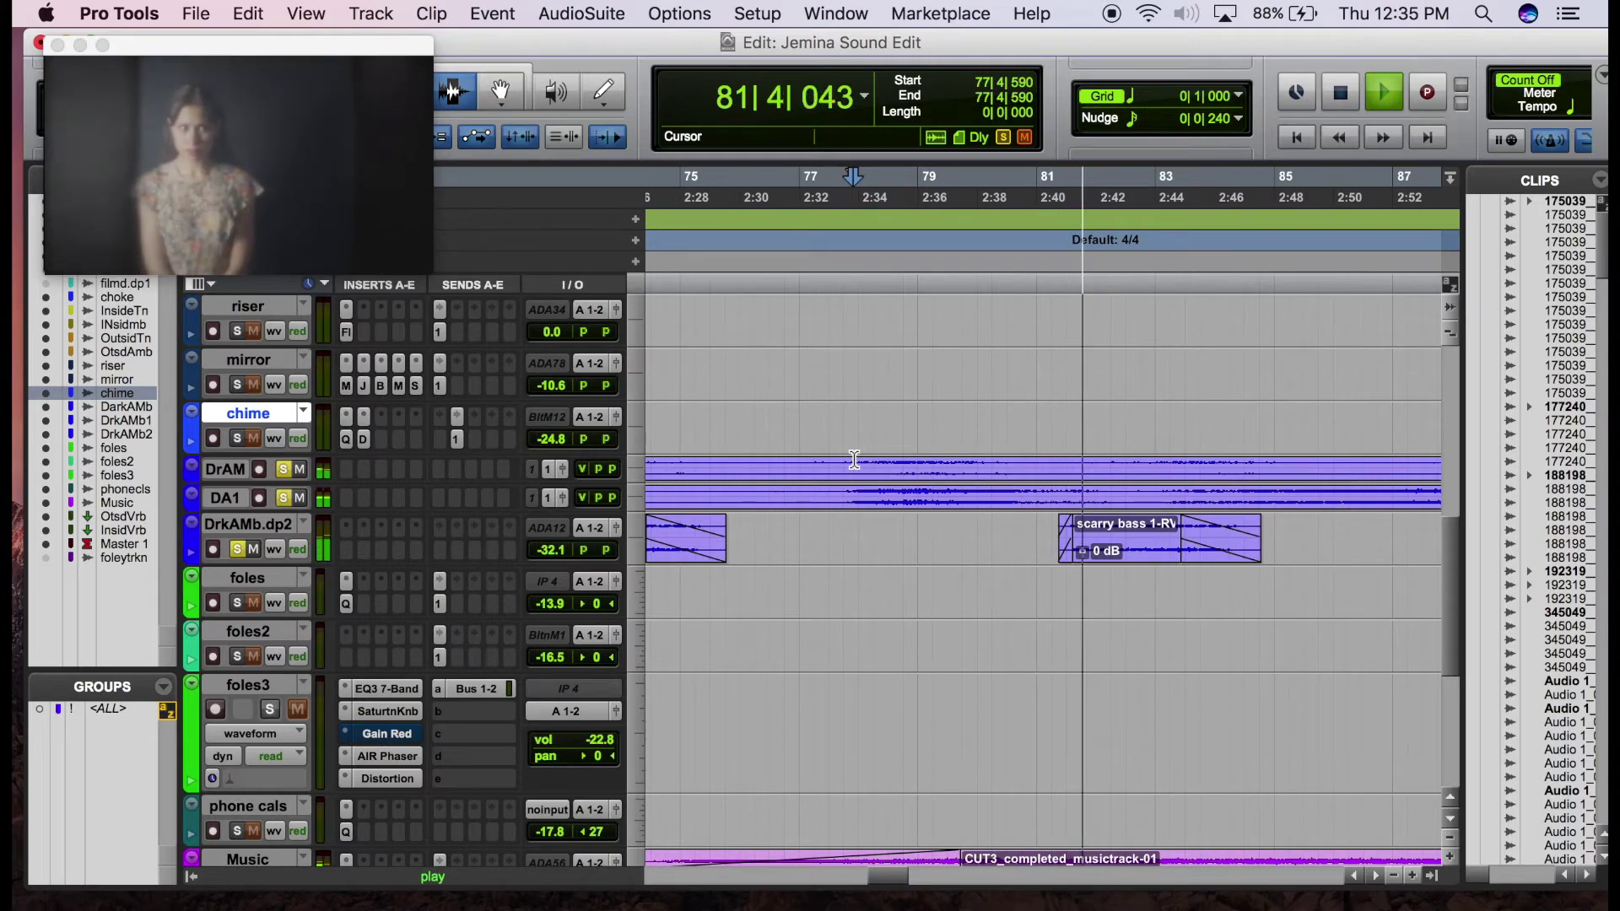
{"action": "scroll", "coordinate": [854, 459], "scroll_direction": "up", "scroll_amount": 2}
{"action": "scroll", "coordinate": [854, 458], "scroll_direction": "right", "scroll_amount": 5}
{"action": "key", "text": "space"}
{"action": "scroll", "coordinate": [844, 591], "scroll_direction": "right", "scroll_amount": 5}
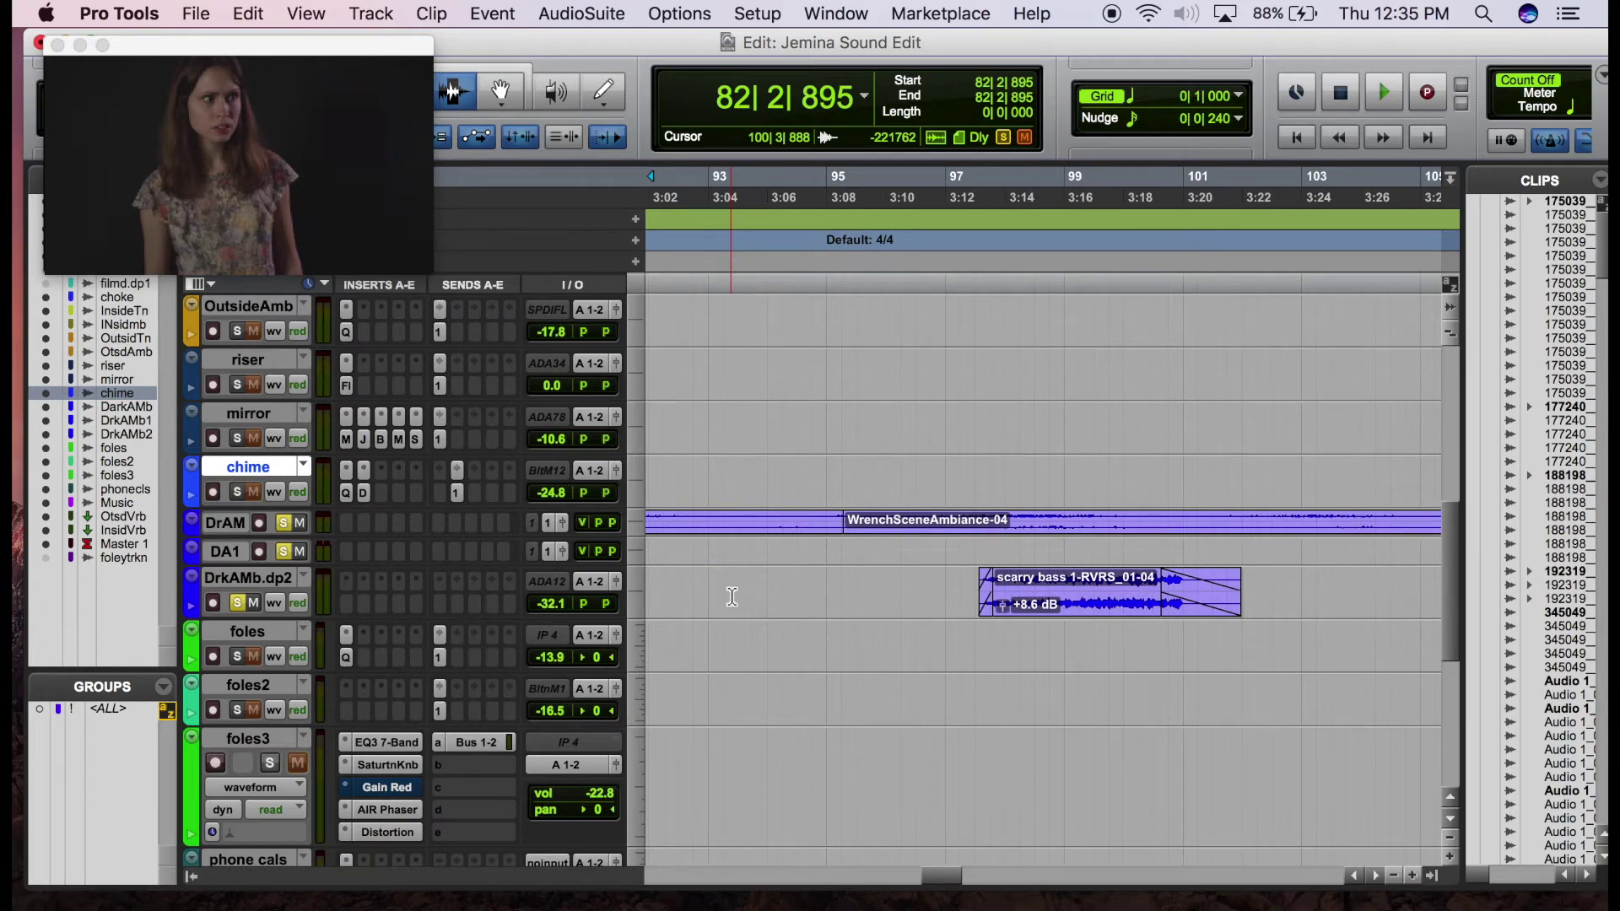
{"action": "left_click", "coordinate": [238, 602]}
{"action": "left_click", "coordinate": [283, 551]}
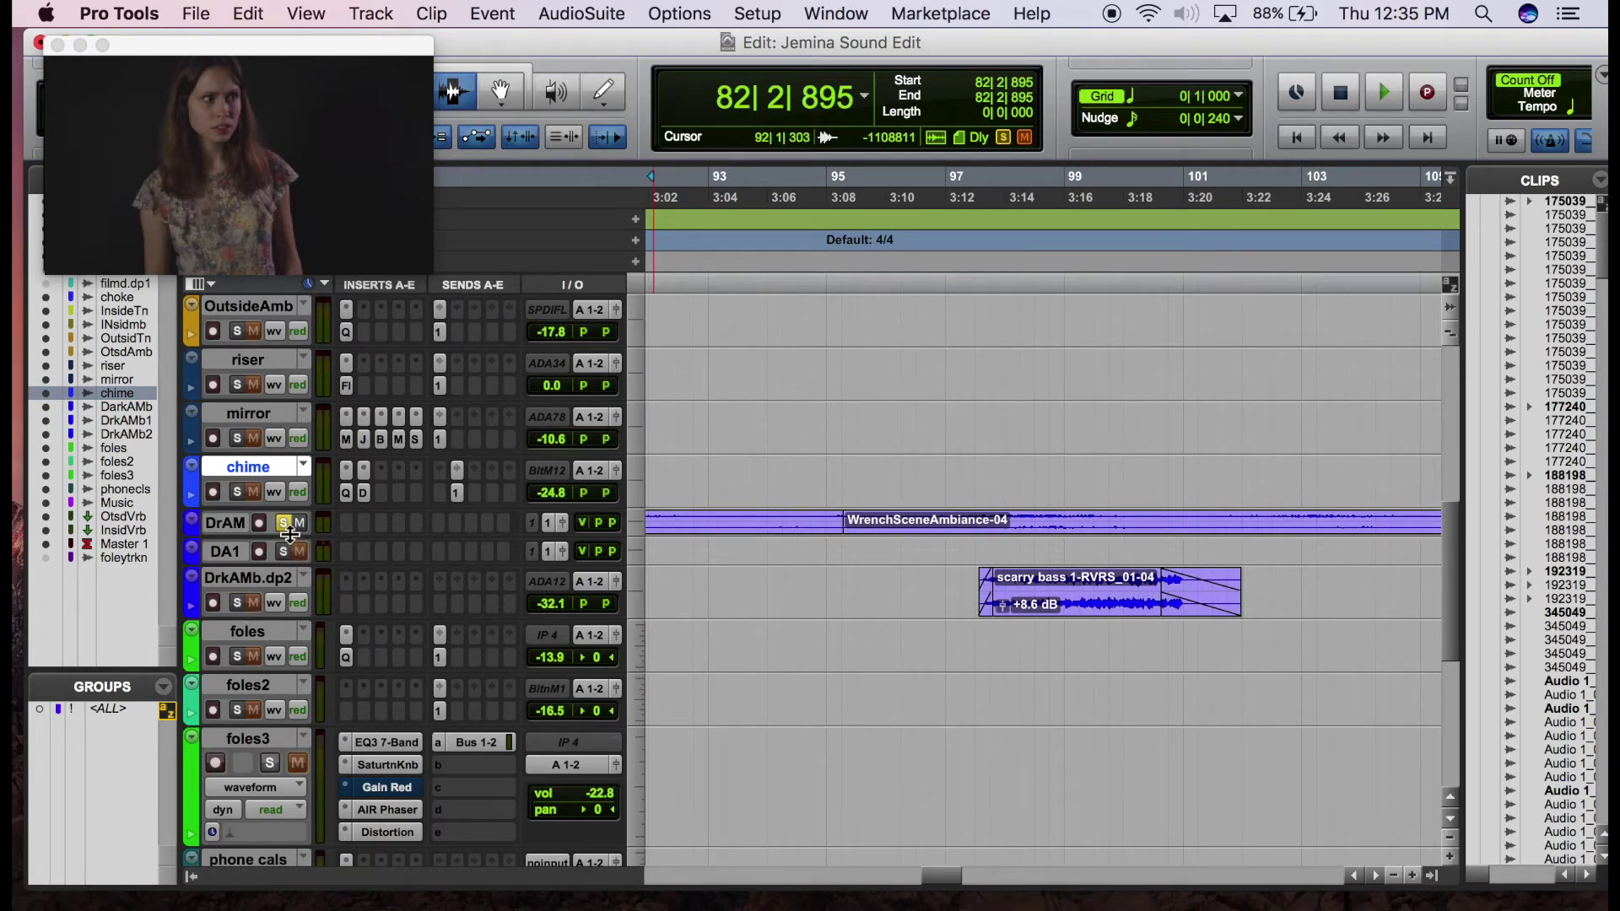
{"action": "left_click", "coordinate": [283, 522]}
{"action": "scroll", "coordinate": [1056, 520], "scroll_direction": "left", "scroll_amount": 3}
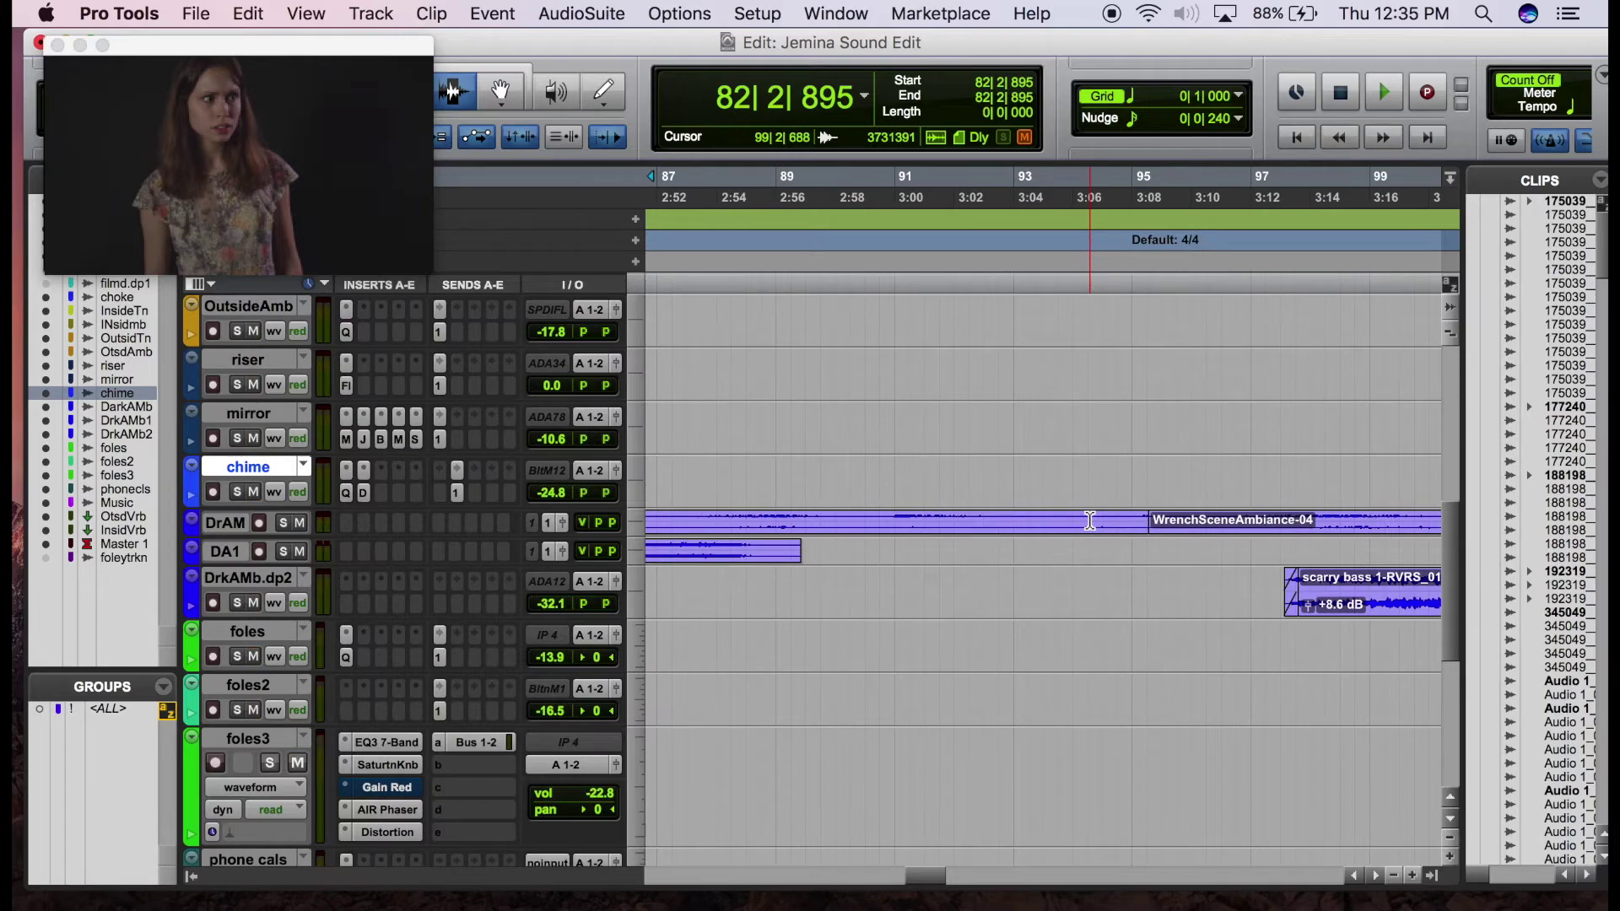
{"action": "scroll", "coordinate": [1083, 523], "scroll_direction": "left", "scroll_amount": 7}
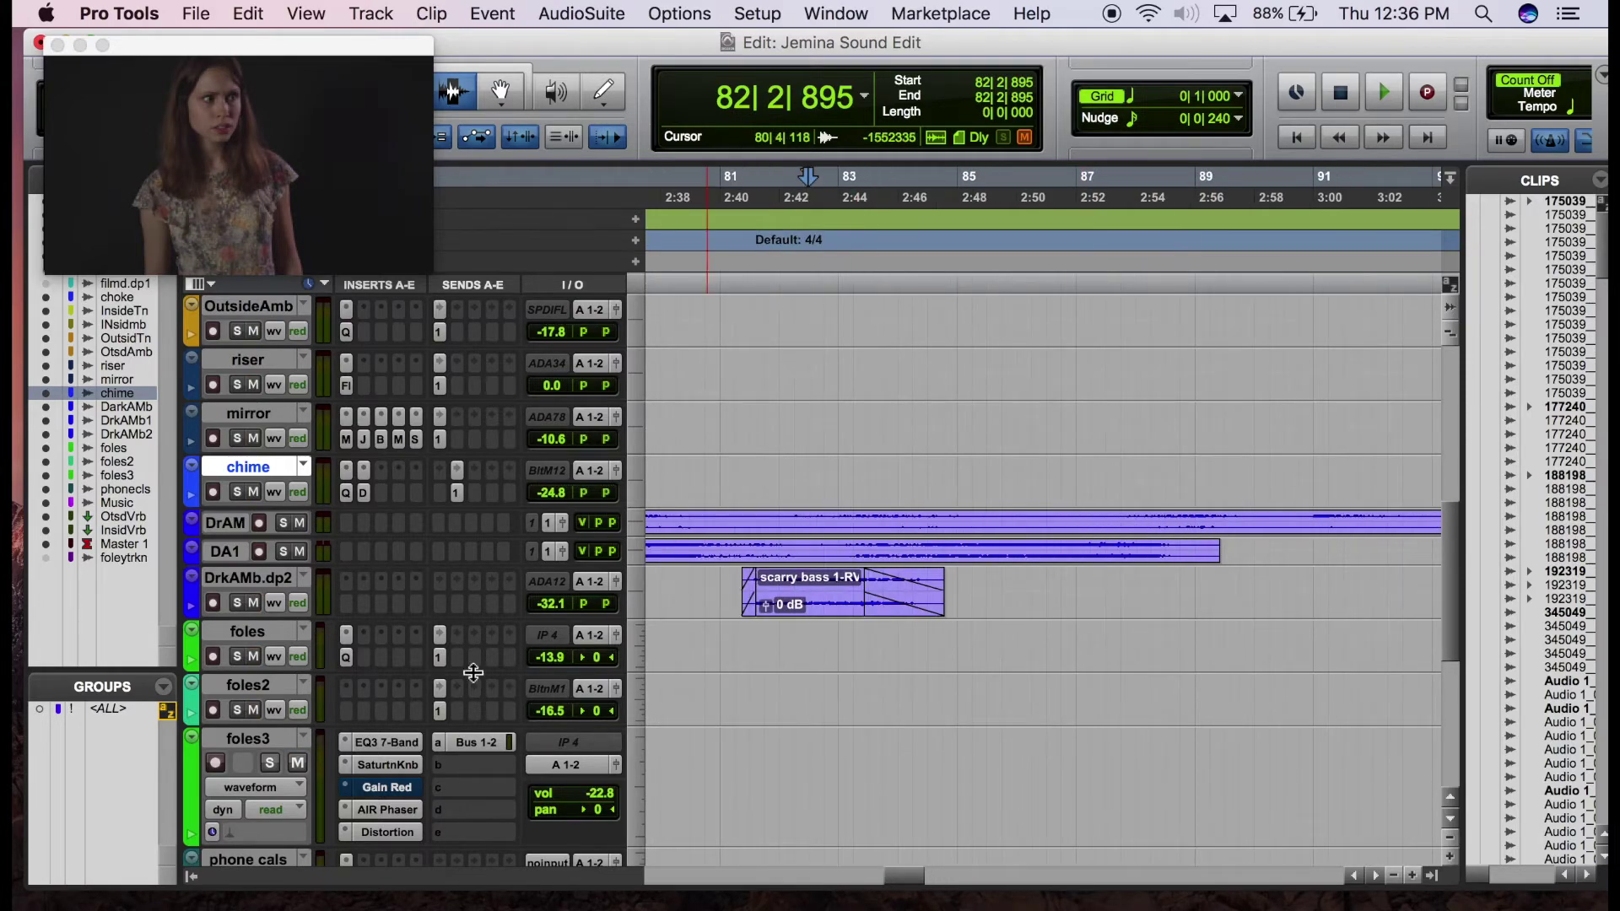
{"action": "scroll", "coordinate": [979, 606], "scroll_direction": "down", "scroll_amount": 1}
{"action": "scroll", "coordinate": [979, 606], "scroll_direction": "down", "scroll_amount": 4}
{"action": "scroll", "coordinate": [978, 607], "scroll_direction": "left", "scroll_amount": 10}
{"action": "left_click", "coordinate": [923, 608]}
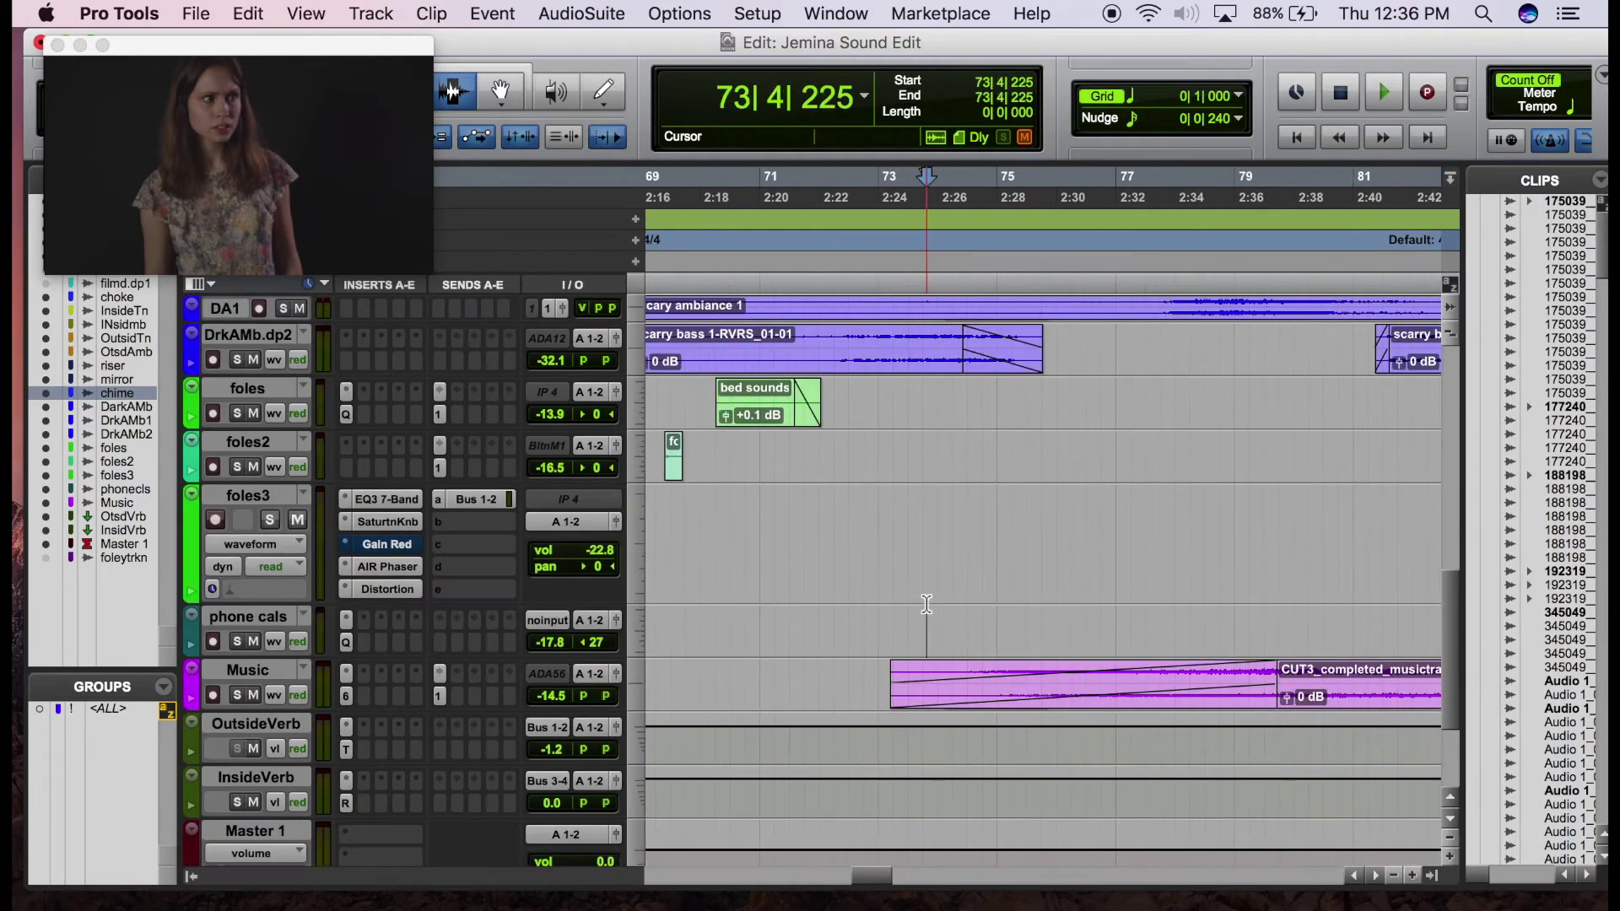
{"action": "left_click", "coordinate": [237, 694]}
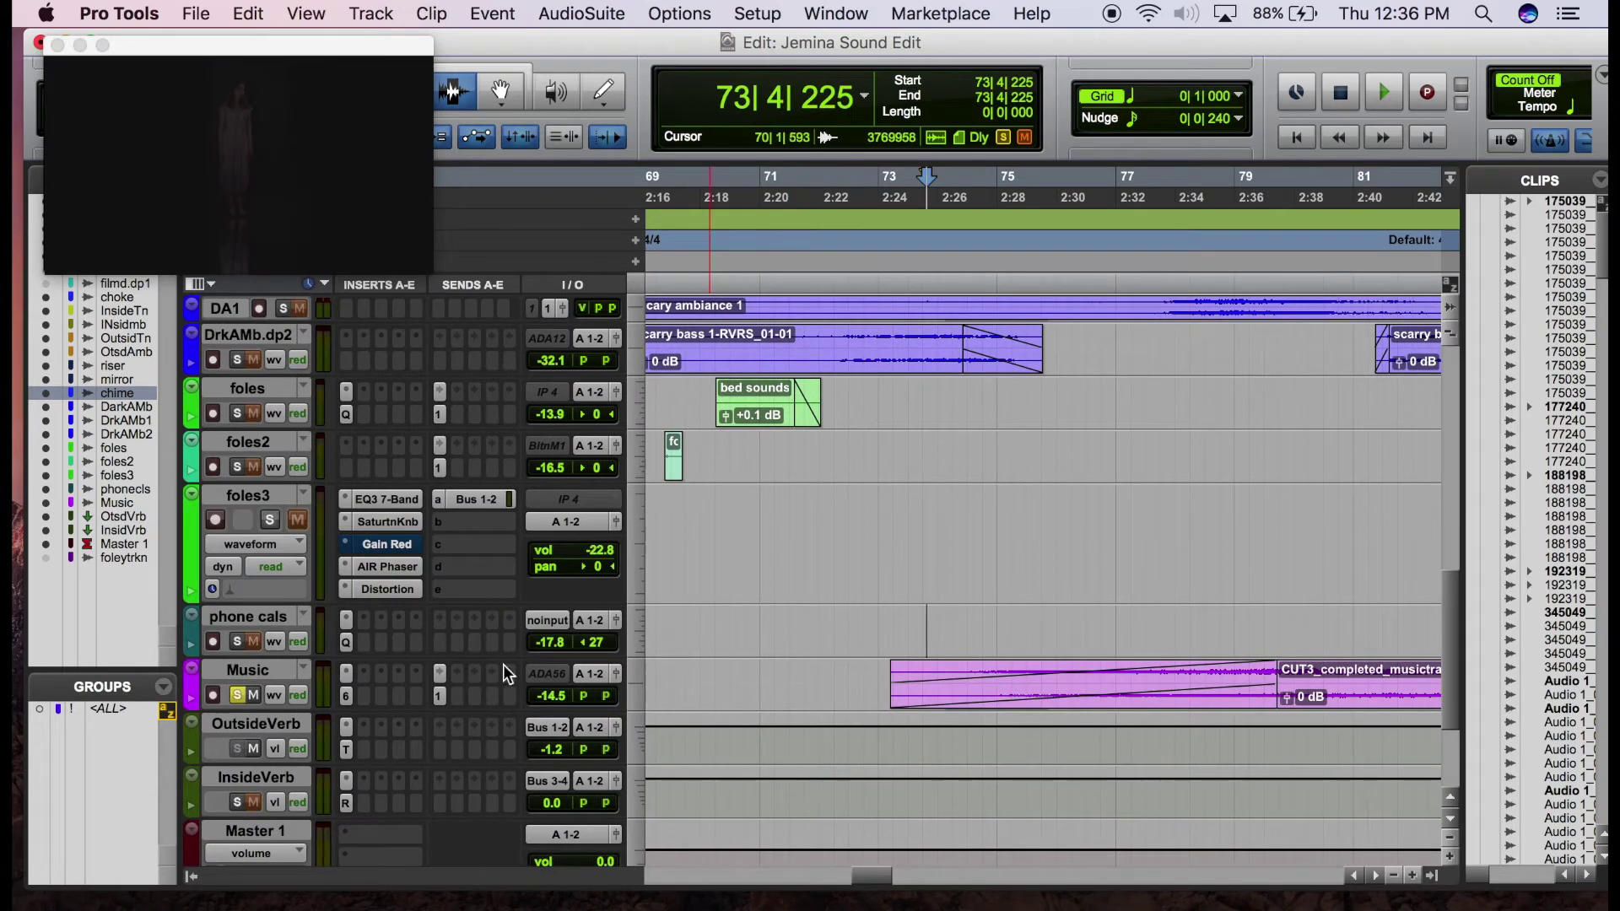
{"action": "left_click", "coordinate": [1280, 644]}
{"action": "key", "text": "space"}
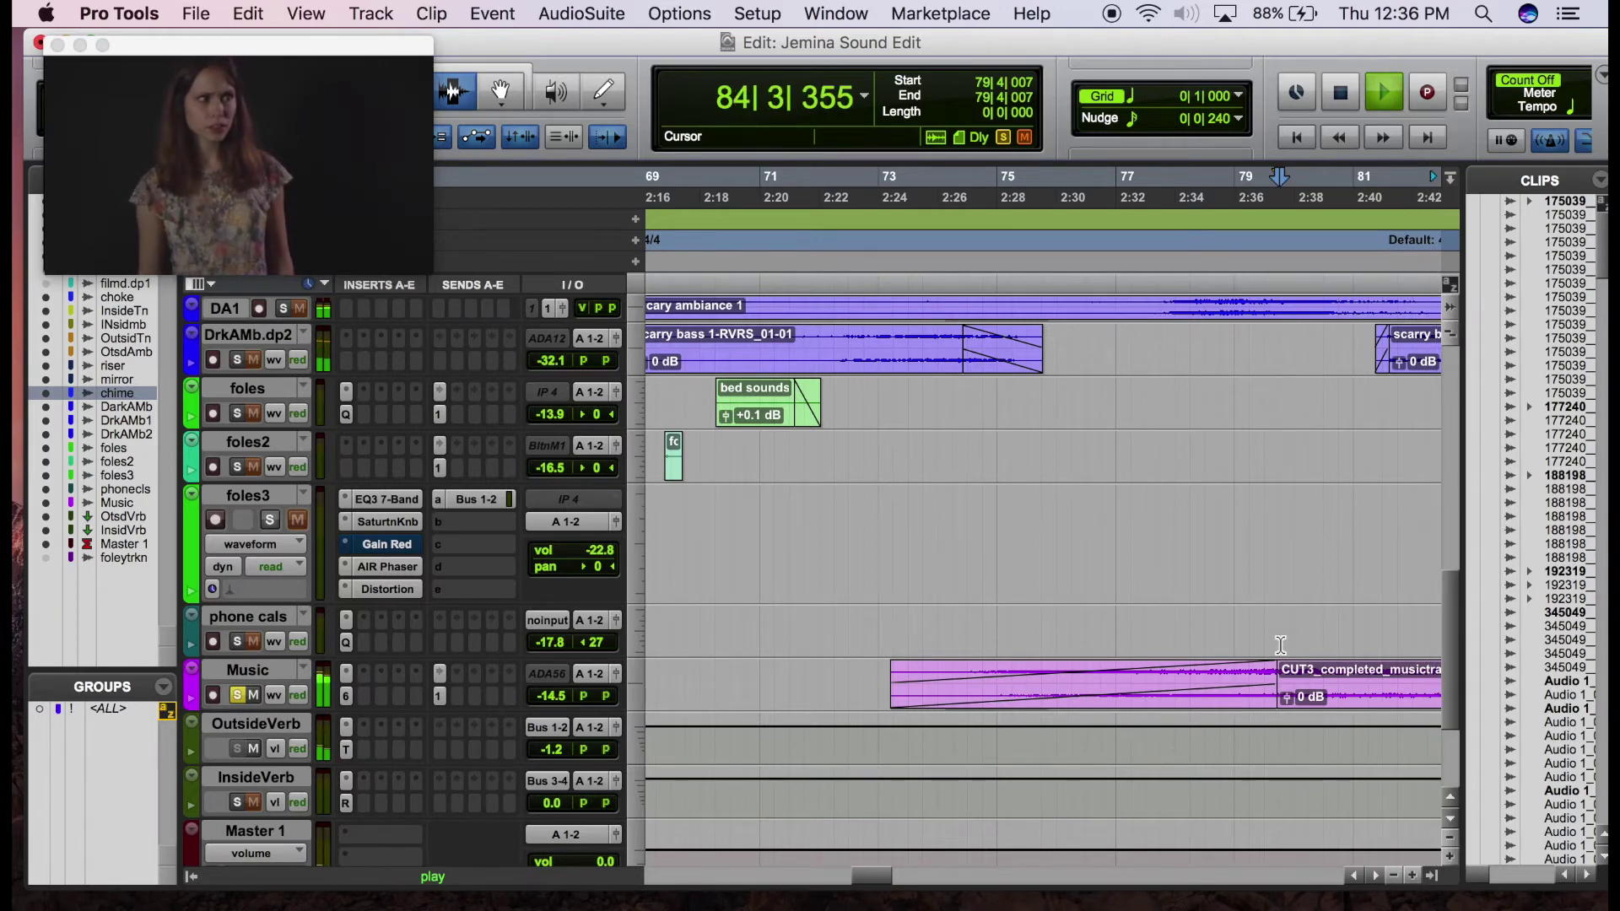
{"action": "left_click", "coordinate": [239, 695]}
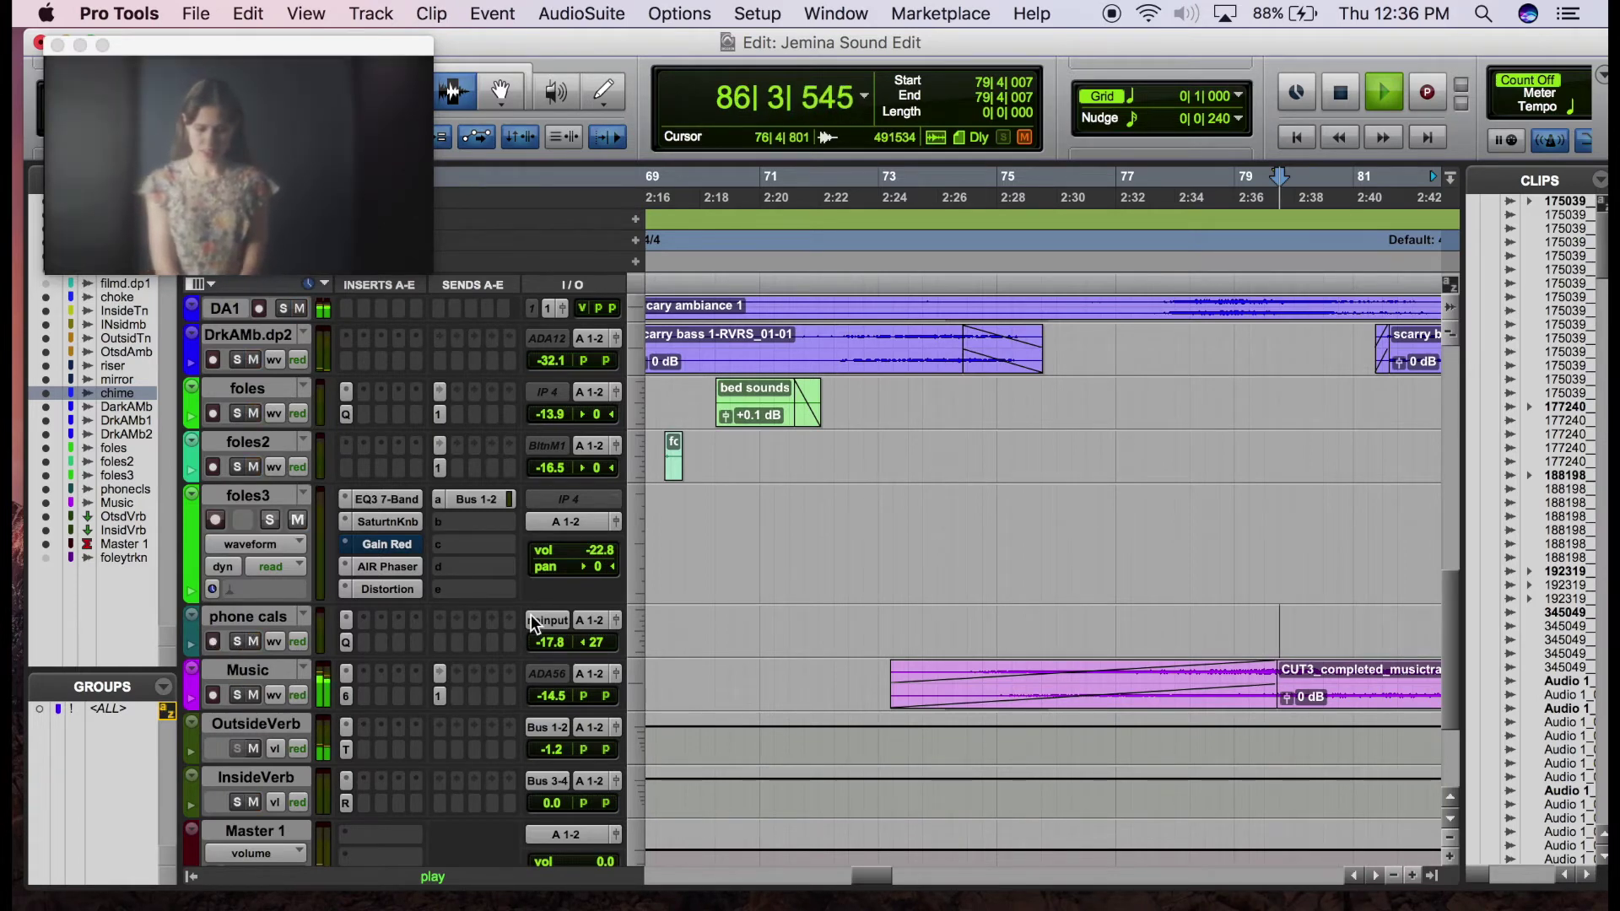
Stop playback and move the playback point to the dialogue-02 clip near bar 86
{"action": "key", "text": "space"}
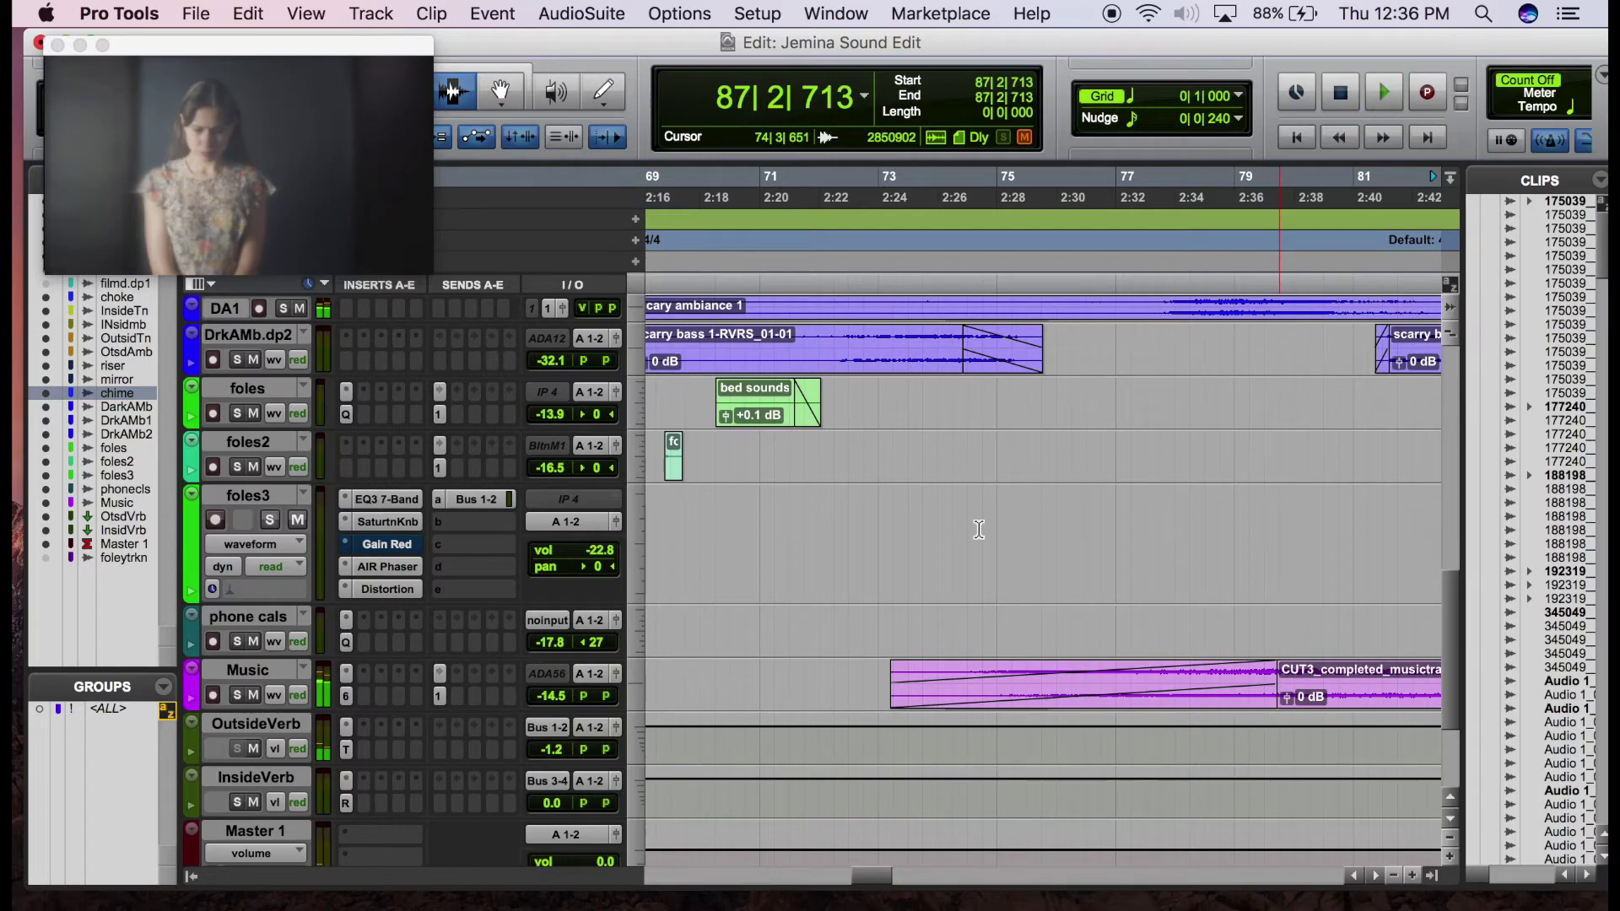
{"action": "scroll", "coordinate": [978, 529], "scroll_direction": "up", "scroll_amount": 3}
{"action": "scroll", "coordinate": [979, 529], "scroll_direction": "right", "scroll_amount": 10}
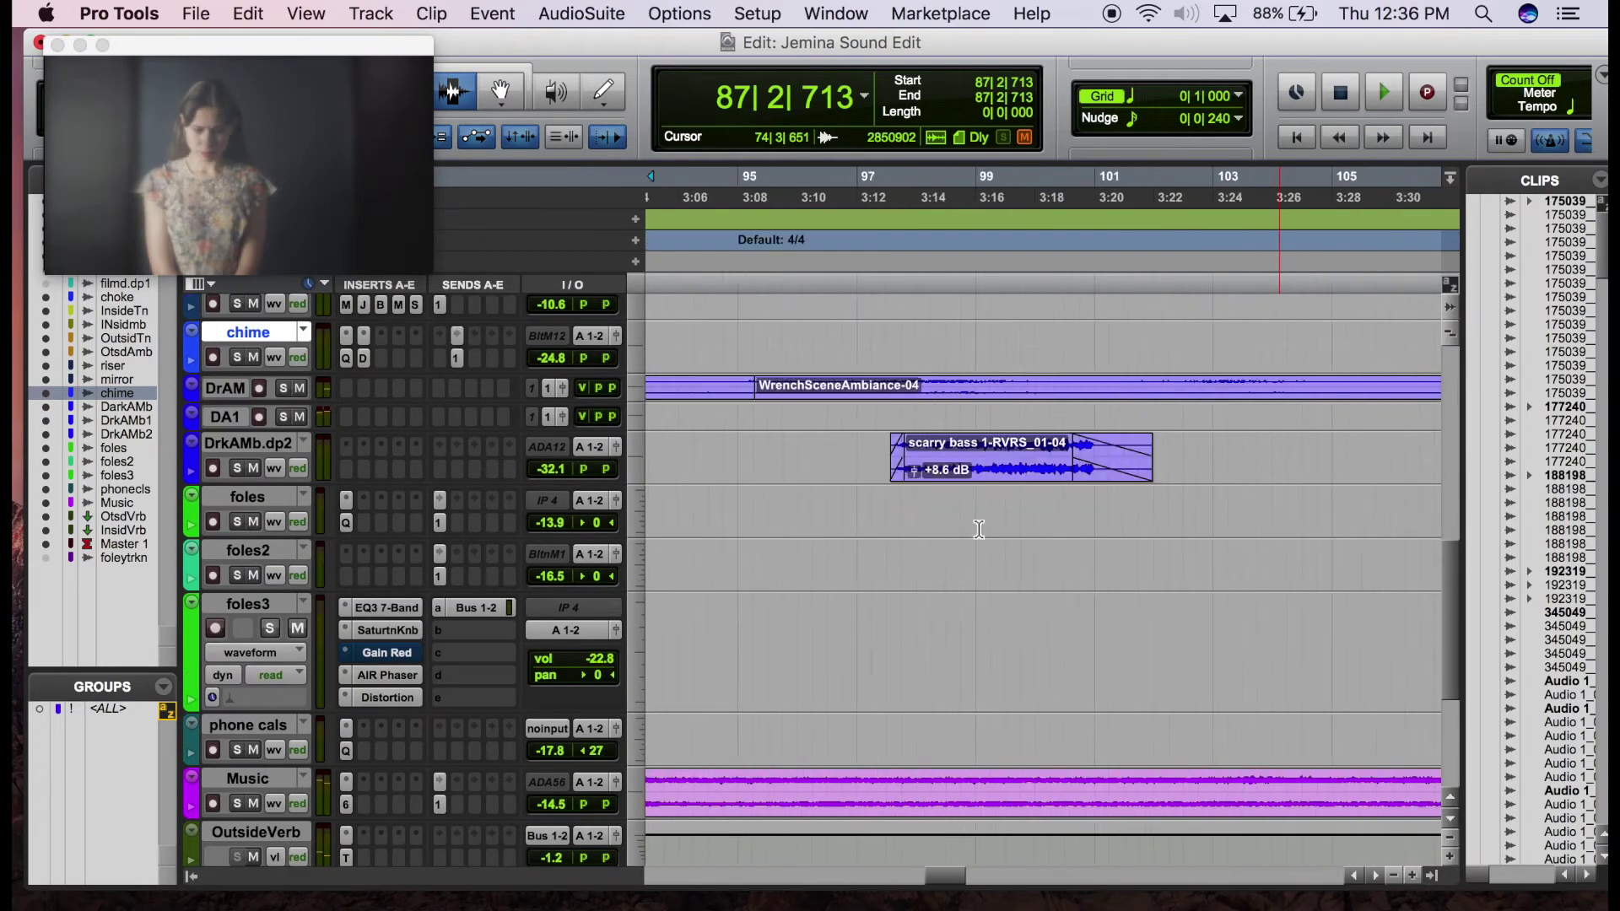
{"action": "scroll", "coordinate": [979, 529], "scroll_direction": "up", "scroll_amount": 10}
{"action": "scroll", "coordinate": [979, 529], "scroll_direction": "left", "scroll_amount": 10}
{"action": "scroll", "coordinate": [978, 529], "scroll_direction": "right", "scroll_amount": 10}
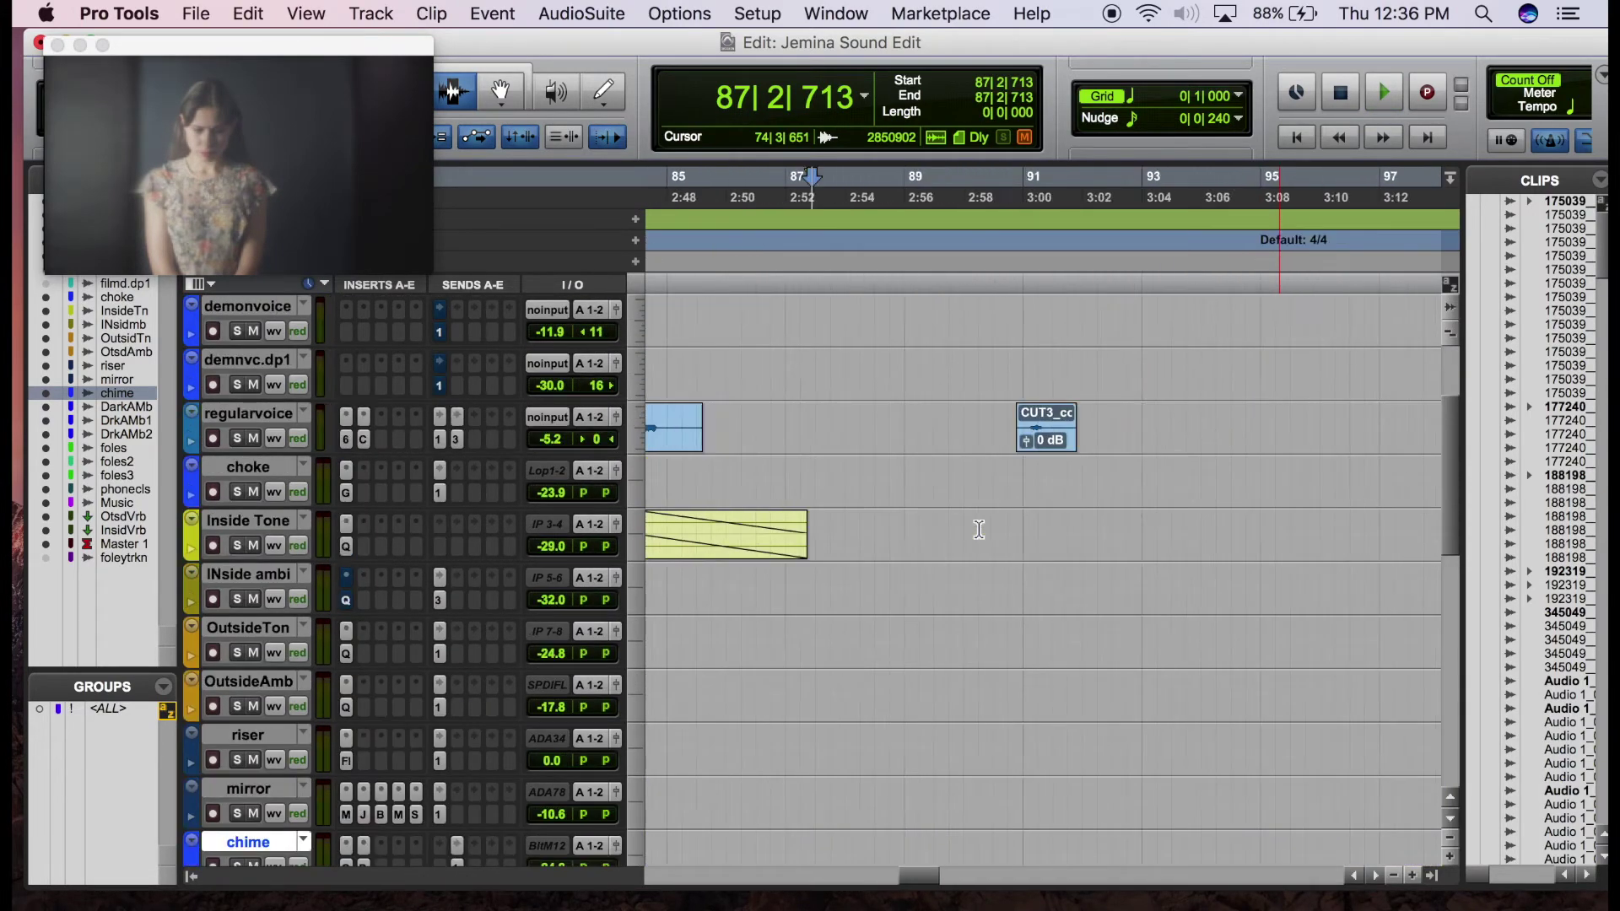
{"action": "scroll", "coordinate": [978, 529], "scroll_direction": "up", "scroll_amount": 5}
{"action": "scroll", "coordinate": [777, 529], "scroll_direction": "left", "scroll_amount": 10}
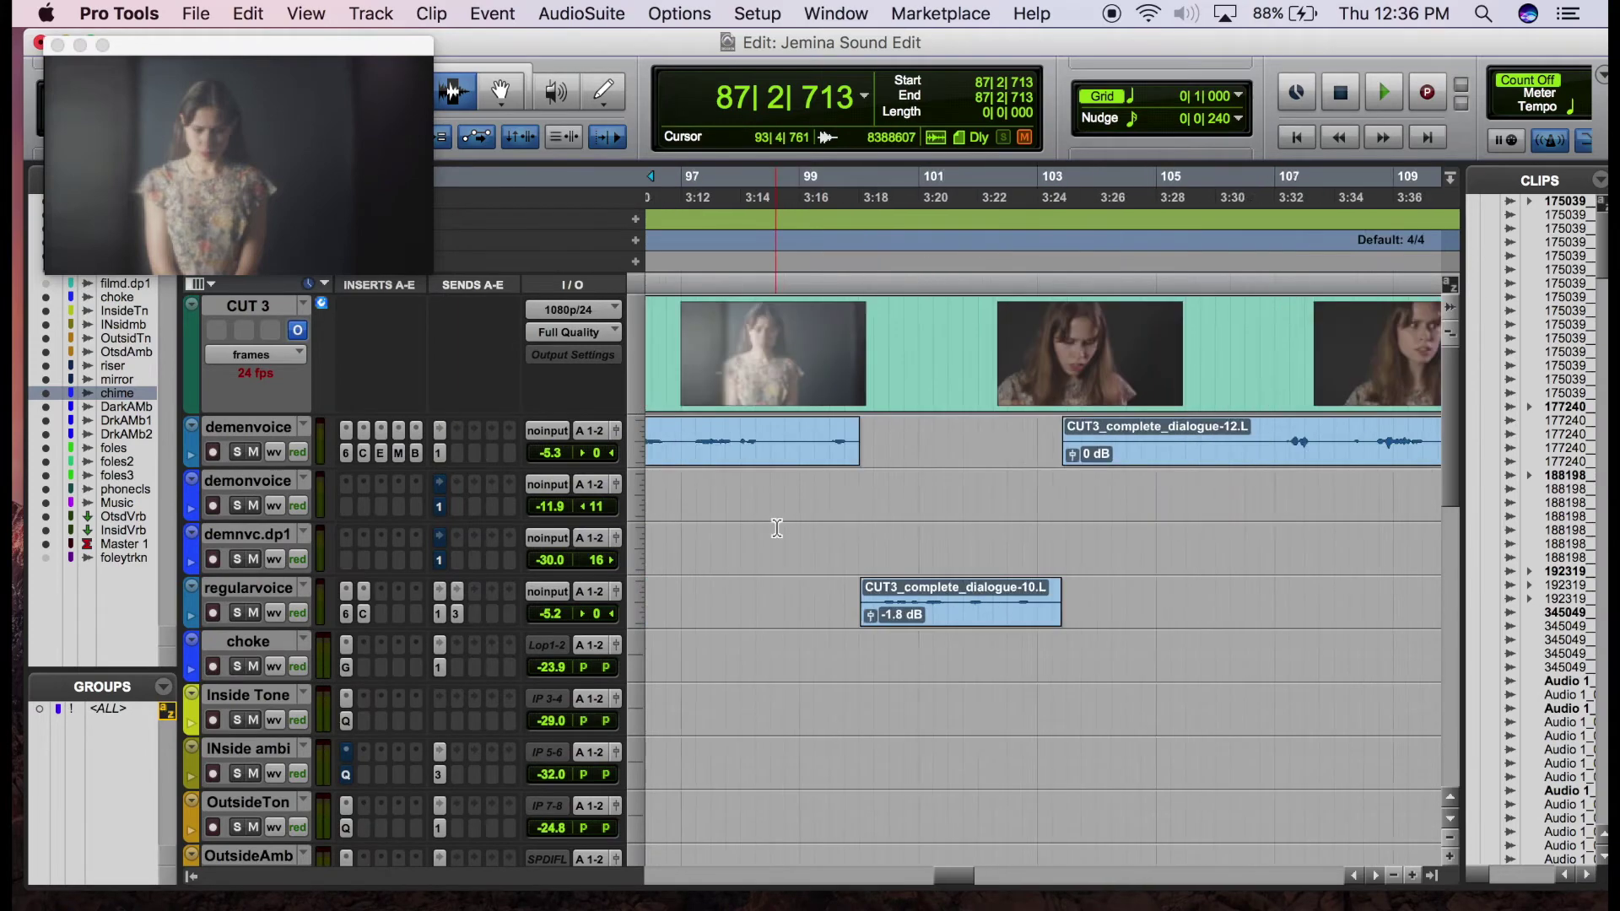
{"action": "left_click", "coordinate": [978, 497]}
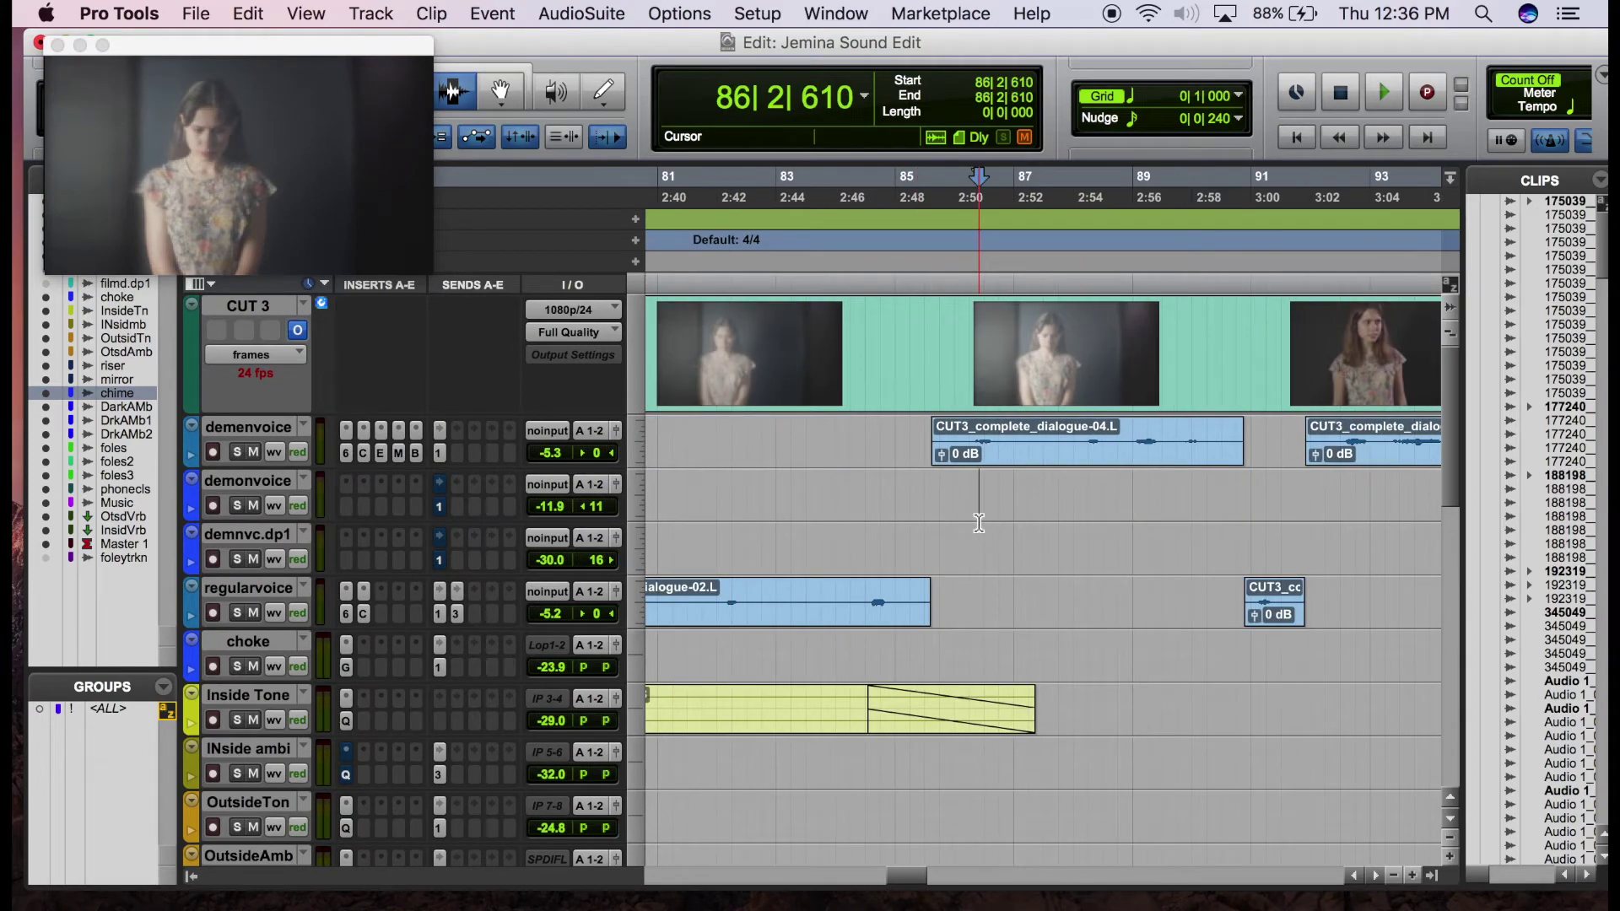
{"action": "scroll", "coordinate": [953, 577], "scroll_direction": "left", "scroll_amount": 4}
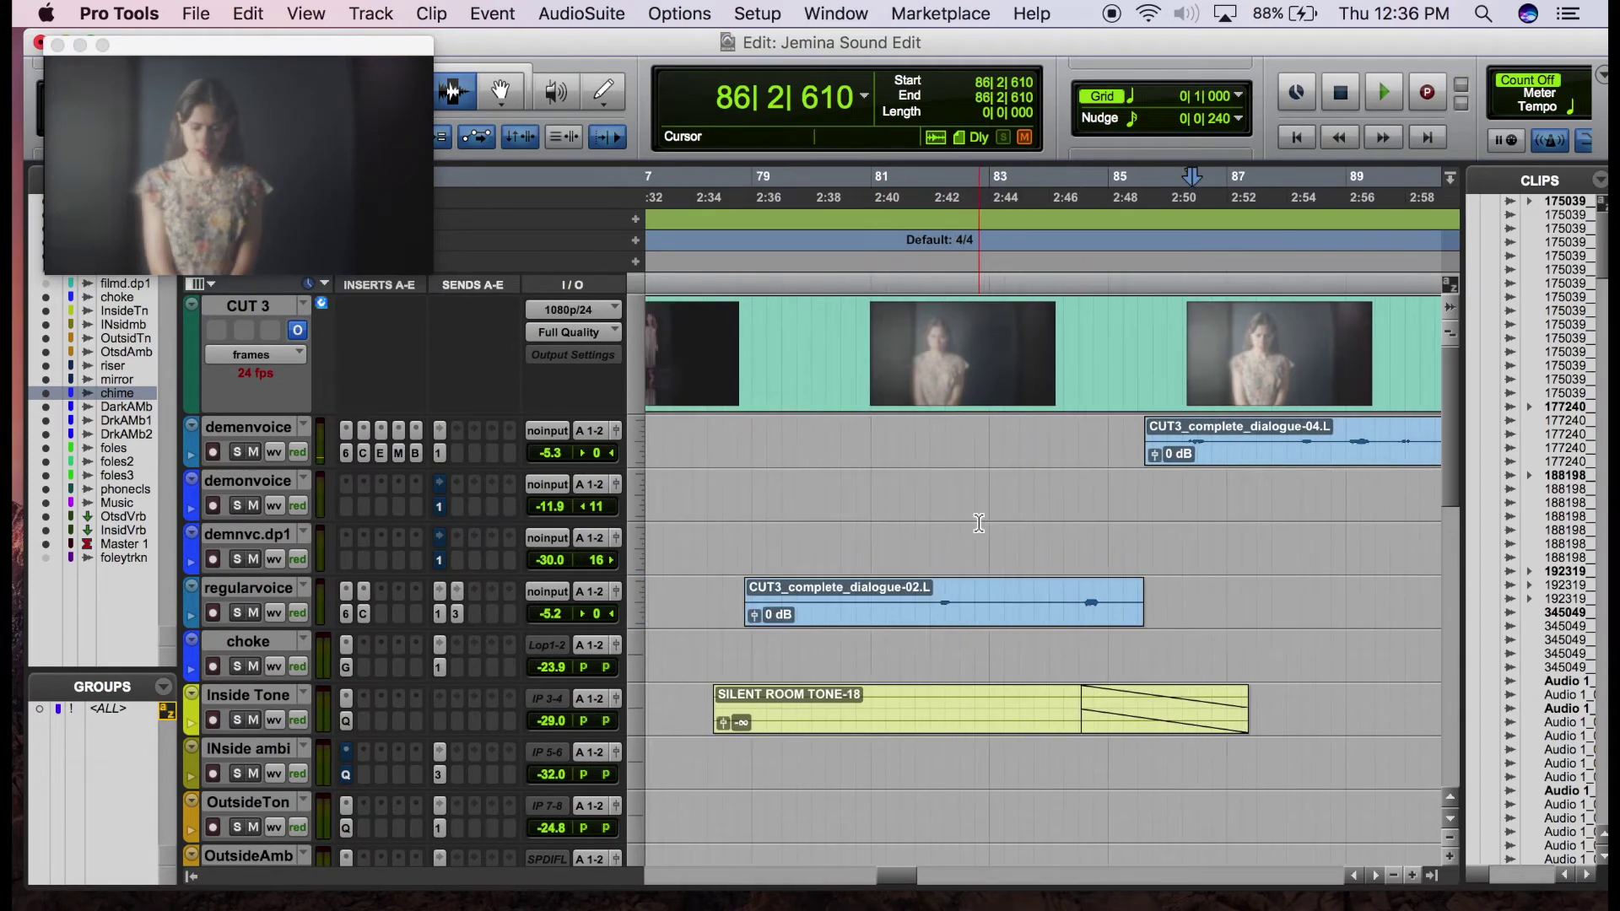
{"action": "left_click", "coordinate": [927, 586]}
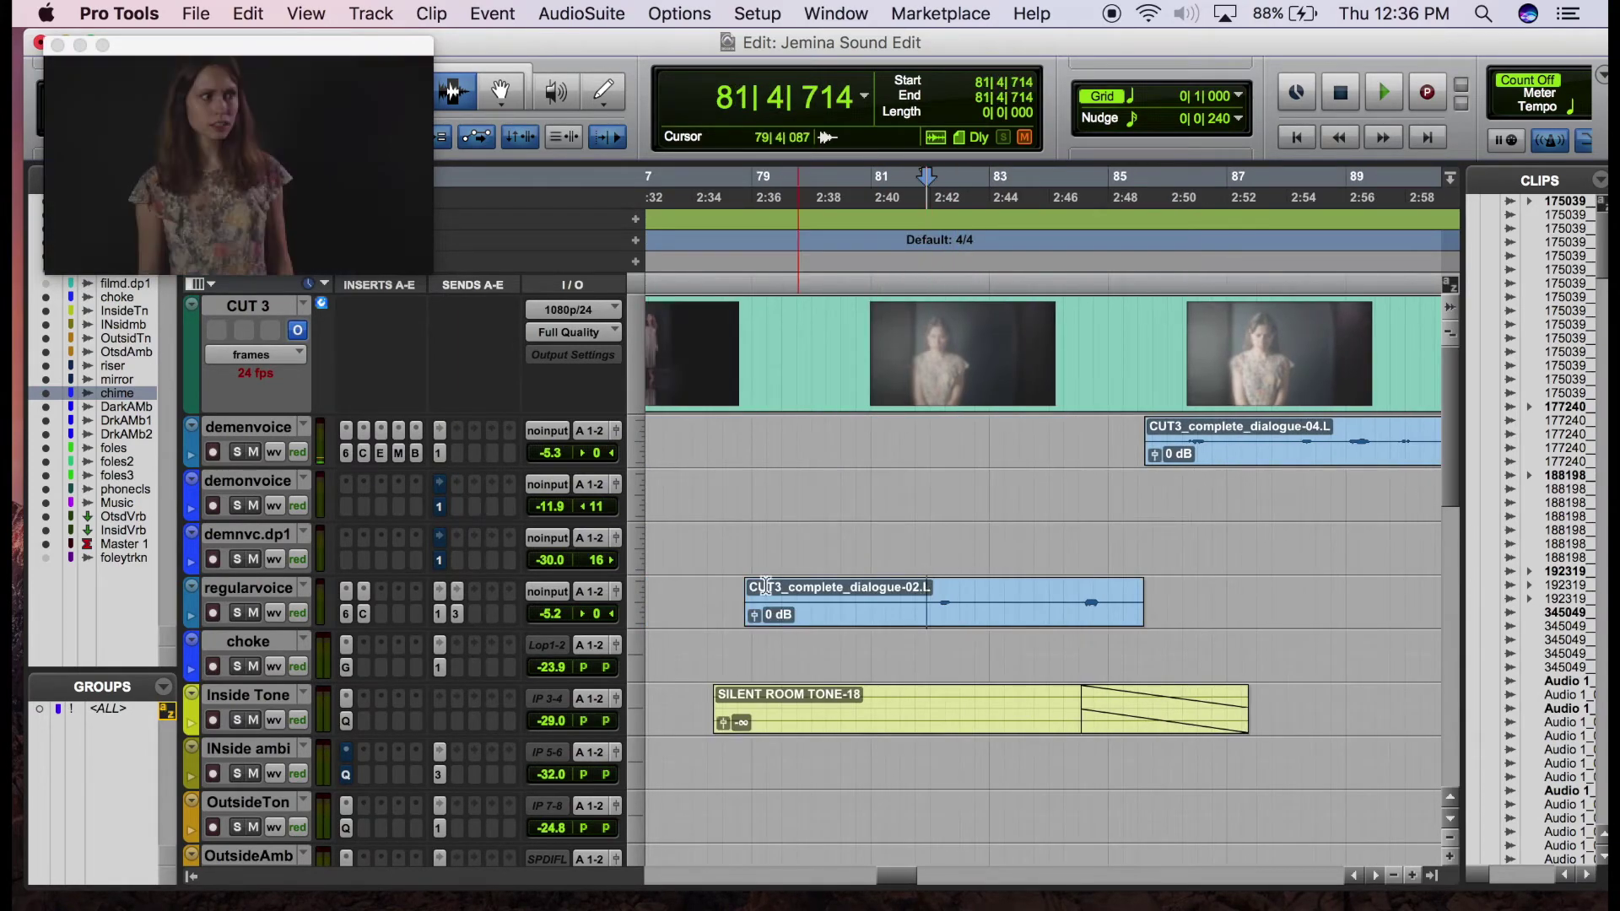
Solo regularvoice and audition its dialogue
{"action": "left_click", "coordinate": [236, 613]}
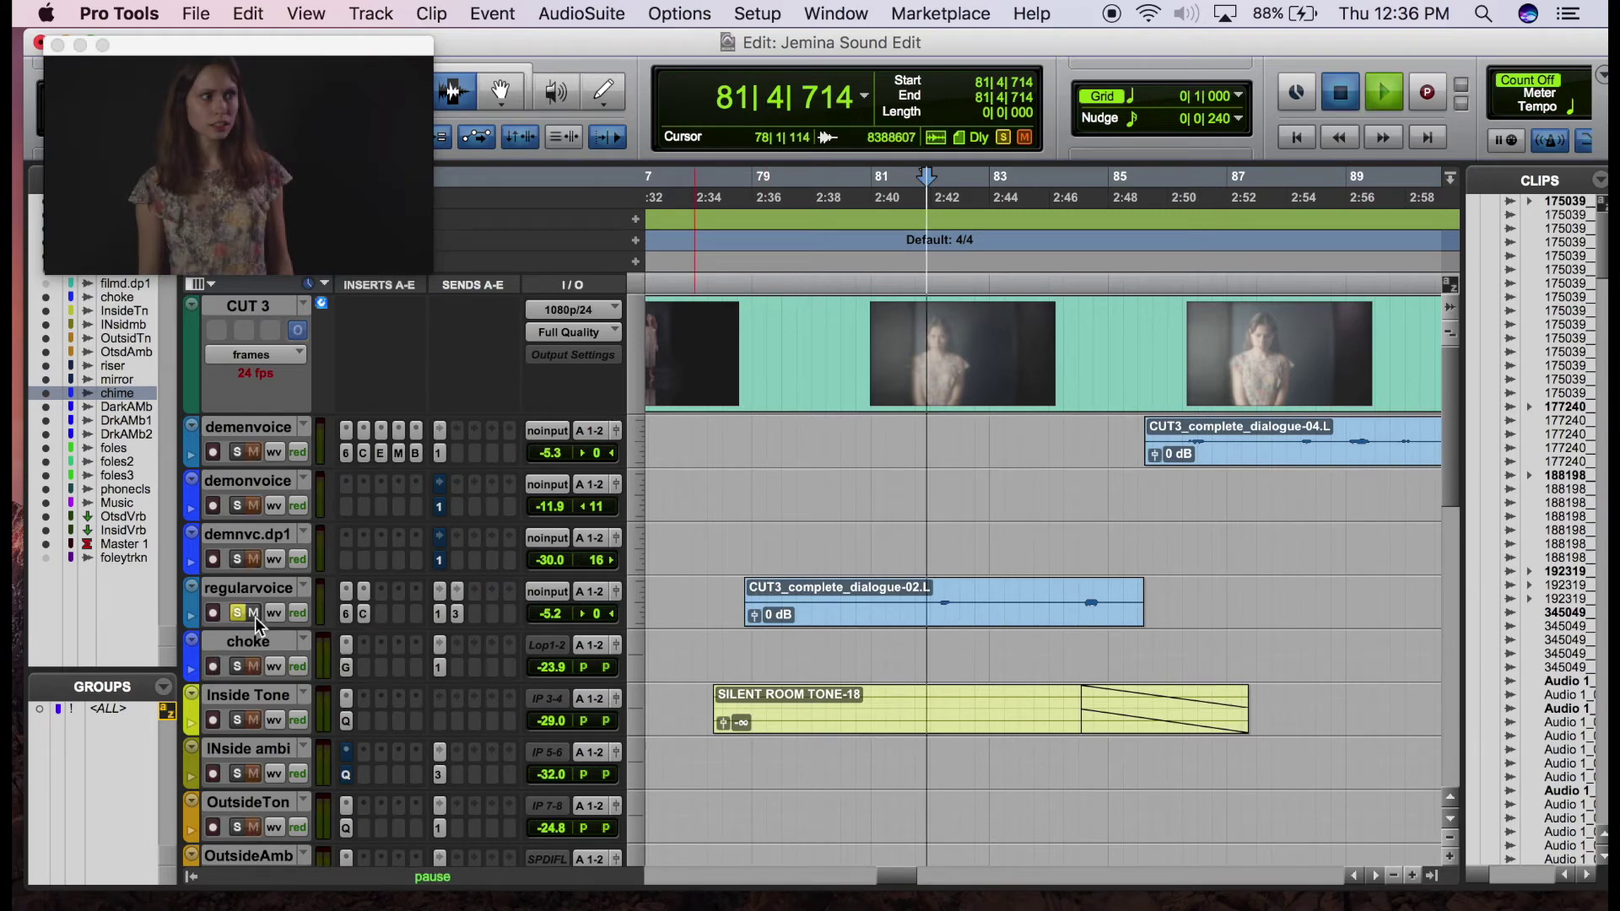
{"action": "key", "text": "space"}
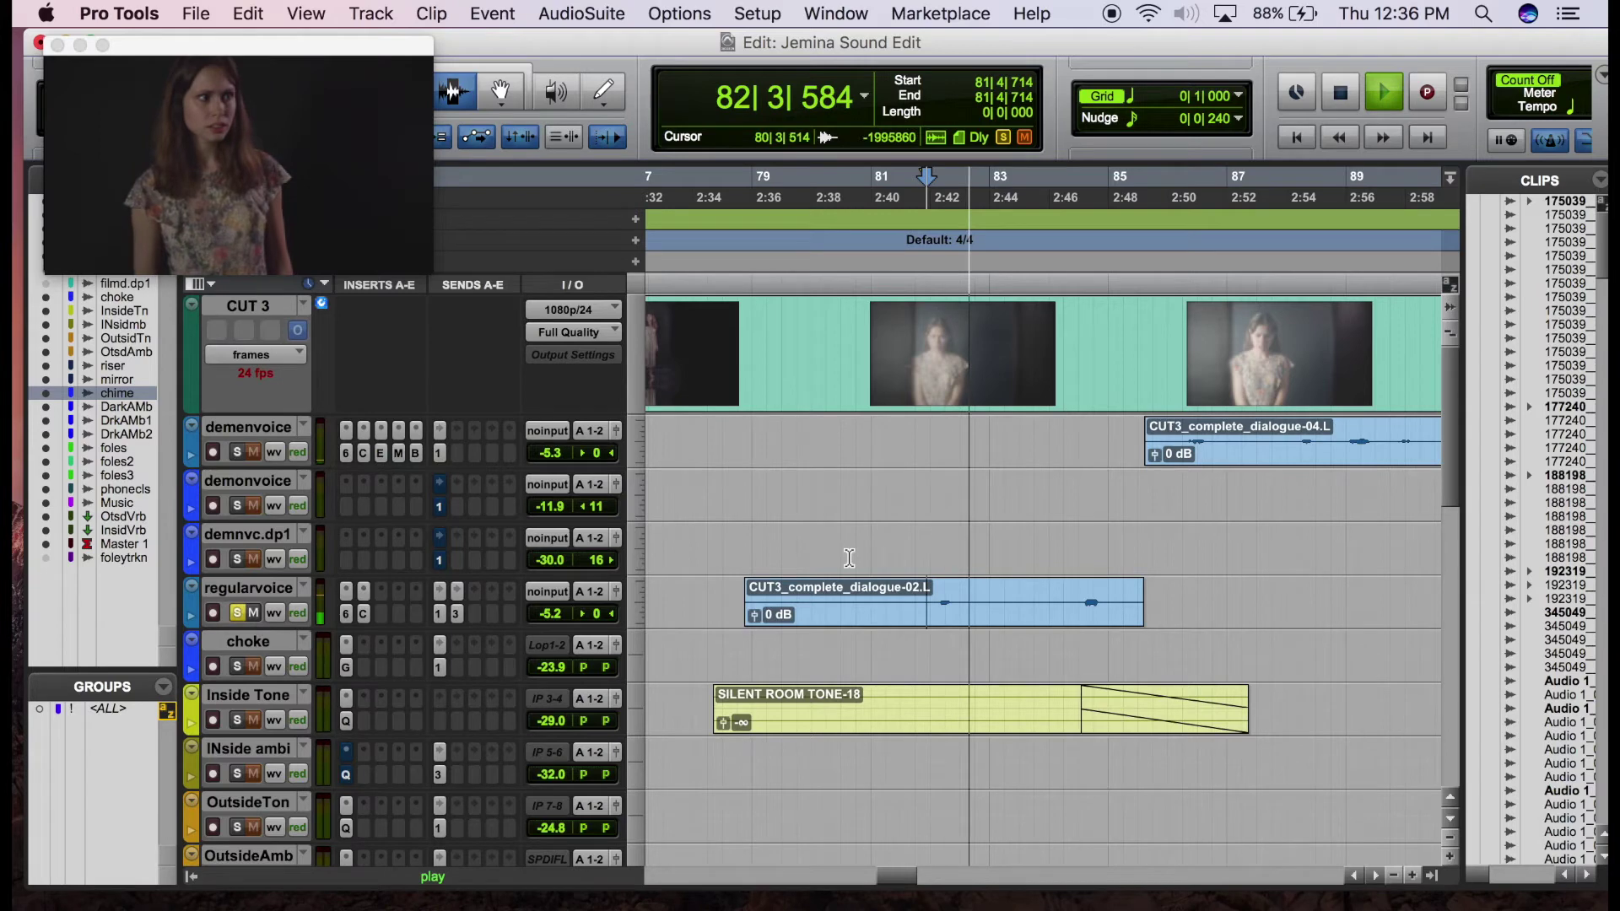
{"action": "left_click", "coordinate": [1075, 523]}
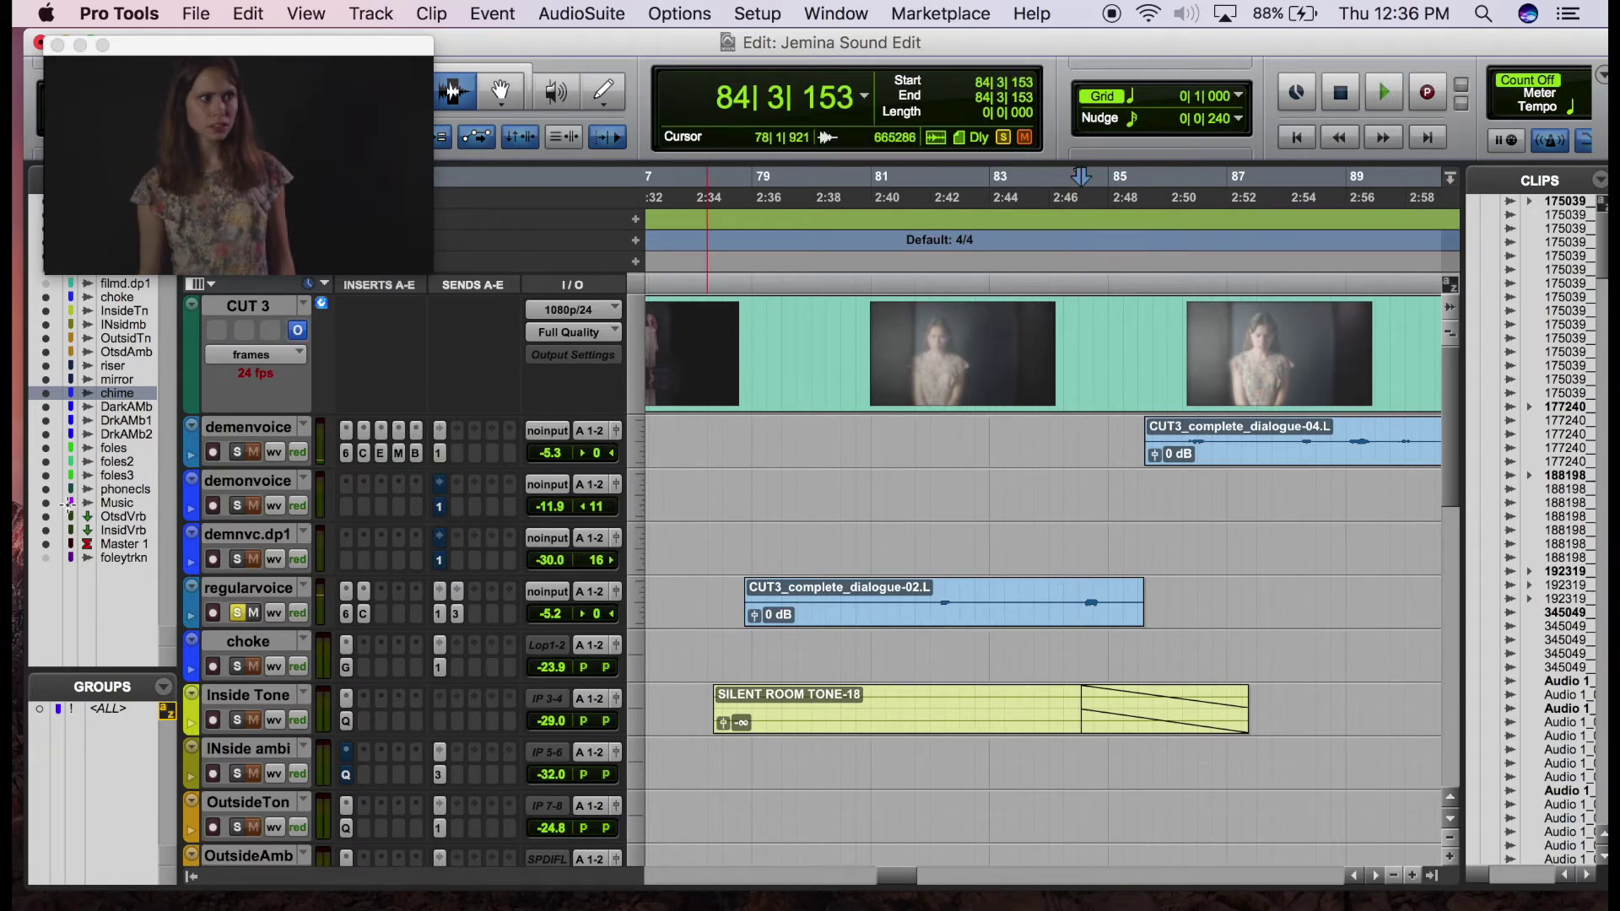
Solo demenvoice, then open and close its BIAS FX plug-in
{"action": "left_click", "coordinate": [232, 453]}
{"action": "left_click", "coordinate": [417, 454]}
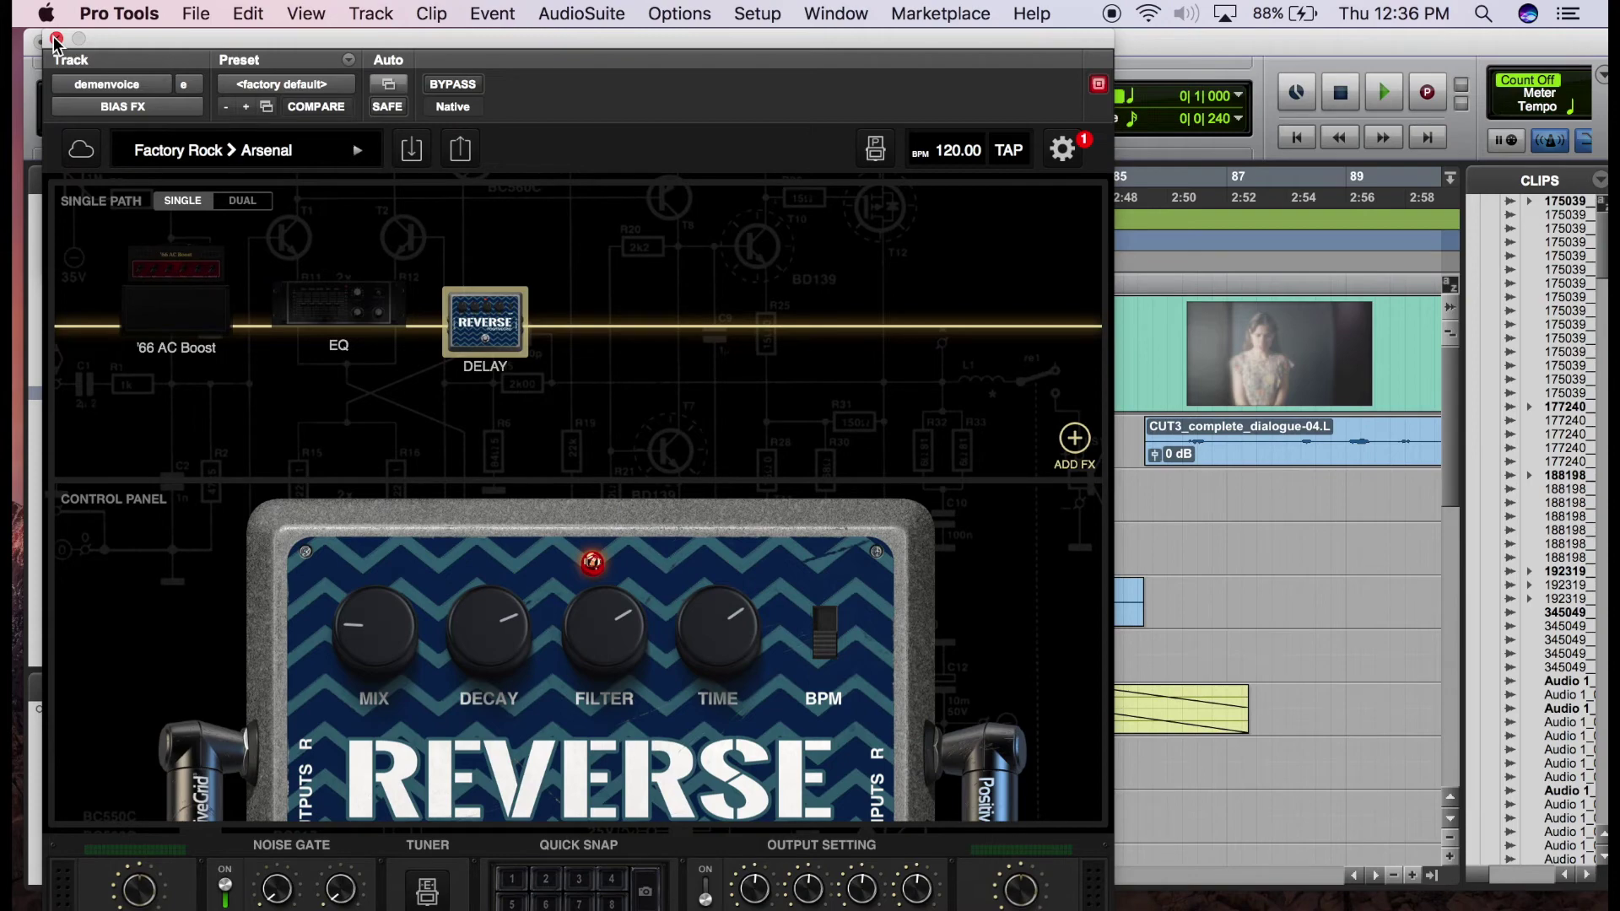
{"action": "left_click", "coordinate": [55, 40]}
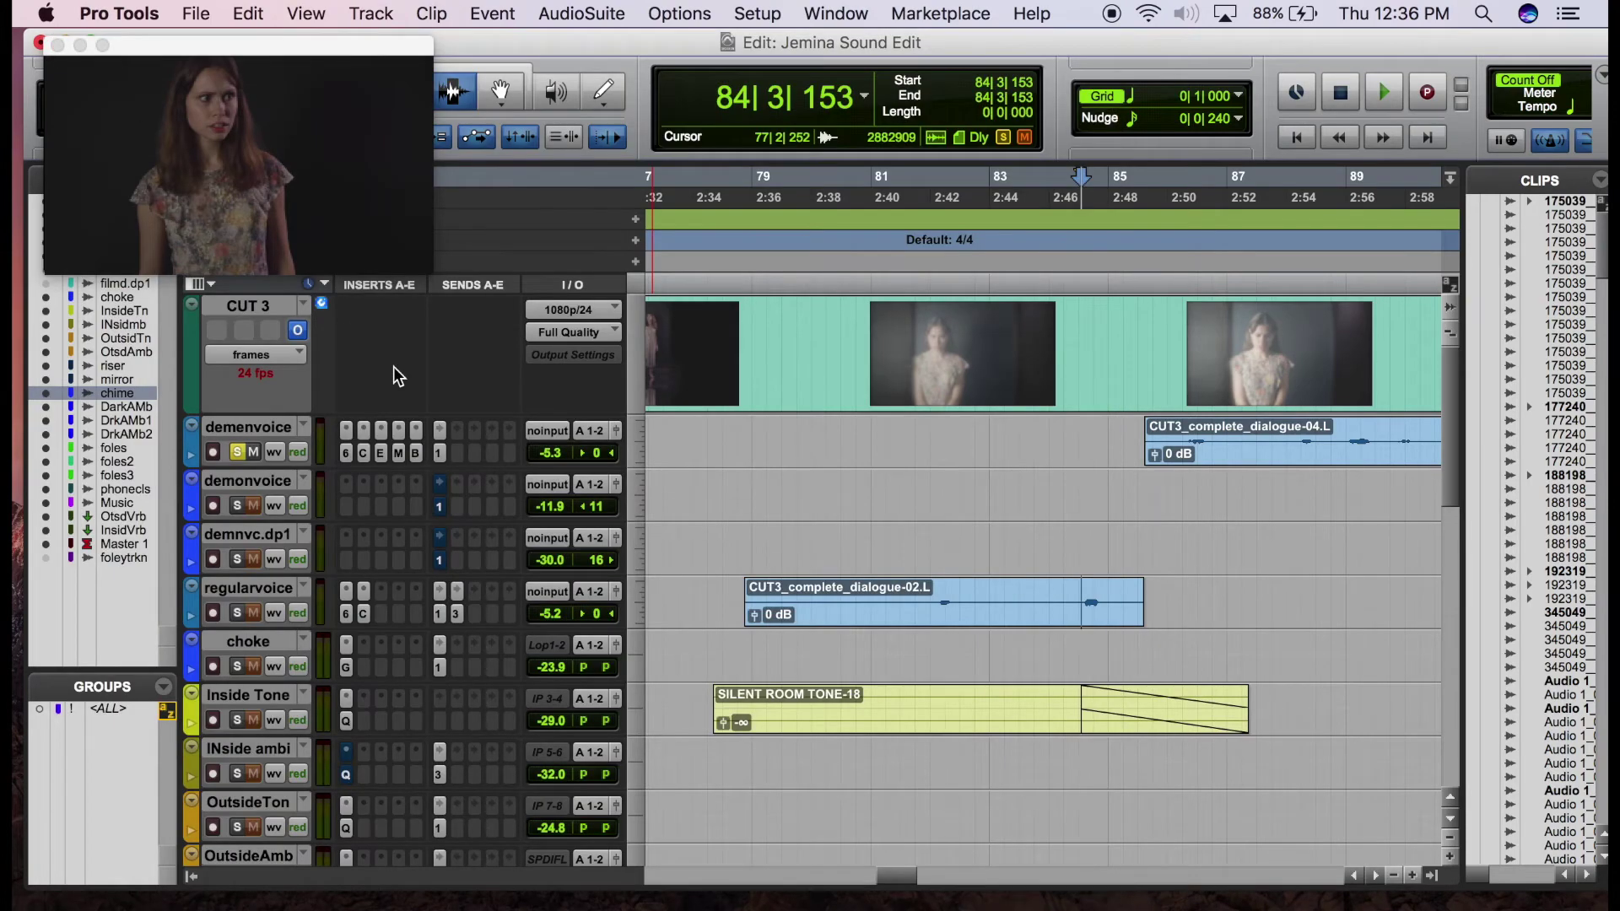
Play demenvoice's dialogue-04 clip from 86|1|280, then turn off demenvoice's solo
{"action": "left_click", "coordinate": [1174, 459]}
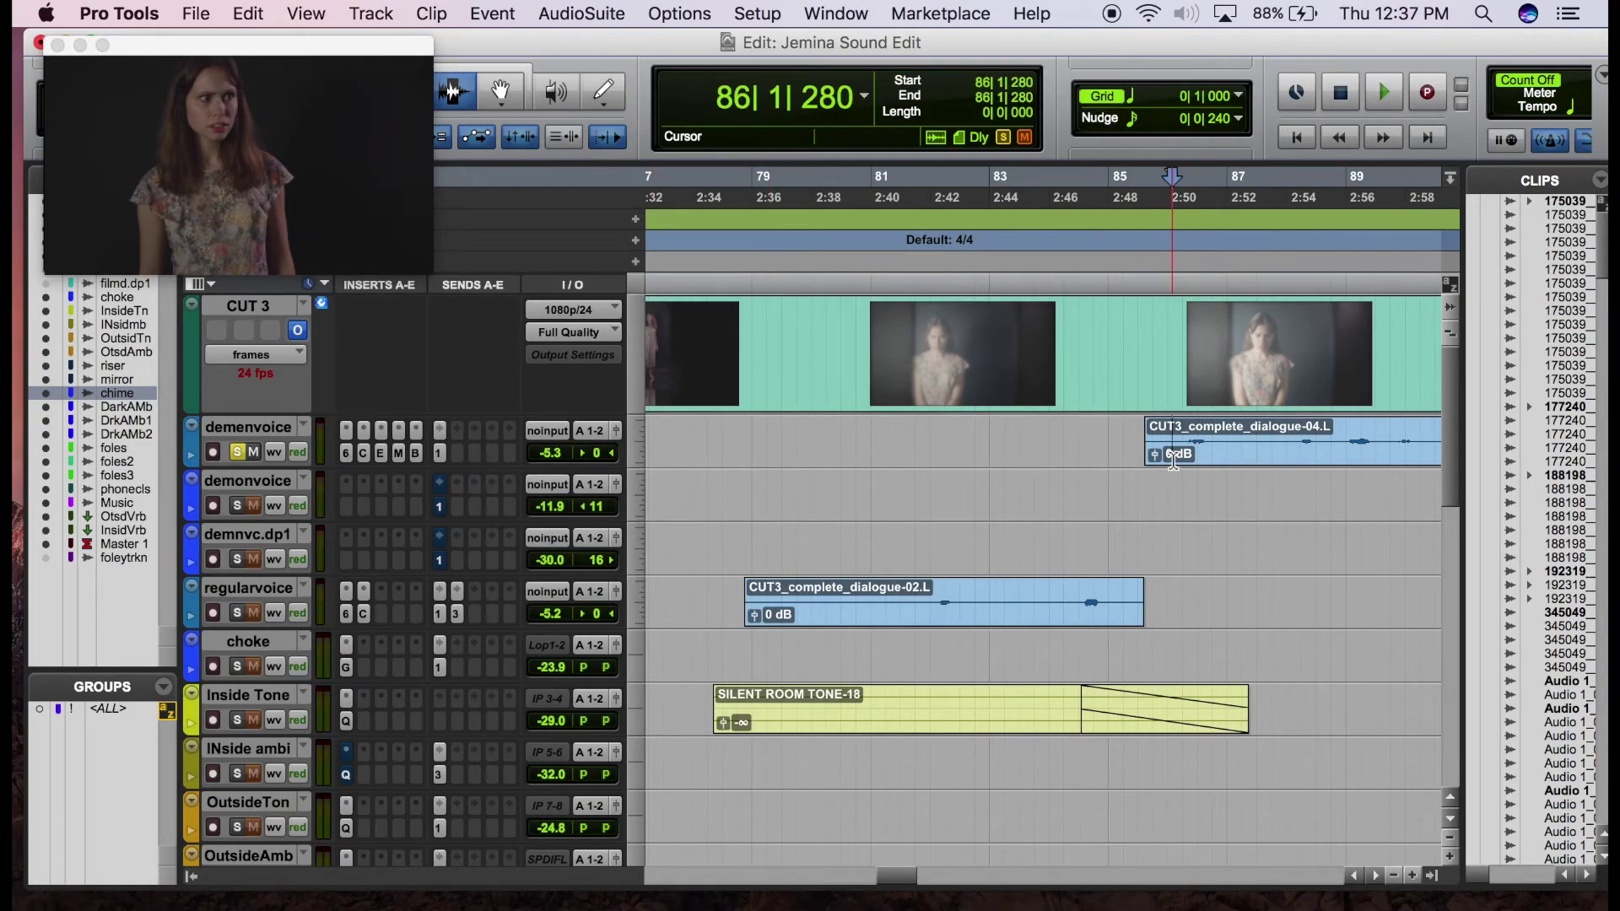
{"action": "key", "text": "space"}
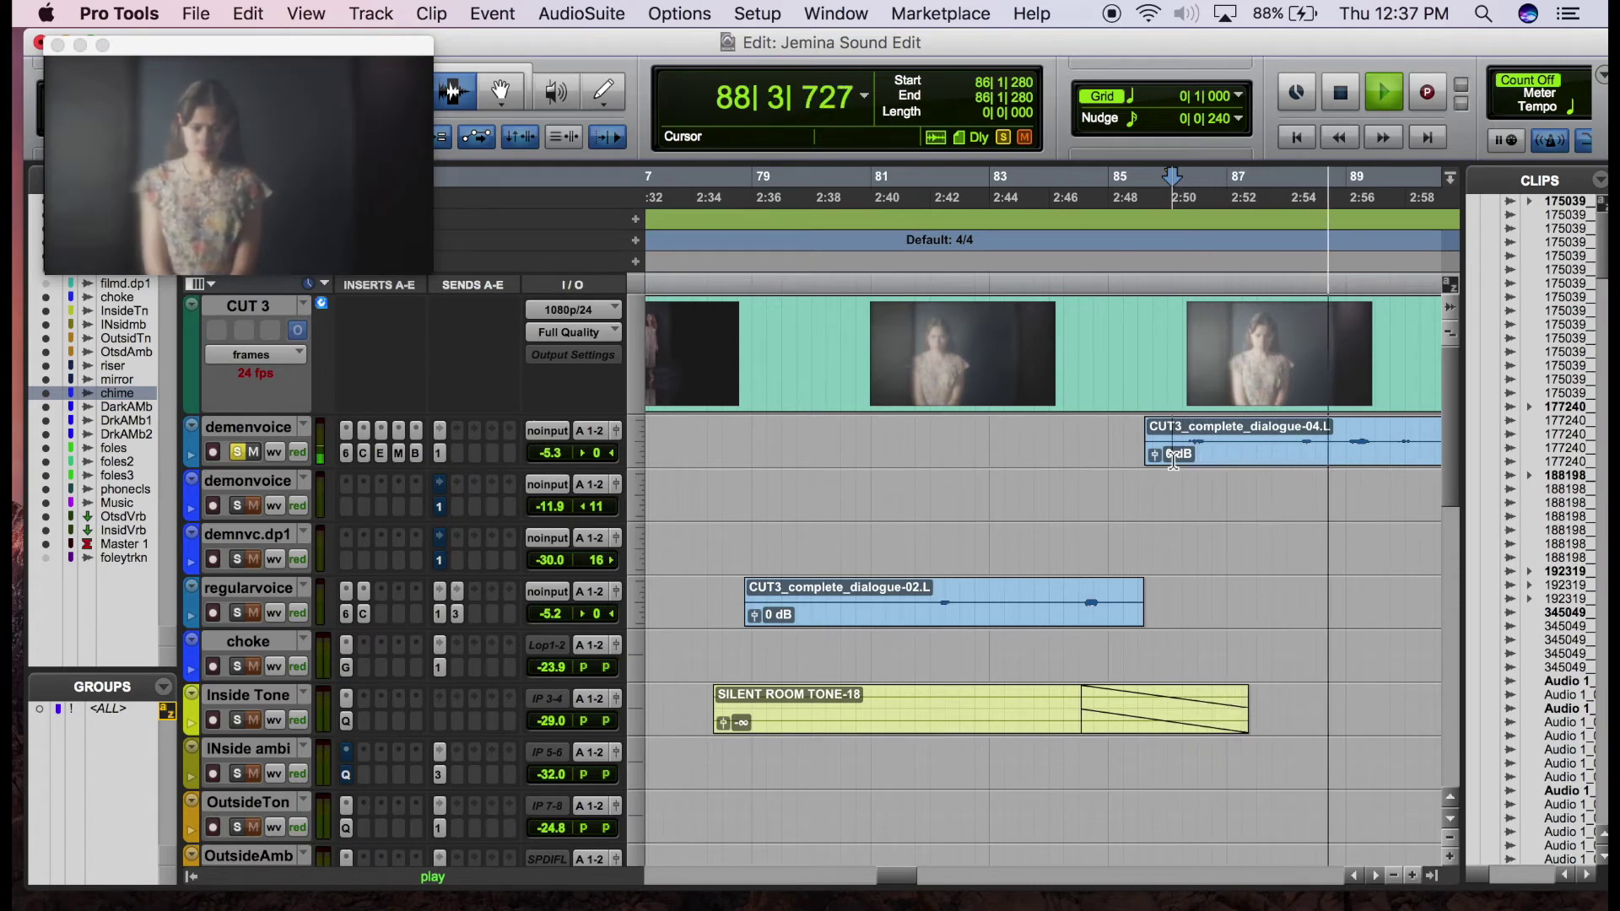
{"action": "key", "text": "space"}
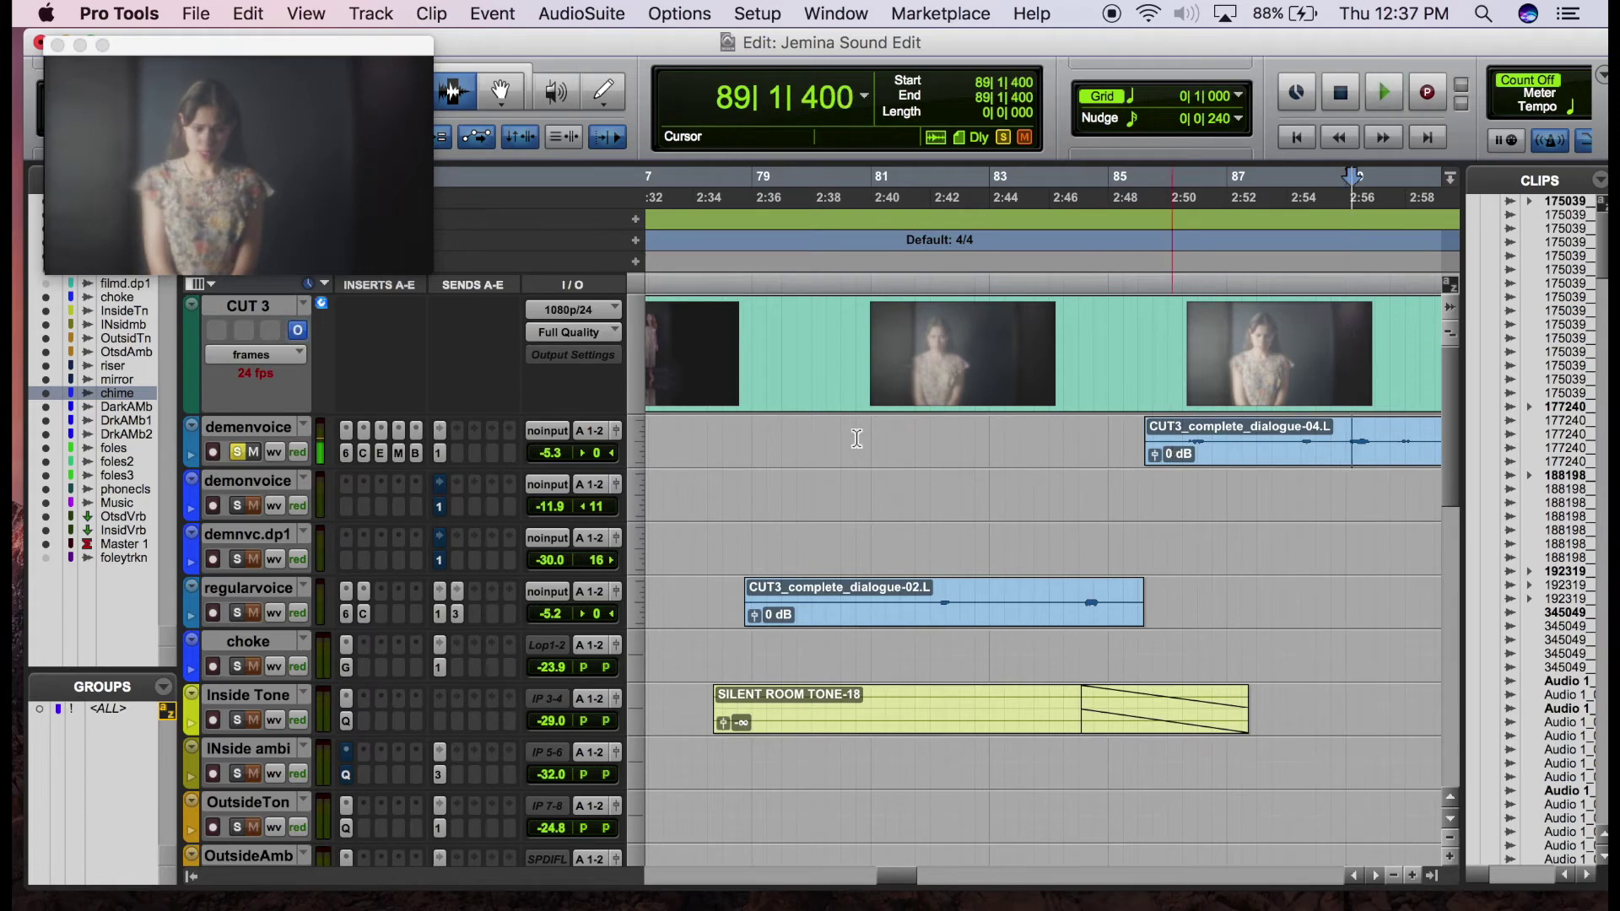
{"action": "left_click", "coordinate": [241, 453]}
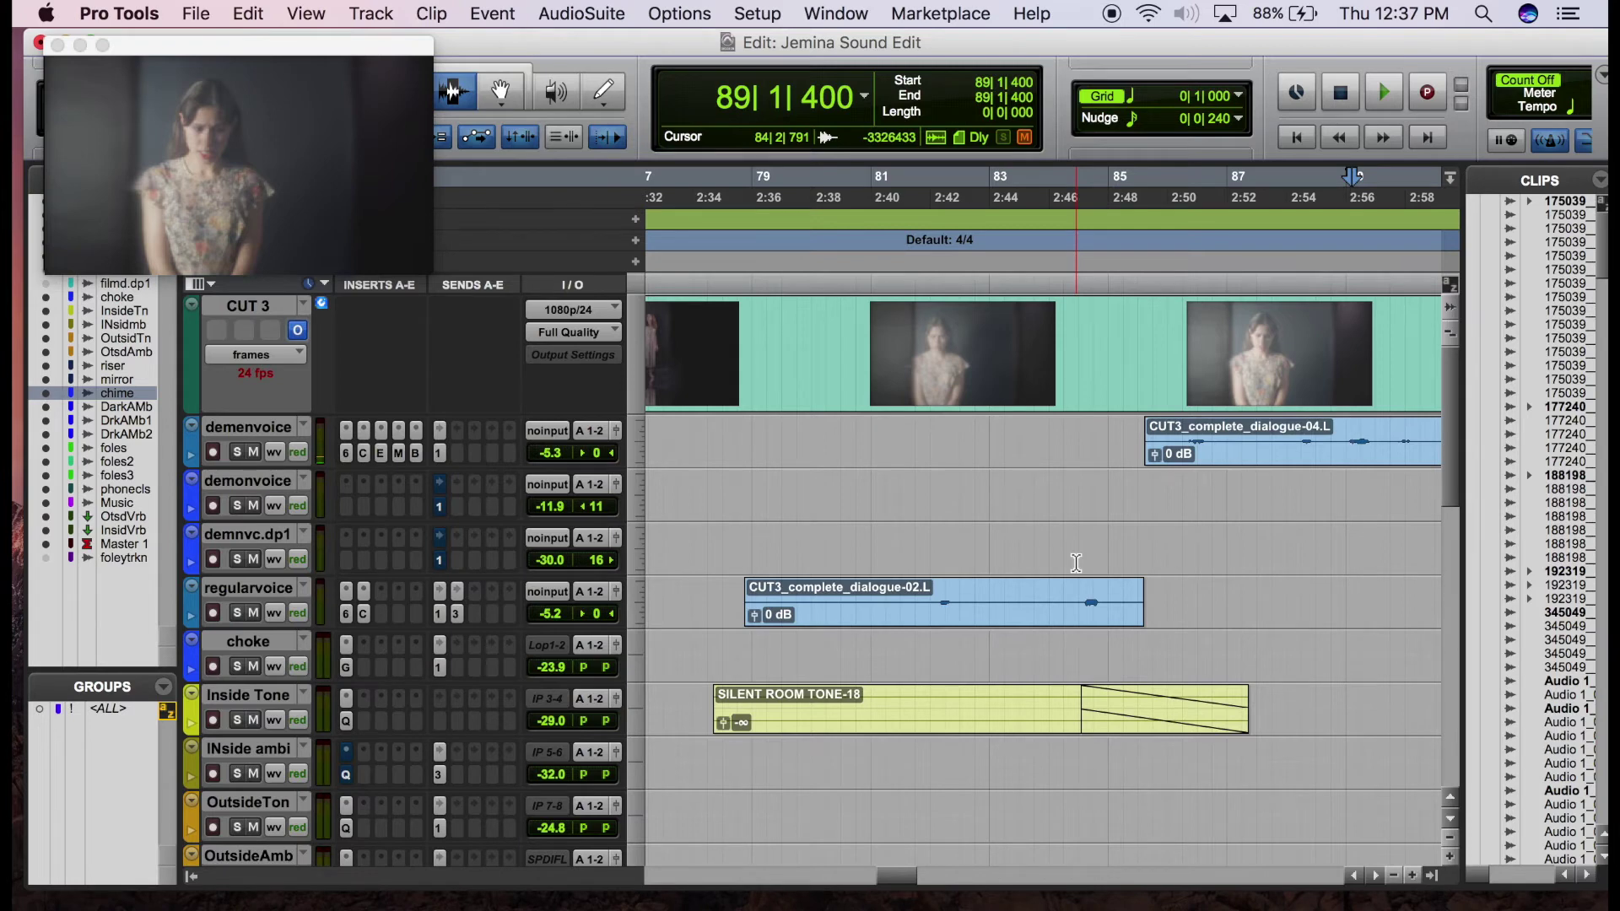
Solo demenvoice and play the dialogue from 117|1|106 beside the dialogue-20 clip
{"action": "scroll", "coordinate": [1076, 562], "scroll_direction": "right", "scroll_amount": 10}
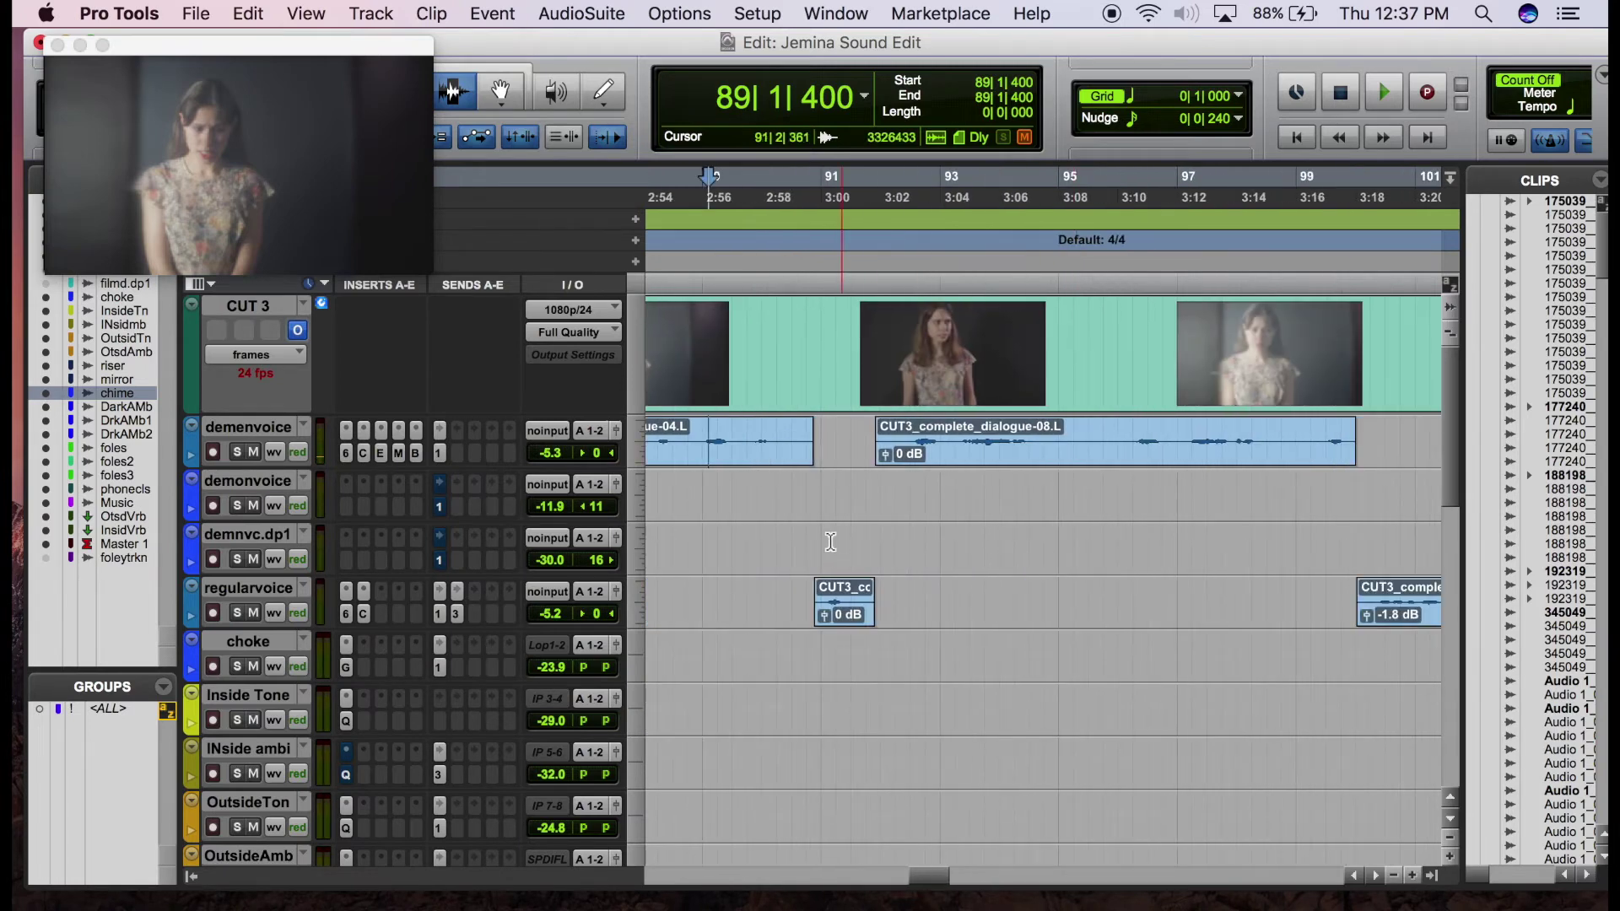
{"action": "scroll", "coordinate": [844, 542], "scroll_direction": "right", "scroll_amount": 20}
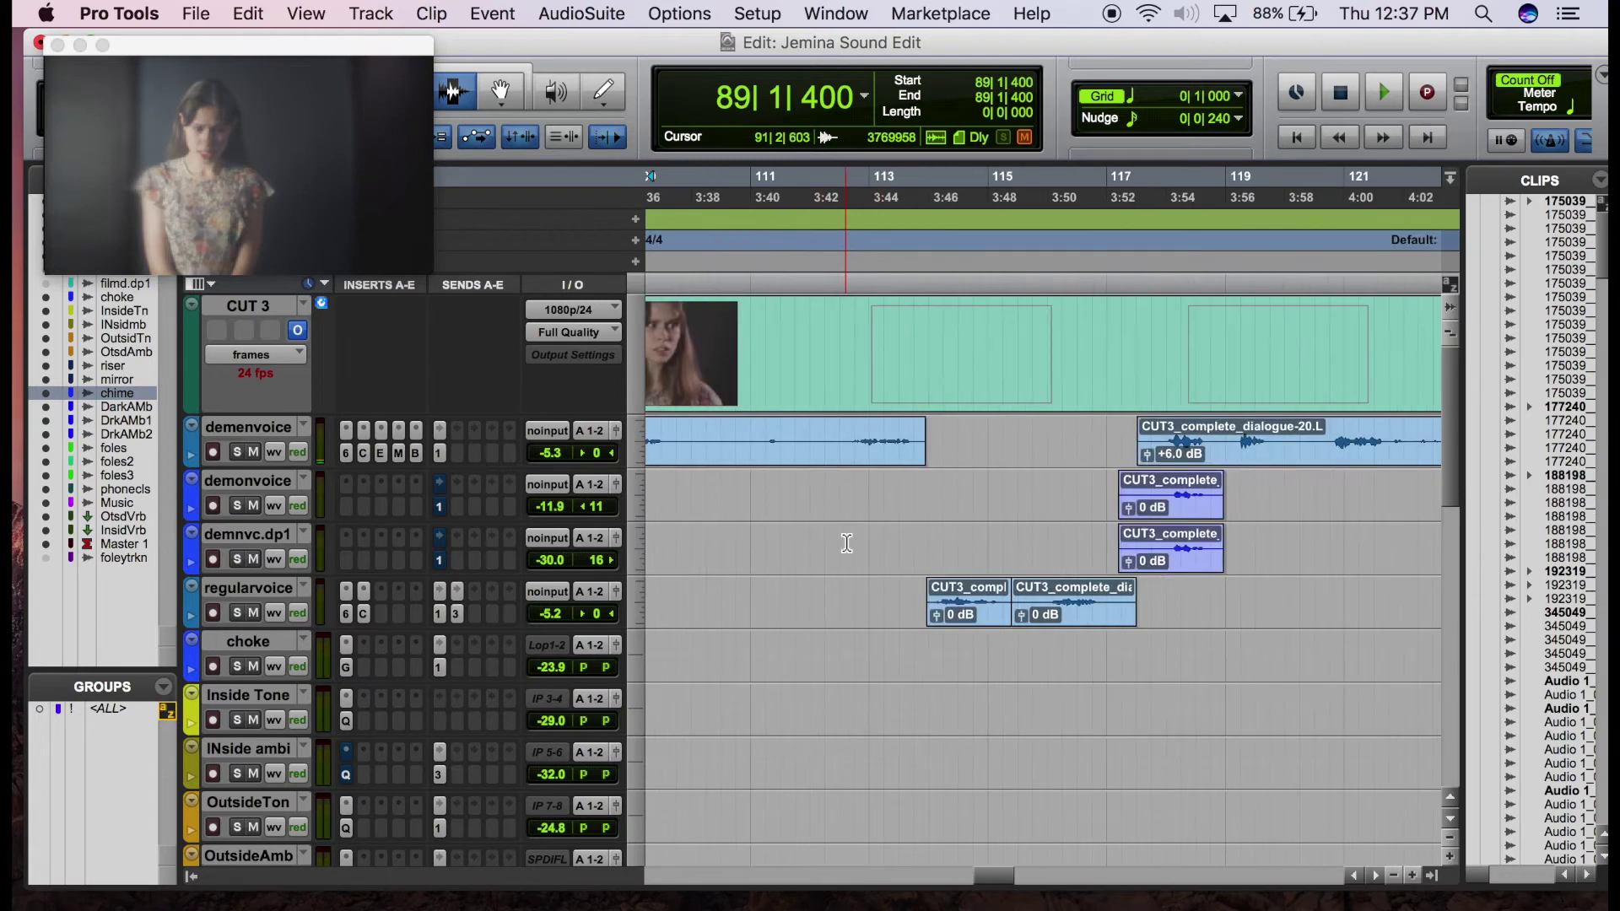
{"action": "left_click", "coordinate": [1132, 447]}
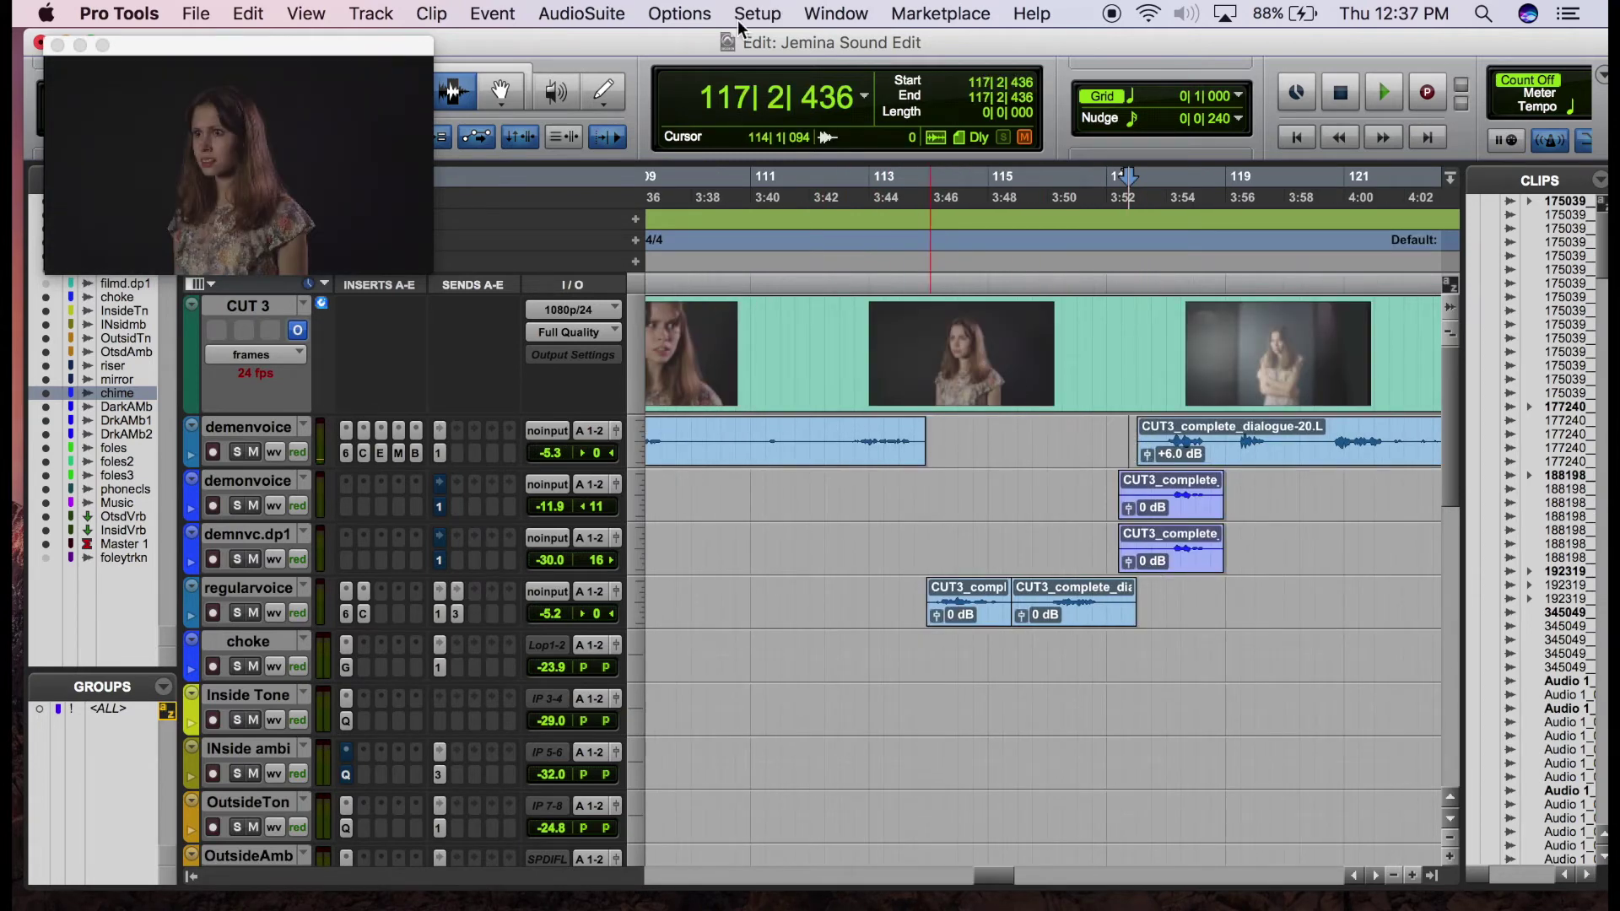
{"action": "left_click", "coordinate": [582, 14]}
{"action": "left_click", "coordinate": [579, 14]}
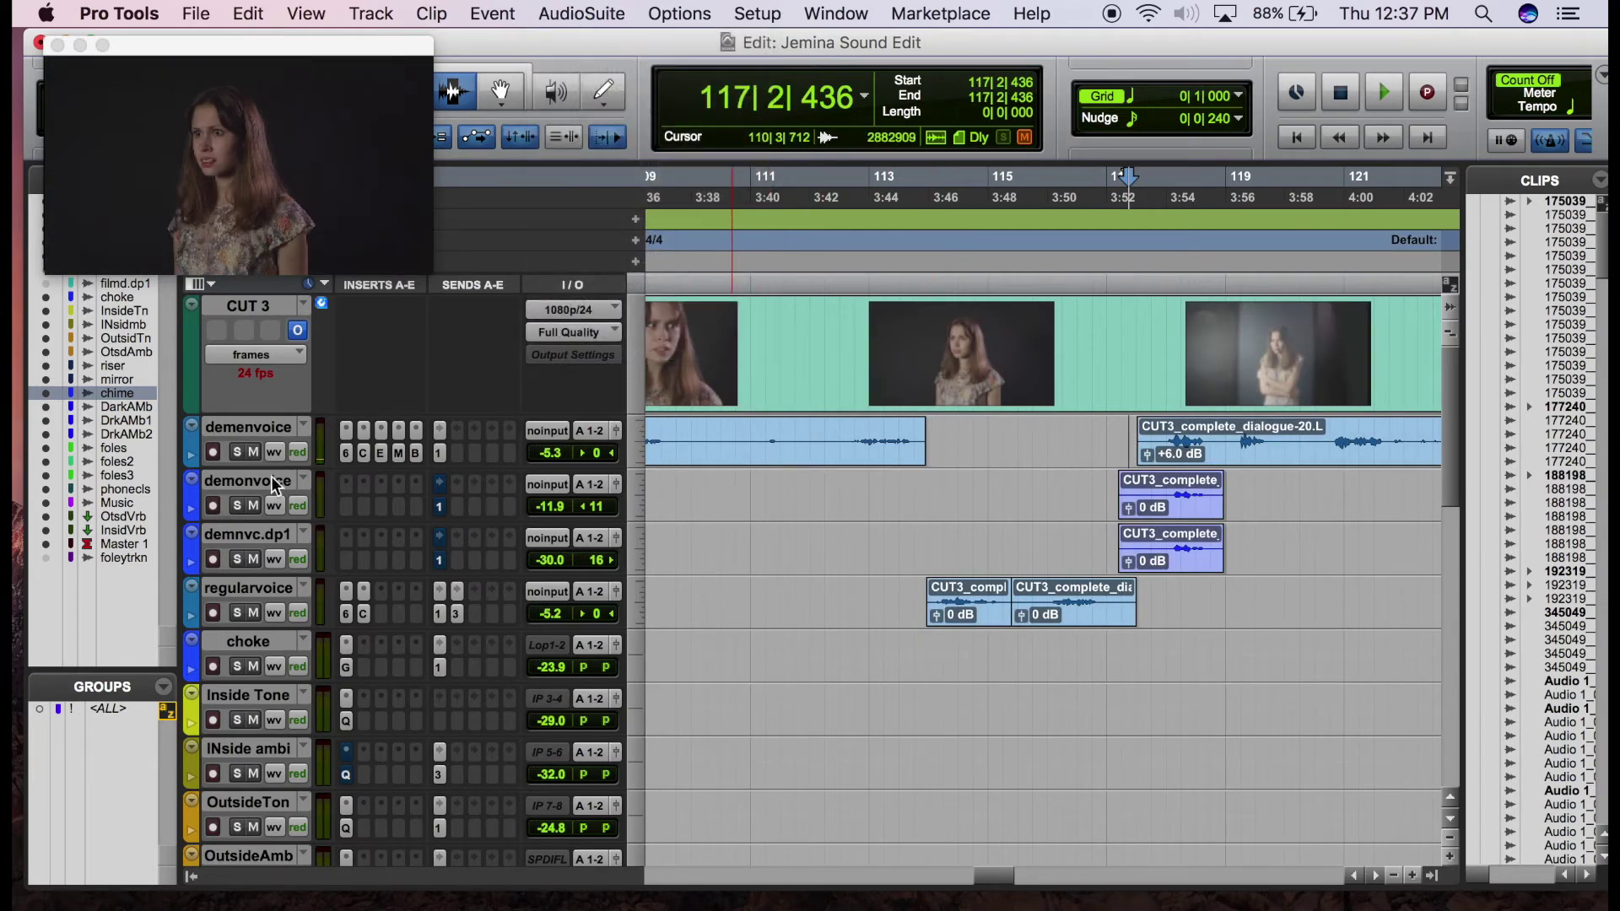
{"action": "left_click", "coordinate": [238, 452]}
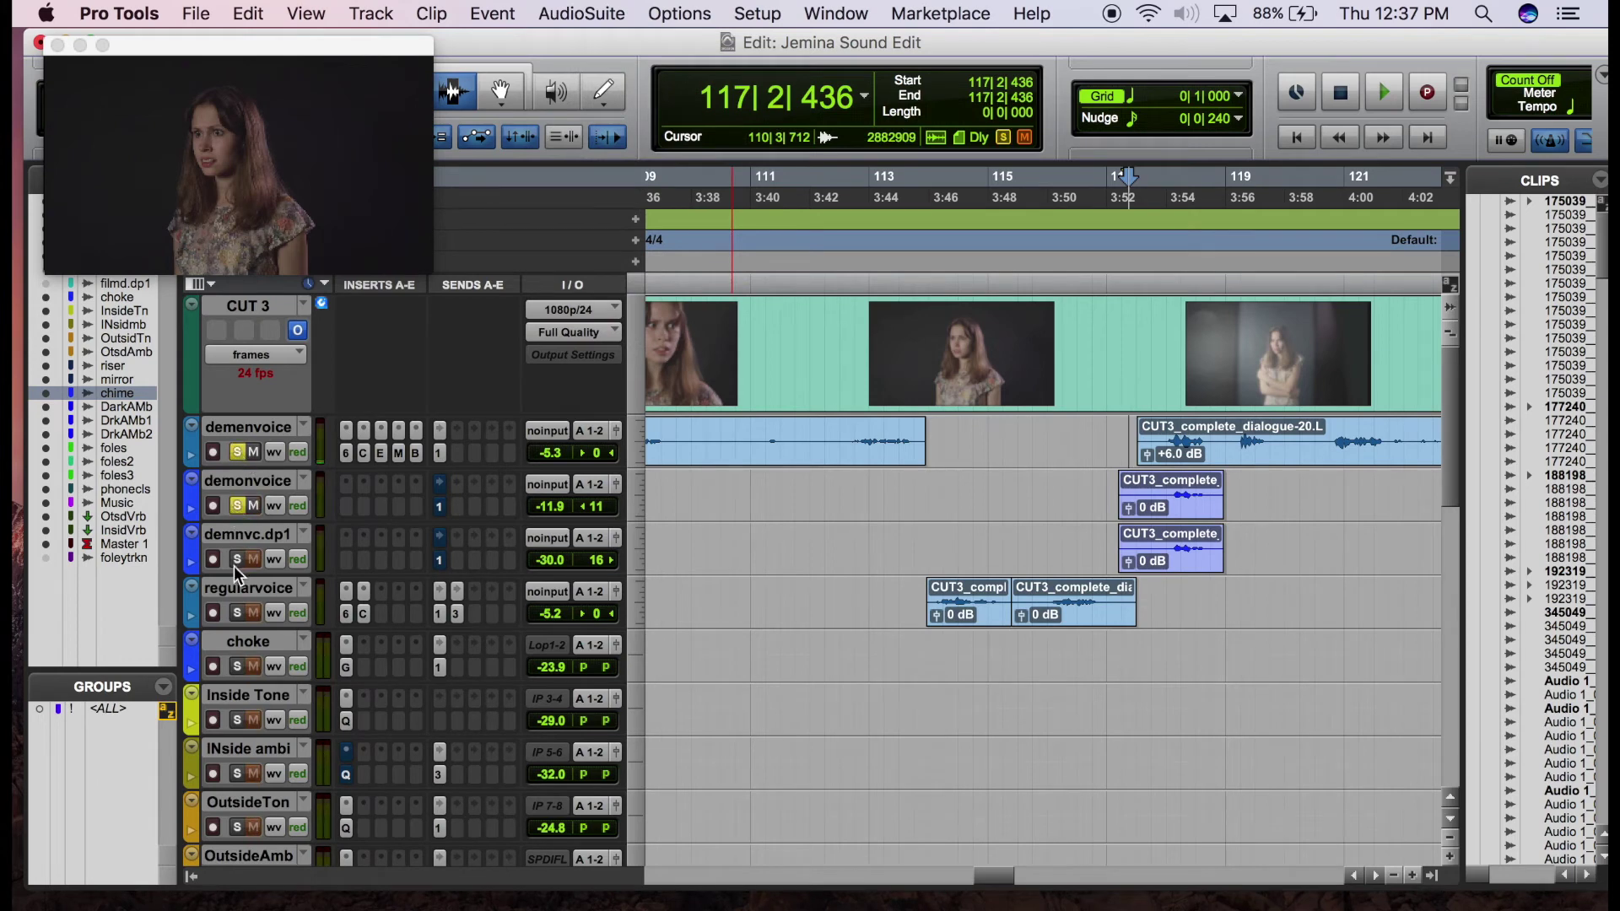
{"action": "left_click", "coordinate": [1131, 447]}
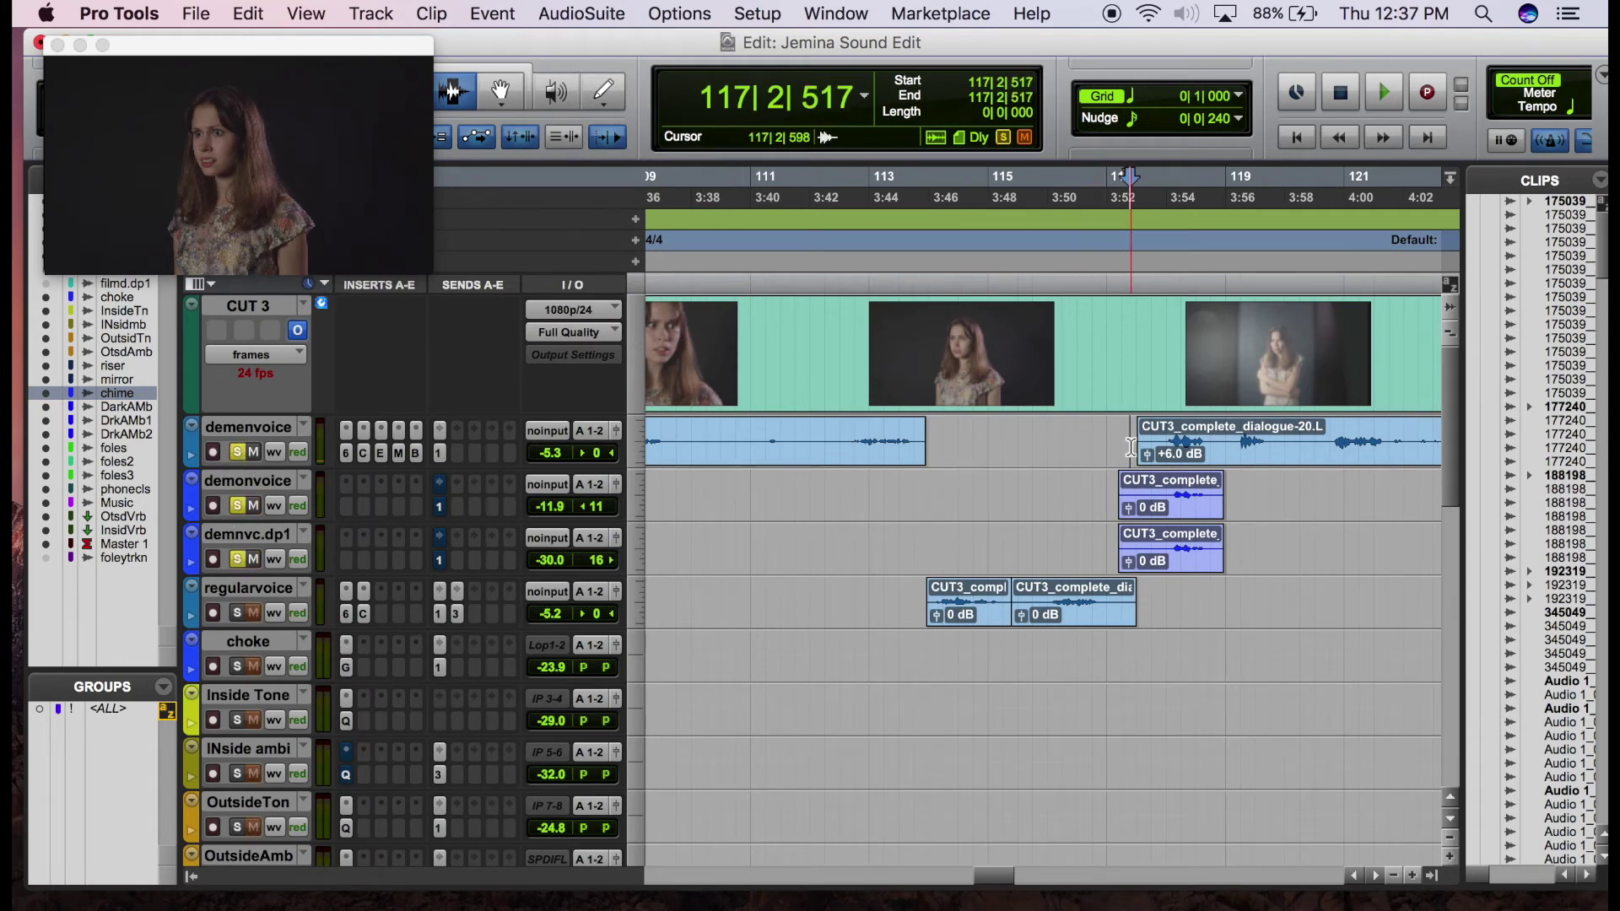
{"action": "left_click", "coordinate": [1109, 464]}
{"action": "key", "text": "space"}
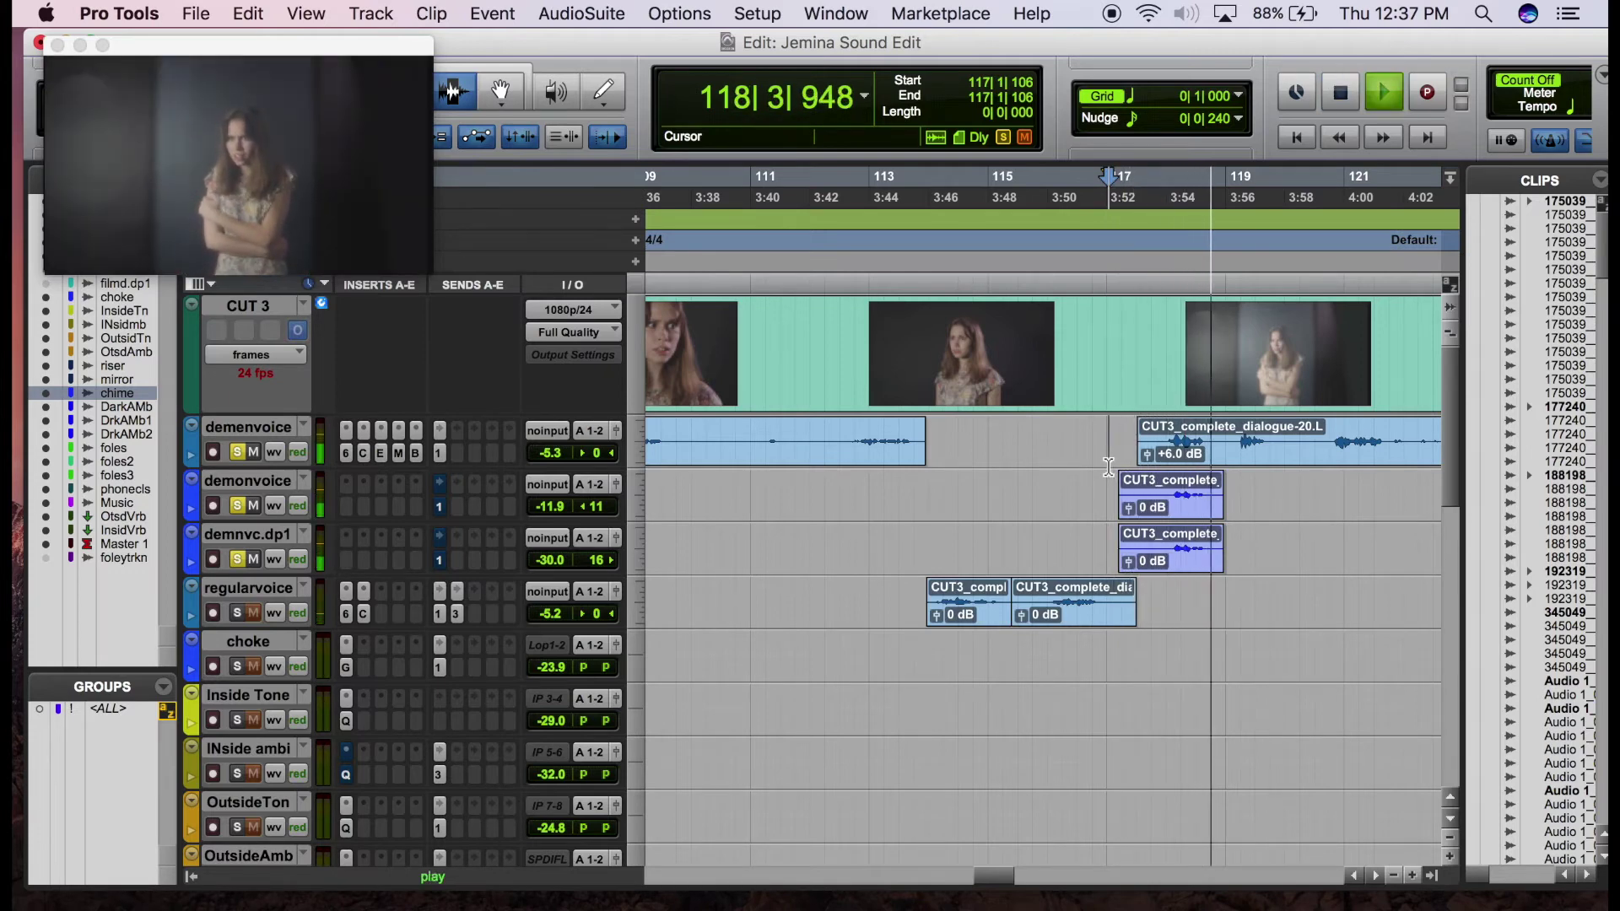
{"action": "key", "text": "space"}
Play the CUT3_complete dialogue from 166|3|421, stopping at 168|3|507
{"action": "scroll", "coordinate": [1109, 466], "scroll_direction": "right", "scroll_amount": 5}
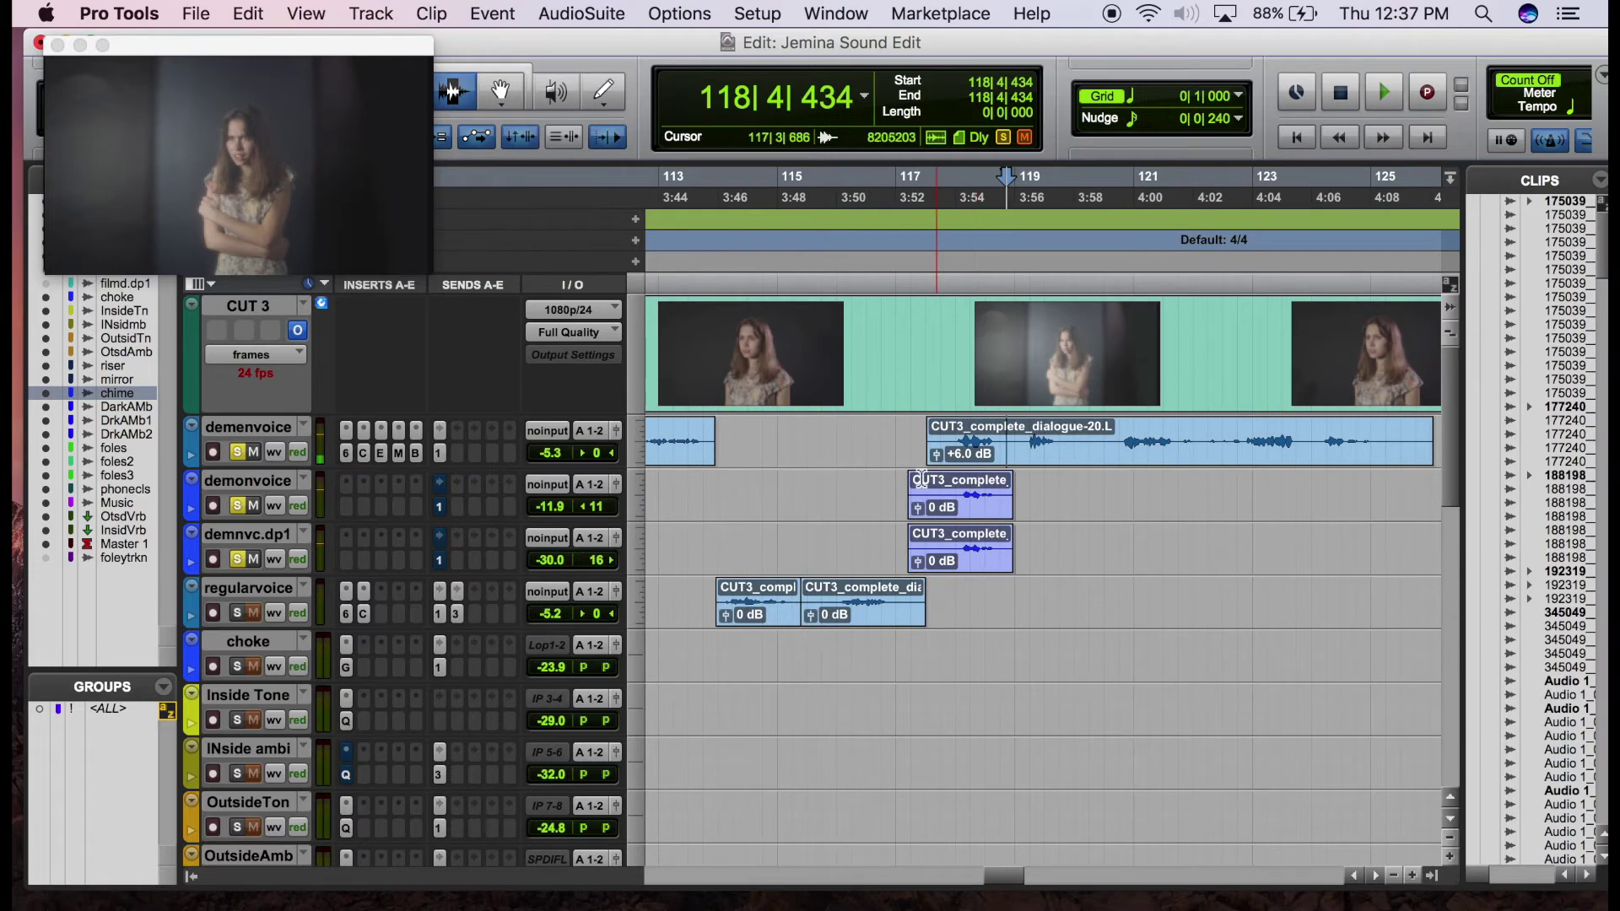
{"action": "scroll", "coordinate": [920, 479], "scroll_direction": "right", "scroll_amount": 20}
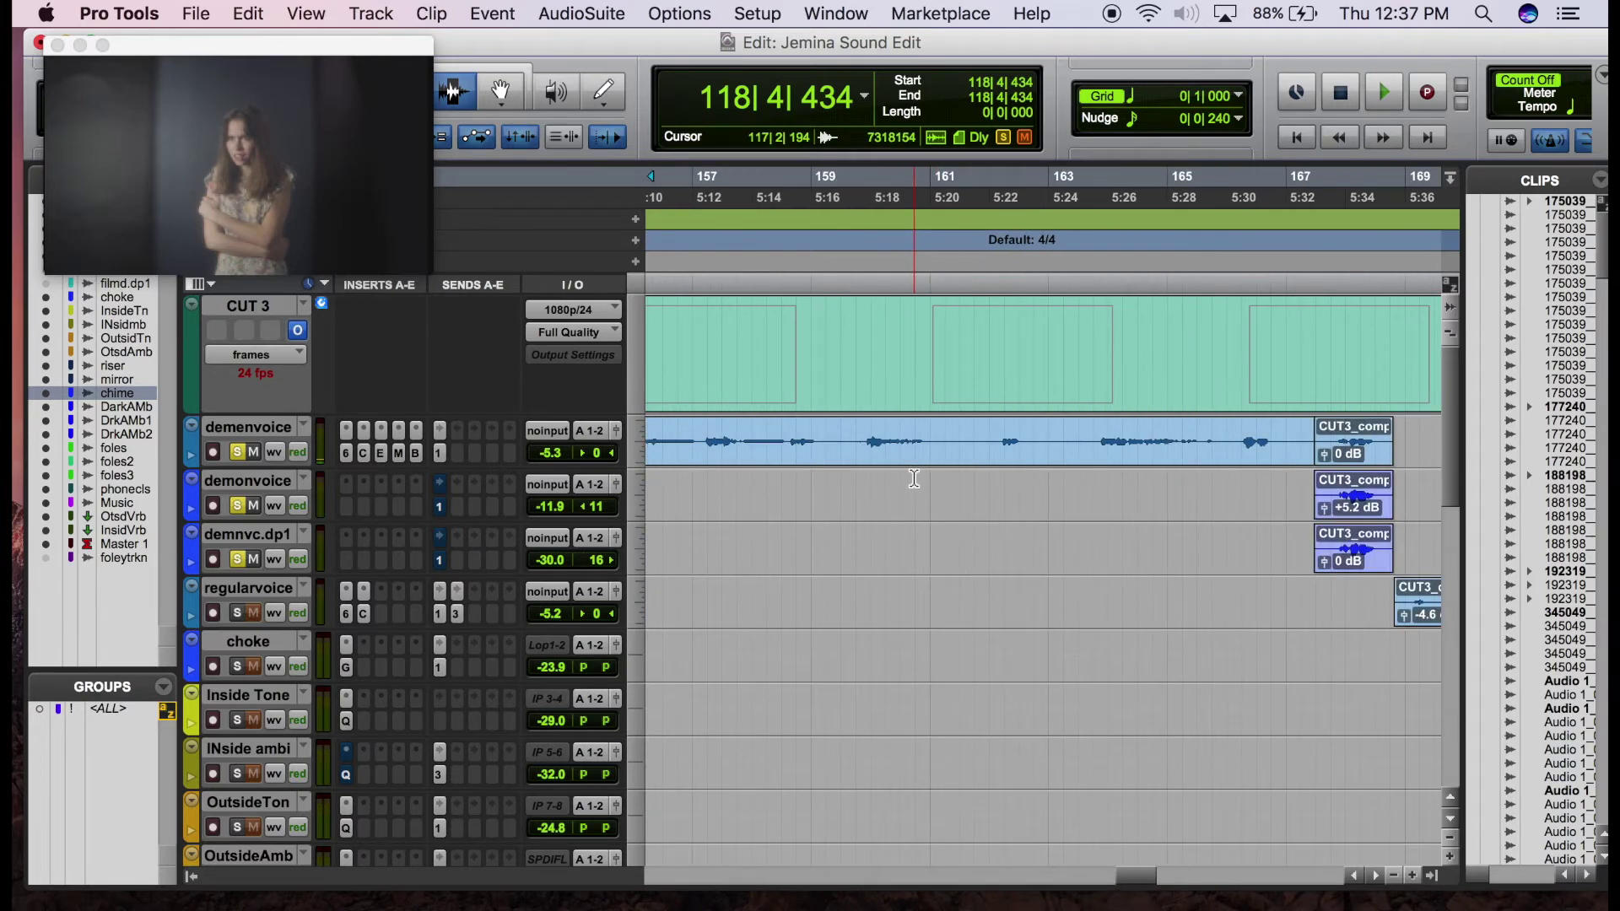
{"action": "scroll", "coordinate": [914, 478], "scroll_direction": "right", "scroll_amount": 8}
{"action": "left_click", "coordinate": [914, 473]}
{"action": "left_click", "coordinate": [943, 464]}
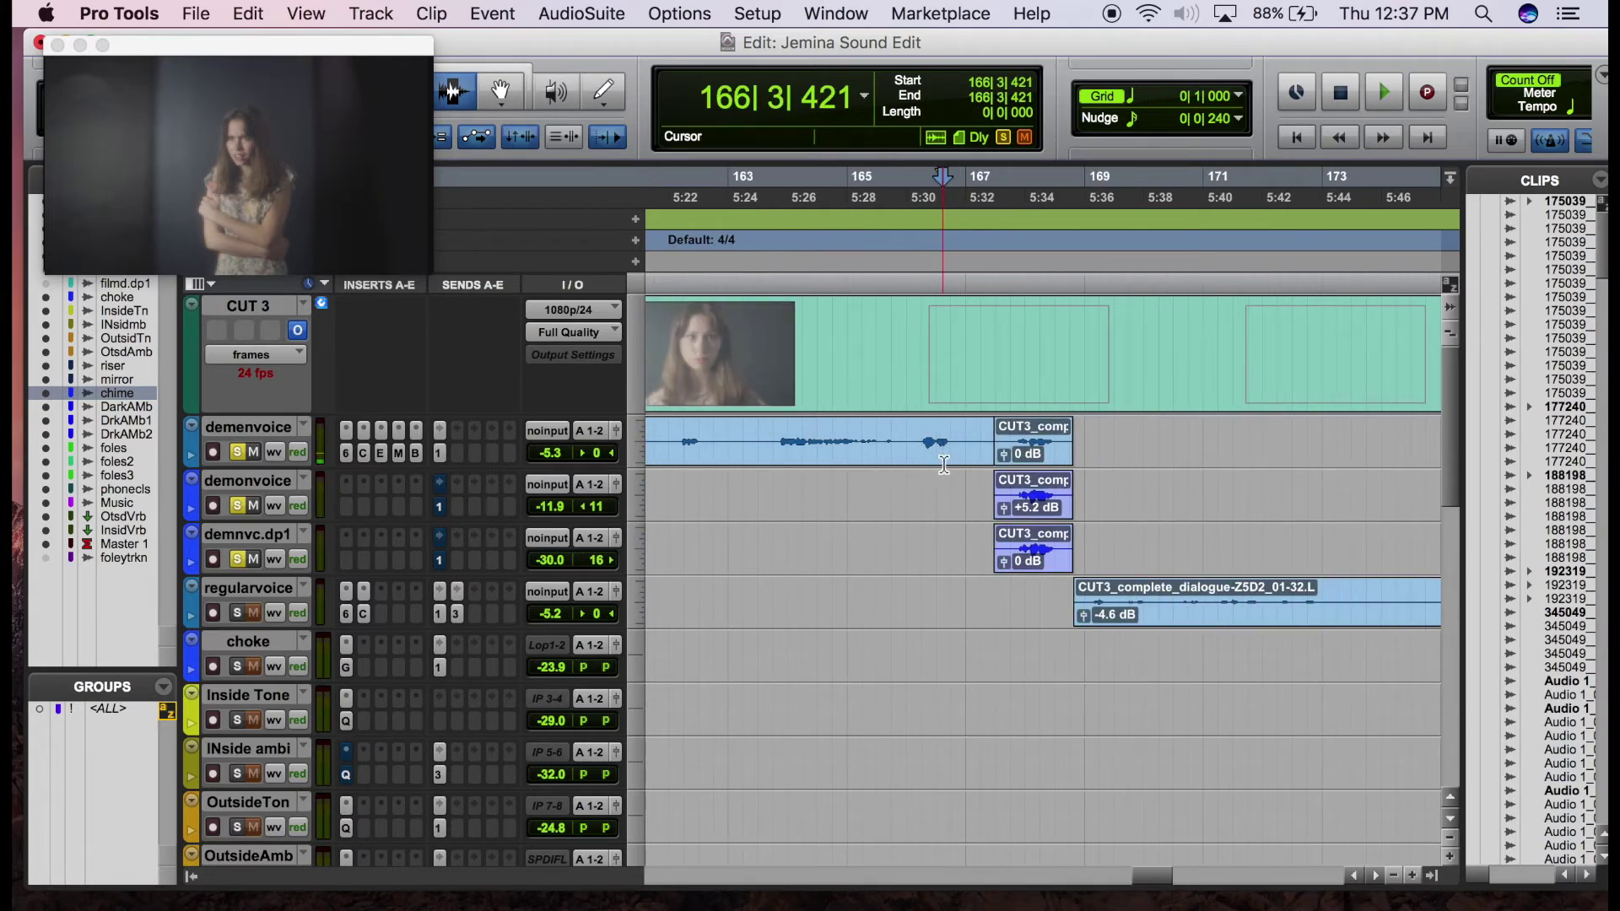
{"action": "key", "text": "space"}
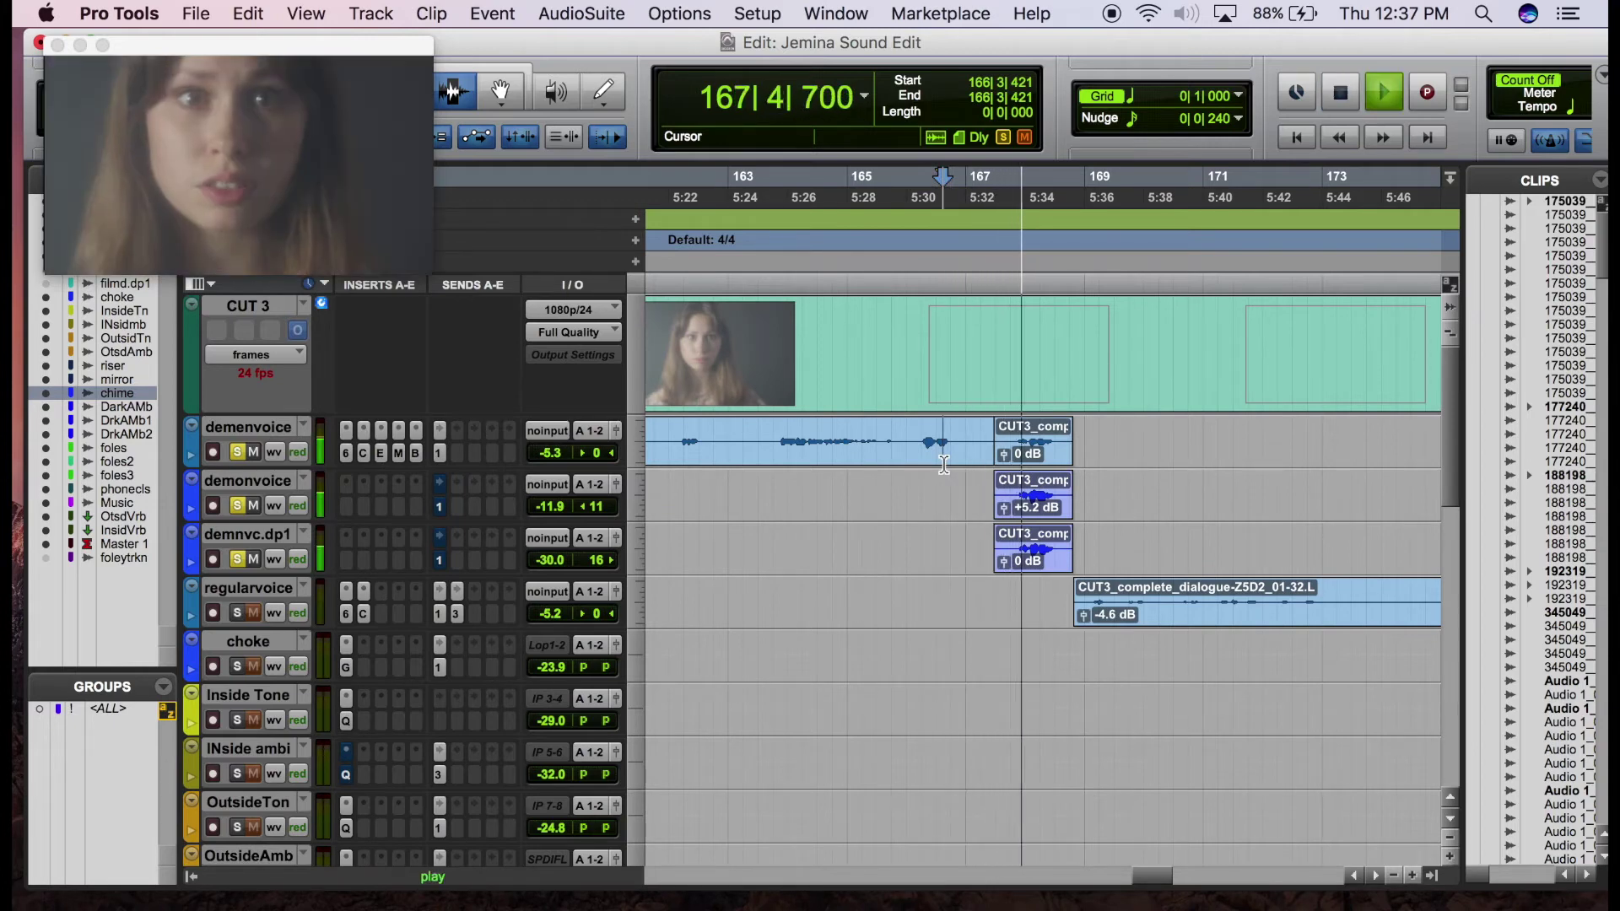
{"action": "key", "text": "space"}
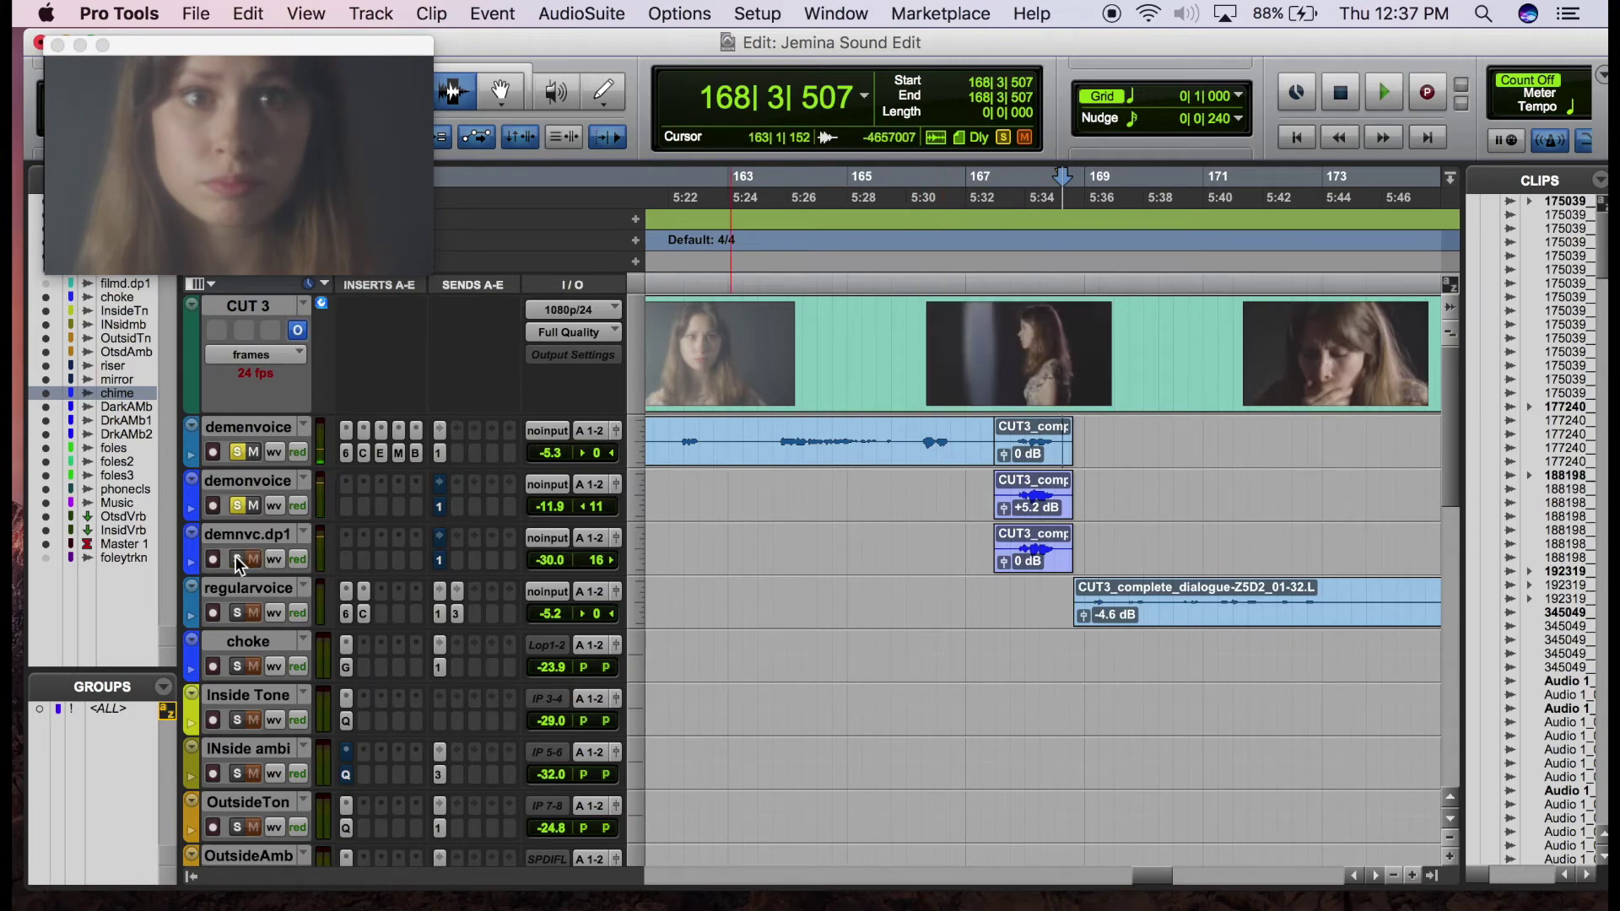
Move the playback point from bar 173 to bar 182, selecting the chime track there
{"action": "scroll", "coordinate": [968, 523], "scroll_direction": "down", "scroll_amount": 10}
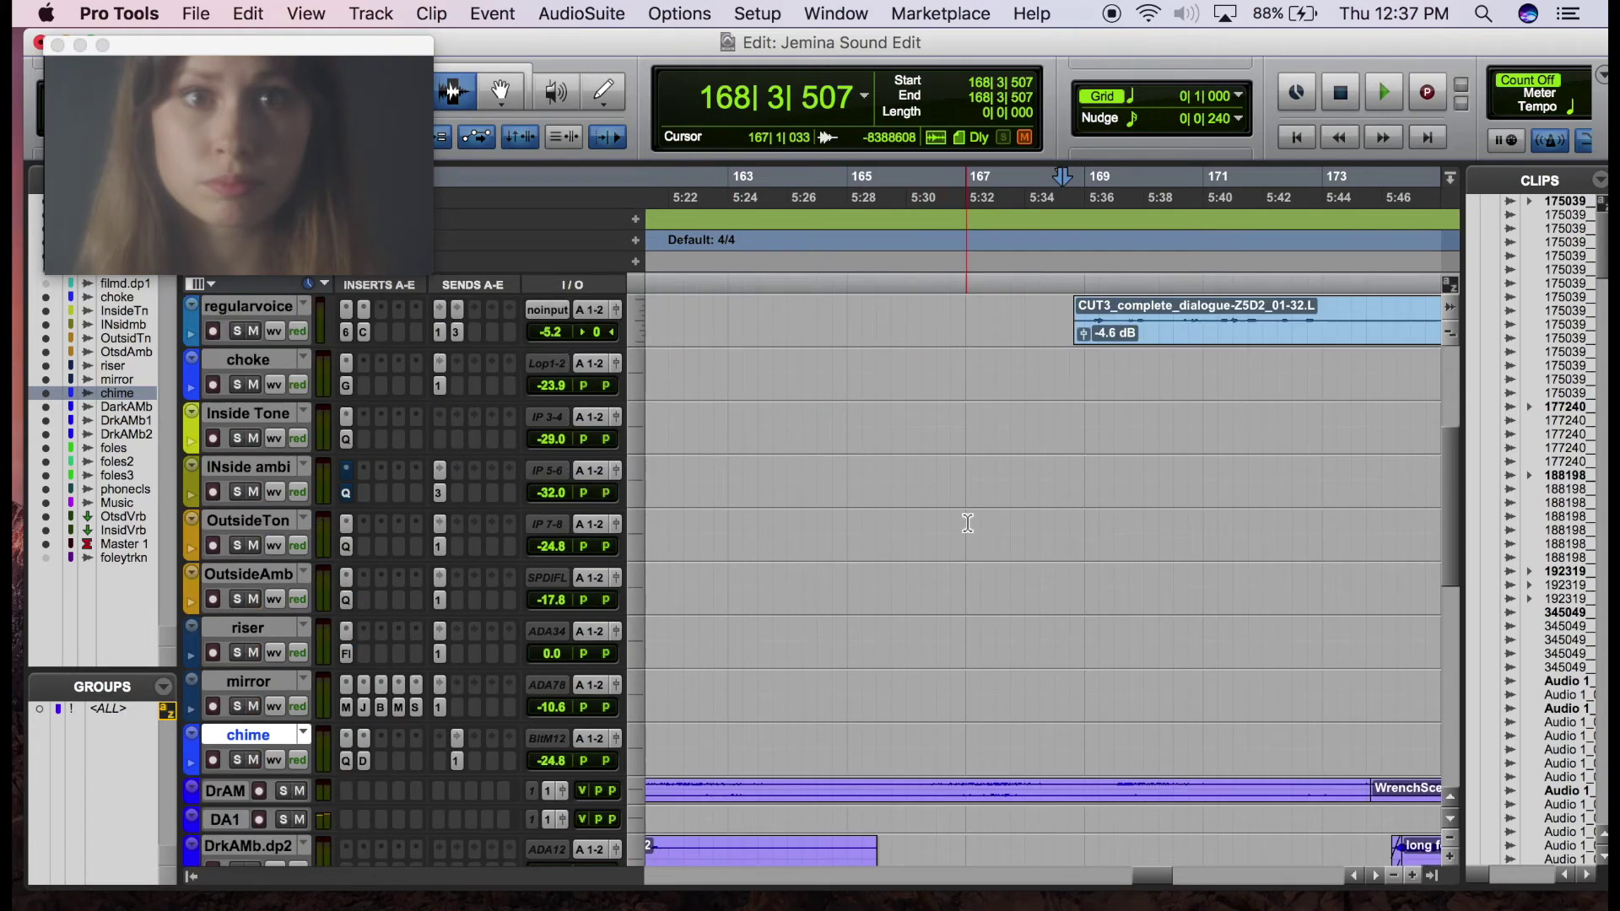
{"action": "scroll", "coordinate": [968, 523], "scroll_direction": "right", "scroll_amount": 5}
{"action": "scroll", "coordinate": [968, 523], "scroll_direction": "down", "scroll_amount": 1}
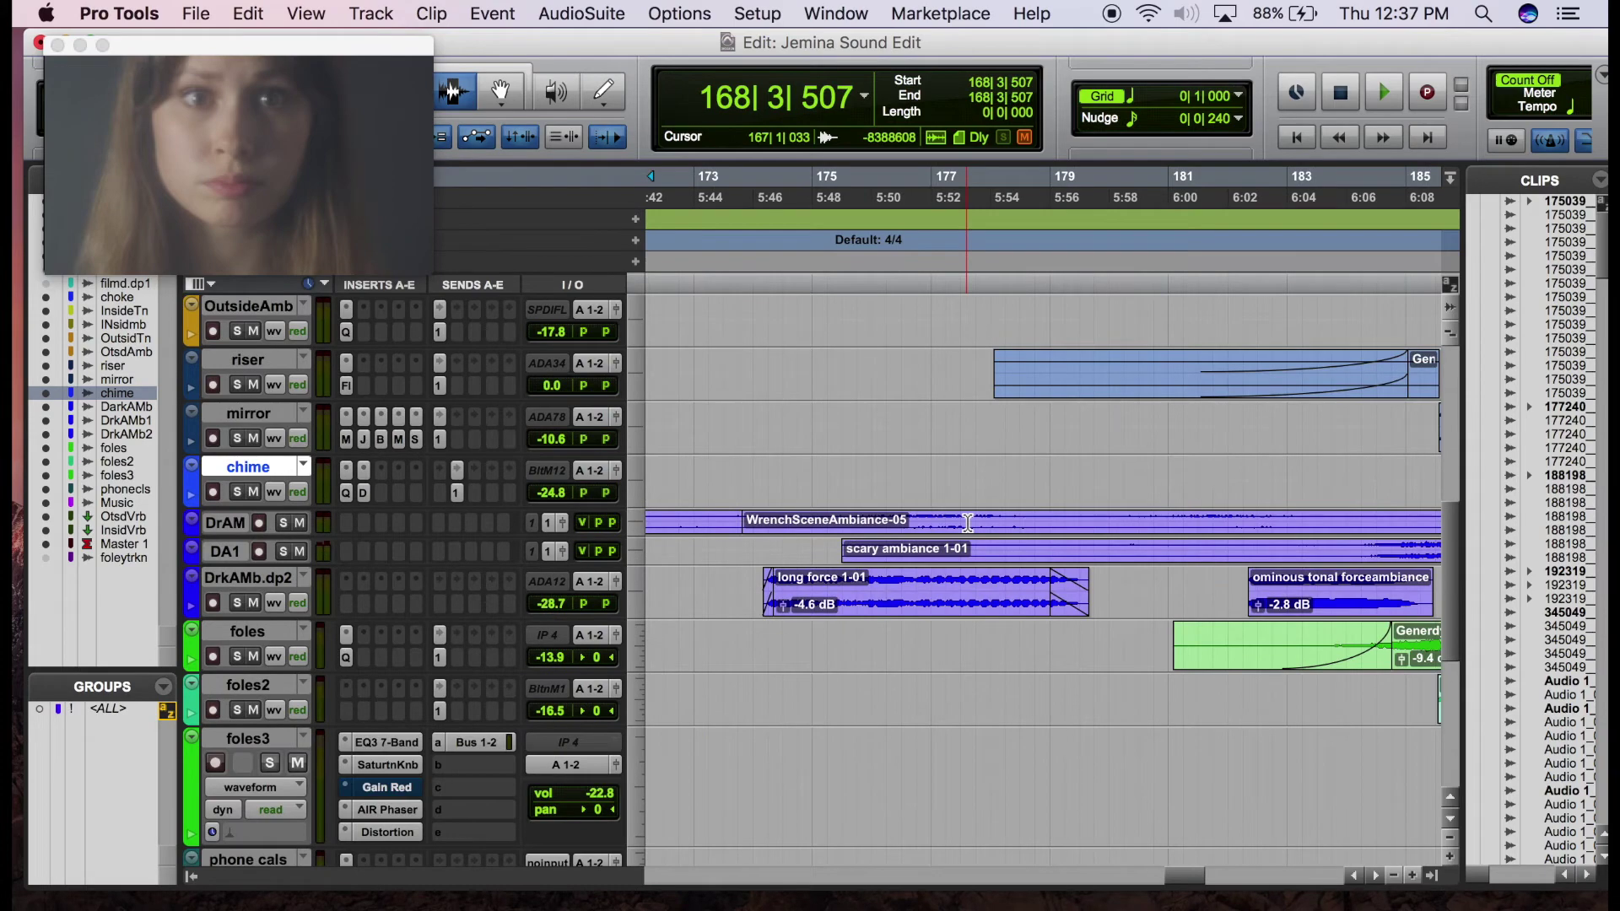
{"action": "left_click", "coordinate": [762, 540]}
{"action": "scroll", "coordinate": [777, 430], "scroll_direction": "right", "scroll_amount": 5}
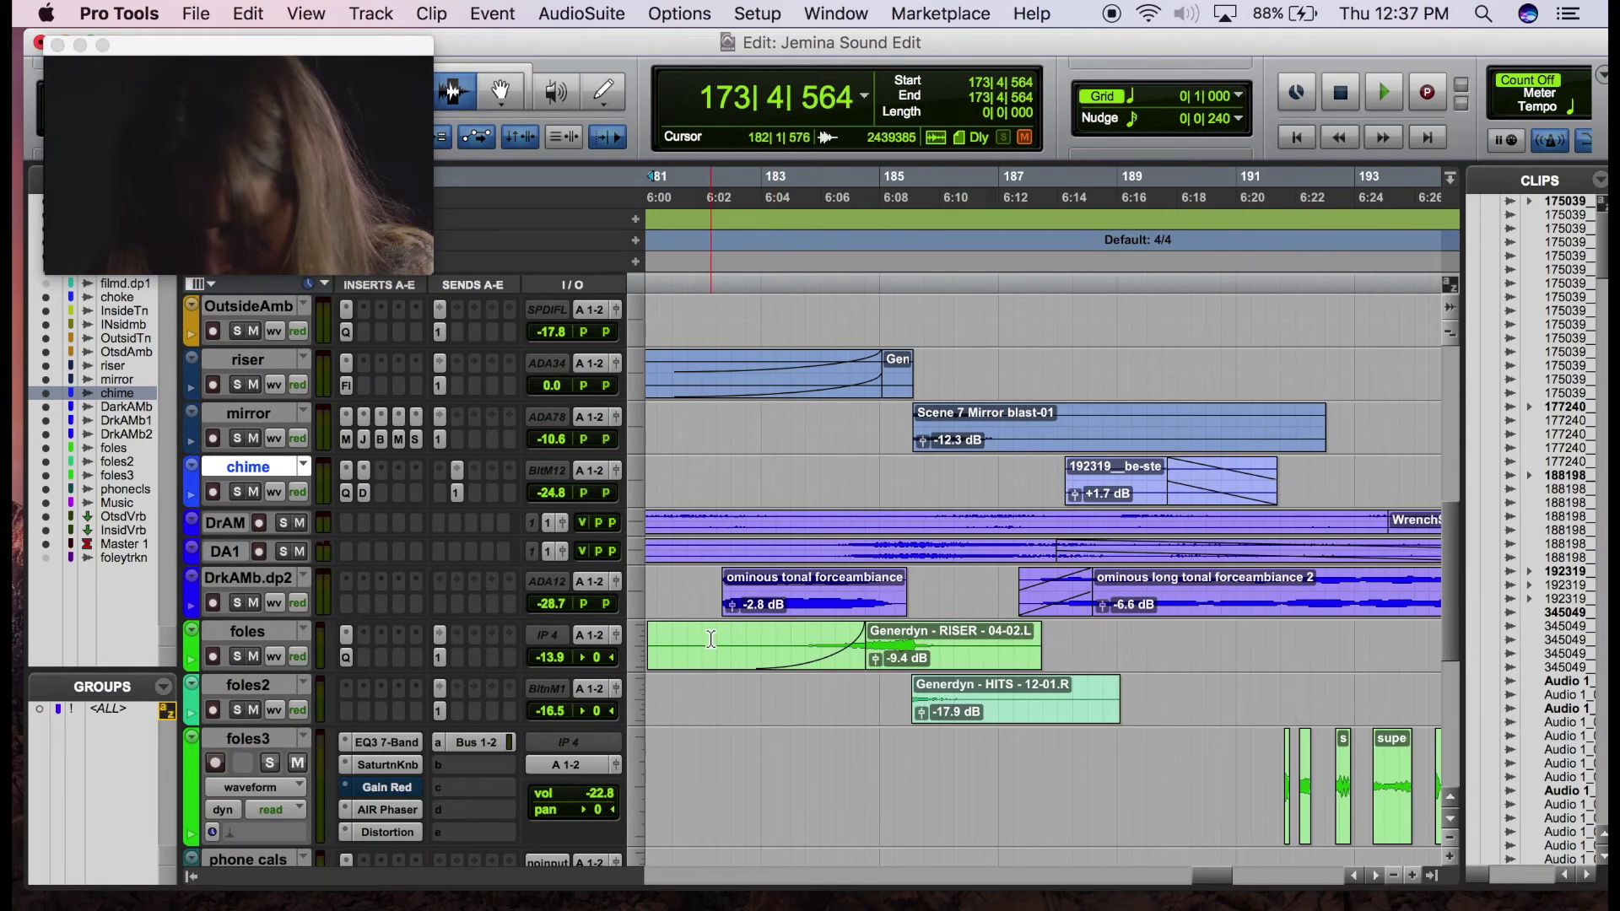
{"action": "scroll", "coordinate": [711, 639], "scroll_direction": "left", "scroll_amount": 4}
{"action": "left_click", "coordinate": [1017, 624]}
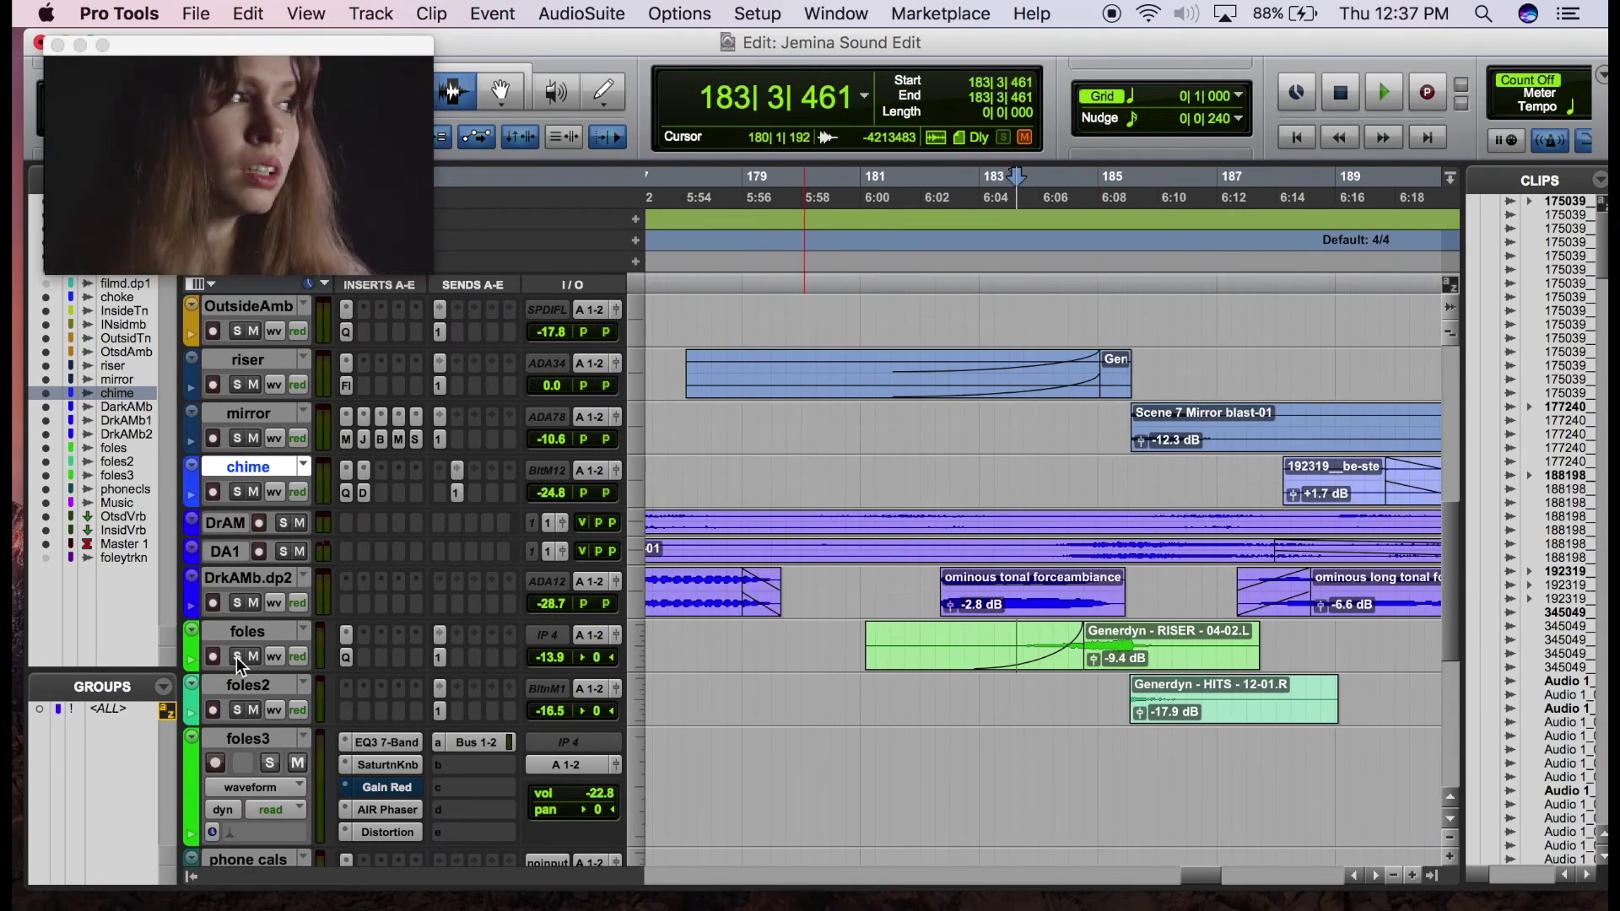
{"action": "left_click", "coordinate": [874, 478]}
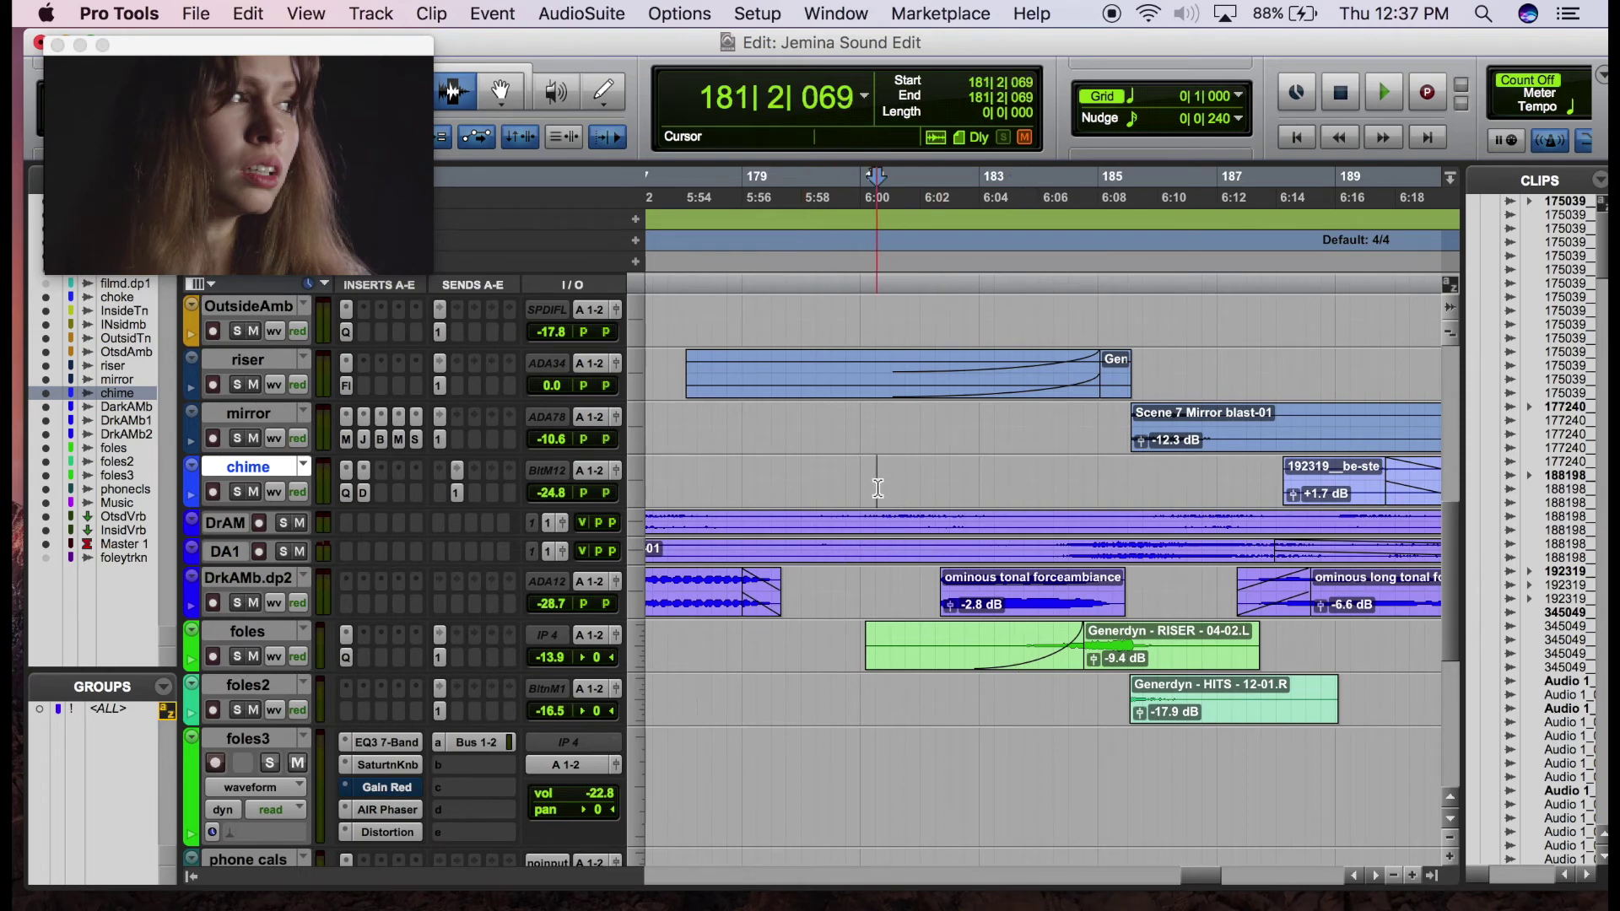
{"action": "scroll", "coordinate": [833, 499], "scroll_direction": "right", "scroll_amount": 1}
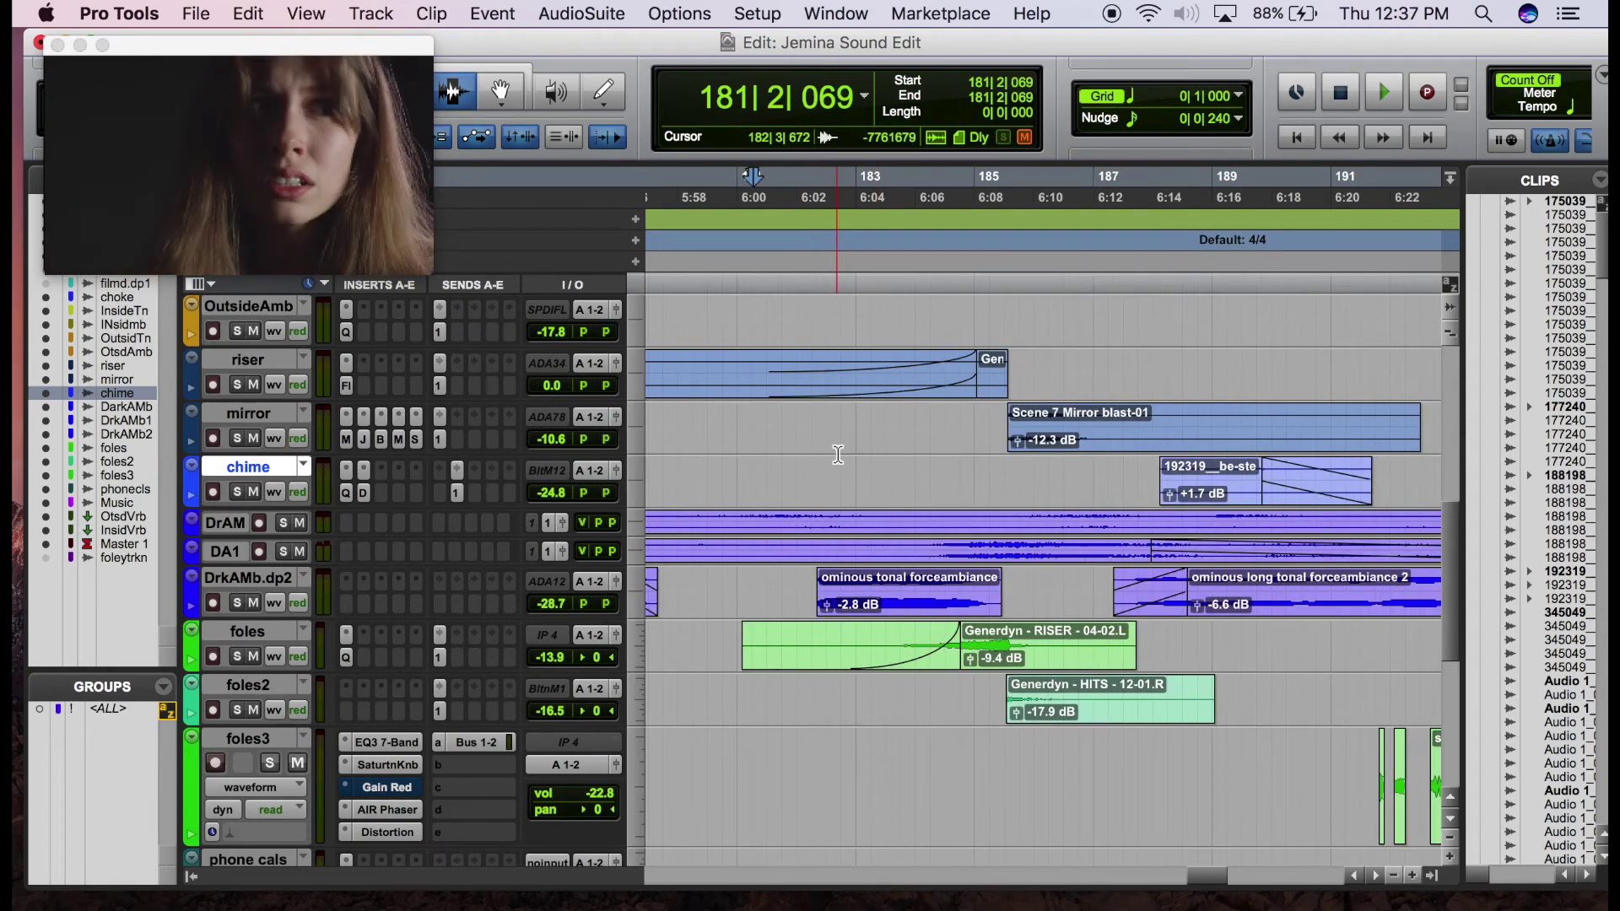
{"action": "scroll", "coordinate": [848, 460], "scroll_direction": "down", "scroll_amount": 5}
{"action": "scroll", "coordinate": [844, 456], "scroll_direction": "up", "scroll_amount": 4}
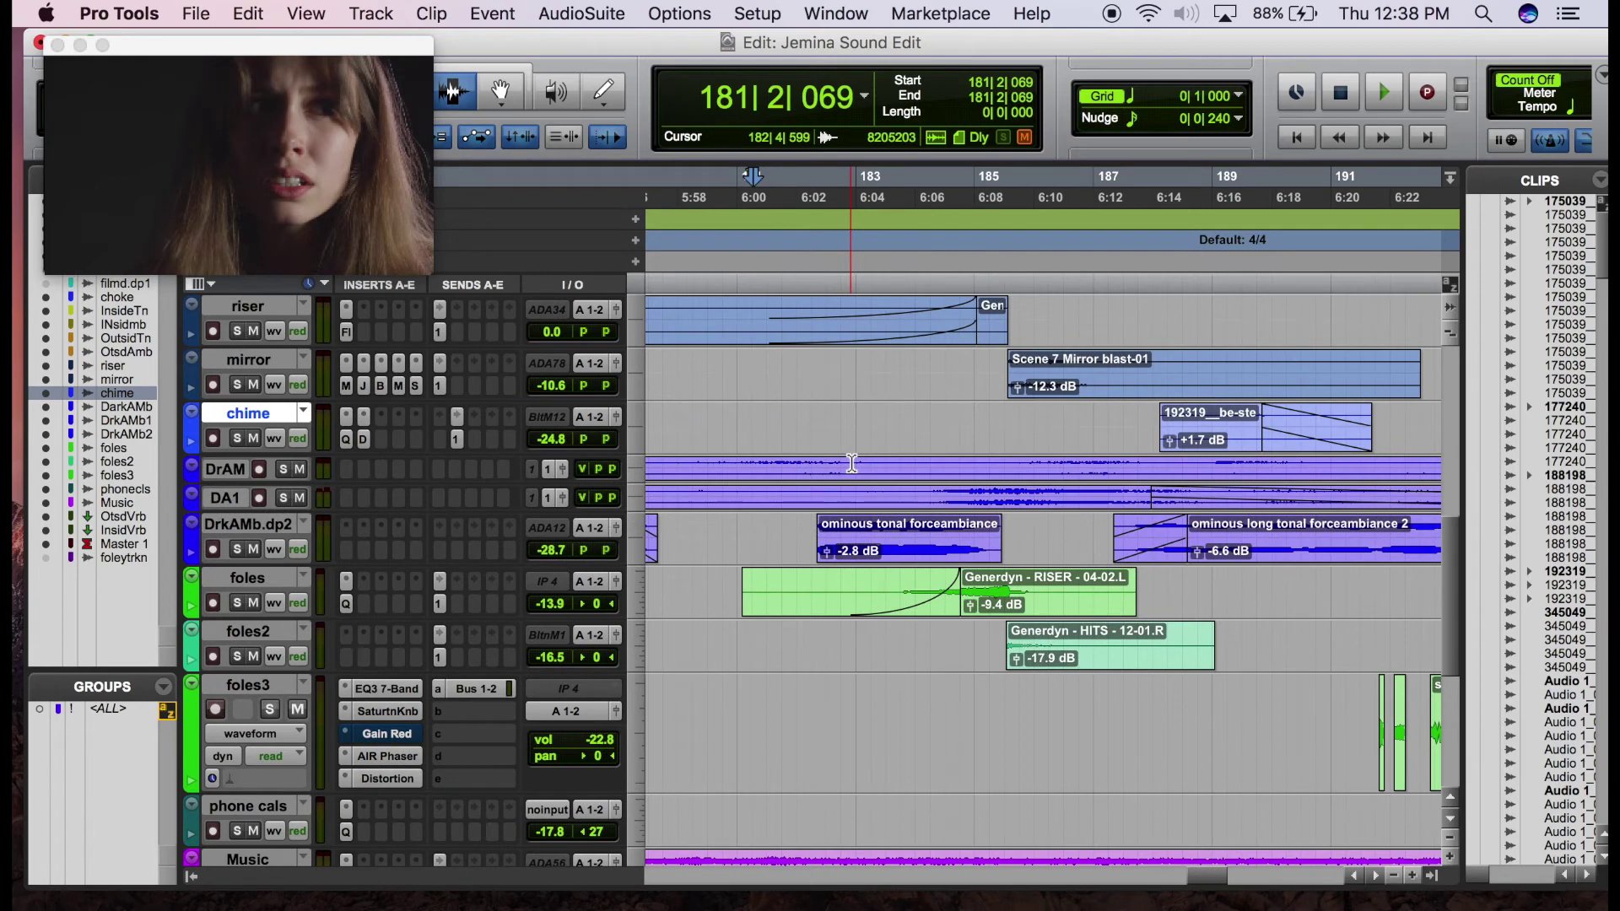
{"action": "left_click", "coordinate": [799, 434]}
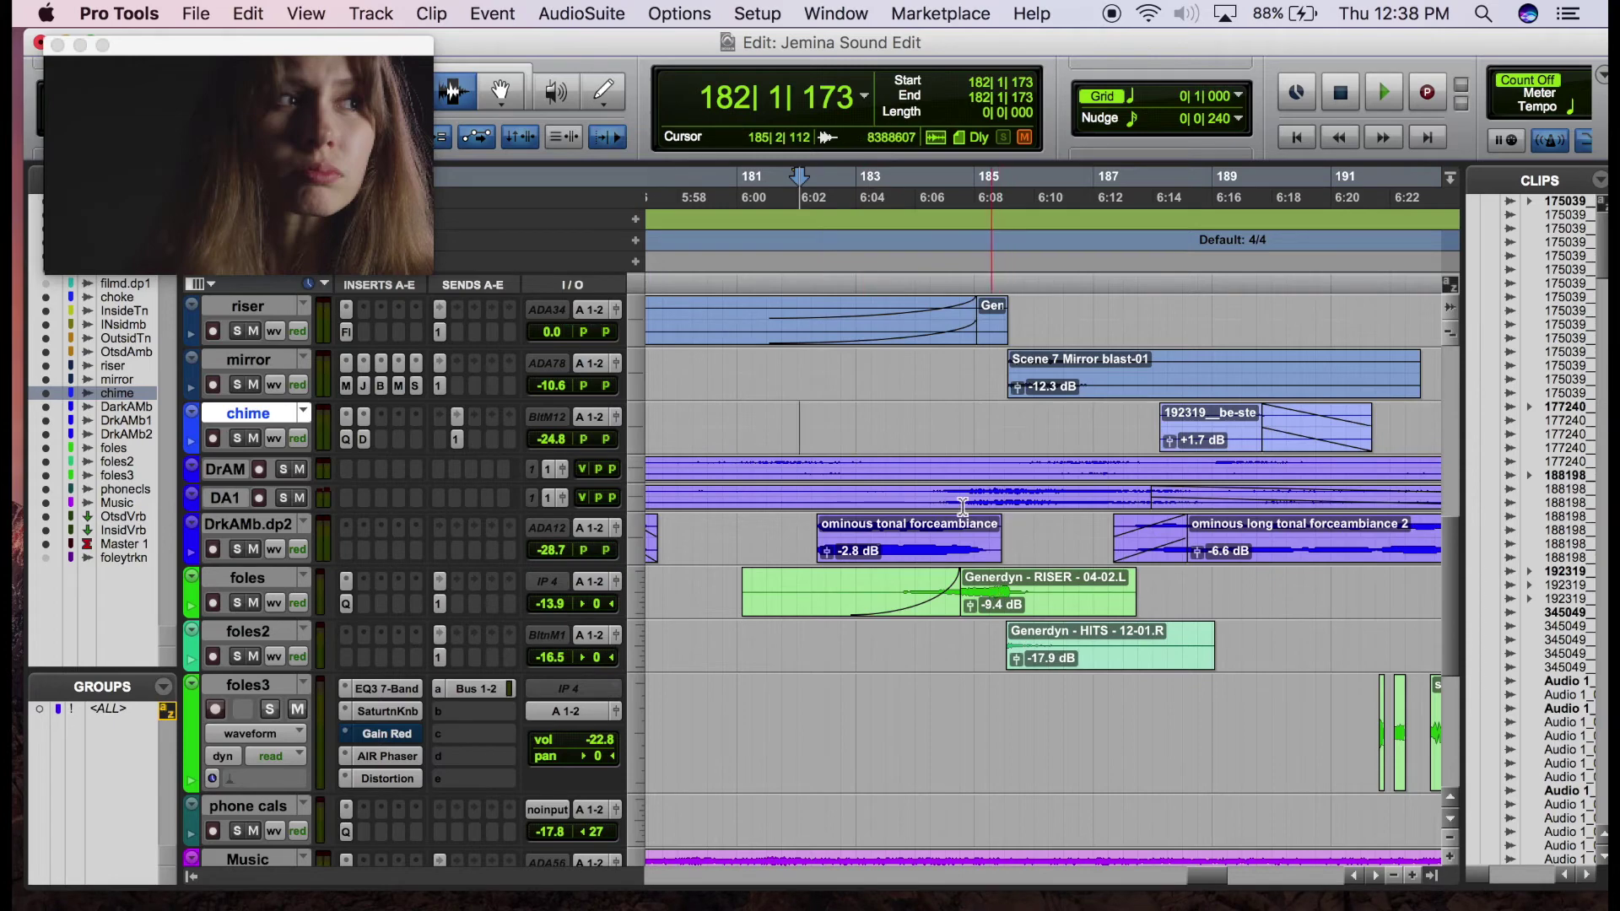
{"action": "left_click", "coordinate": [817, 430]}
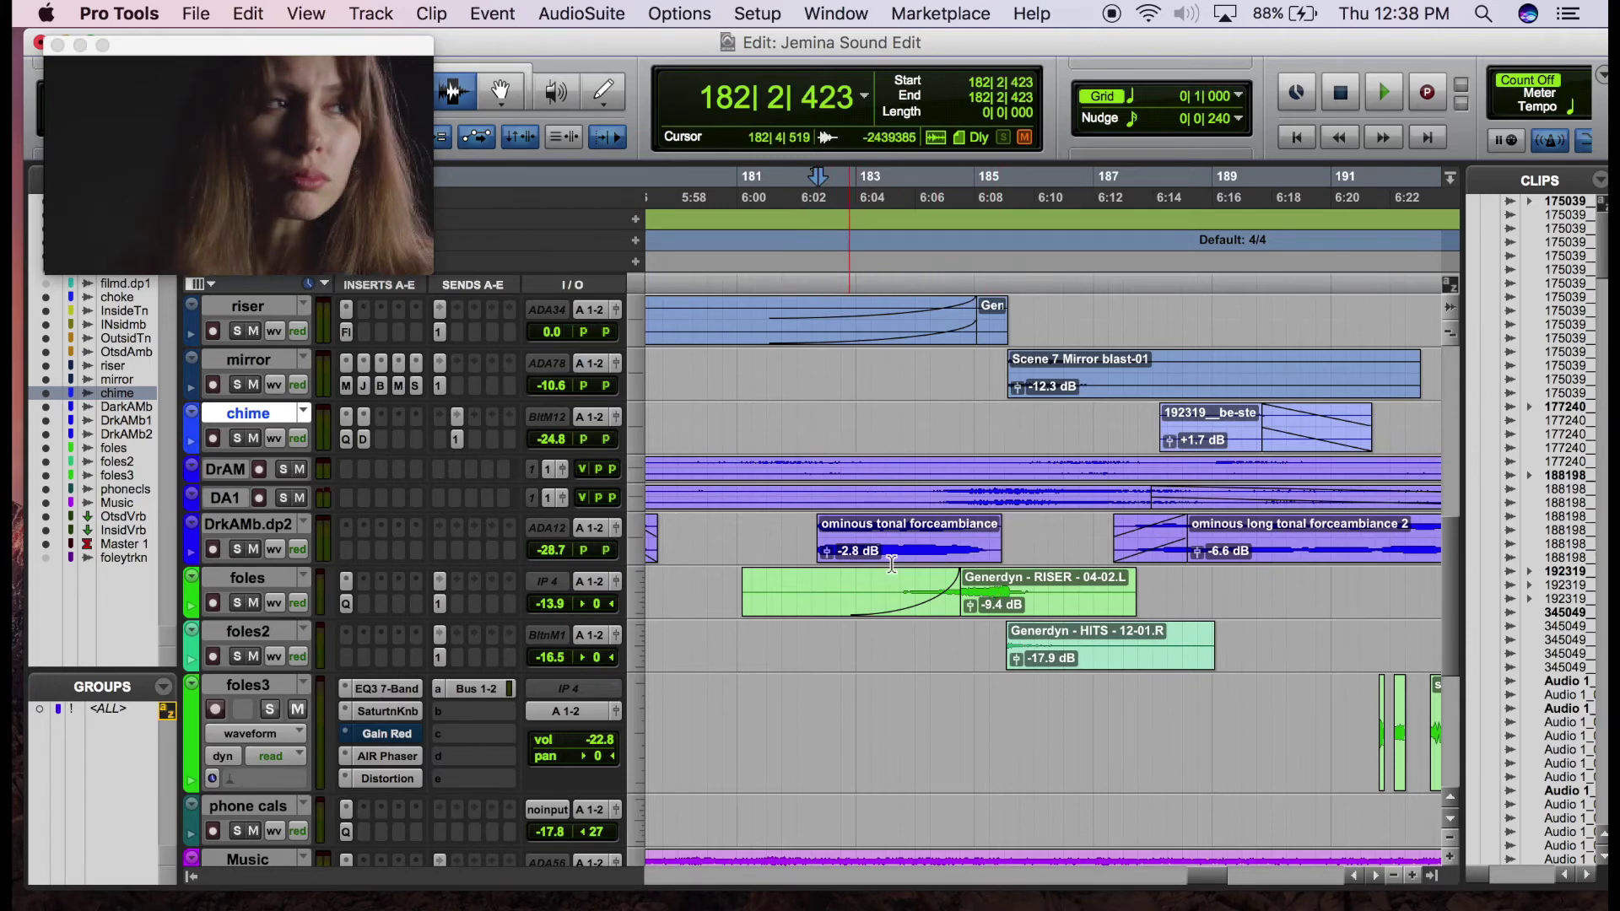
Play the section starting at bar 184
{"action": "scroll", "coordinate": [858, 459], "scroll_direction": "right", "scroll_amount": 5}
{"action": "scroll", "coordinate": [886, 498], "scroll_direction": "down", "scroll_amount": 5}
{"action": "scroll", "coordinate": [891, 506], "scroll_direction": "up", "scroll_amount": 4}
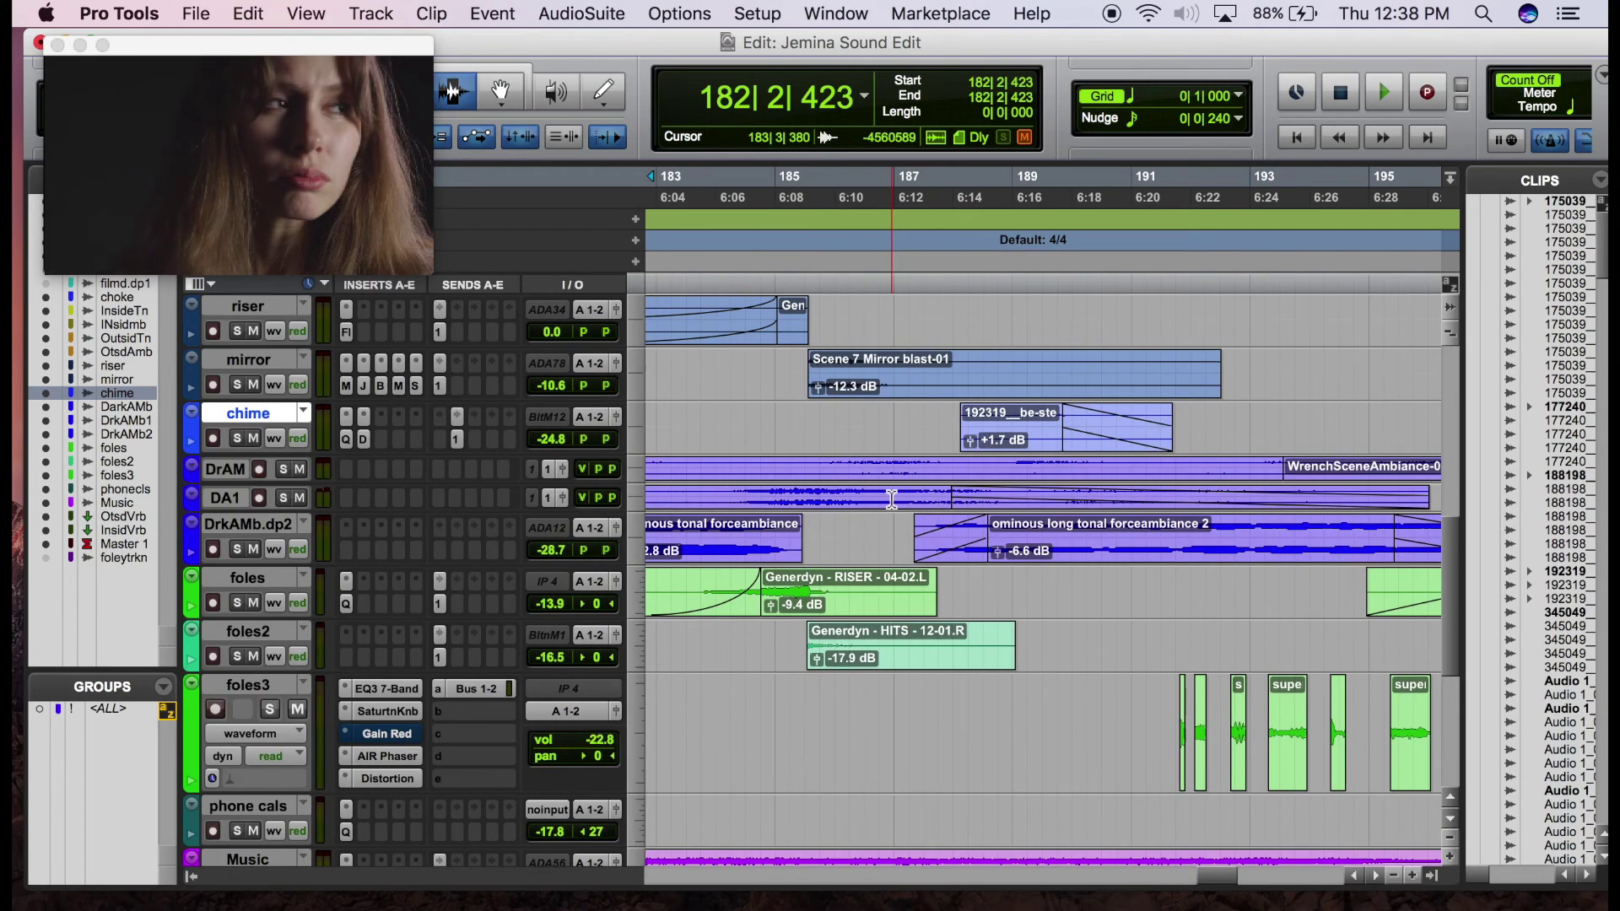
{"action": "left_click", "coordinate": [750, 432]}
{"action": "key", "text": "space"}
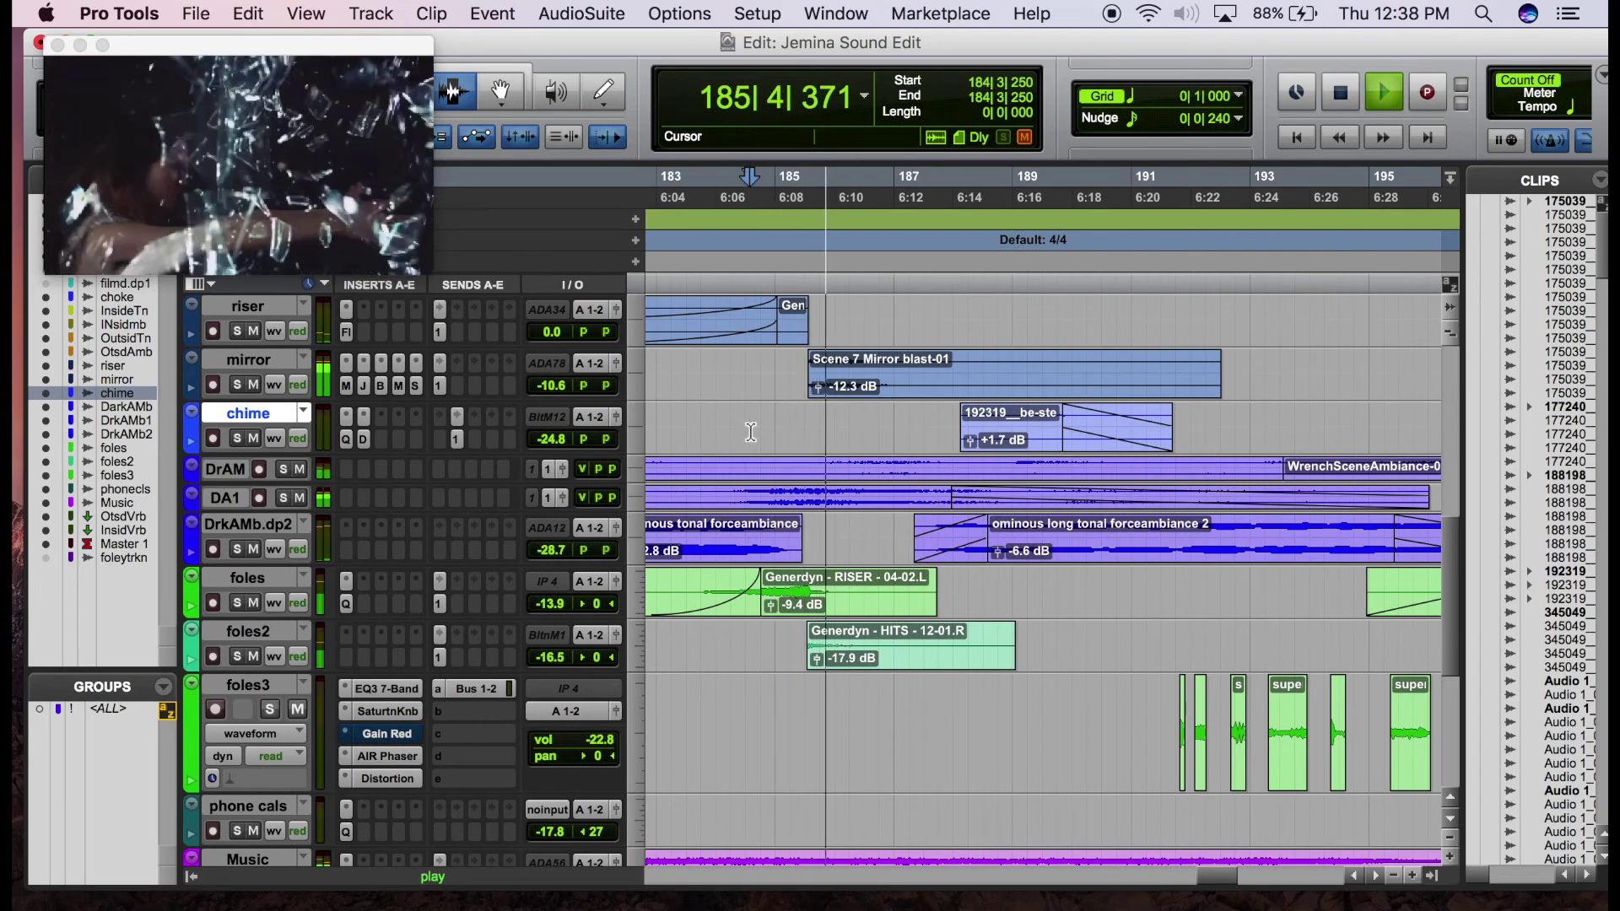
{"action": "key", "text": "space"}
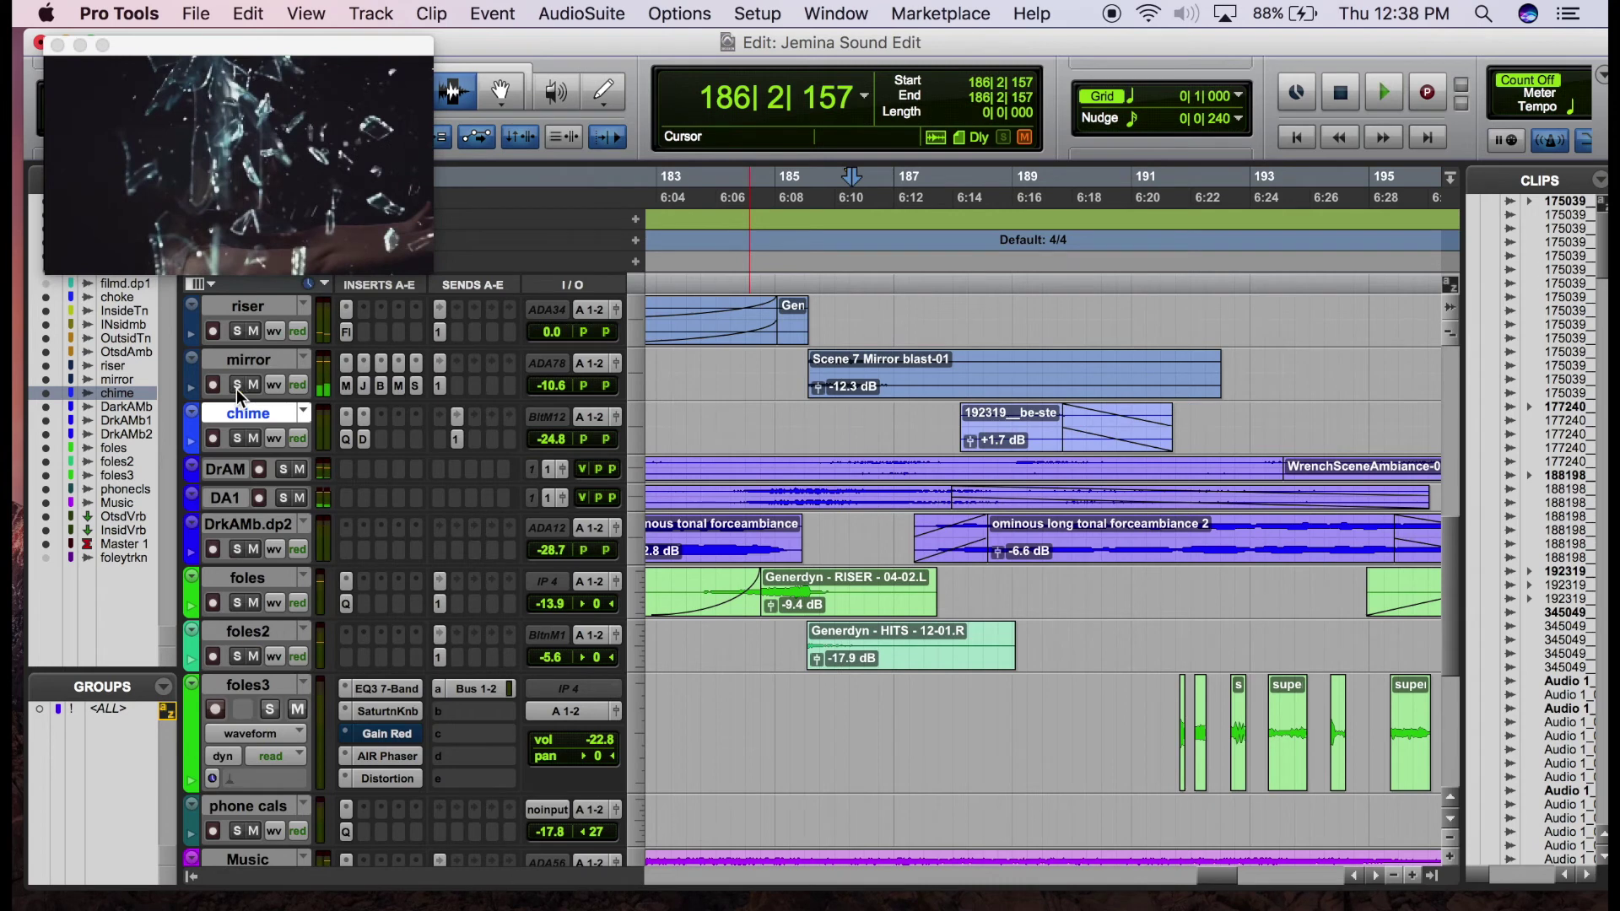
Solo the mirror track, set the start to 185|1|104, and check its JST Clip plugin
{"action": "left_click", "coordinate": [237, 385]}
{"action": "left_click", "coordinate": [777, 376]}
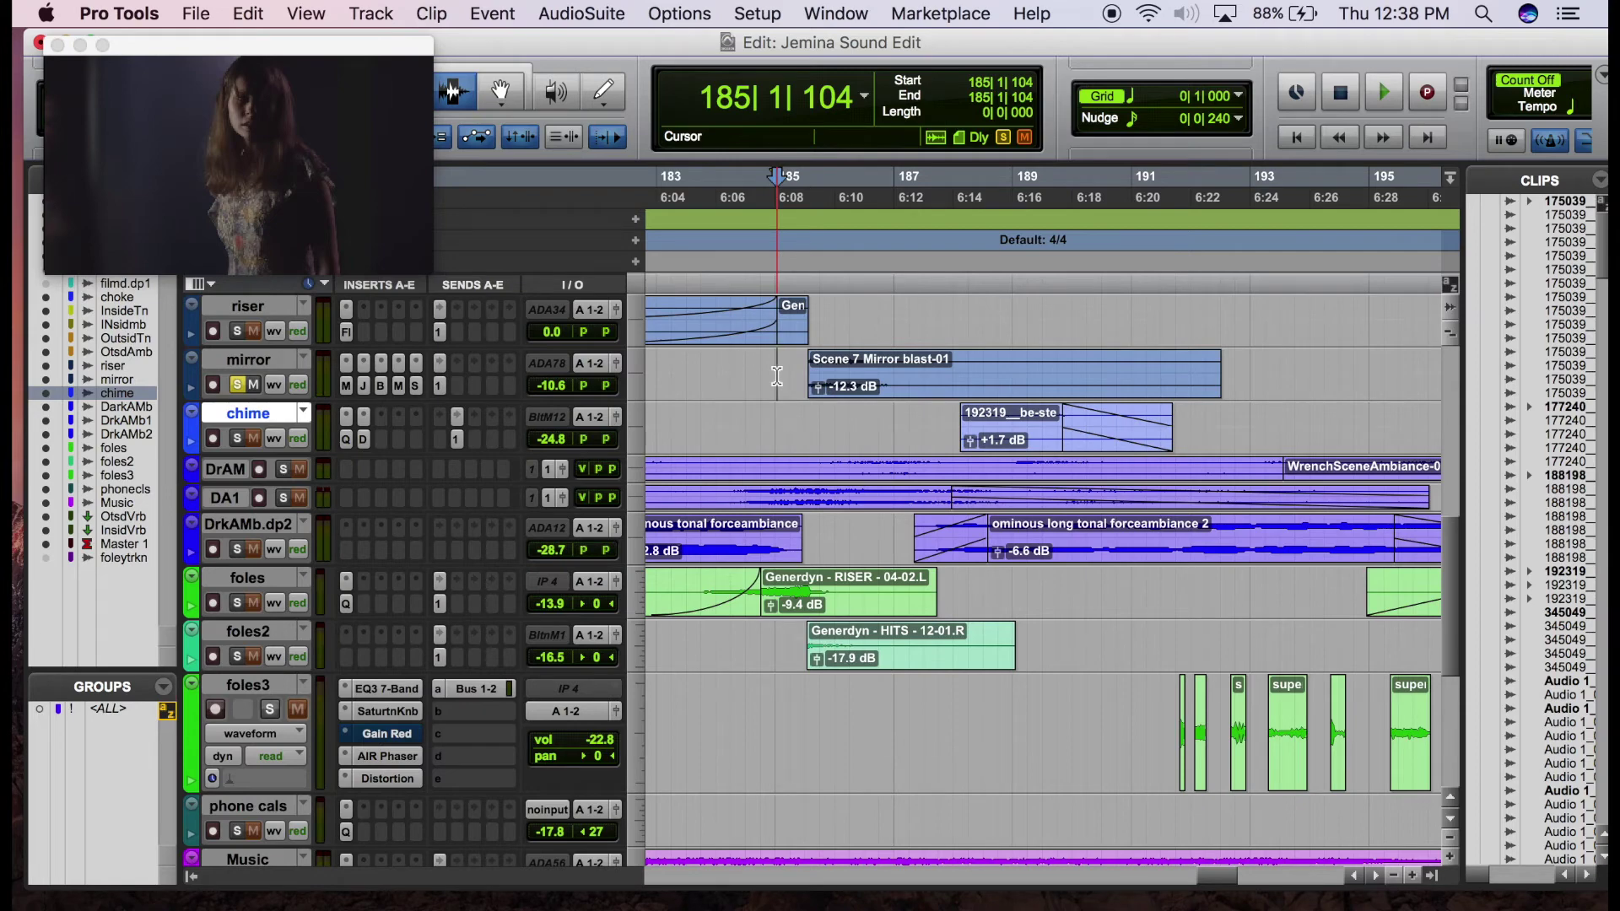
{"action": "left_click", "coordinate": [364, 384]}
{"action": "left_click", "coordinate": [56, 39]}
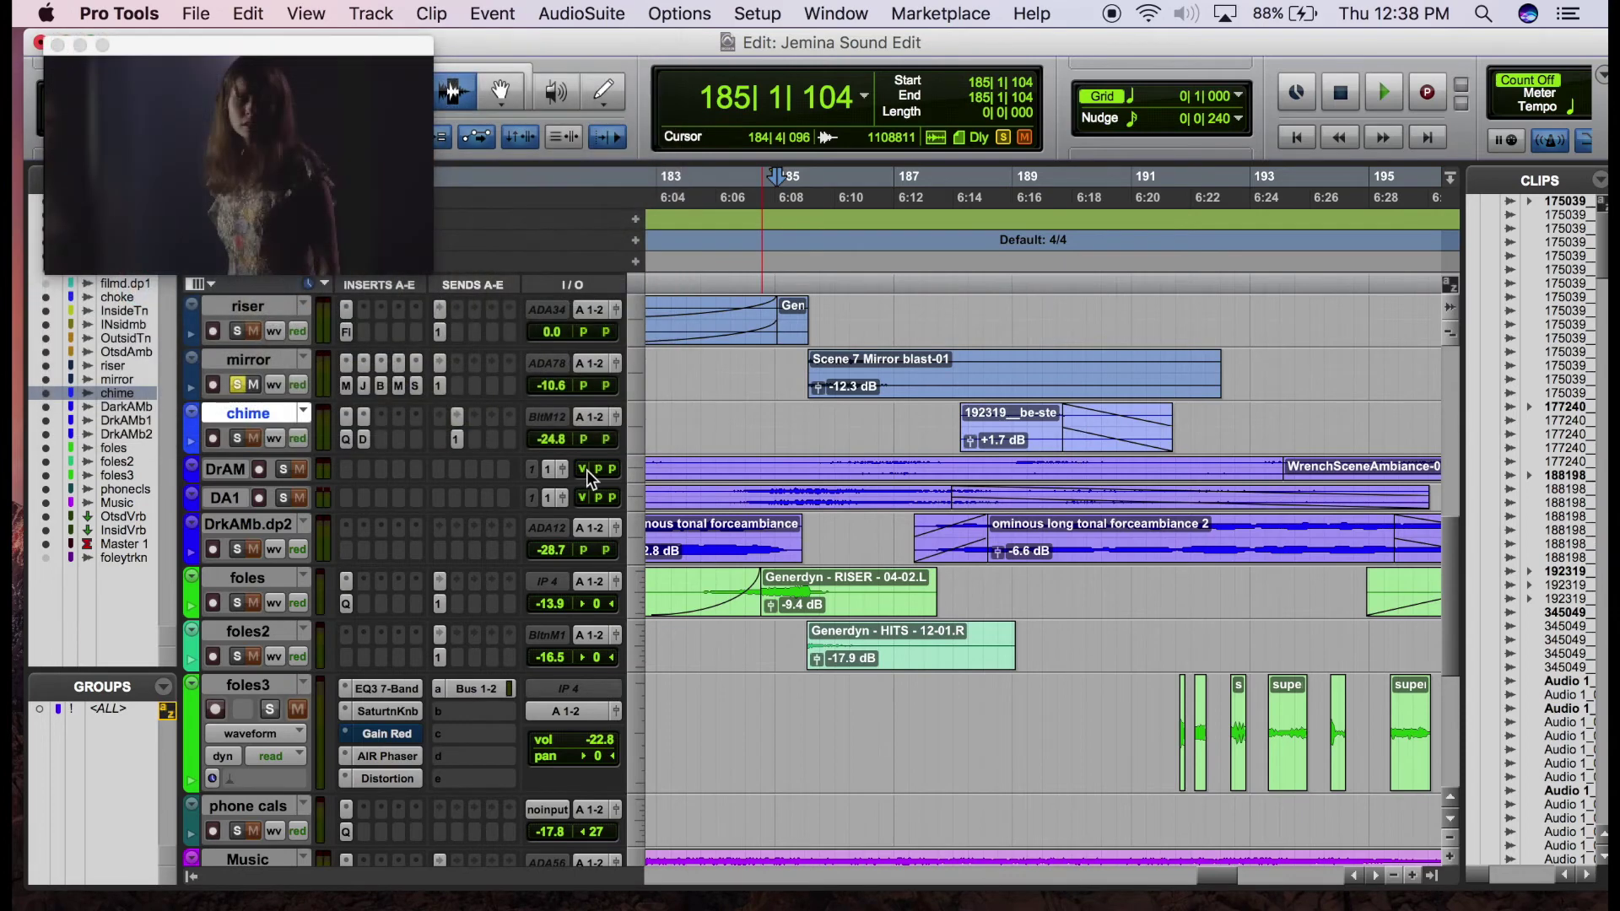
{"action": "left_click", "coordinate": [377, 386]}
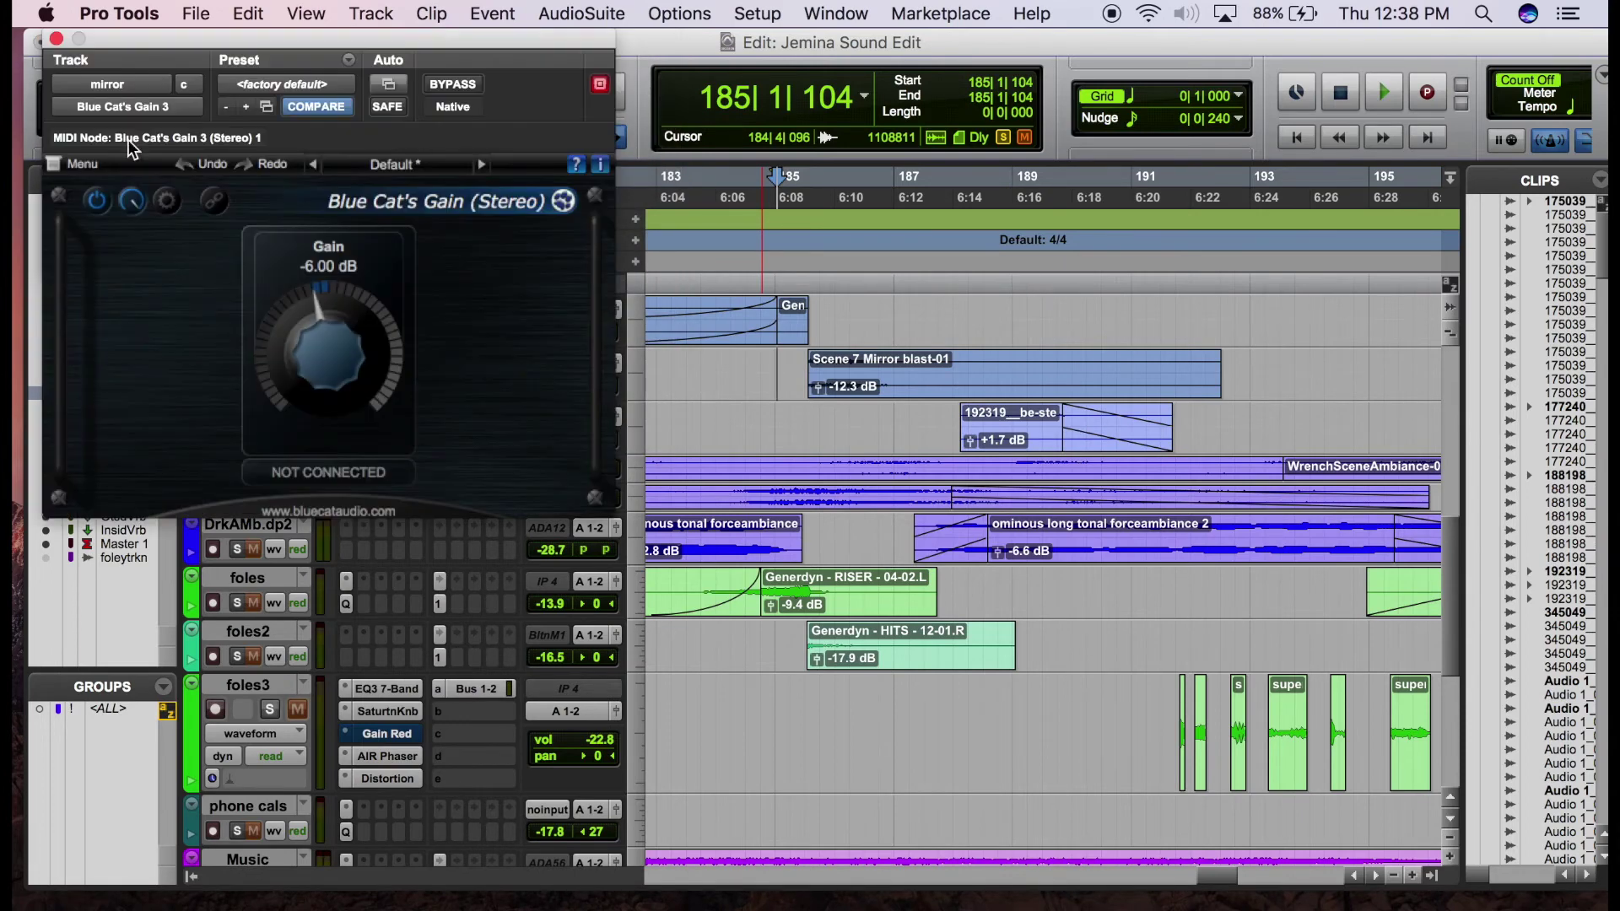
{"action": "left_click", "coordinate": [57, 39]}
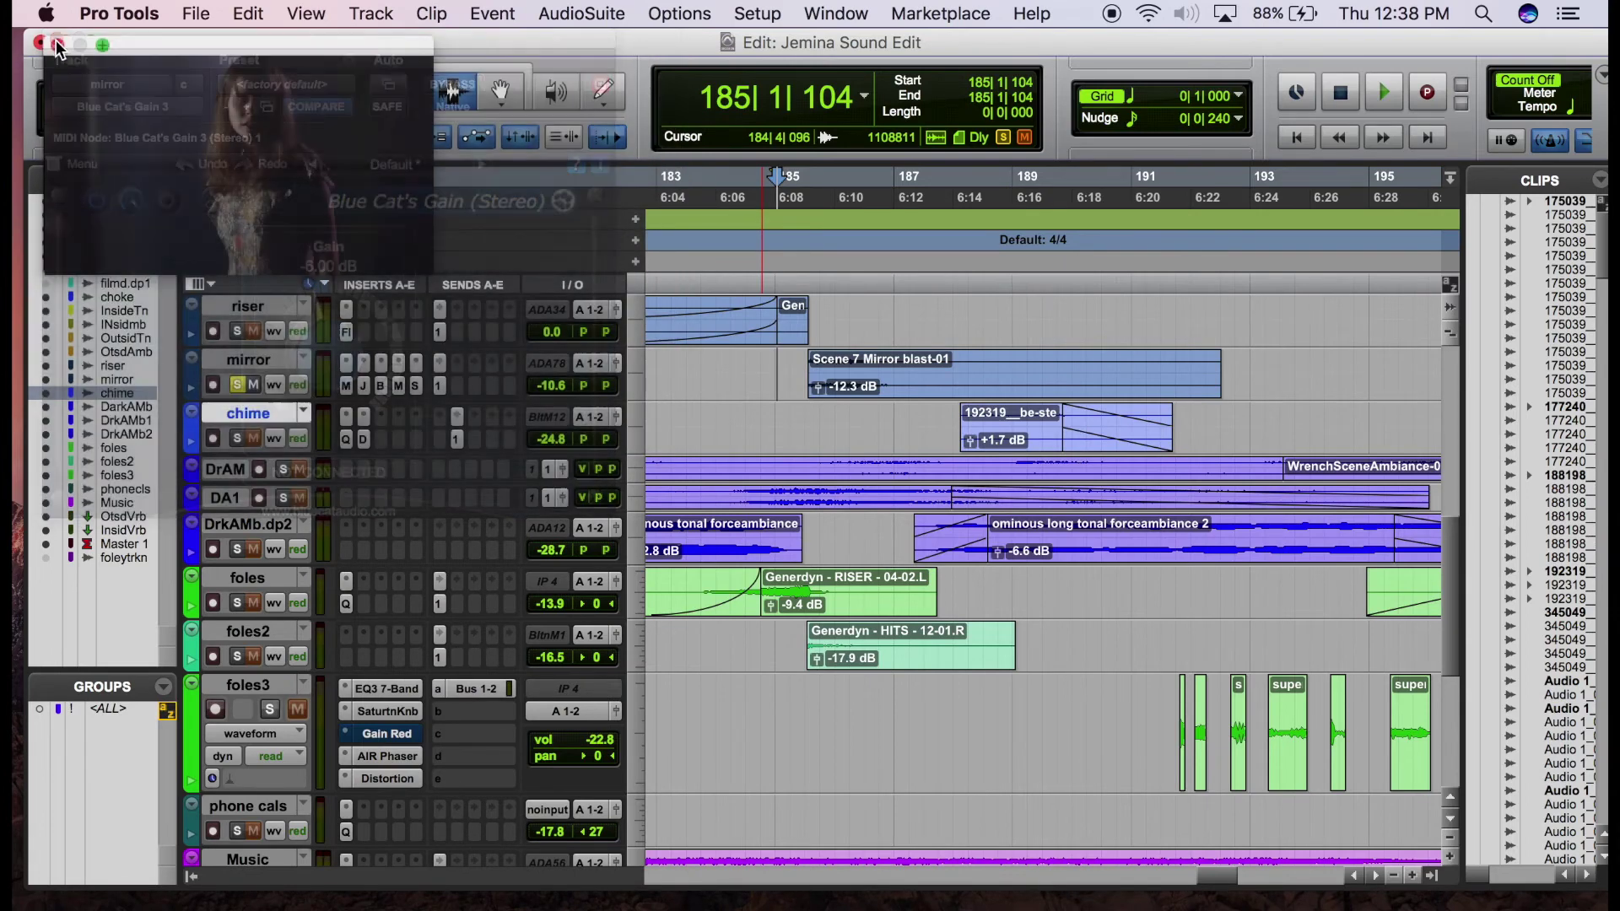
{"action": "left_click", "coordinate": [399, 386]}
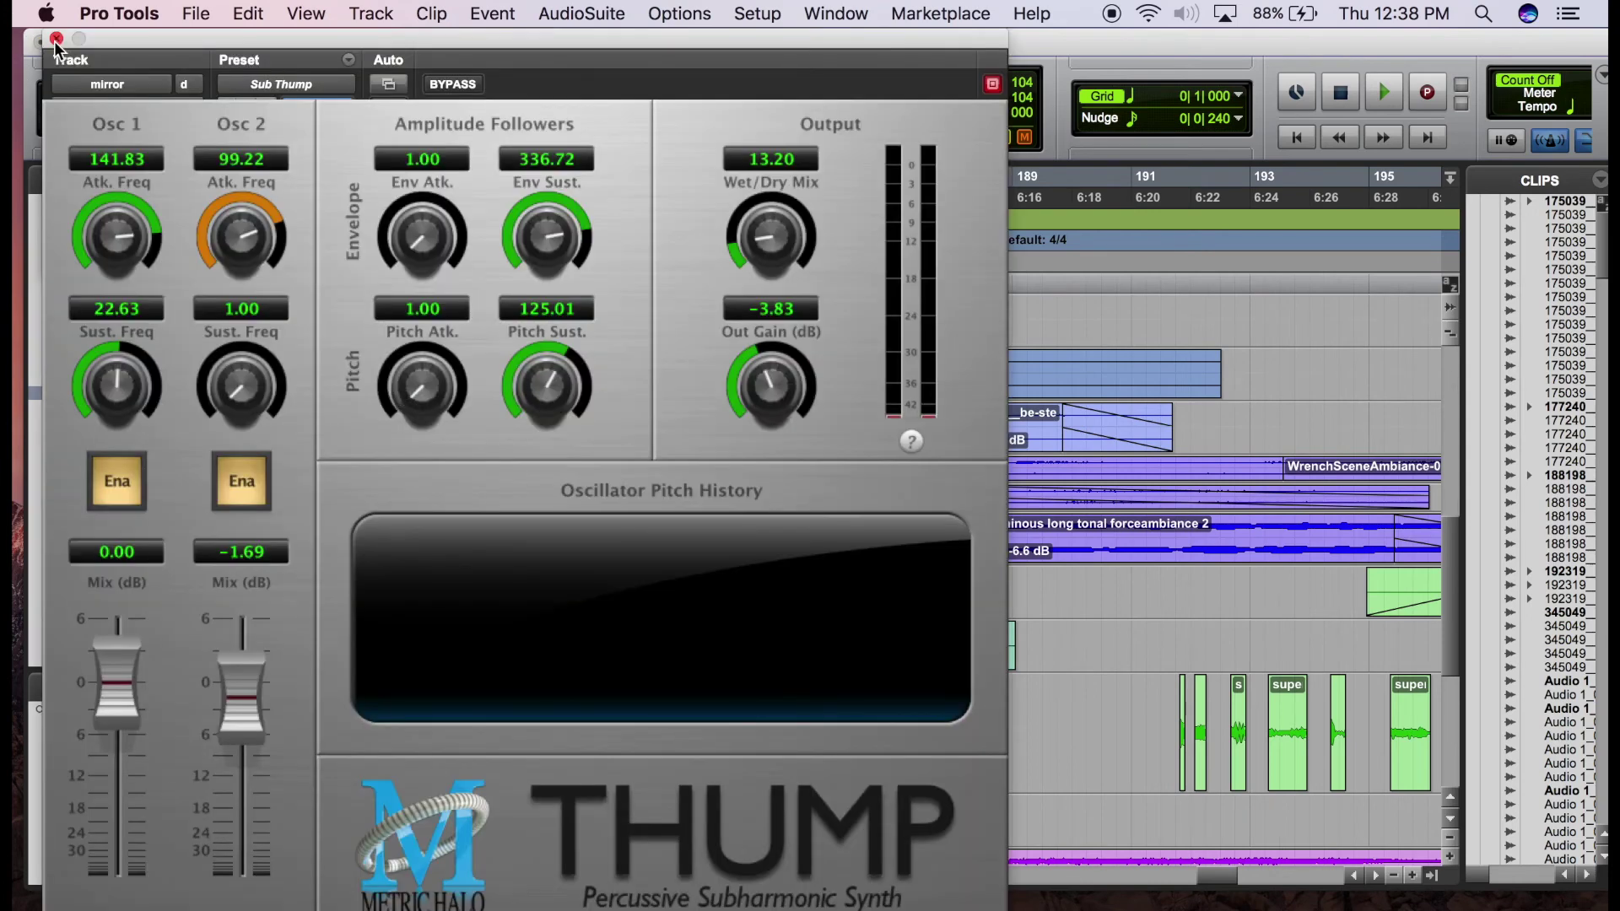
{"action": "left_click", "coordinate": [57, 39]}
{"action": "left_click", "coordinate": [415, 387]}
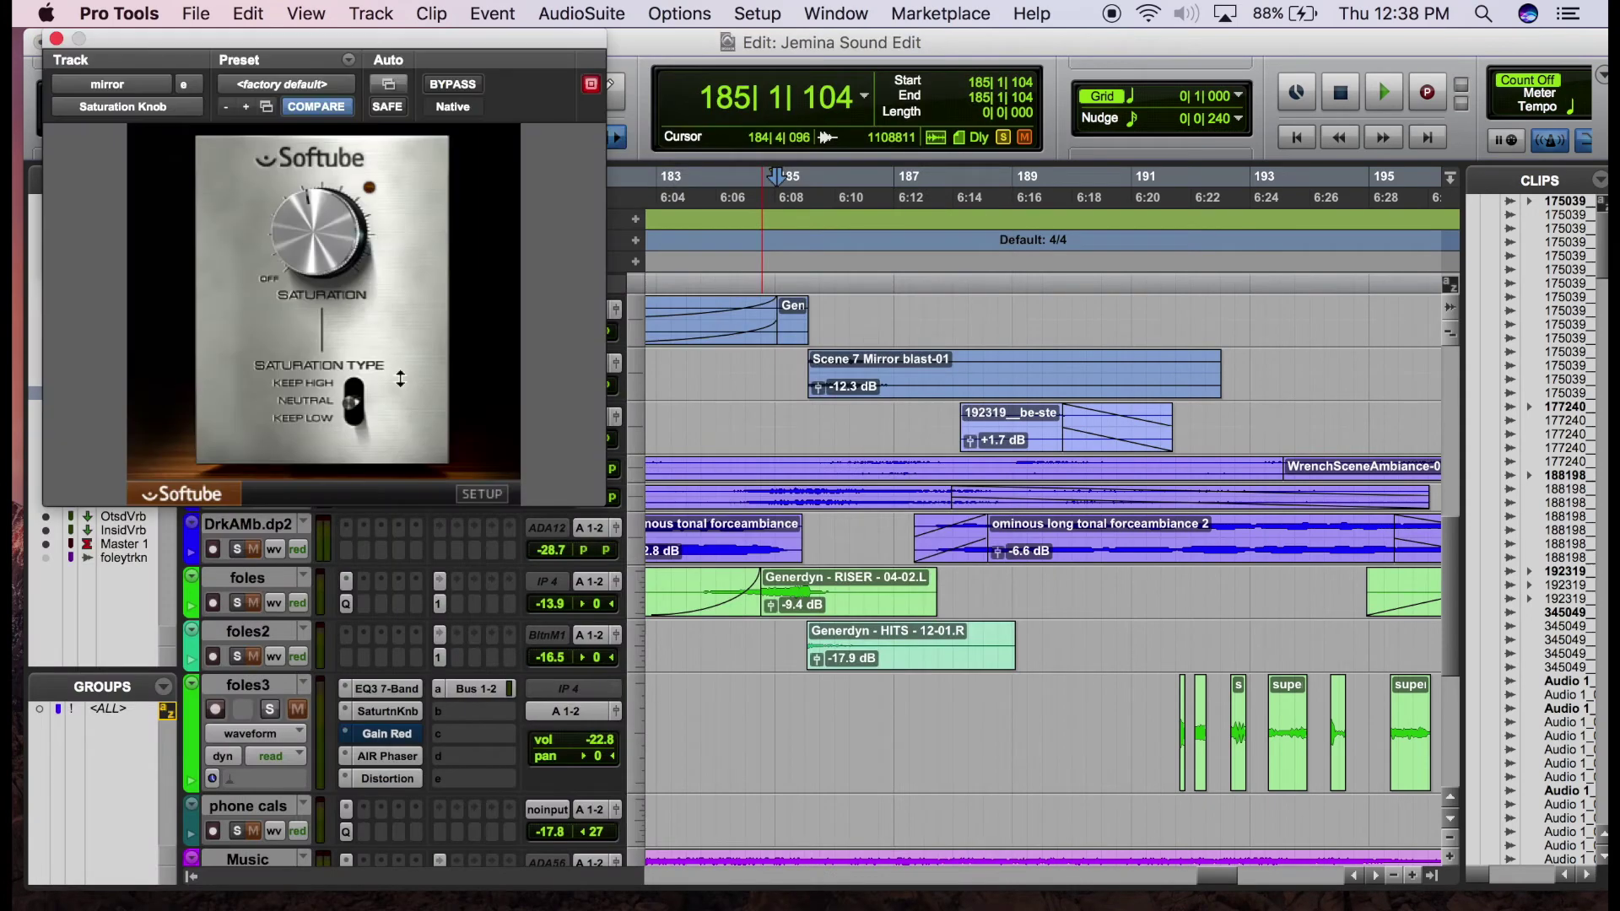
{"action": "left_click", "coordinate": [56, 39]}
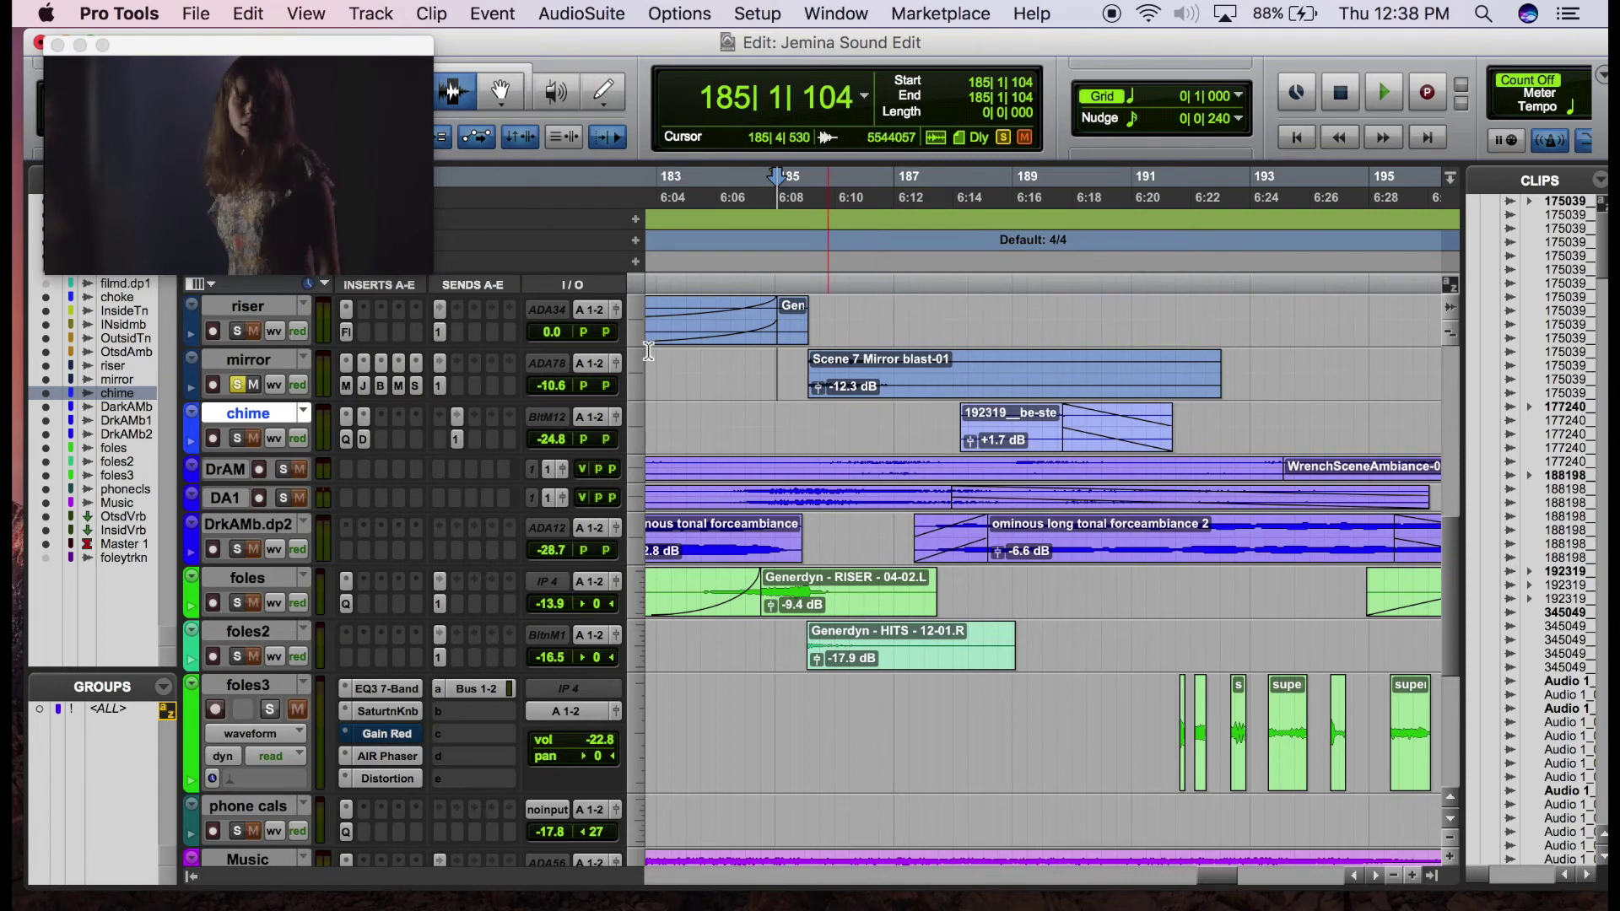
{"action": "left_click", "coordinate": [717, 381]}
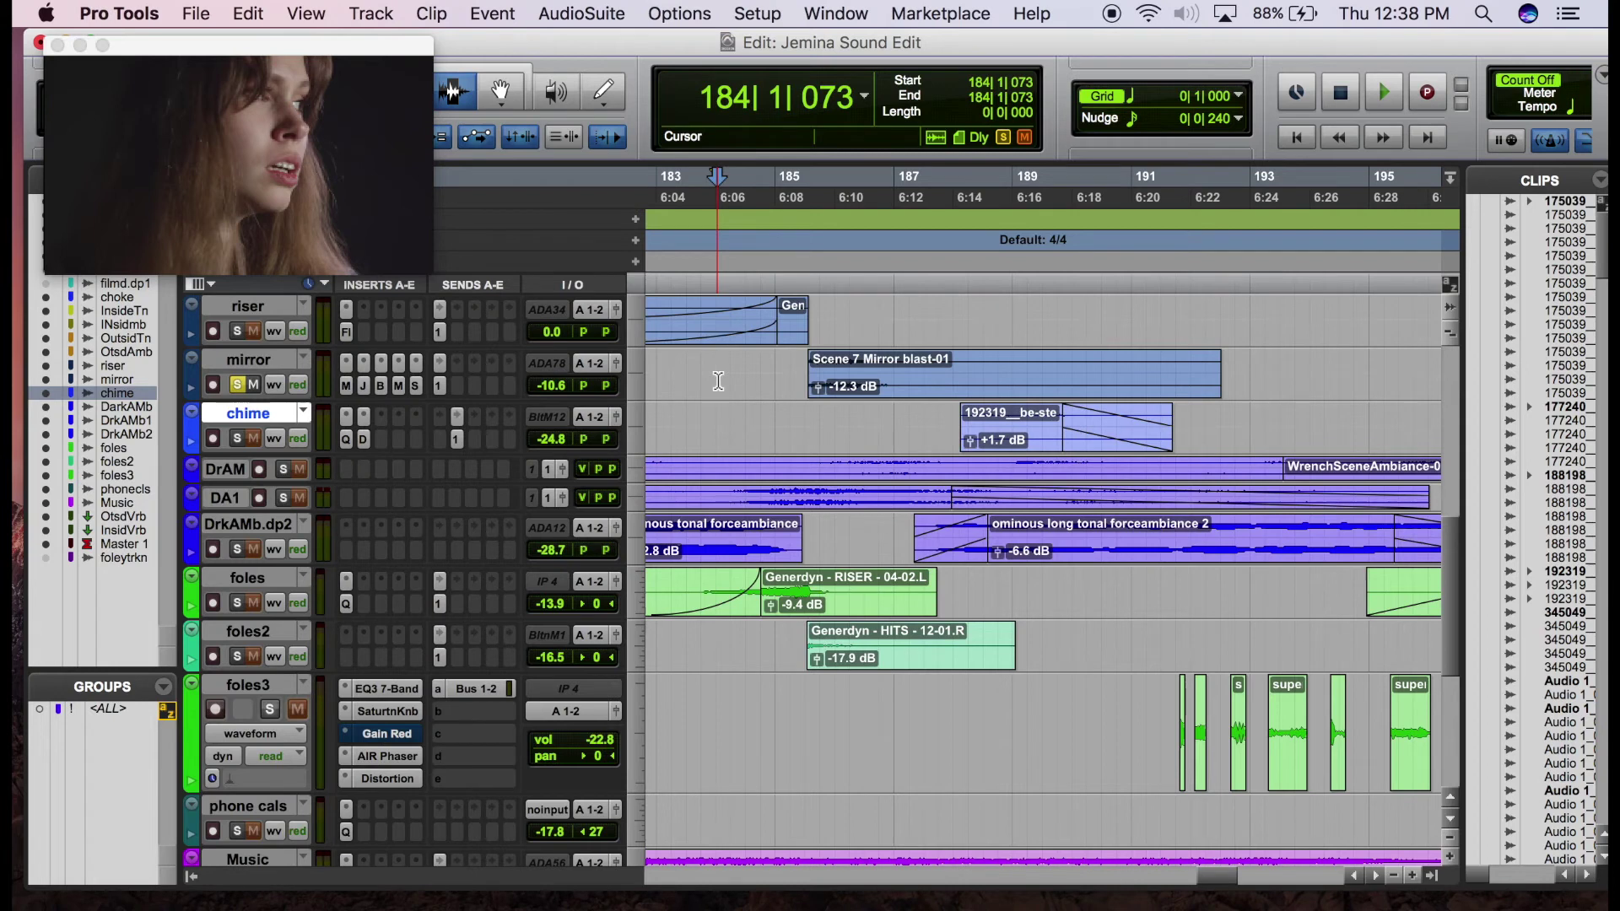
Audition the mirror track, then solo chime and play both from 185|1|104
{"action": "key", "text": "space"}
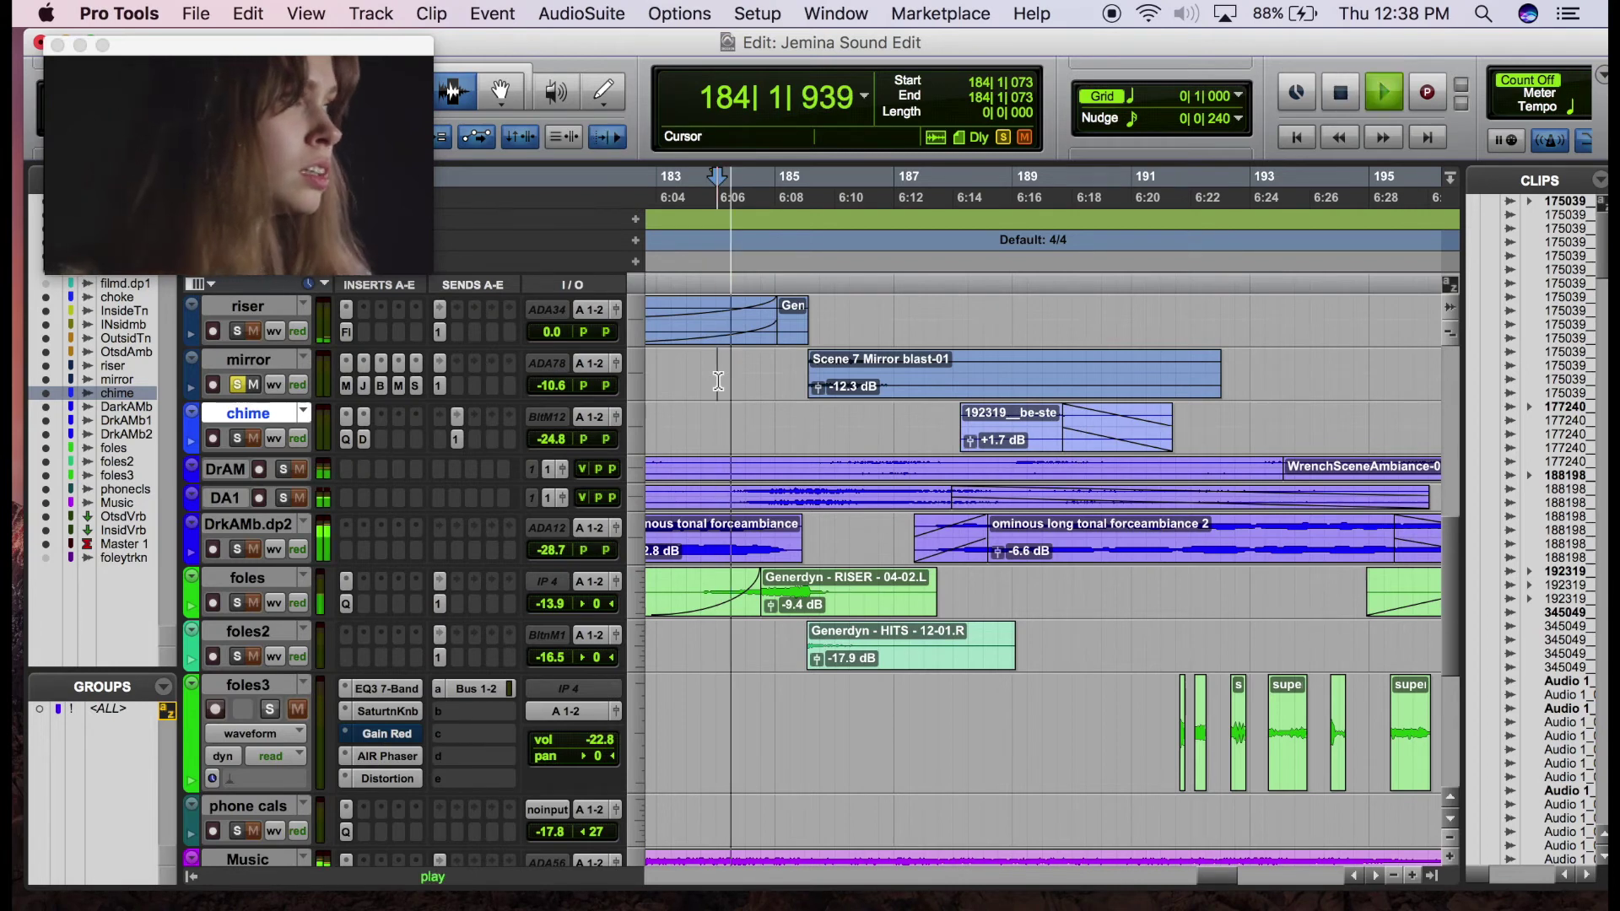
{"action": "left_click", "coordinate": [236, 386]}
{"action": "key", "text": "space"}
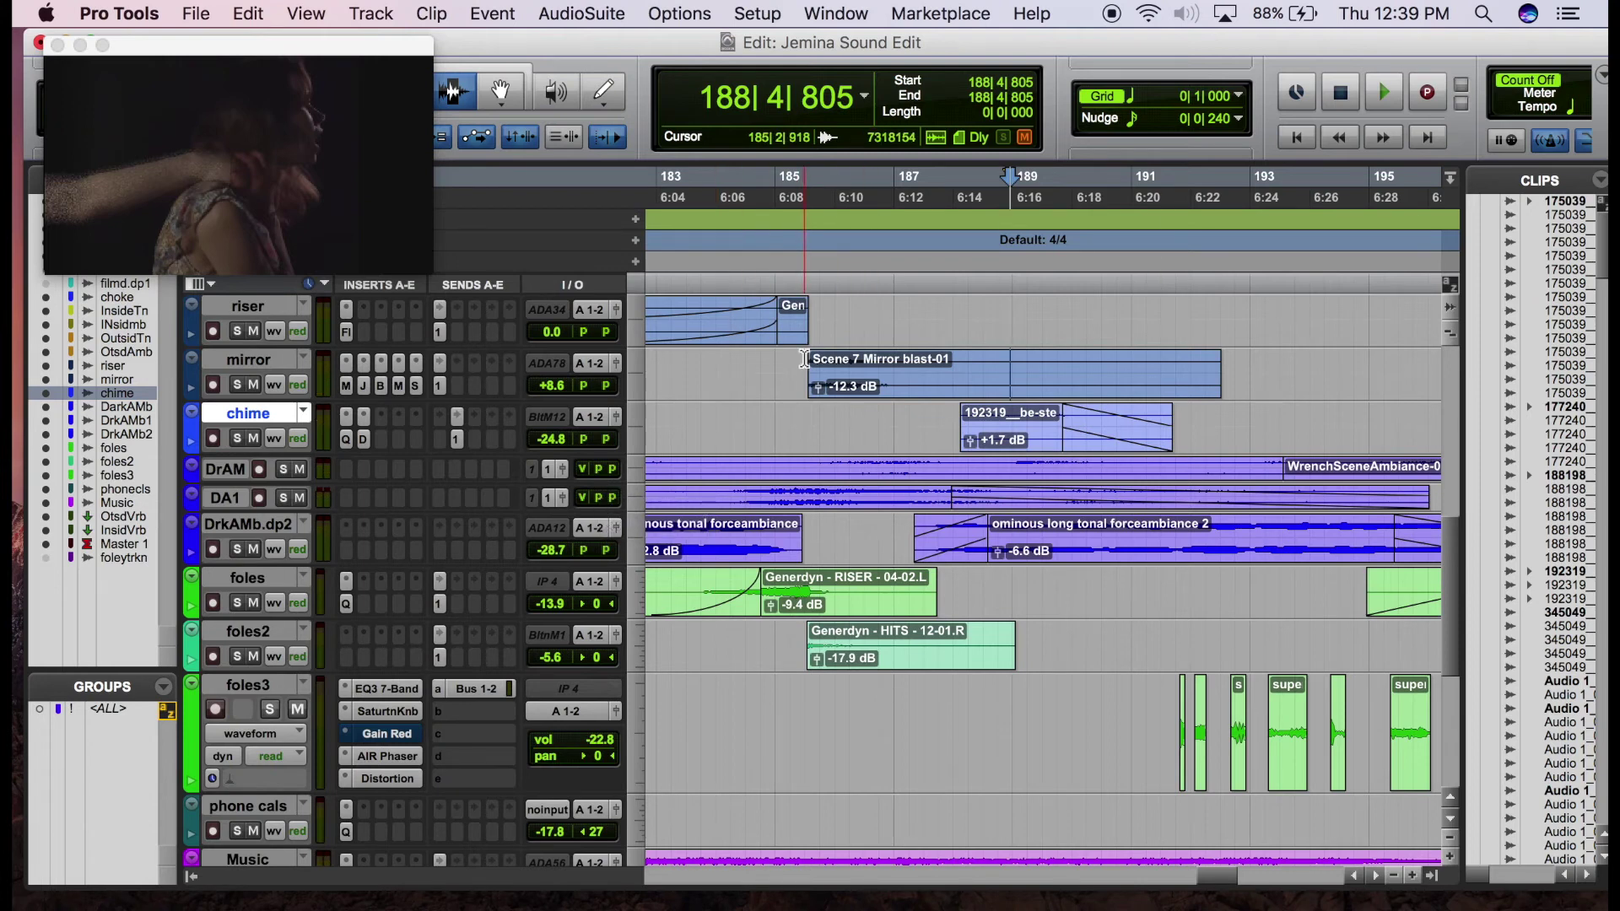
{"action": "left_click", "coordinate": [237, 438]}
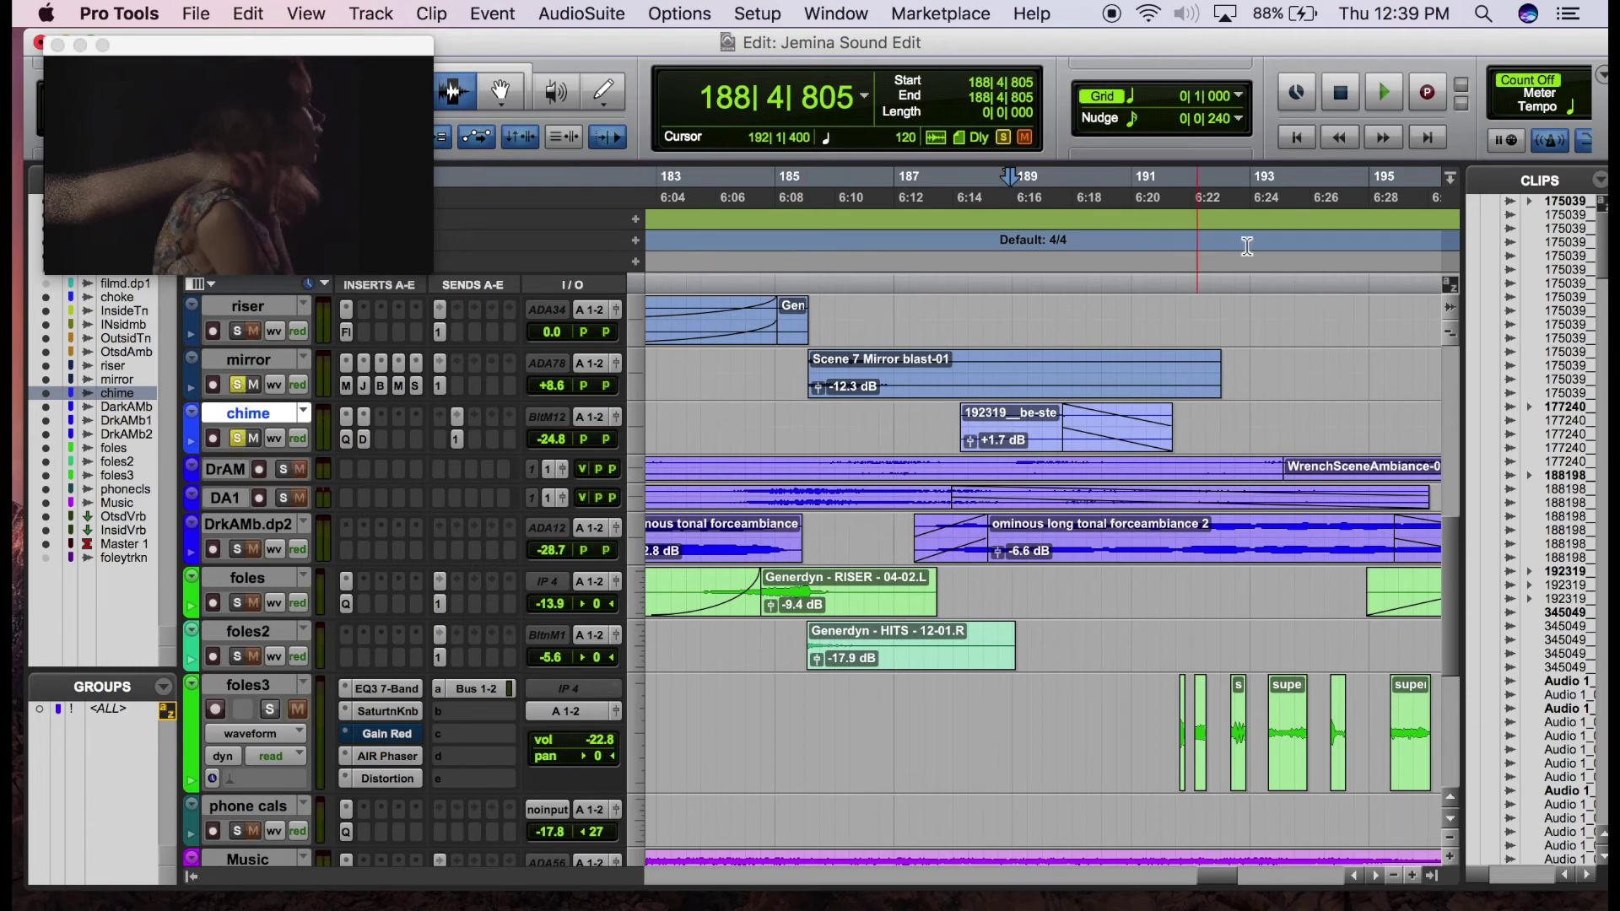
{"action": "left_click", "coordinate": [777, 377]}
{"action": "key", "text": "space"}
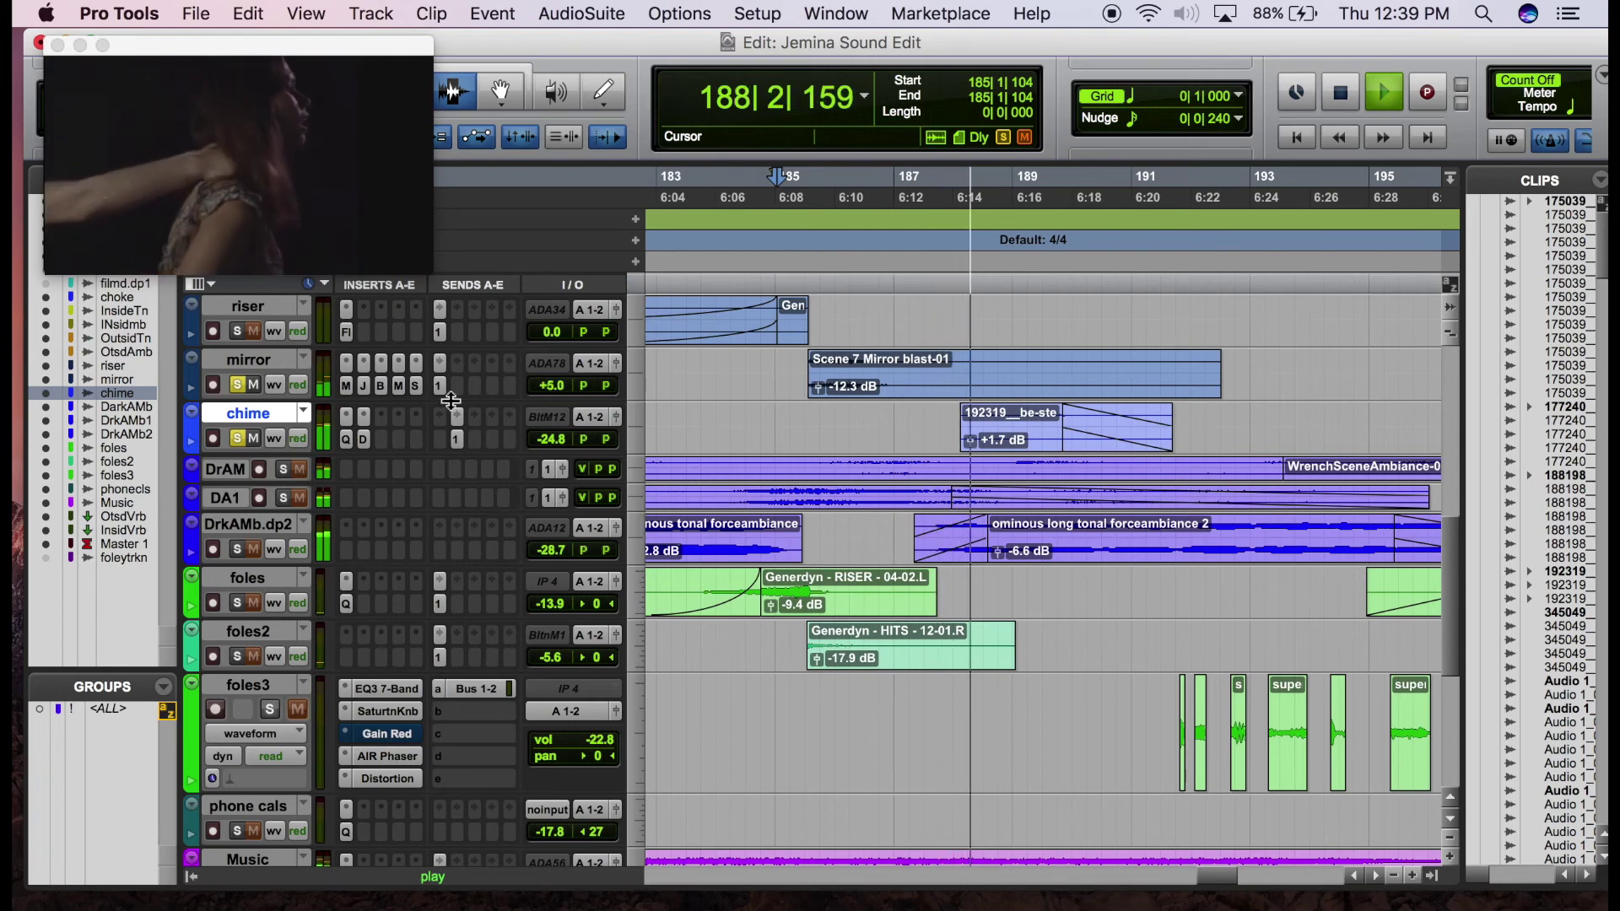
{"action": "left_click", "coordinate": [398, 385]}
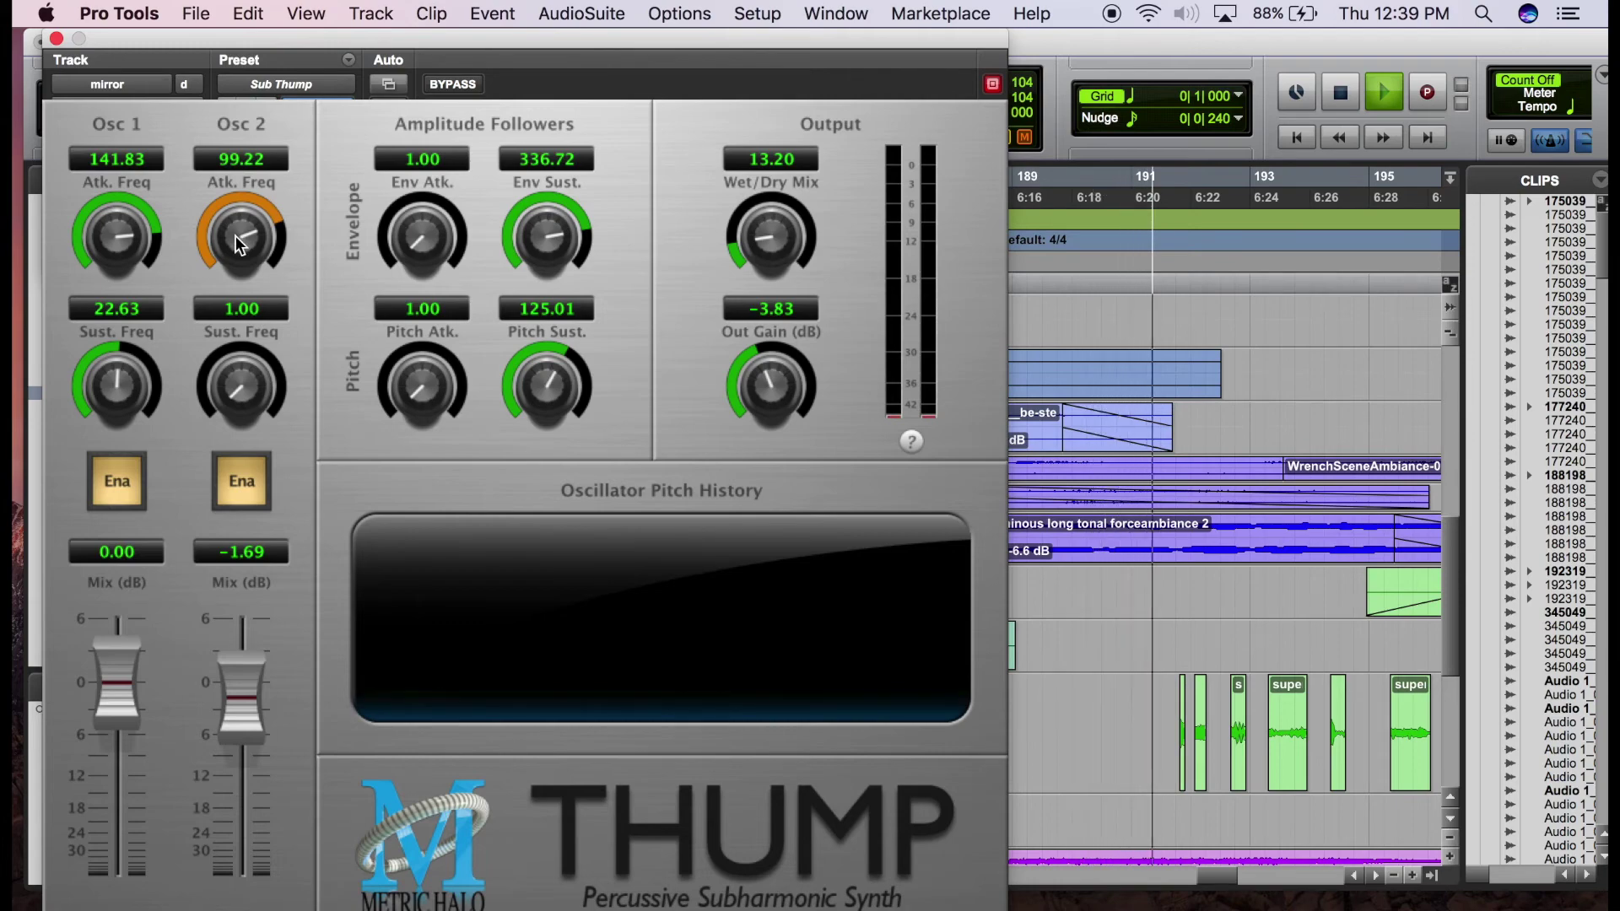
{"action": "left_click", "coordinate": [57, 38]}
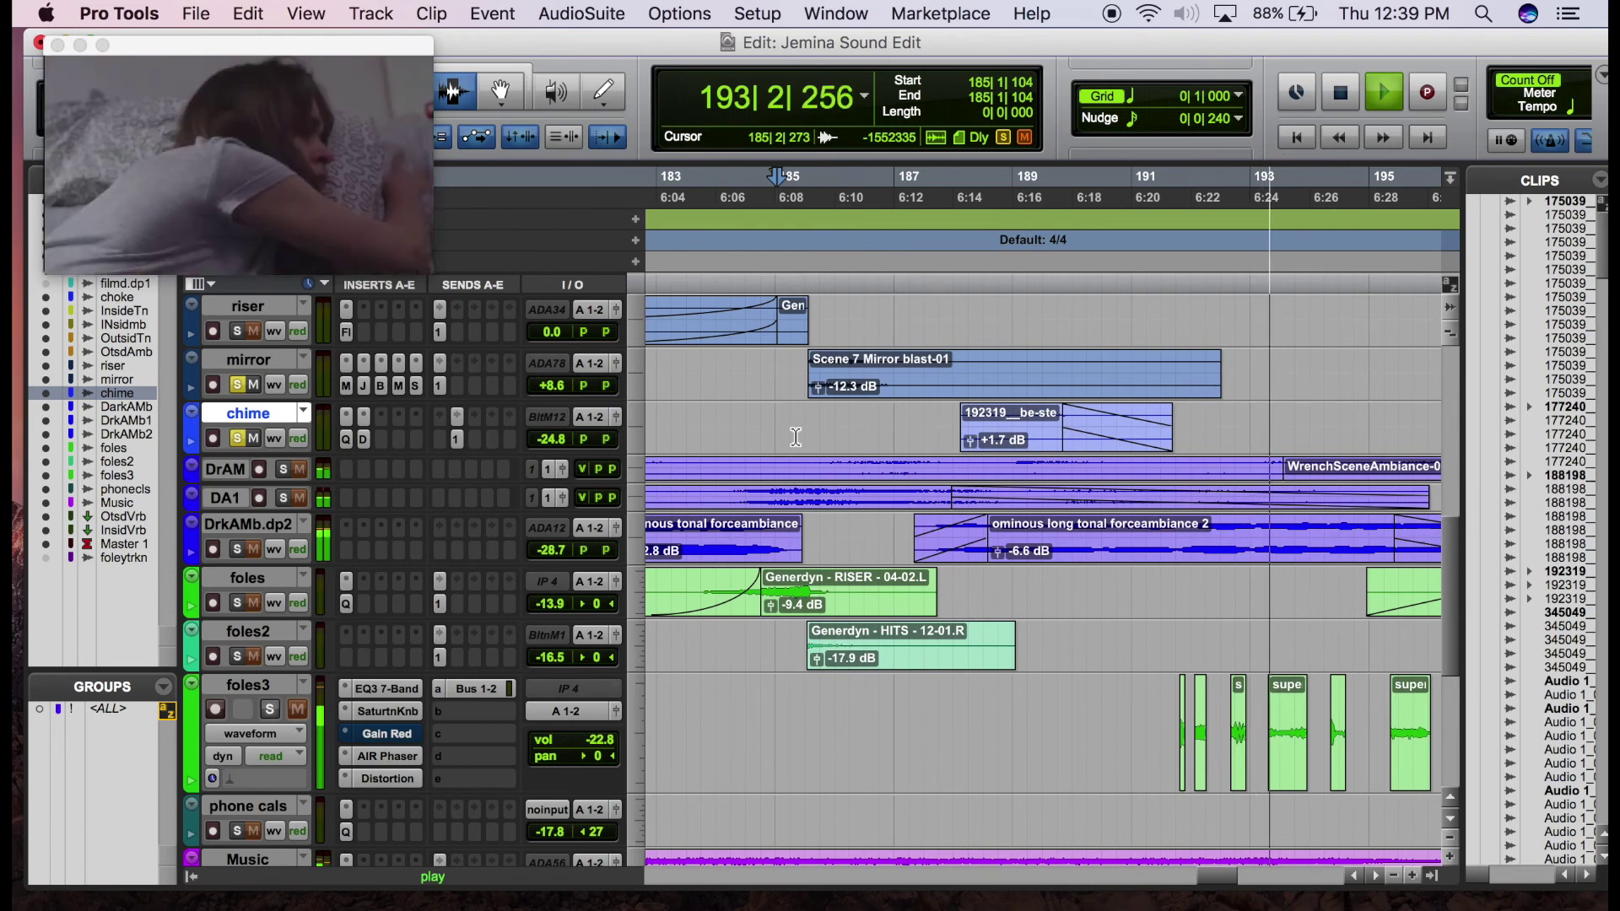
{"action": "left_click", "coordinate": [267, 708]}
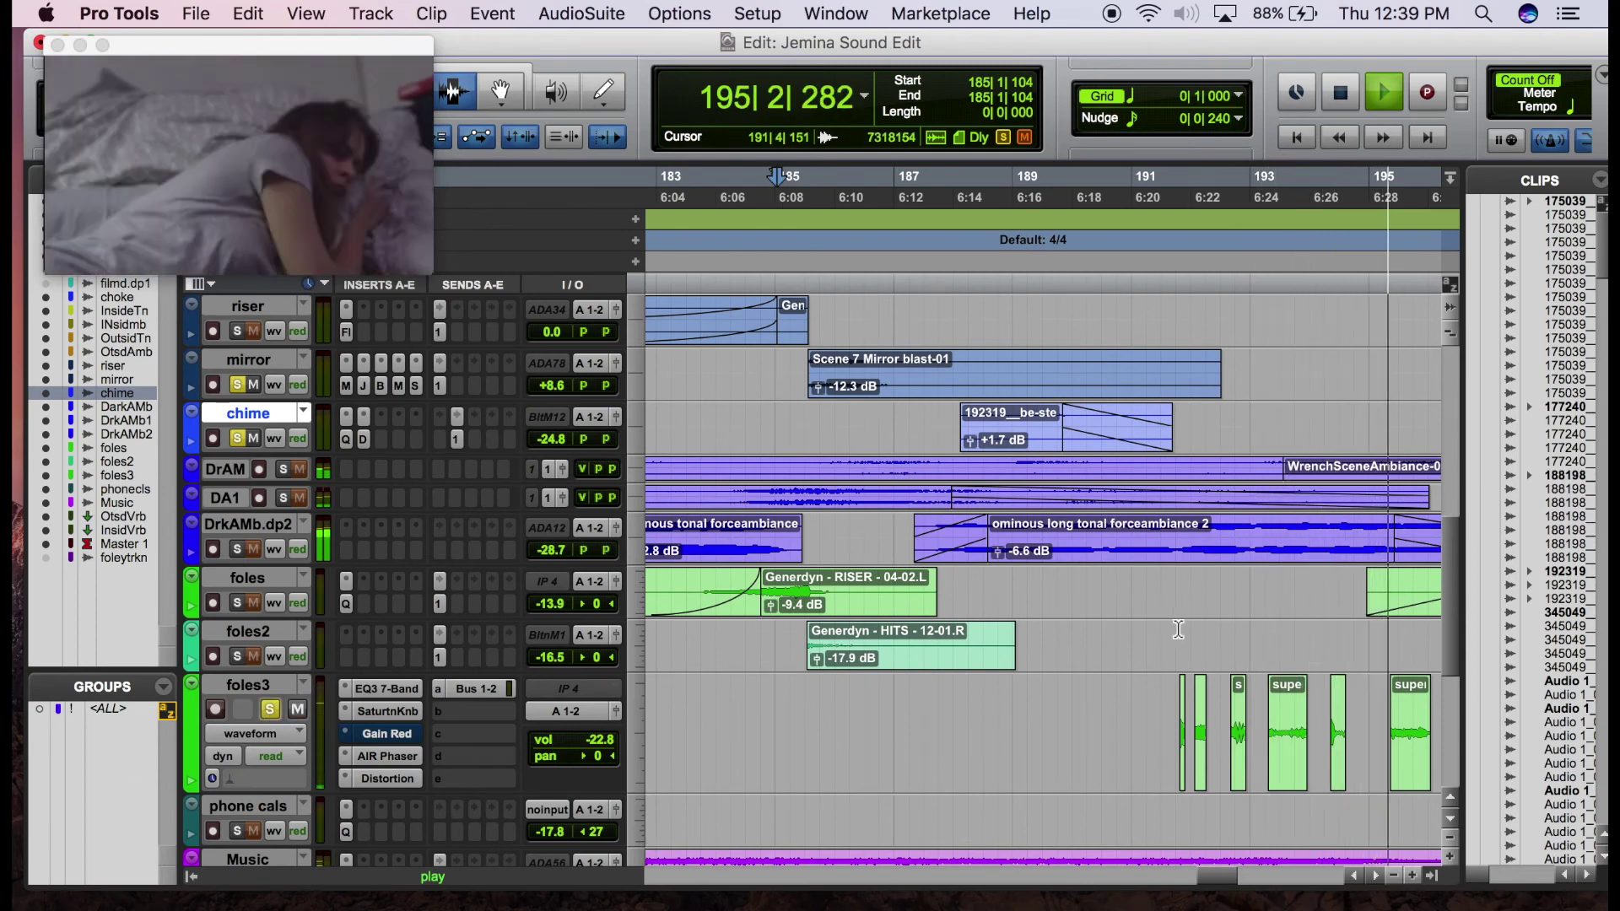
Toggle the foles track's solo on and off, solo the chime track, and stop playback
{"action": "scroll", "coordinate": [1173, 637], "scroll_direction": "up", "scroll_amount": 1}
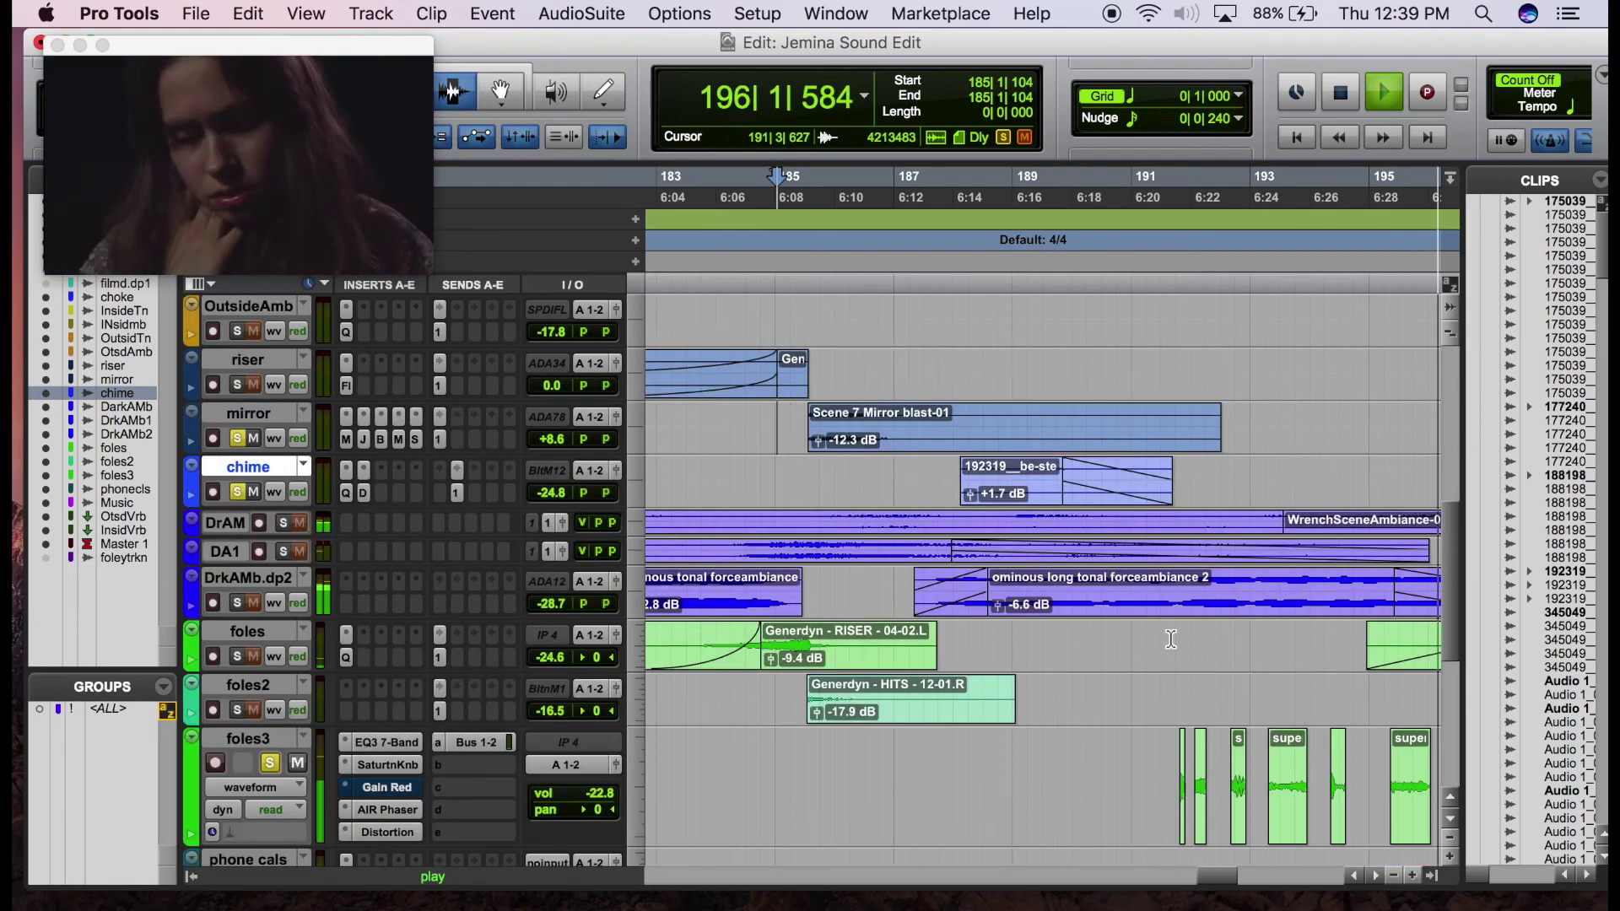
{"action": "scroll", "coordinate": [1171, 639], "scroll_direction": "down", "scroll_amount": 2}
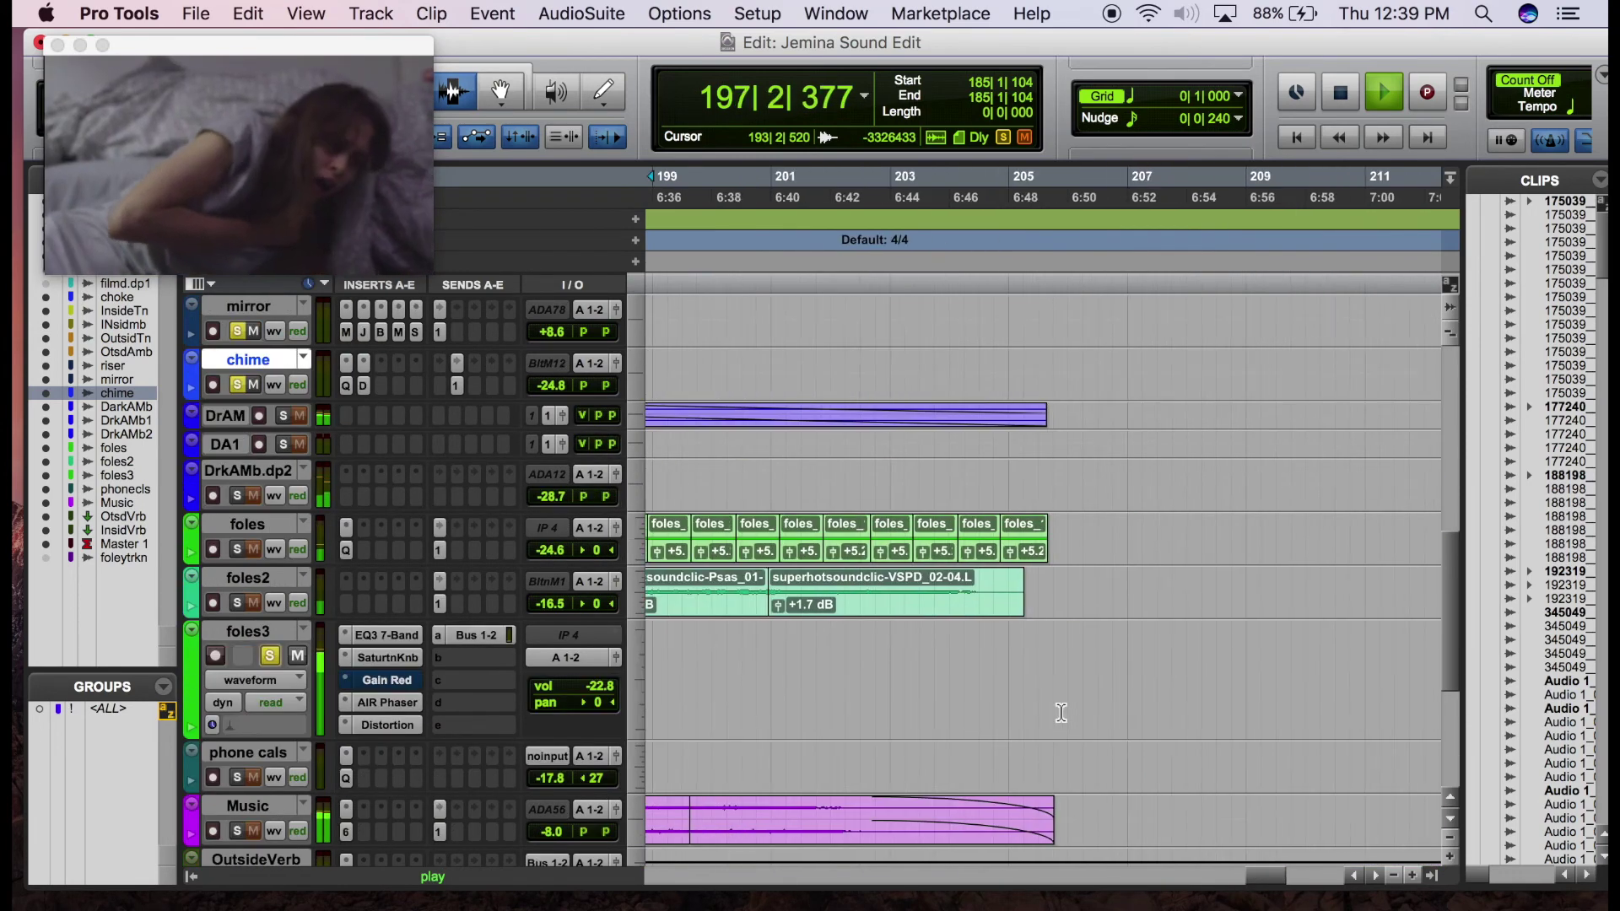
{"action": "scroll", "coordinate": [1061, 713], "scroll_direction": "left", "scroll_amount": 5}
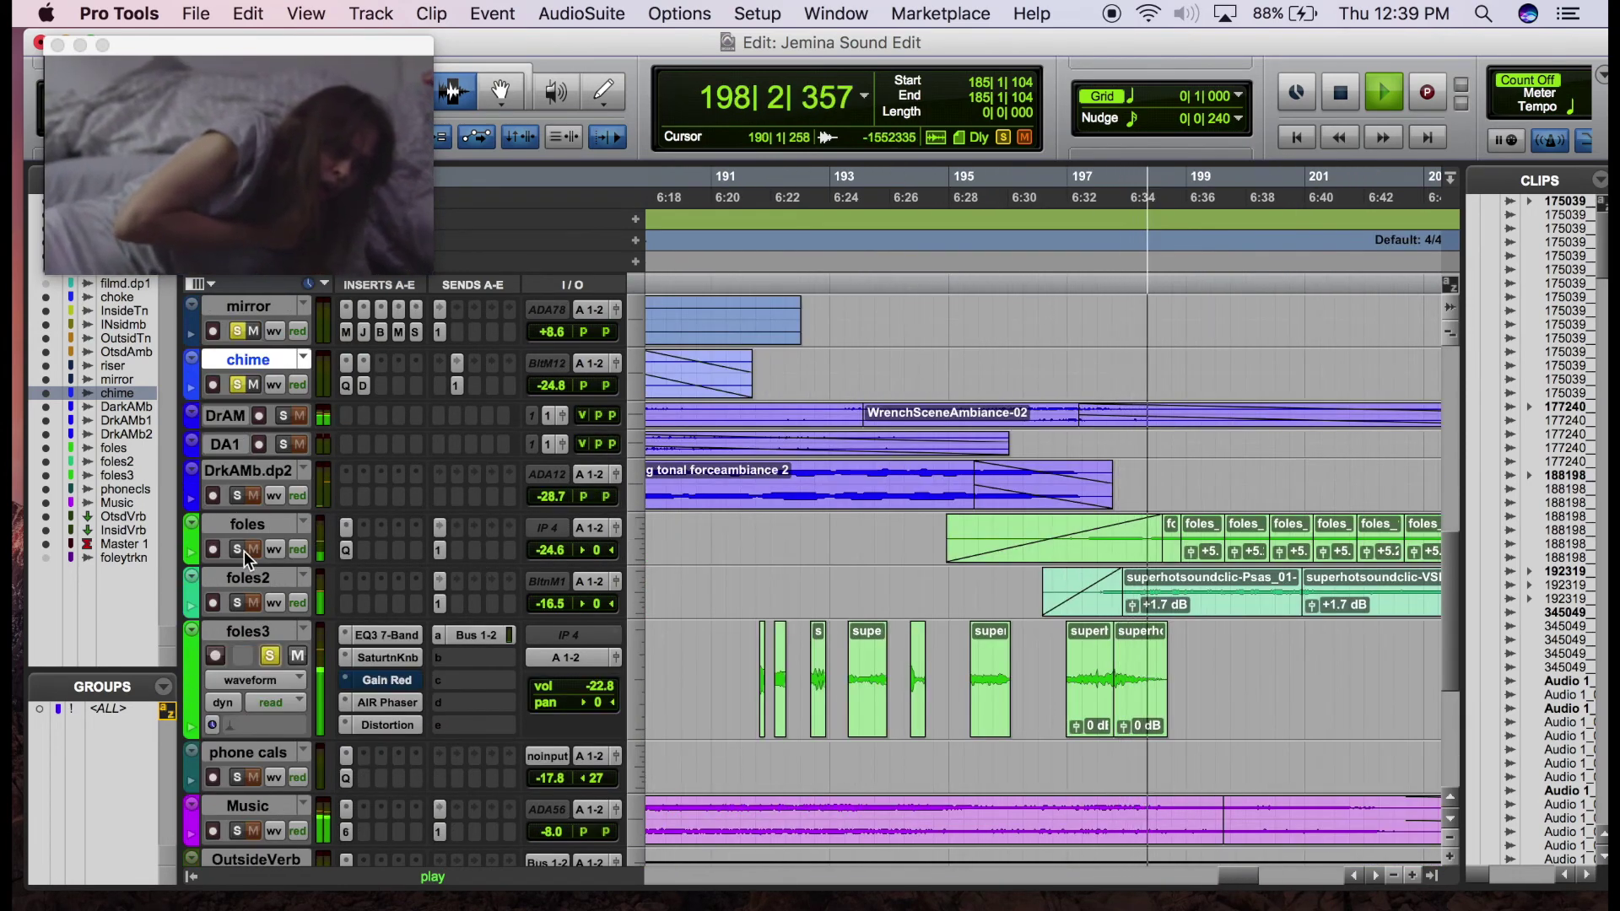
{"action": "left_click", "coordinate": [236, 549]}
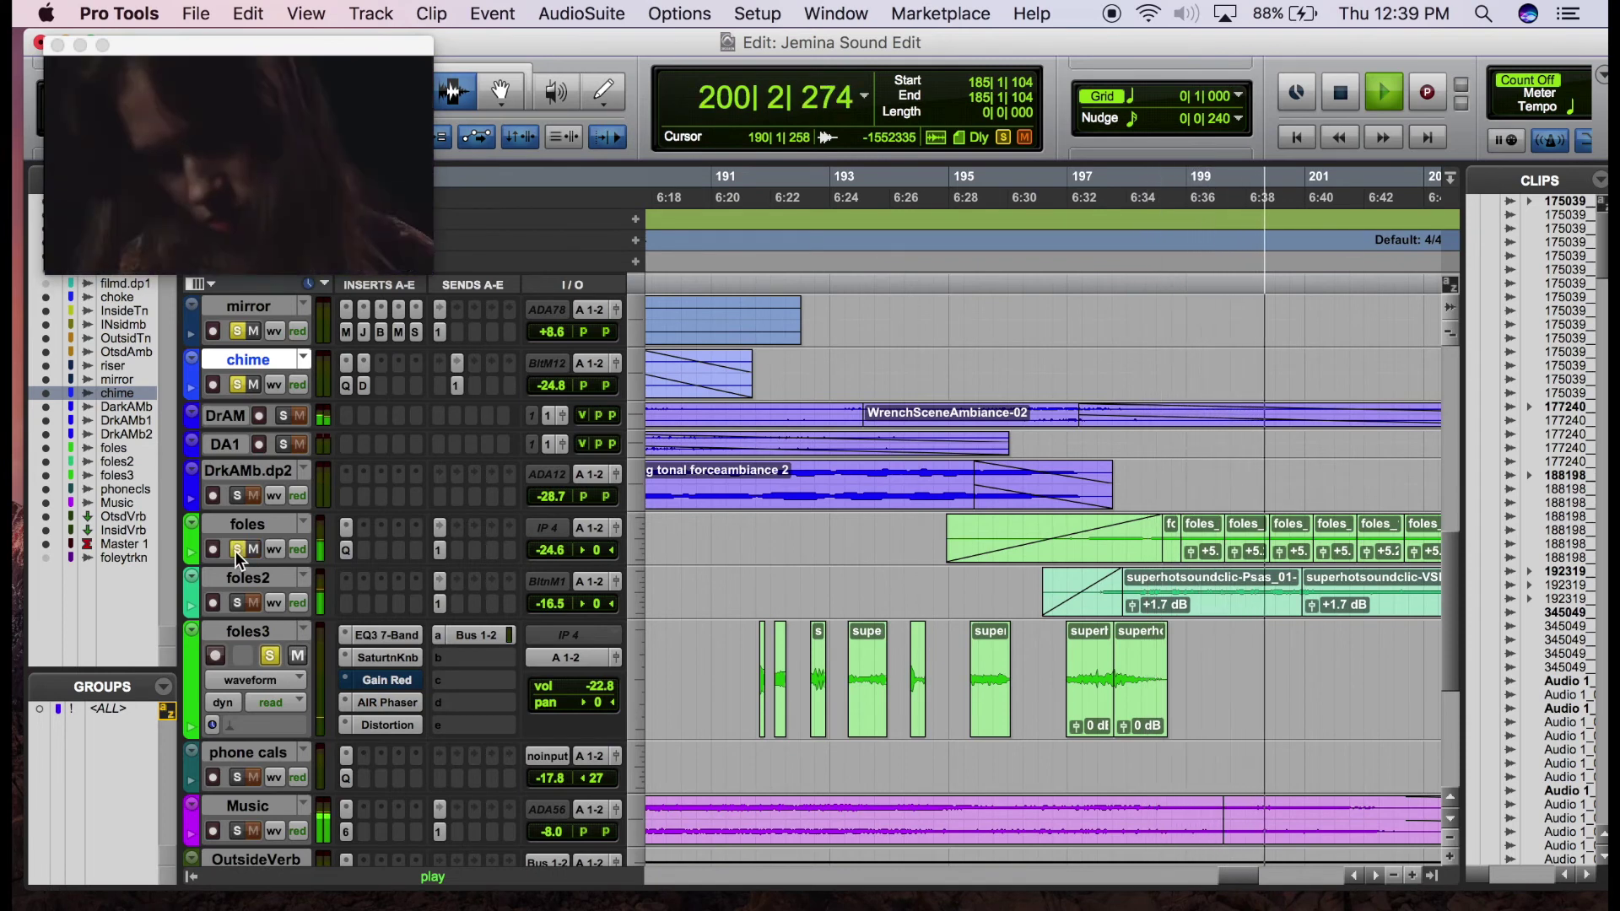
{"action": "left_click", "coordinate": [236, 549]}
{"action": "left_click", "coordinate": [238, 385]}
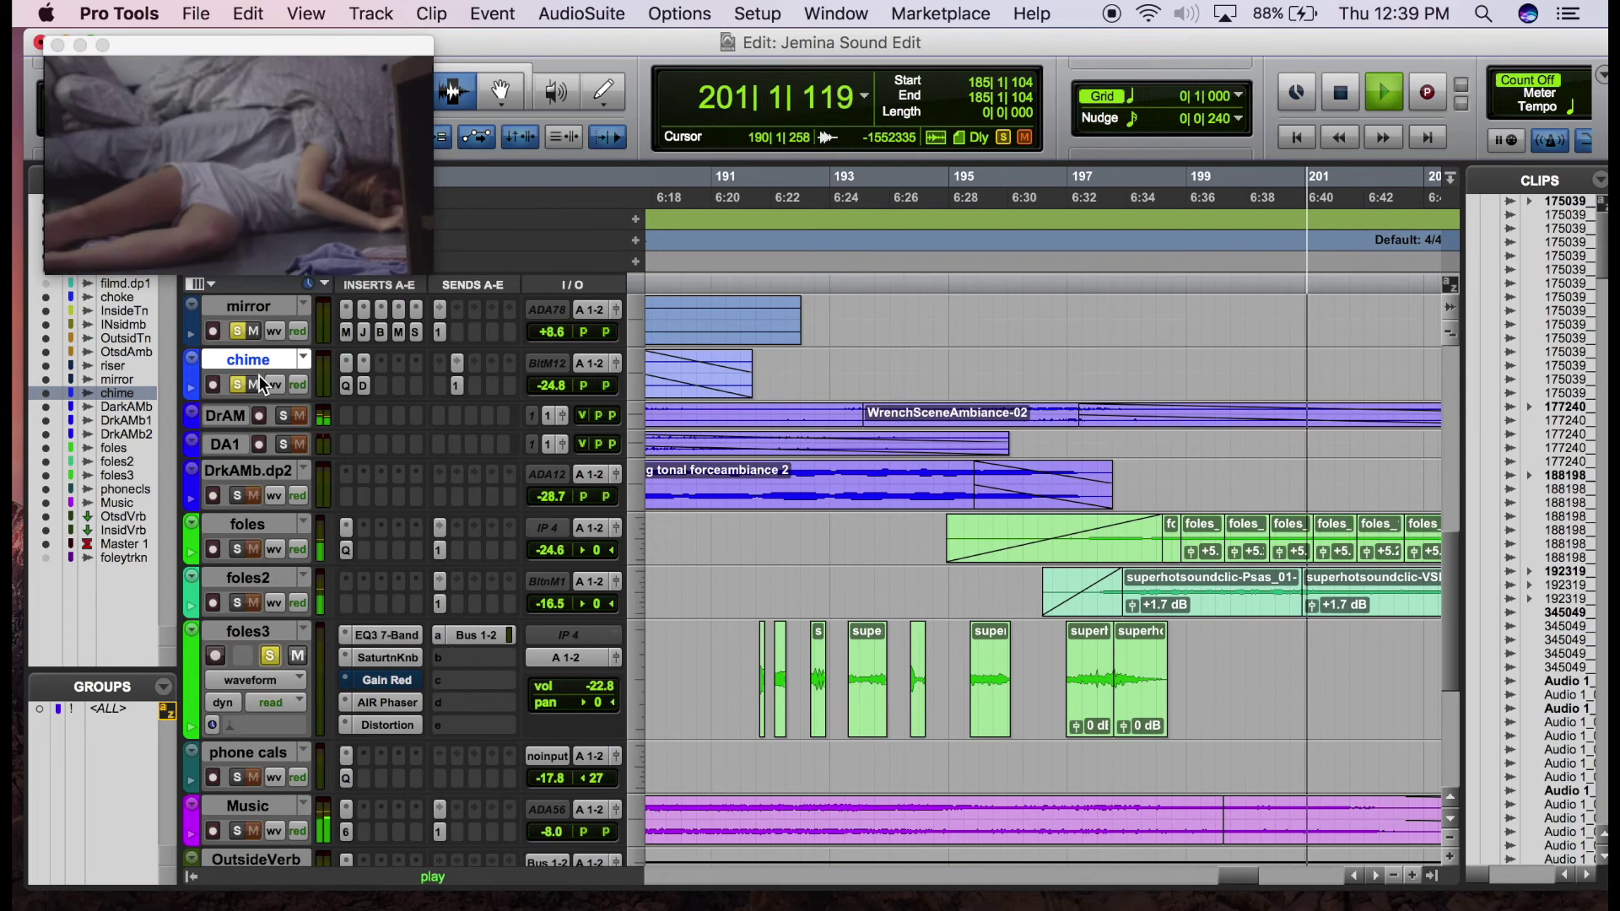
{"action": "key", "text": "space"}
Play the foles3 hits from just before bar 191, stopping at 198|4|339
{"action": "scroll", "coordinate": [857, 711], "scroll_direction": "down", "scroll_amount": 3}
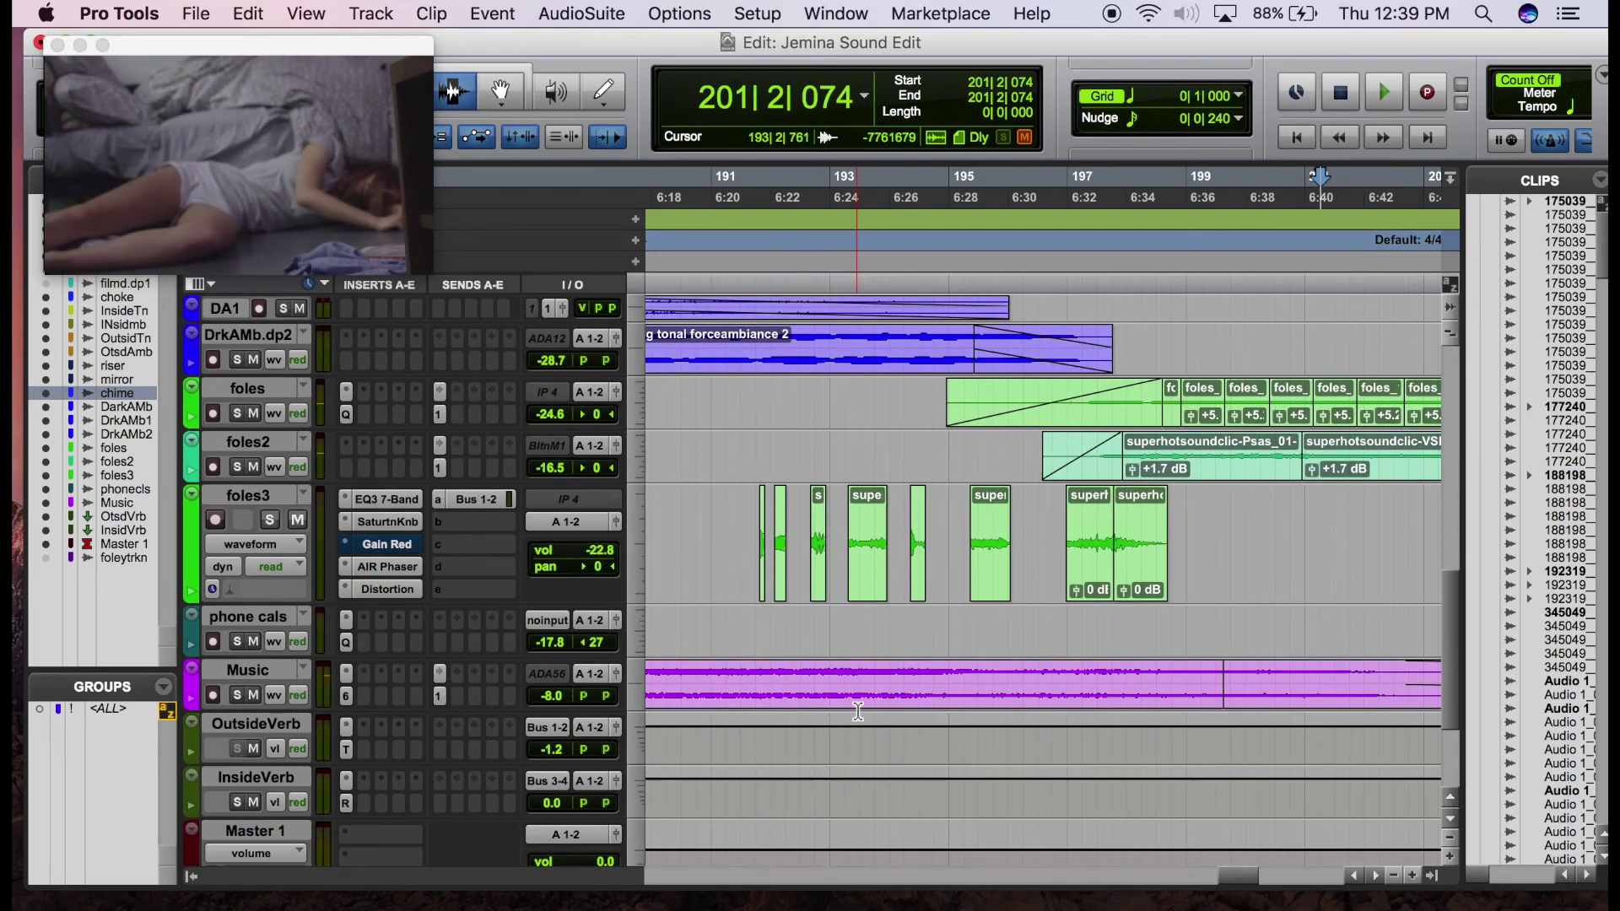
{"action": "left_click", "coordinate": [738, 511]}
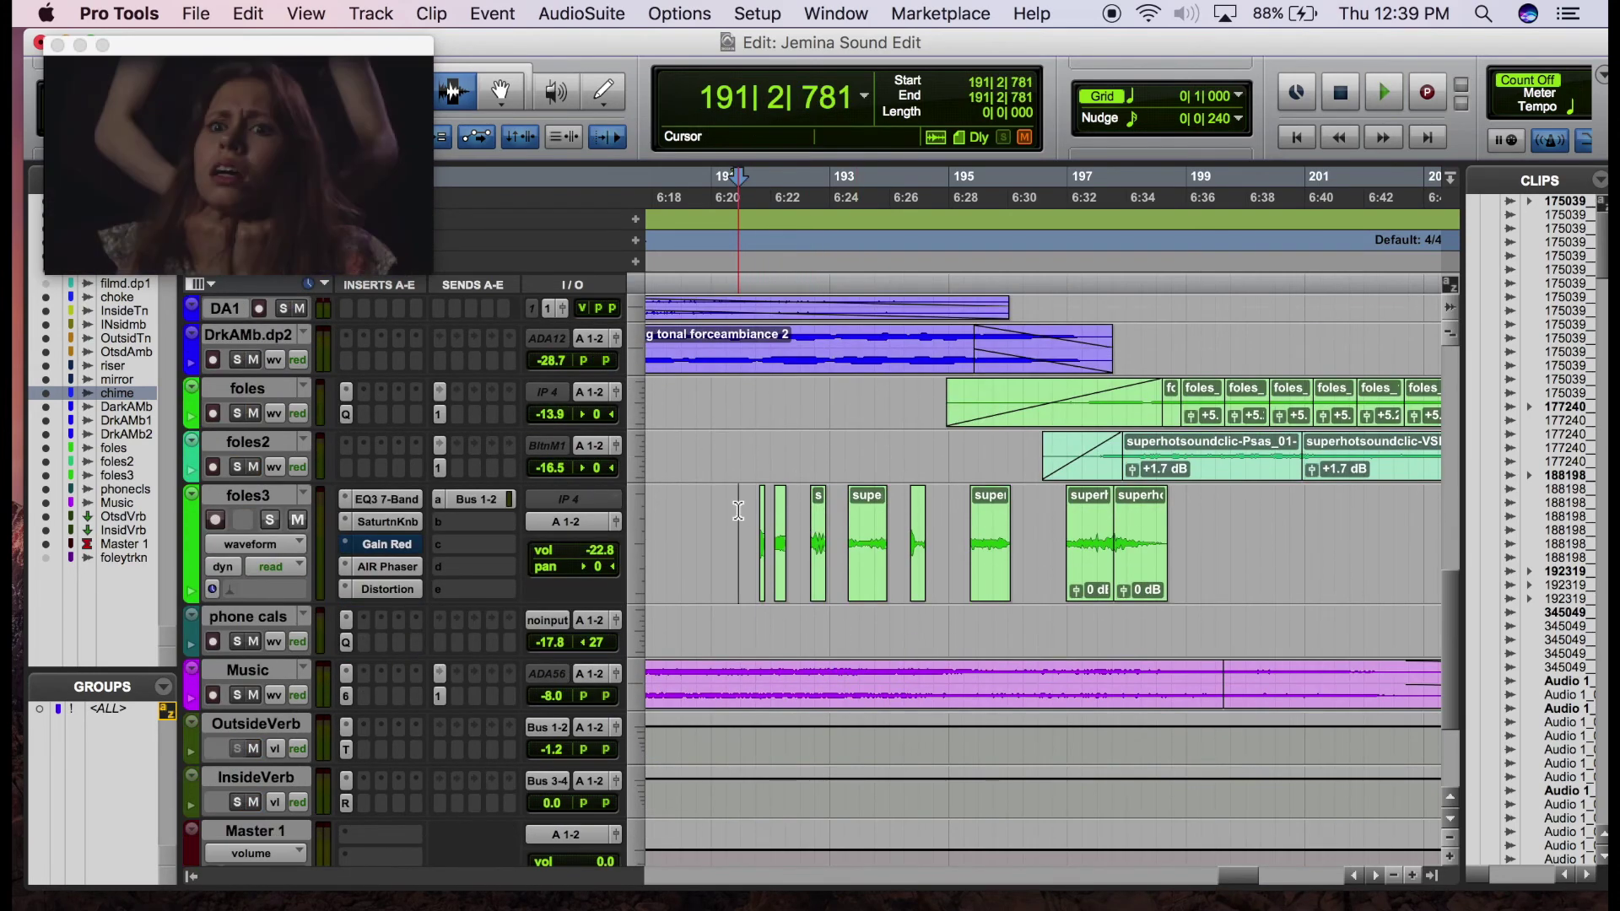
{"action": "left_click", "coordinate": [731, 506]}
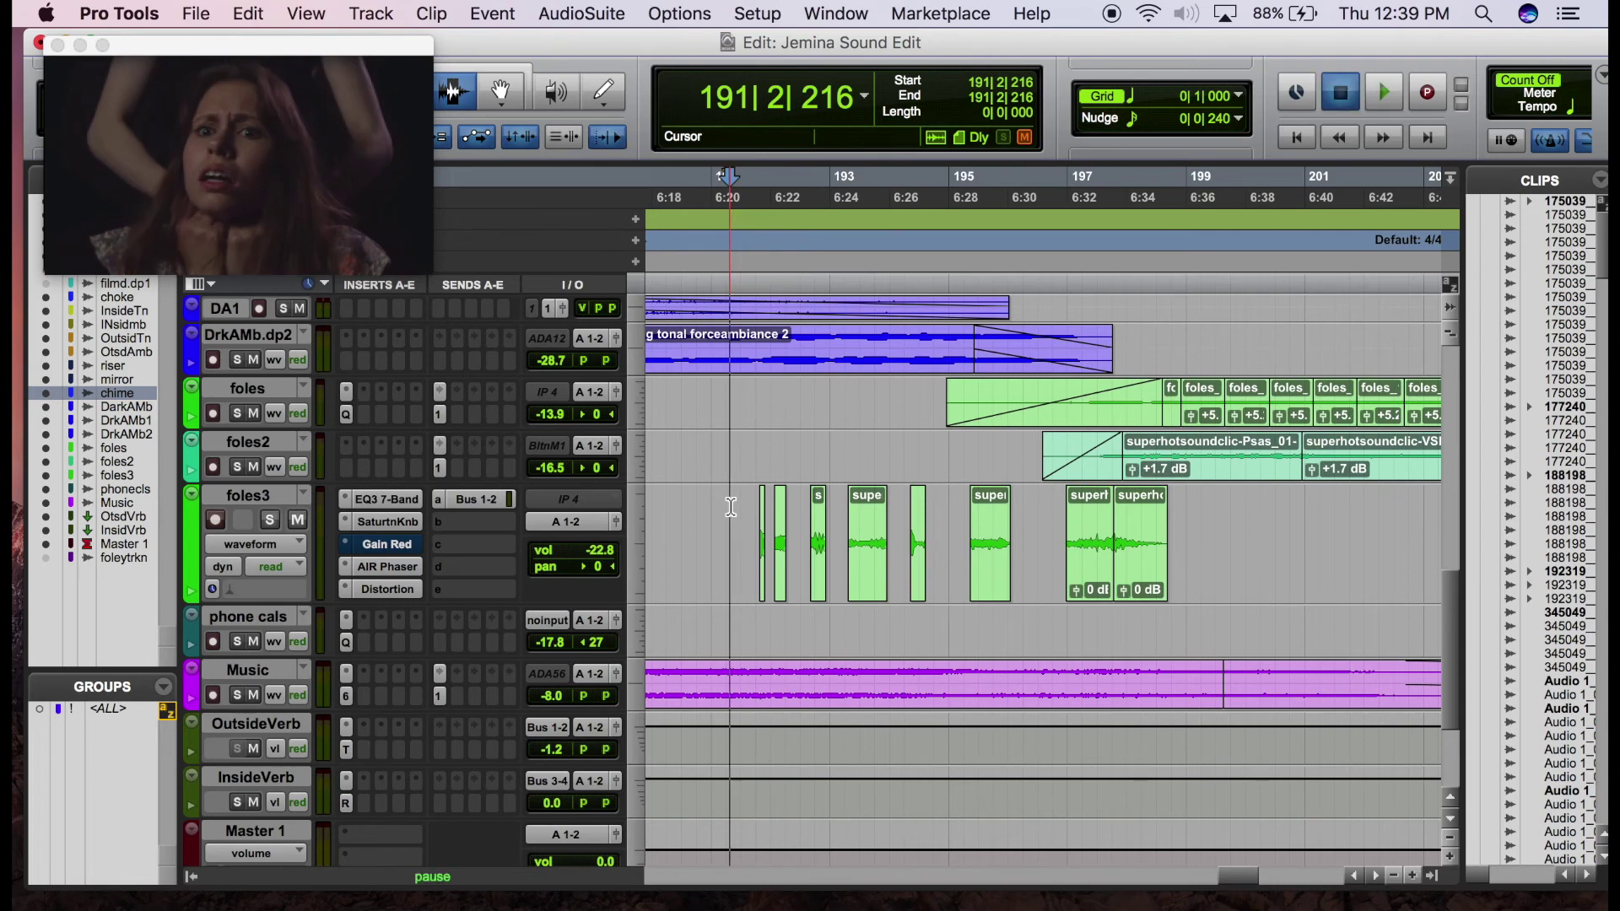
{"action": "key", "text": "space"}
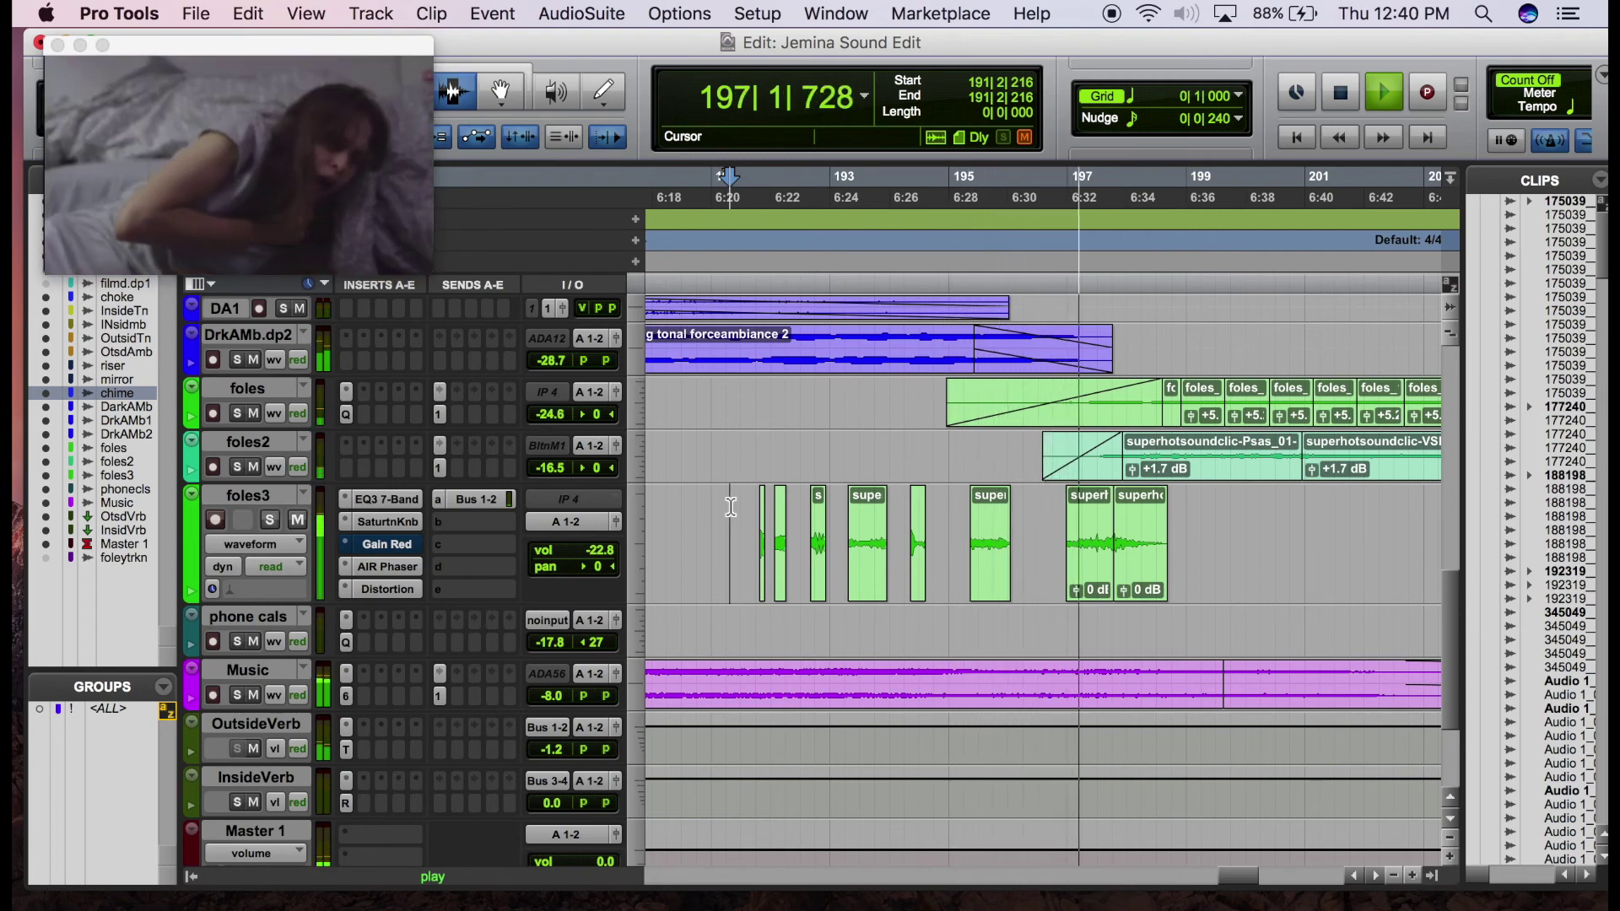
{"action": "scroll", "coordinate": [730, 507], "scroll_direction": "down", "scroll_amount": 3}
{"action": "scroll", "coordinate": [731, 507], "scroll_direction": "down", "scroll_amount": 2}
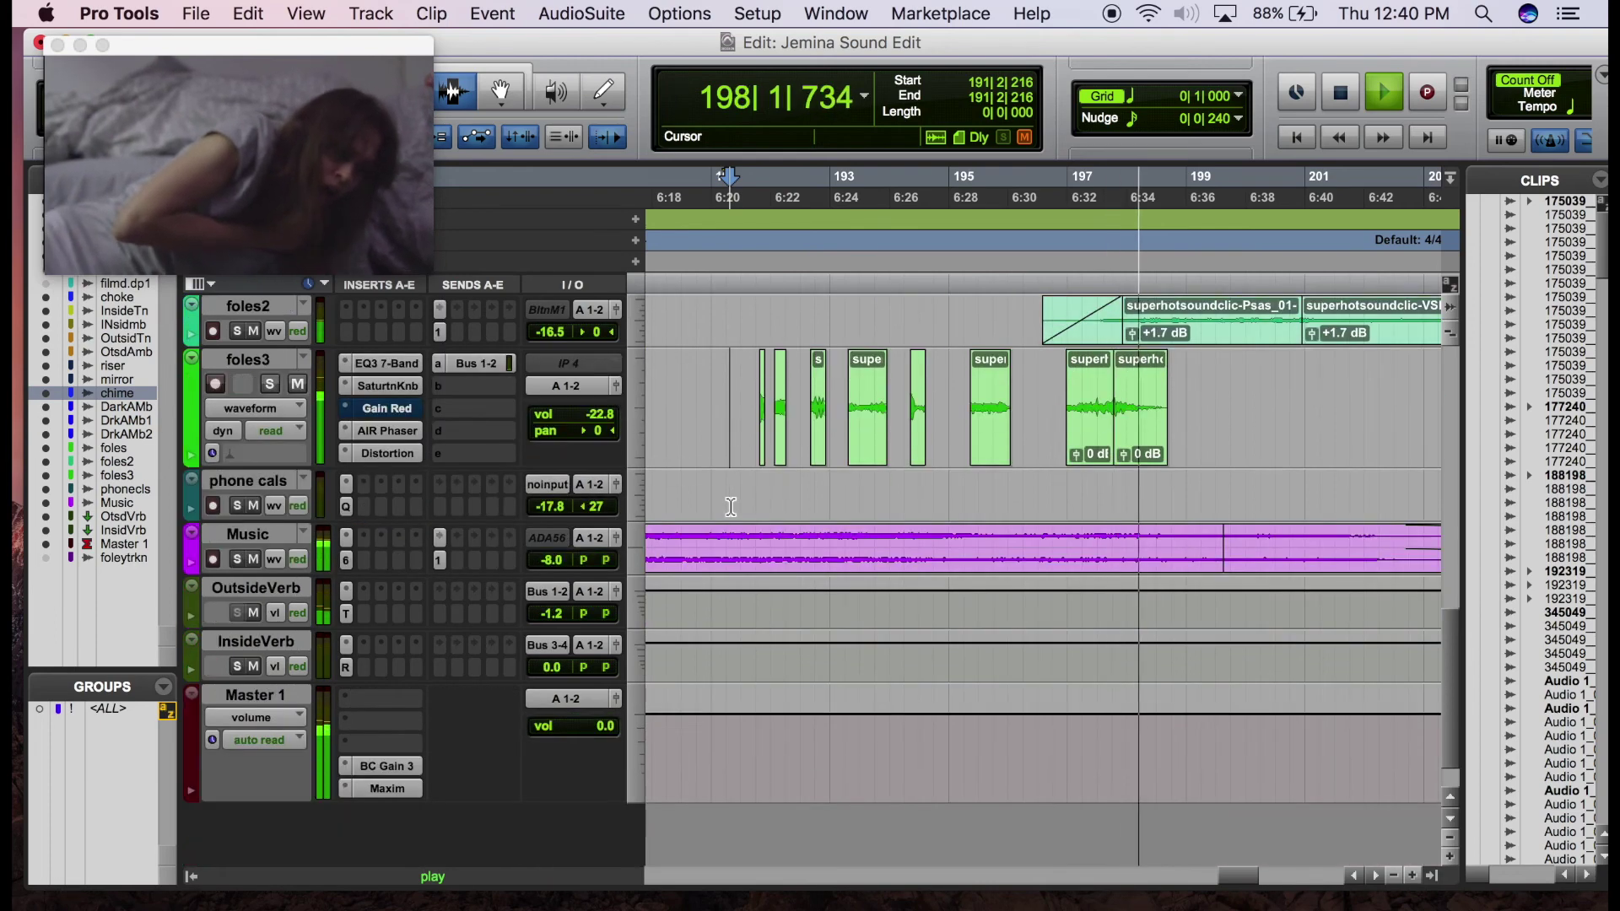
{"action": "key", "text": "space"}
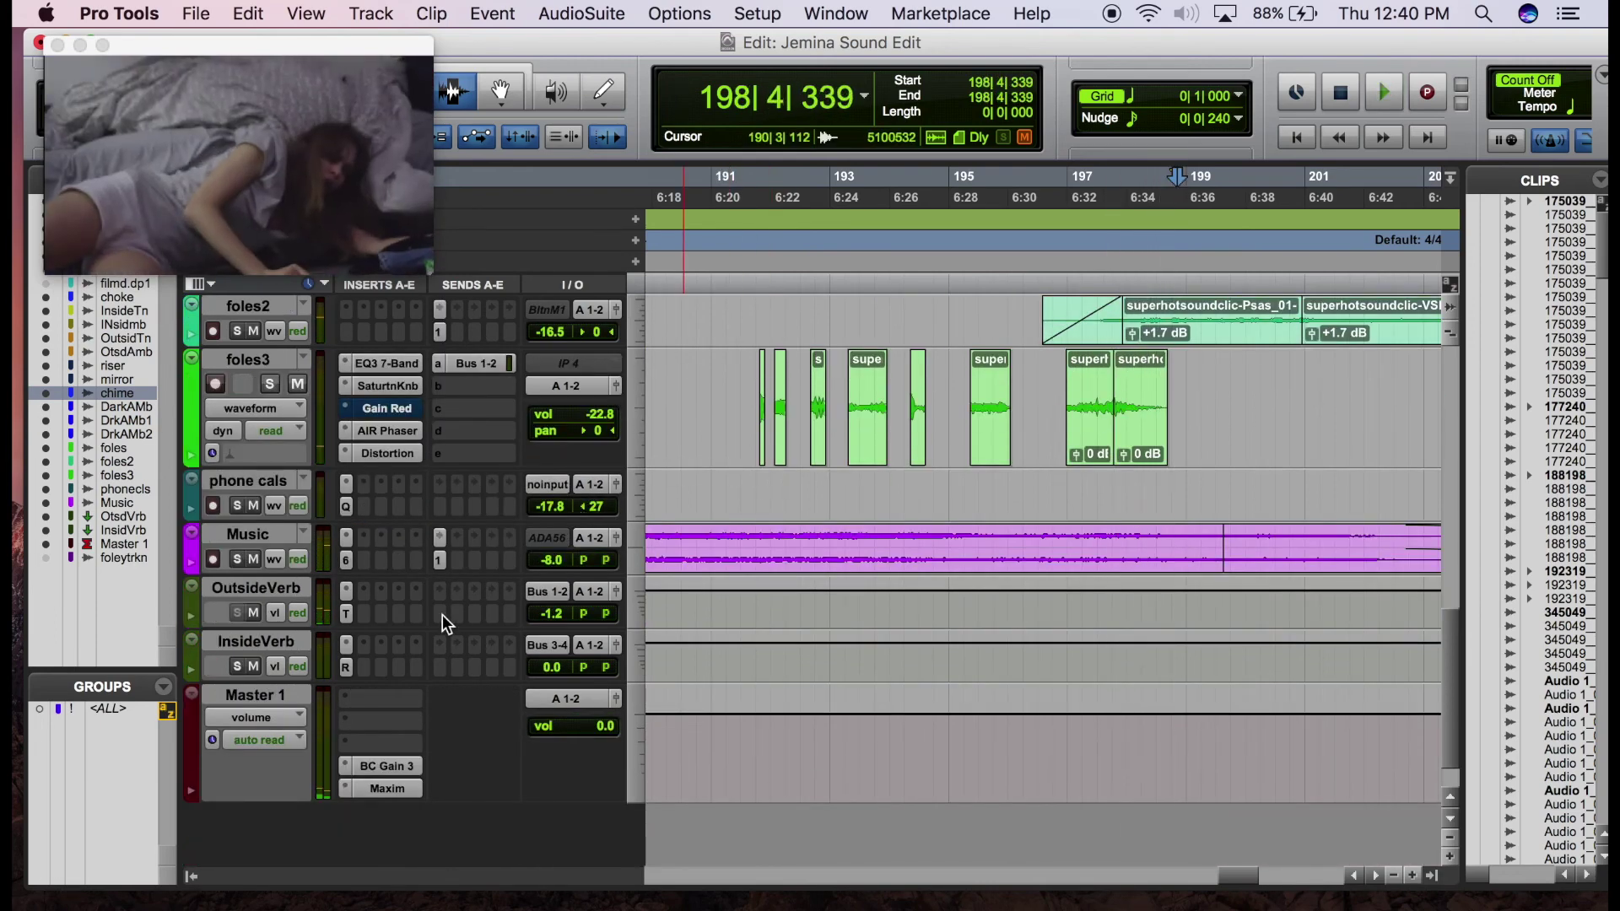
Review the InsideVerb and OutsideVerb reverb settings, closing each afterwards
{"action": "scroll", "coordinate": [442, 614], "scroll_direction": "up", "scroll_amount": 3}
{"action": "scroll", "coordinate": [442, 614], "scroll_direction": "down", "scroll_amount": 3}
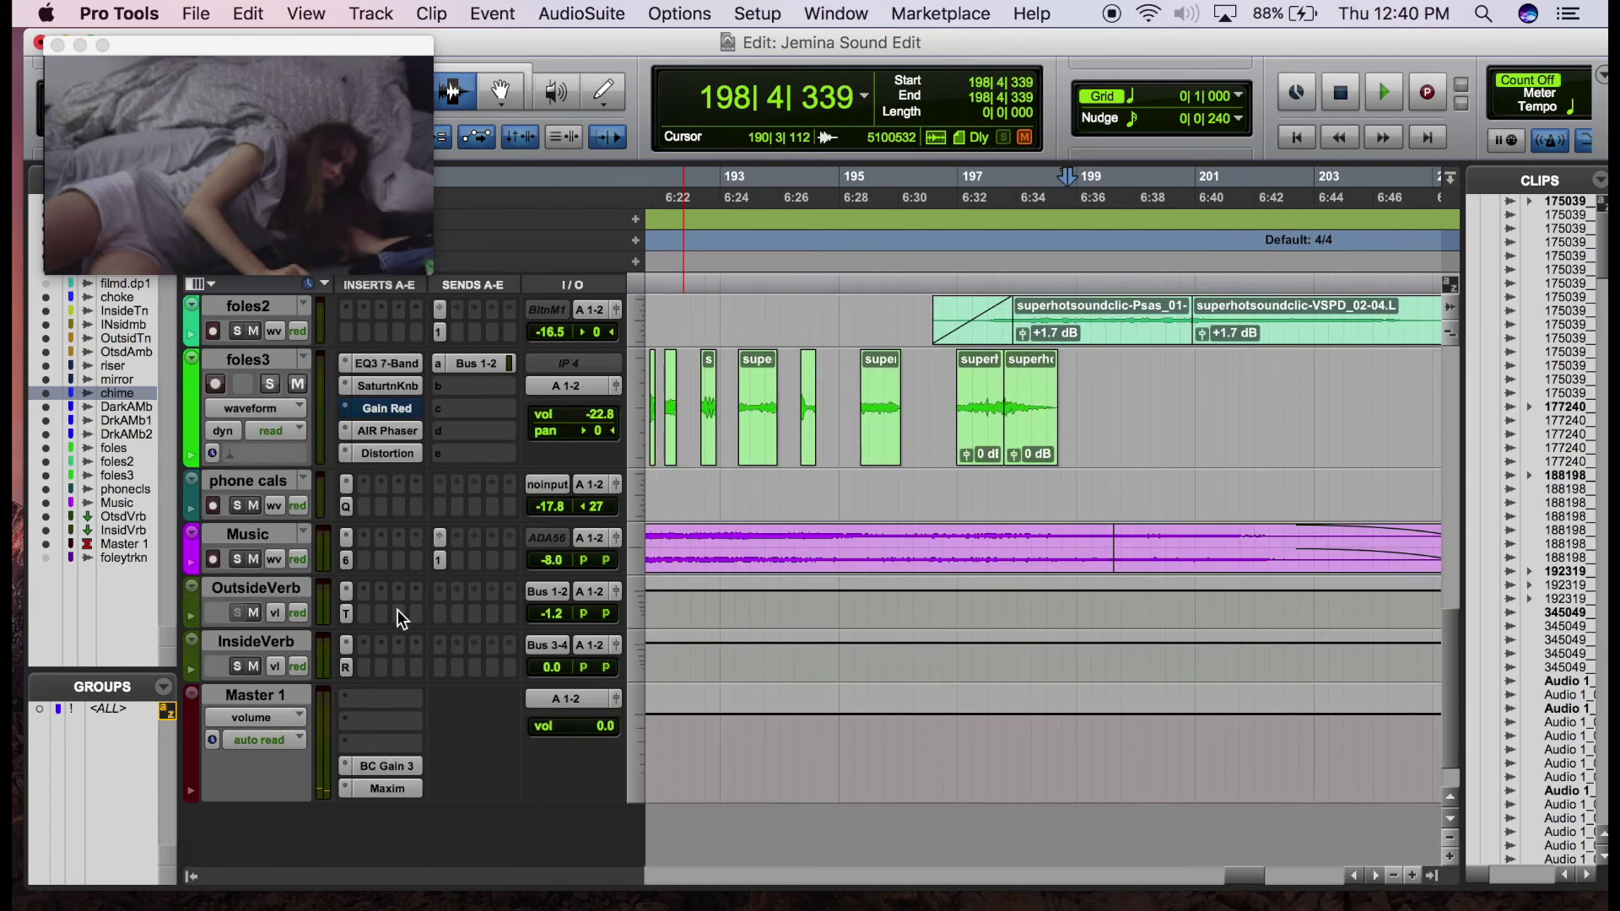
{"action": "scroll", "coordinate": [1039, 574], "scroll_direction": "left", "scroll_amount": 5}
{"action": "scroll", "coordinate": [1039, 574], "scroll_direction": "left", "scroll_amount": 5}
{"action": "scroll", "coordinate": [759, 574], "scroll_direction": "down", "scroll_amount": 1}
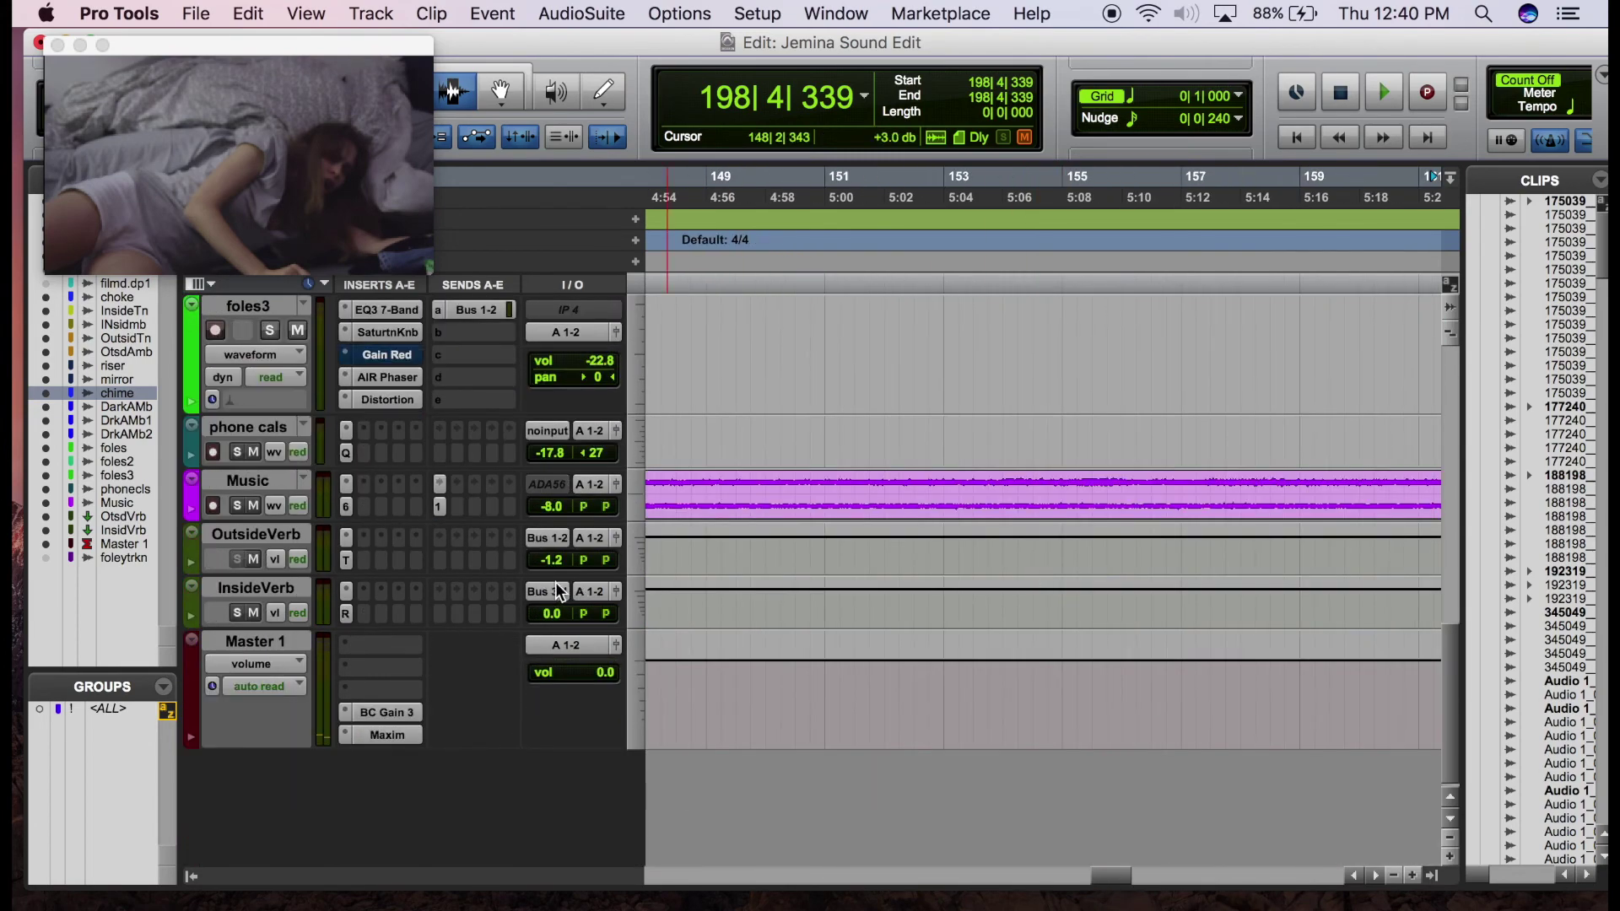
{"action": "left_click", "coordinate": [345, 614]}
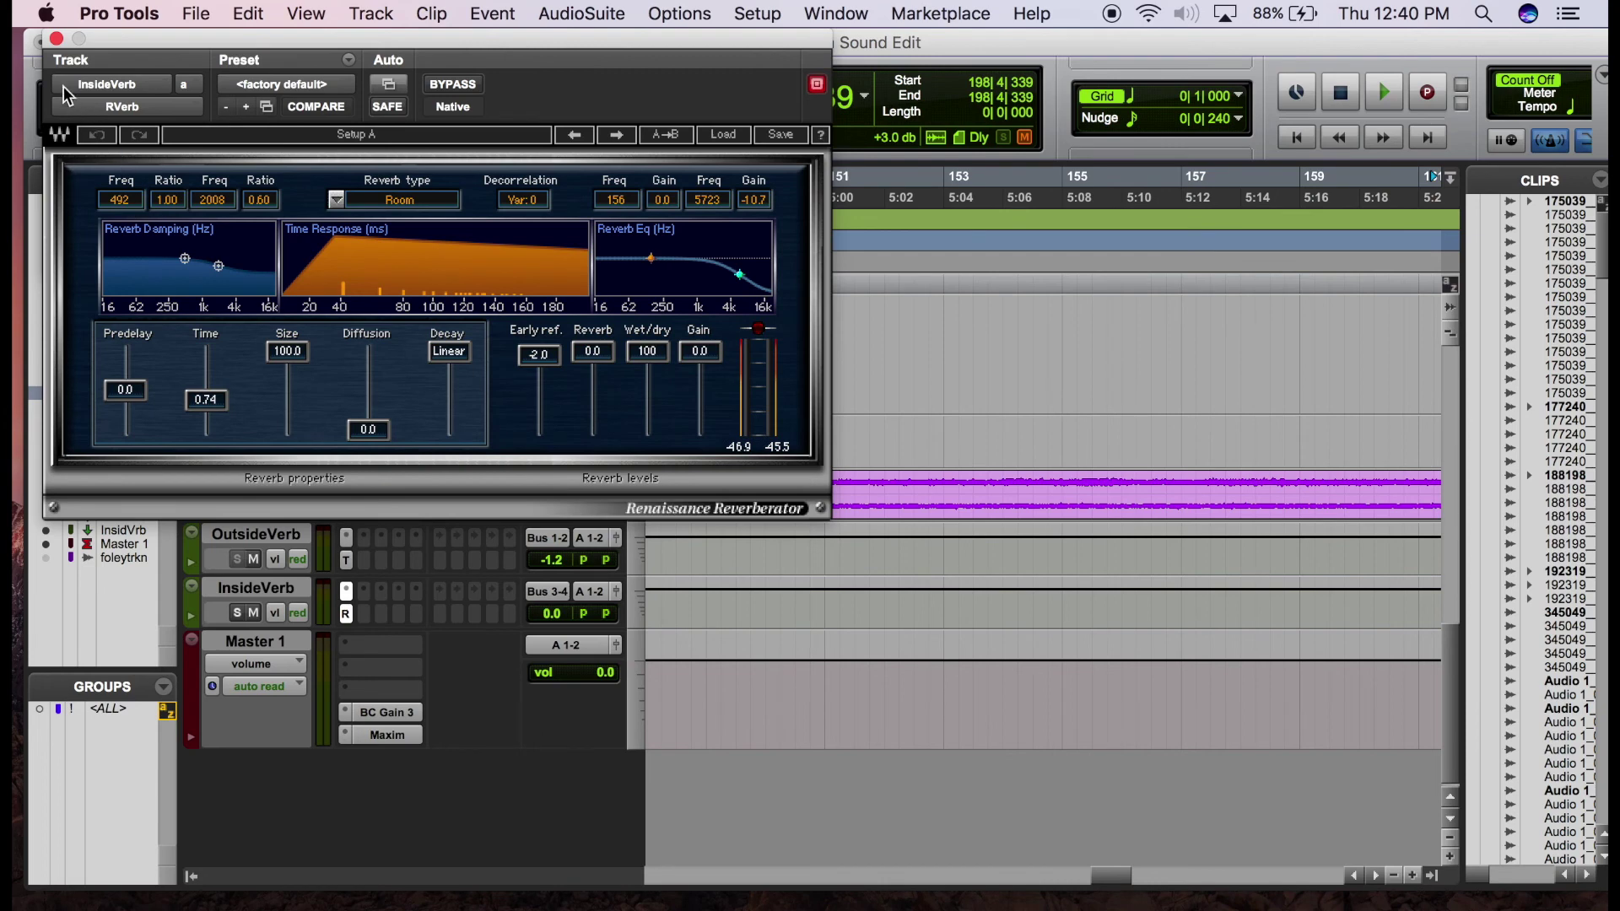
{"action": "left_click", "coordinate": [56, 38]}
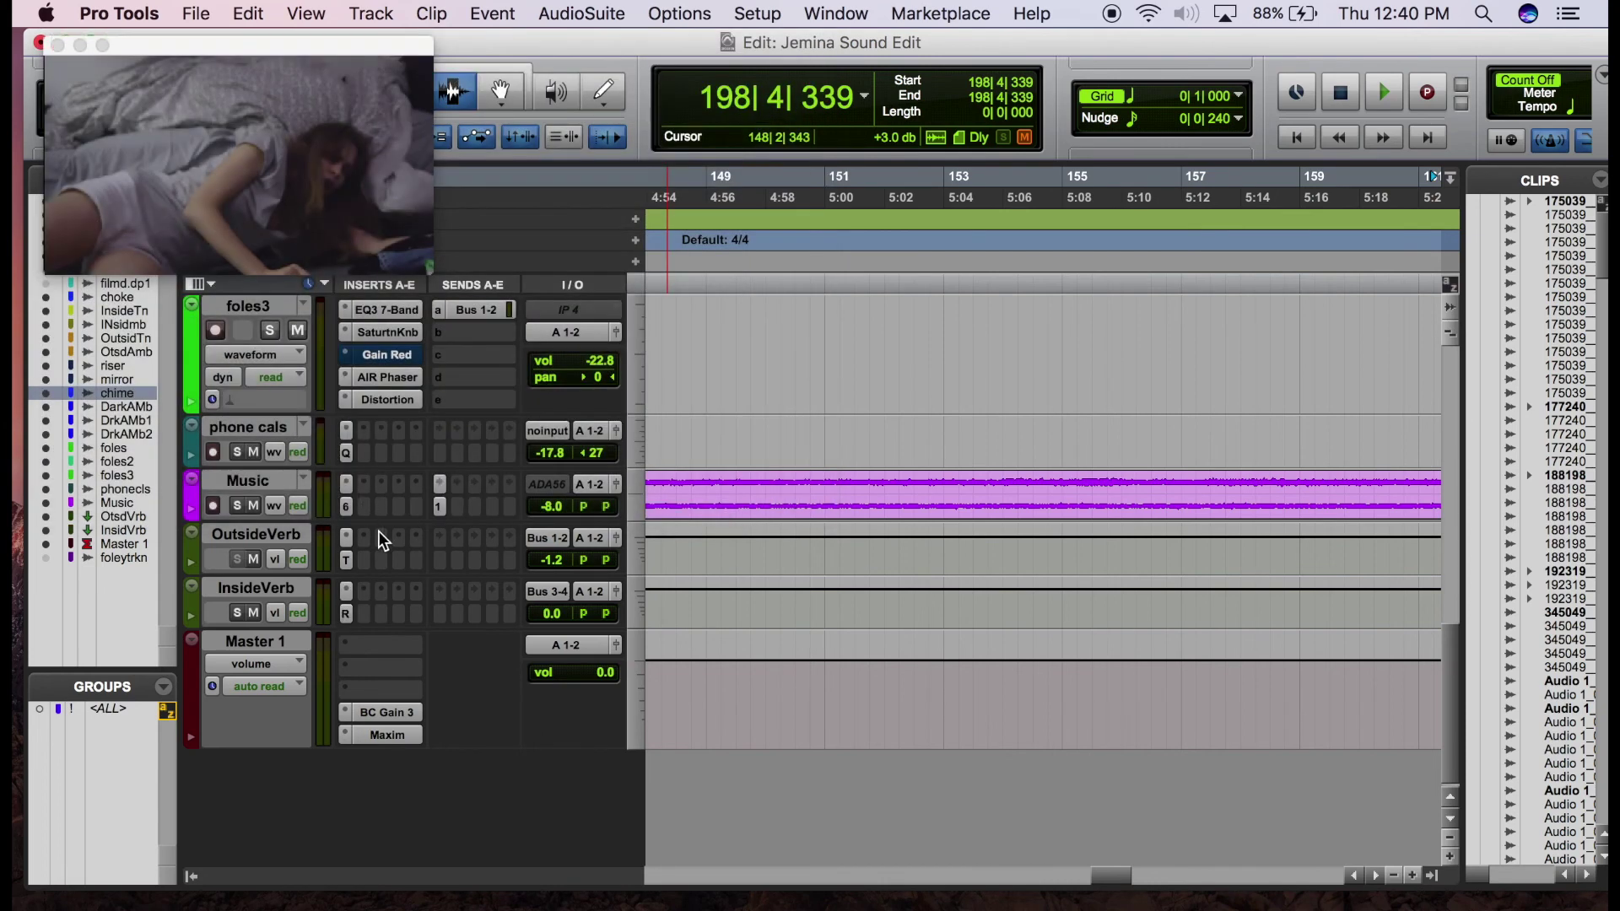
{"action": "left_click", "coordinate": [345, 560]}
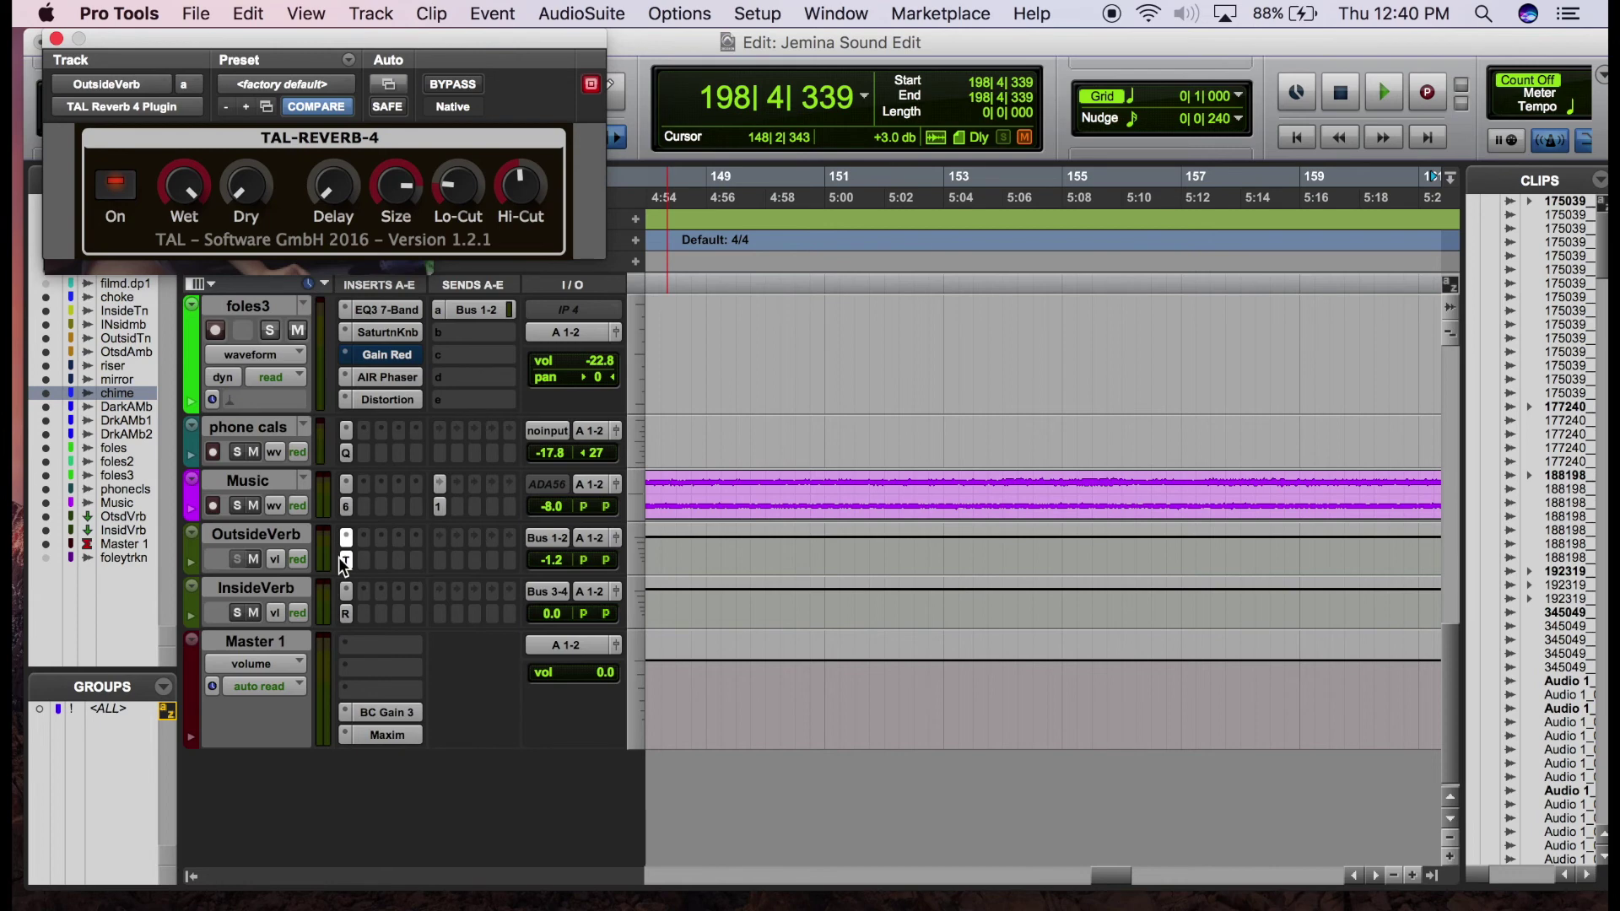
{"action": "left_click", "coordinate": [56, 39]}
Show Master 1's Blue Cat's Gain 3 at +5.05 dB with the position at 112|4|378
{"action": "left_click", "coordinate": [384, 713]}
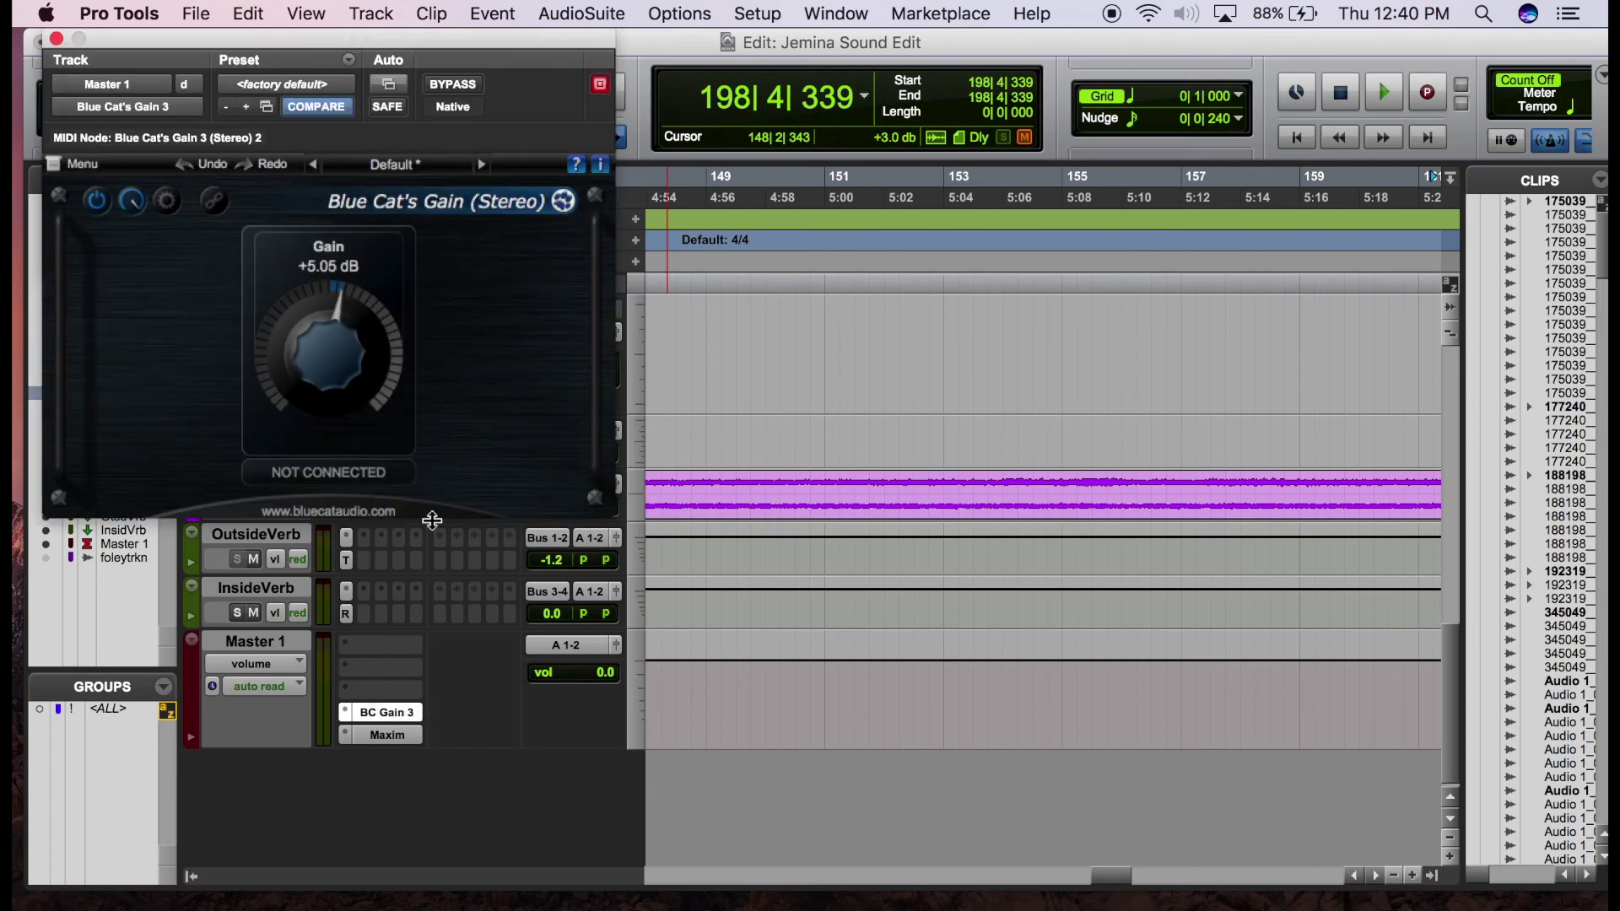
{"action": "scroll", "coordinate": [792, 341], "scroll_direction": "left", "scroll_amount": 15}
{"action": "left_click", "coordinate": [792, 341]}
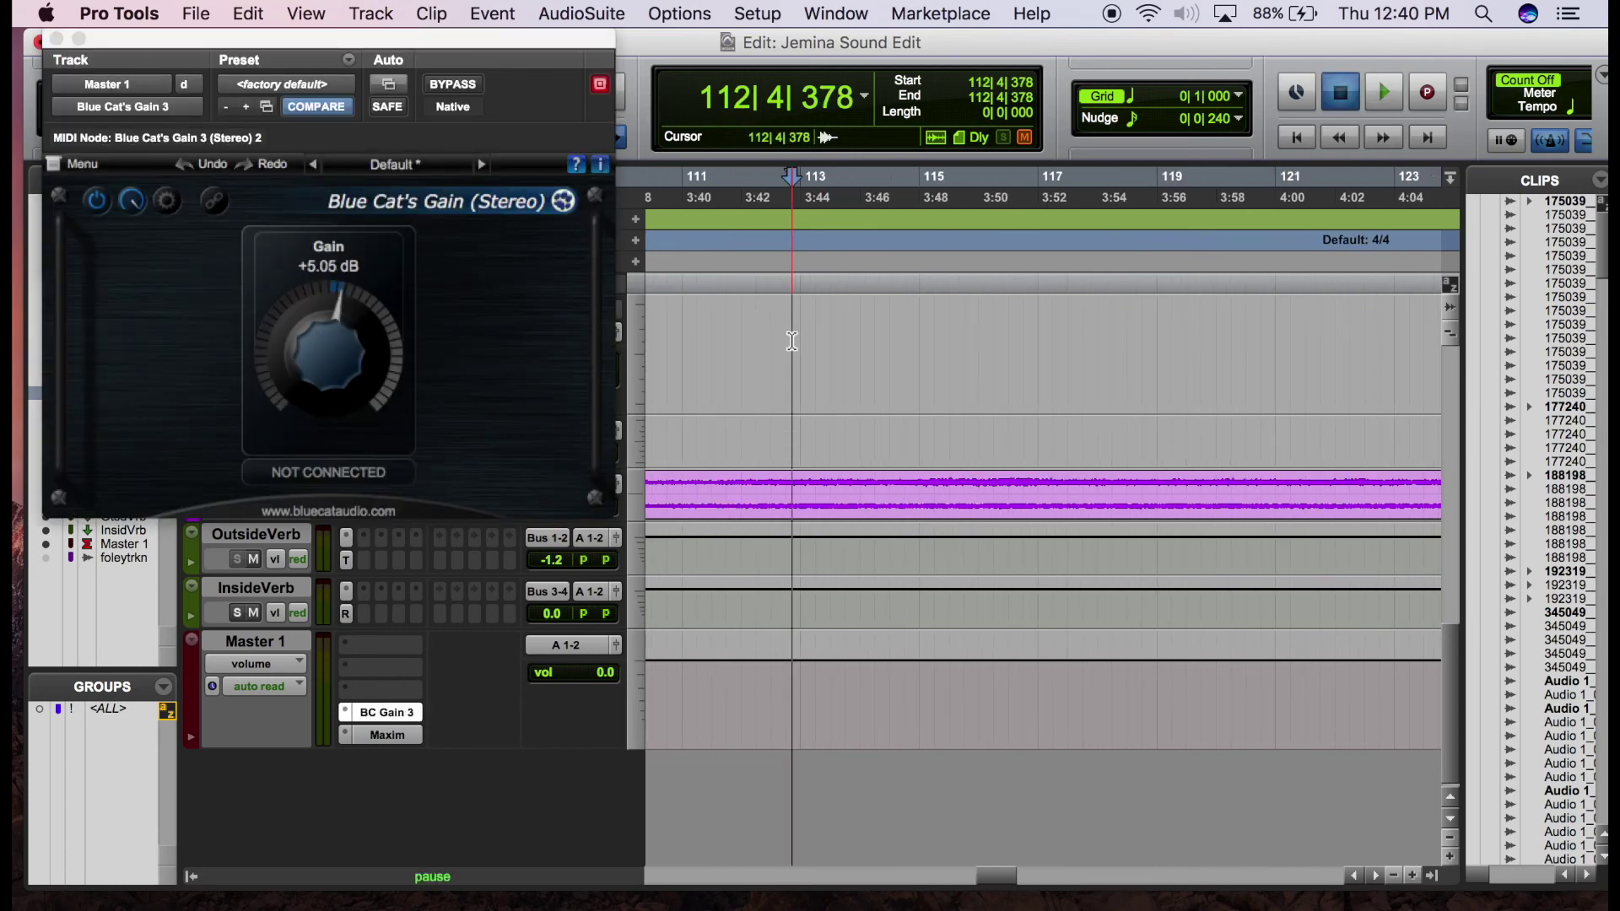
Play the film's opening to hear the master gain automation rise
{"action": "key", "text": "space"}
{"action": "key", "text": "space"}
{"action": "scroll", "coordinate": [1142, 405], "scroll_direction": "left", "scroll_amount": 20}
{"action": "scroll", "coordinate": [1147, 408], "scroll_direction": "up", "scroll_amount": 2}
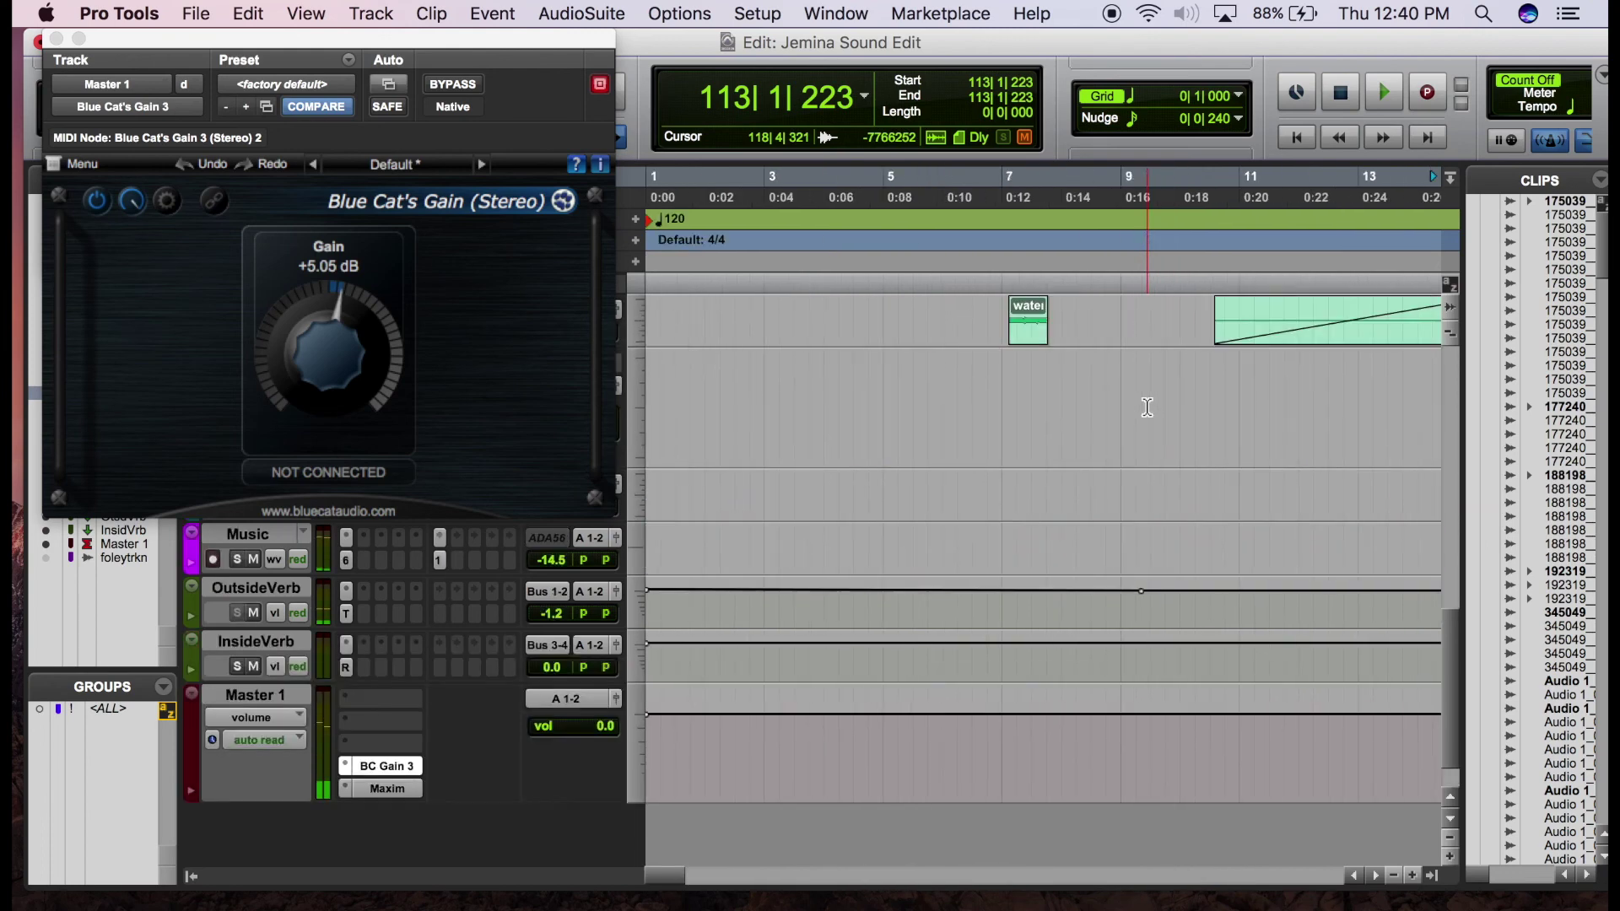
{"action": "left_click", "coordinate": [839, 475]}
{"action": "key", "text": "space"}
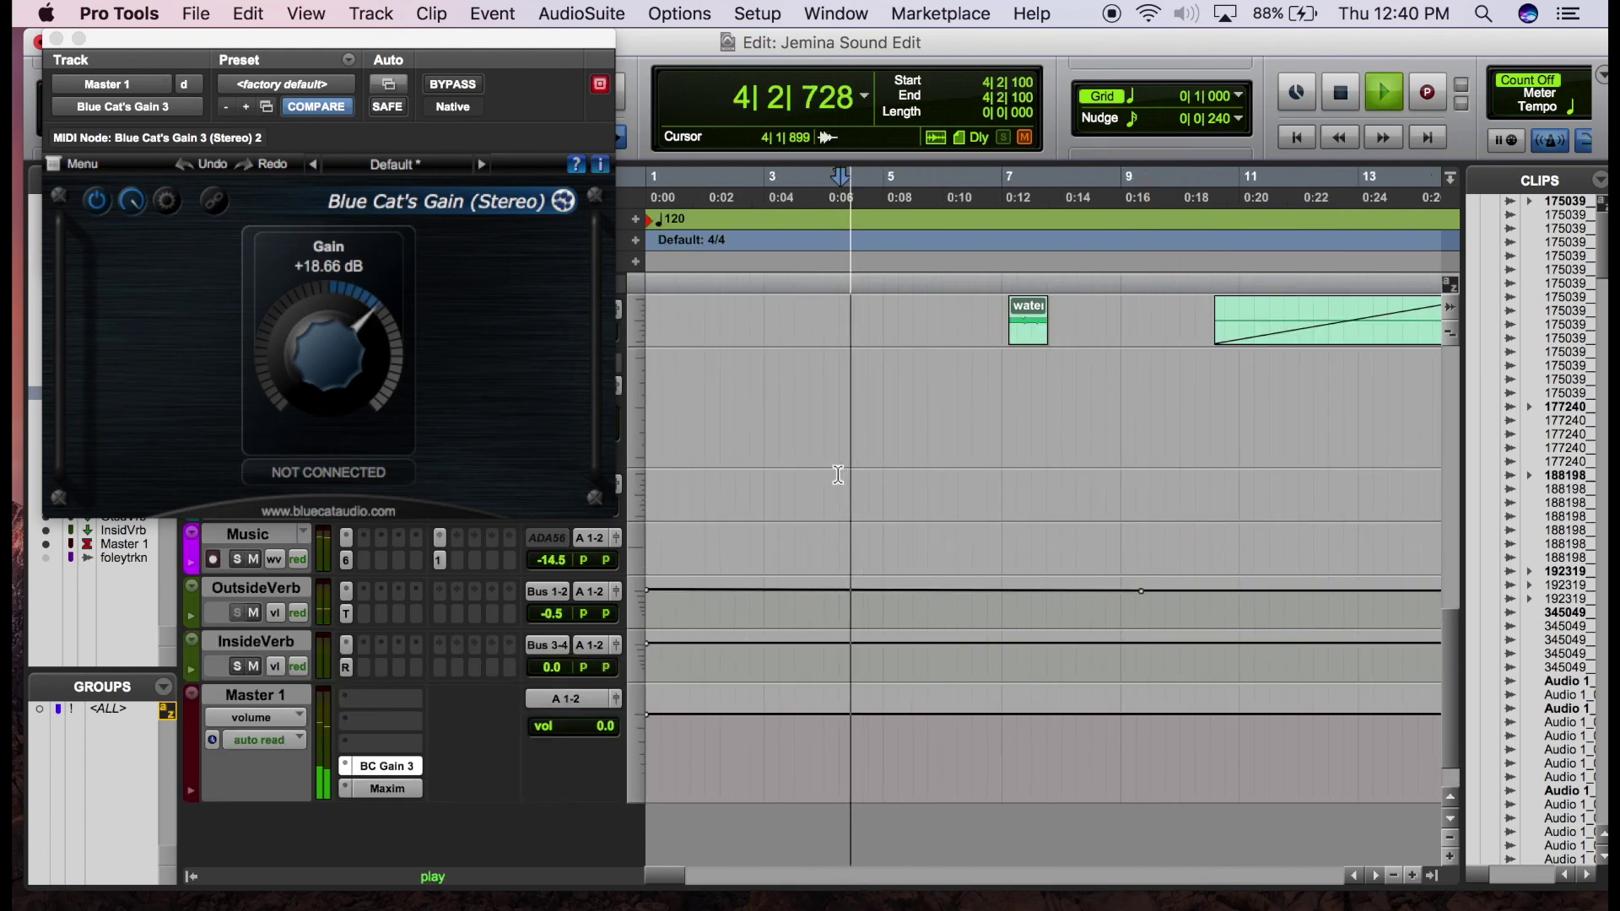
{"action": "key", "text": "space"}
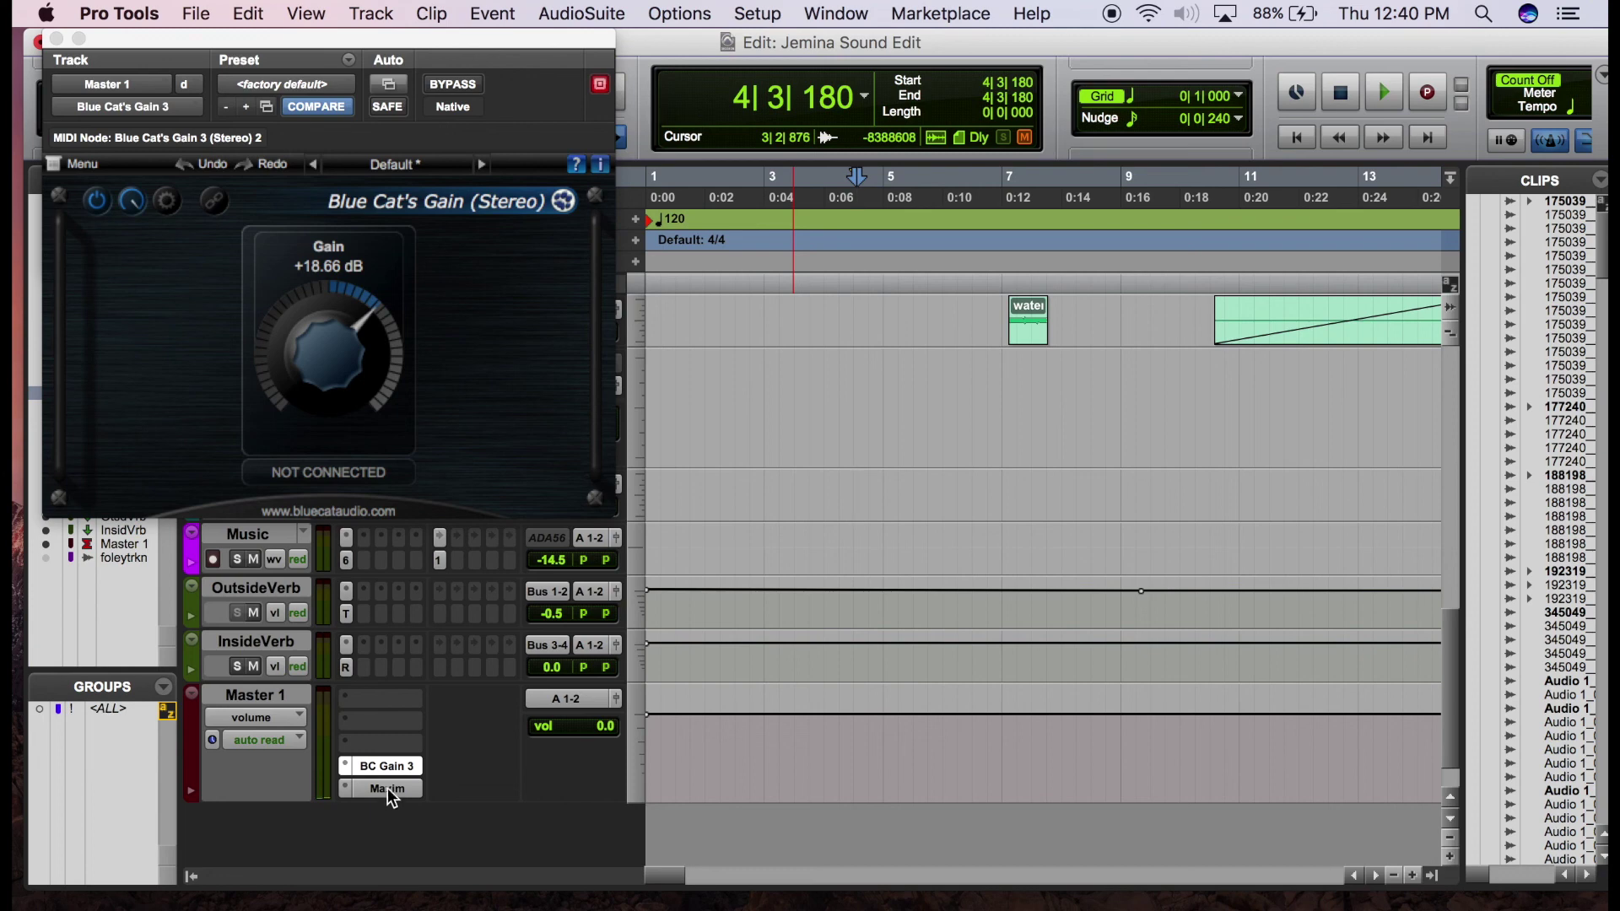
Play from 4|3|511 and view Master 1's Maxim limiter at -0.1 dB threshold and ceiling
{"action": "scroll", "coordinate": [714, 369], "scroll_direction": "up", "scroll_amount": 3}
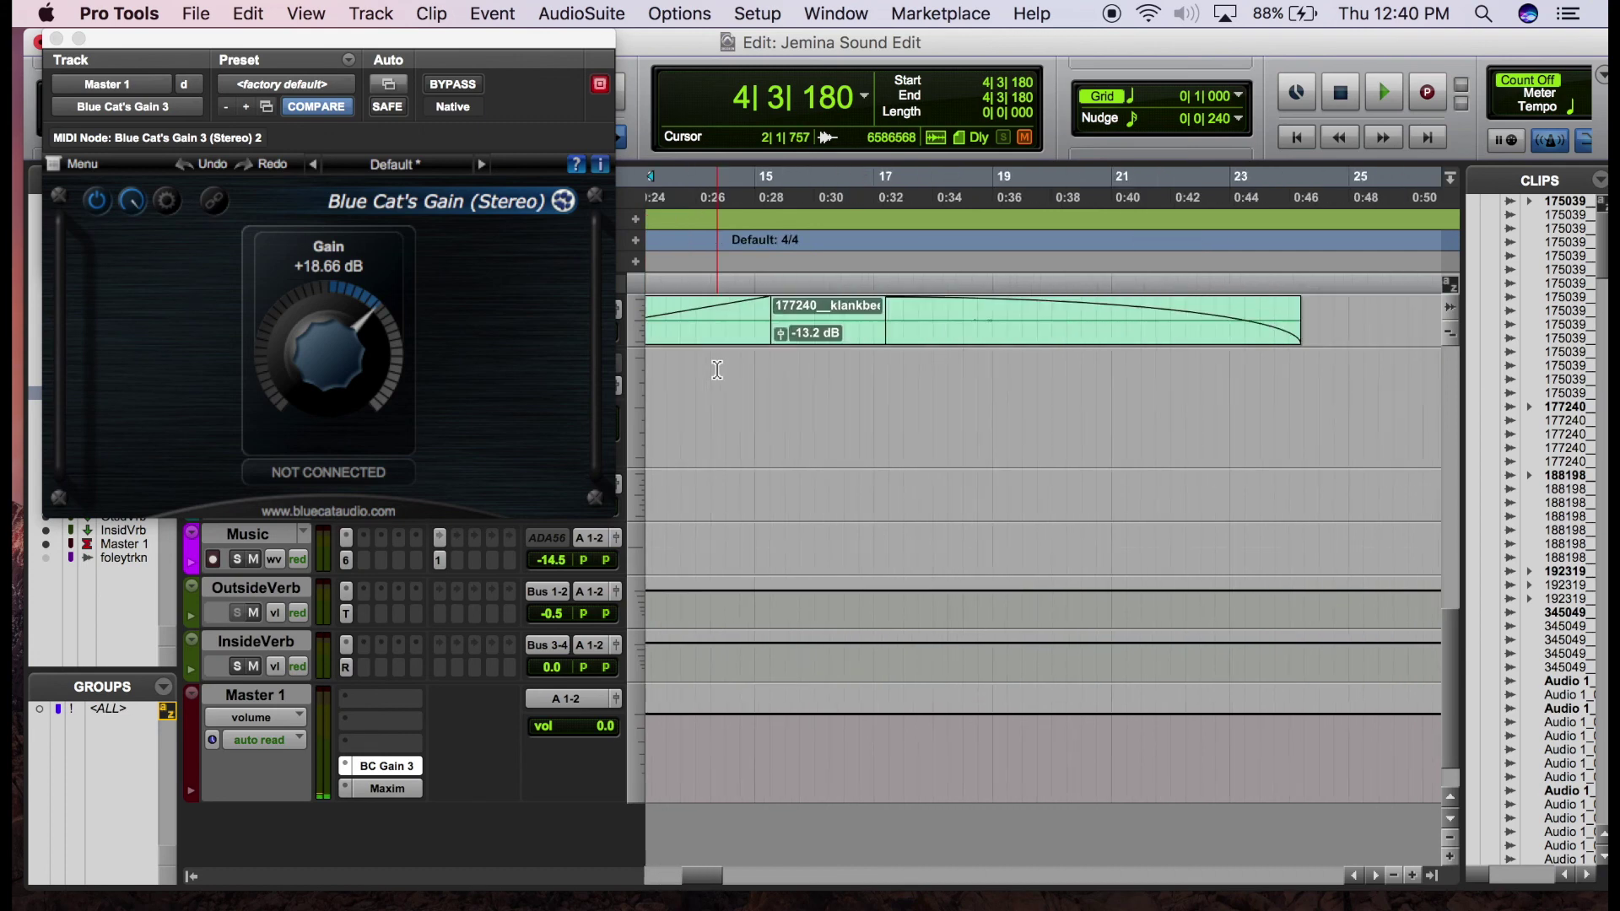
{"action": "left_click", "coordinate": [863, 486]}
{"action": "key", "text": "space"}
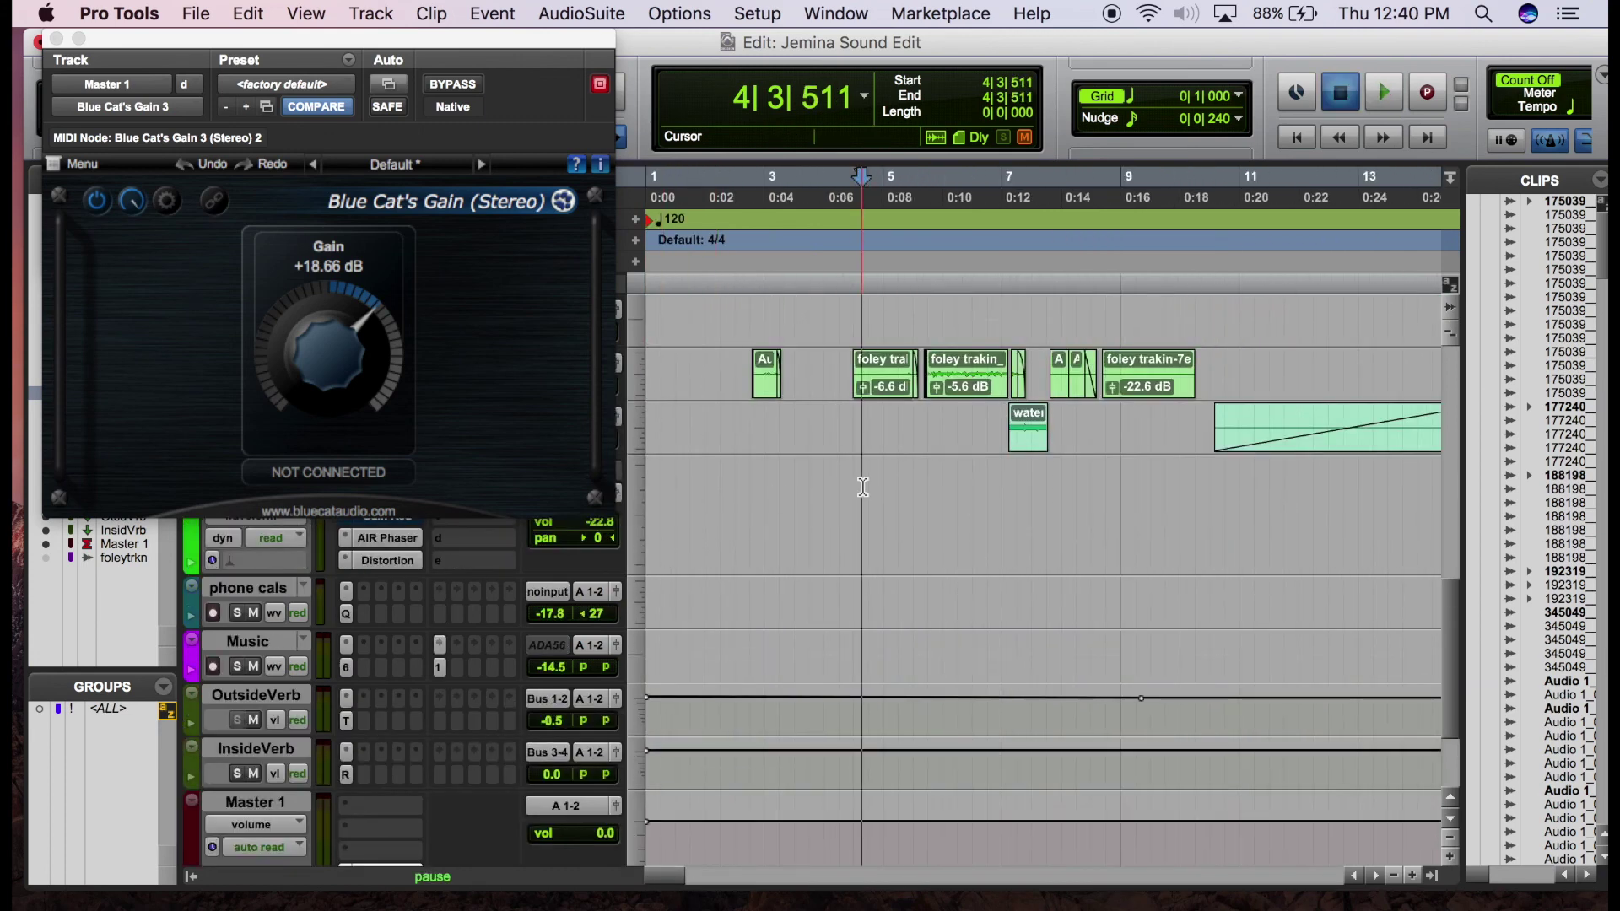
{"action": "scroll", "coordinate": [510, 800], "scroll_direction": "down", "scroll_amount": 3}
{"action": "left_click", "coordinate": [387, 788]}
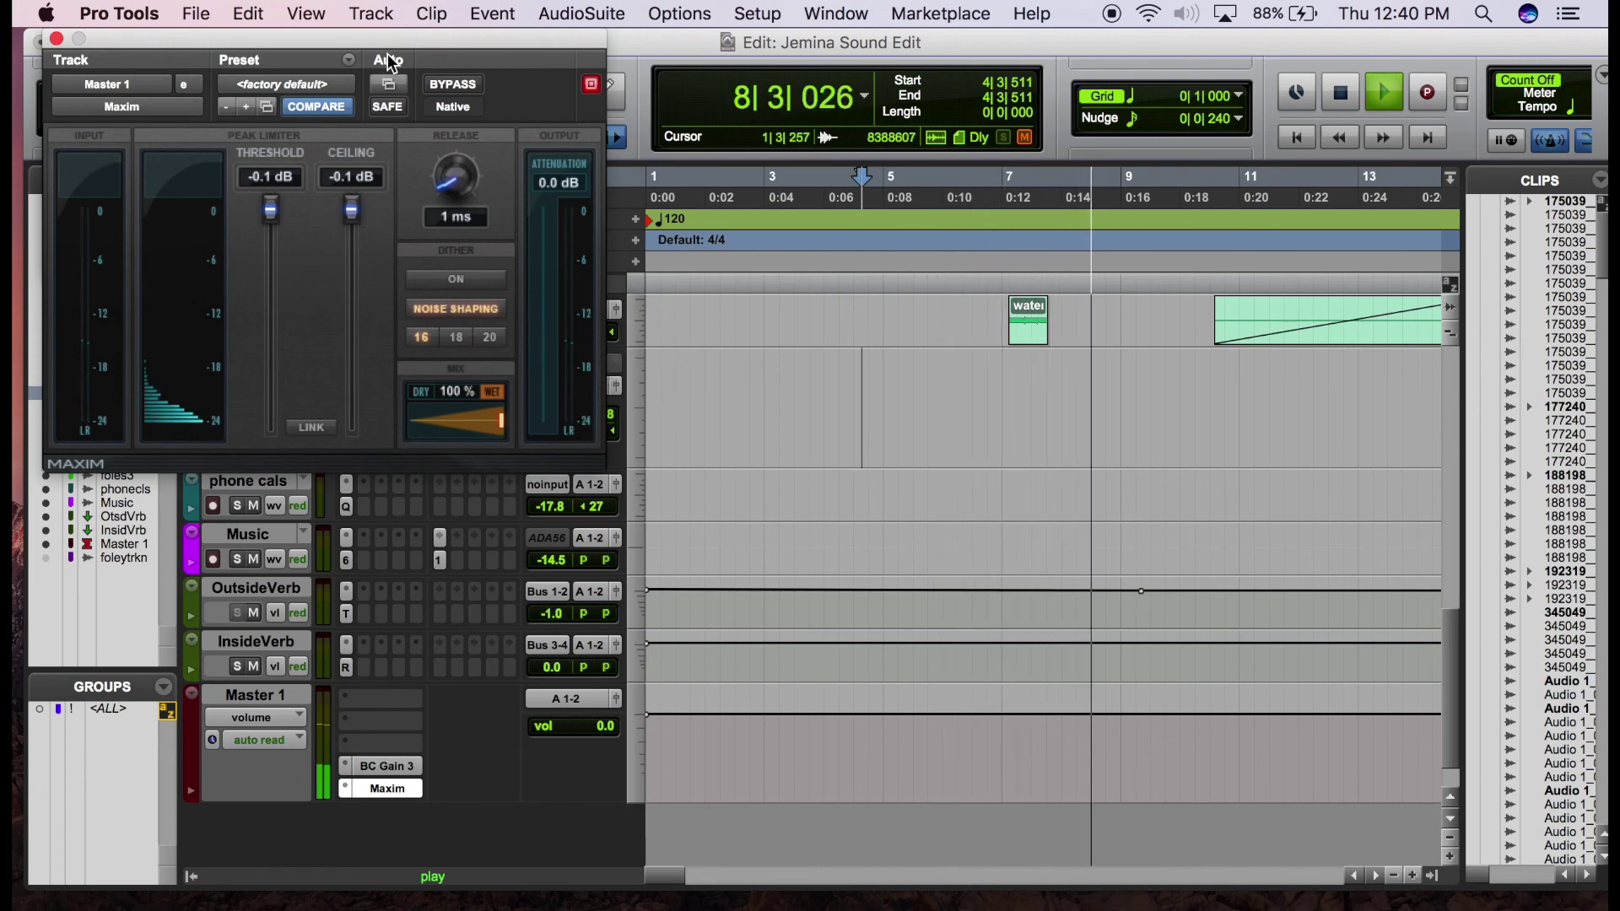
Close the Maxim window and play the film's end section from bar 197
{"action": "left_click", "coordinate": [56, 39]}
{"action": "scroll", "coordinate": [1046, 506], "scroll_direction": "right", "scroll_amount": 3}
{"action": "scroll", "coordinate": [1046, 507], "scroll_direction": "up", "scroll_amount": 2}
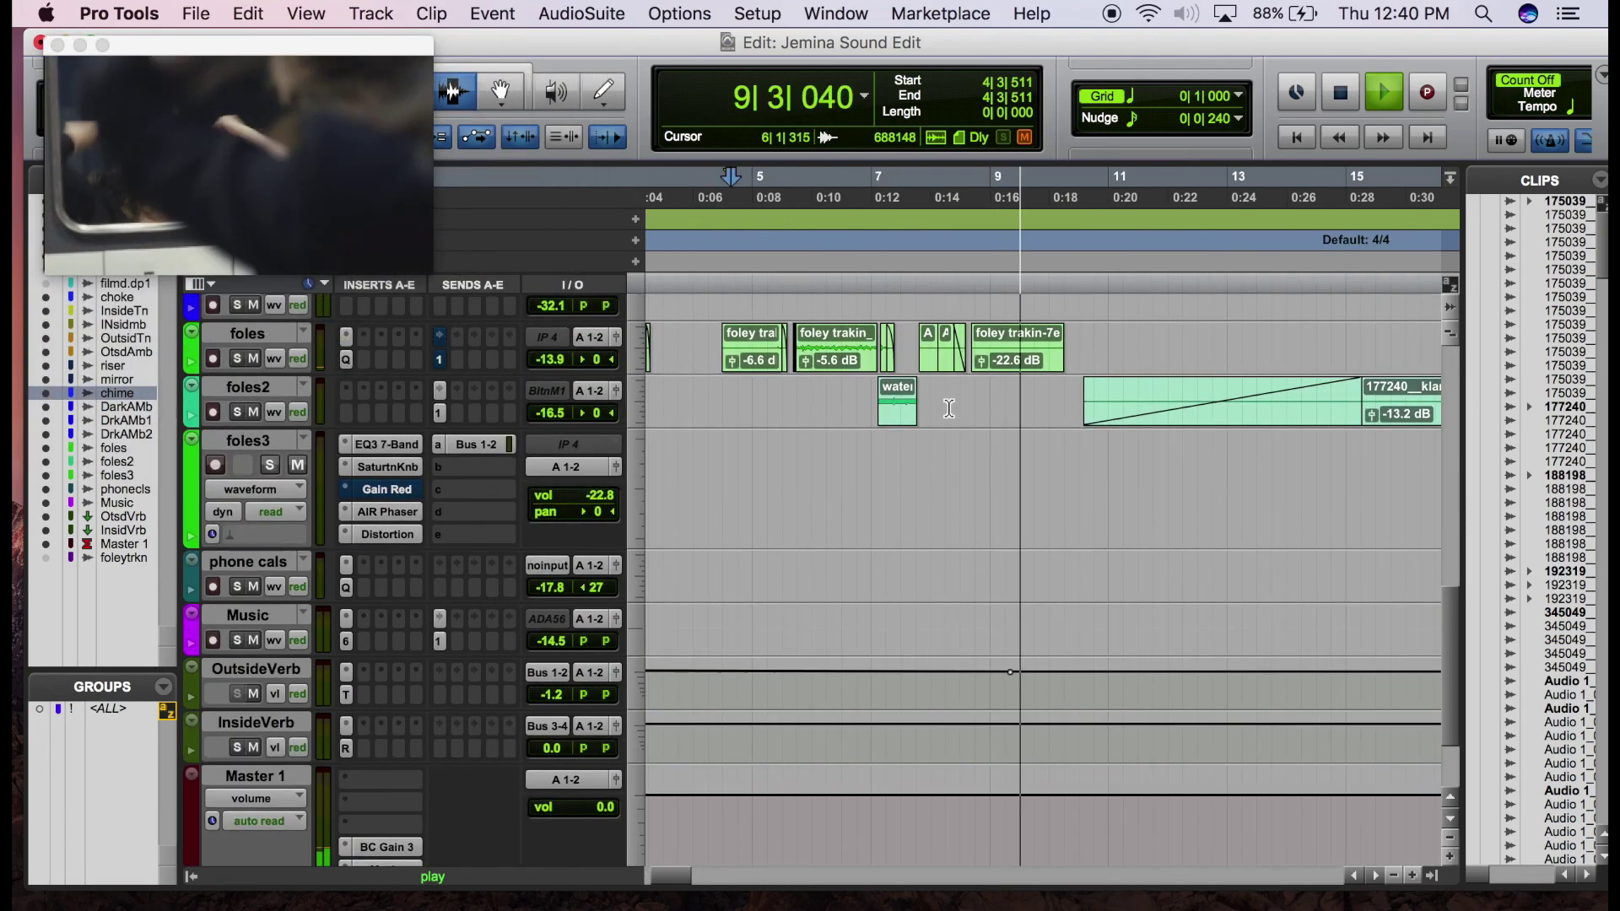
{"action": "key", "text": "space"}
{"action": "scroll", "coordinate": [954, 543], "scroll_direction": "up", "scroll_amount": 5}
{"action": "scroll", "coordinate": [954, 543], "scroll_direction": "right", "scroll_amount": 10}
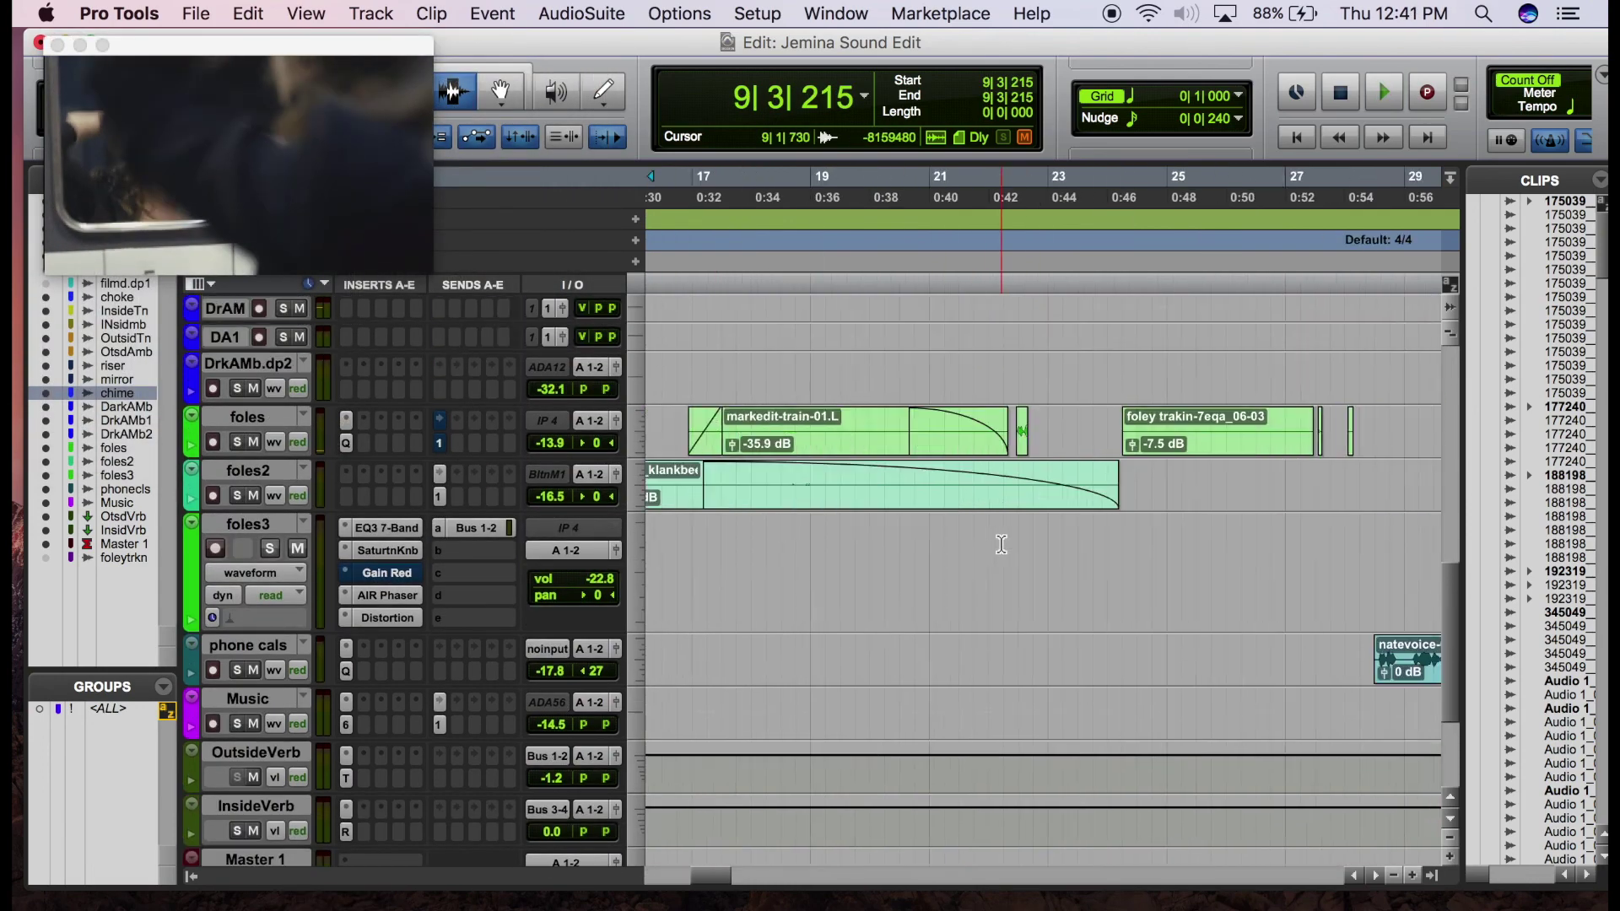
{"action": "scroll", "coordinate": [1002, 544], "scroll_direction": "up", "scroll_amount": 4}
{"action": "scroll", "coordinate": [1013, 540], "scroll_direction": "right", "scroll_amount": 10}
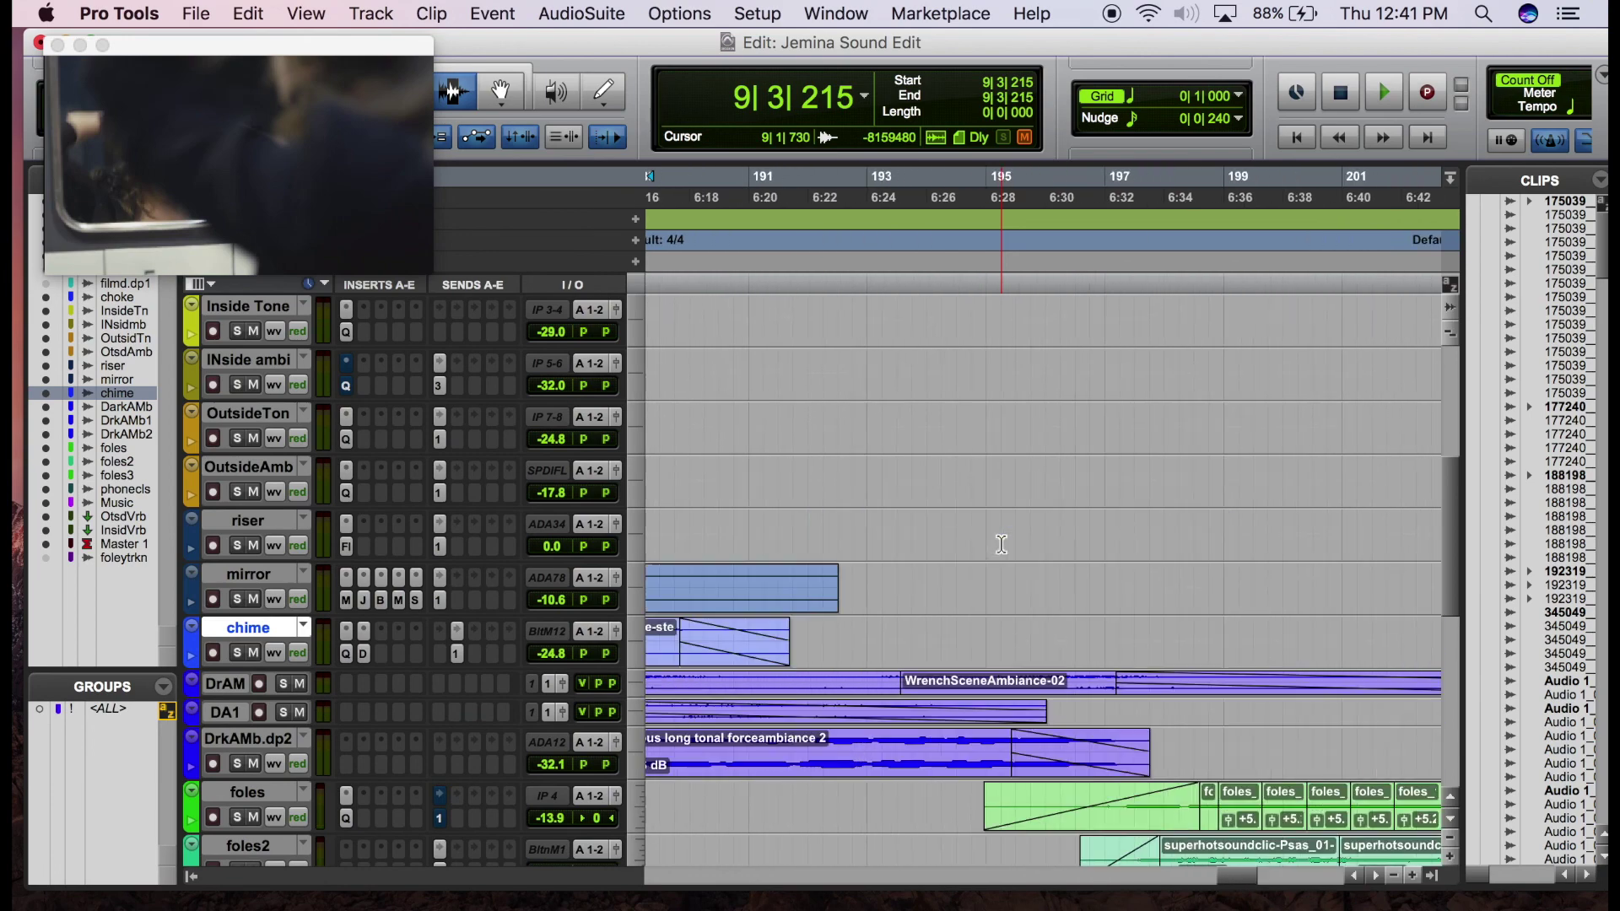
{"action": "left_click", "coordinate": [1044, 532]}
{"action": "scroll", "coordinate": [1044, 532], "scroll_direction": "down", "scroll_amount": 1}
{"action": "scroll", "coordinate": [1045, 532], "scroll_direction": "down", "scroll_amount": 10}
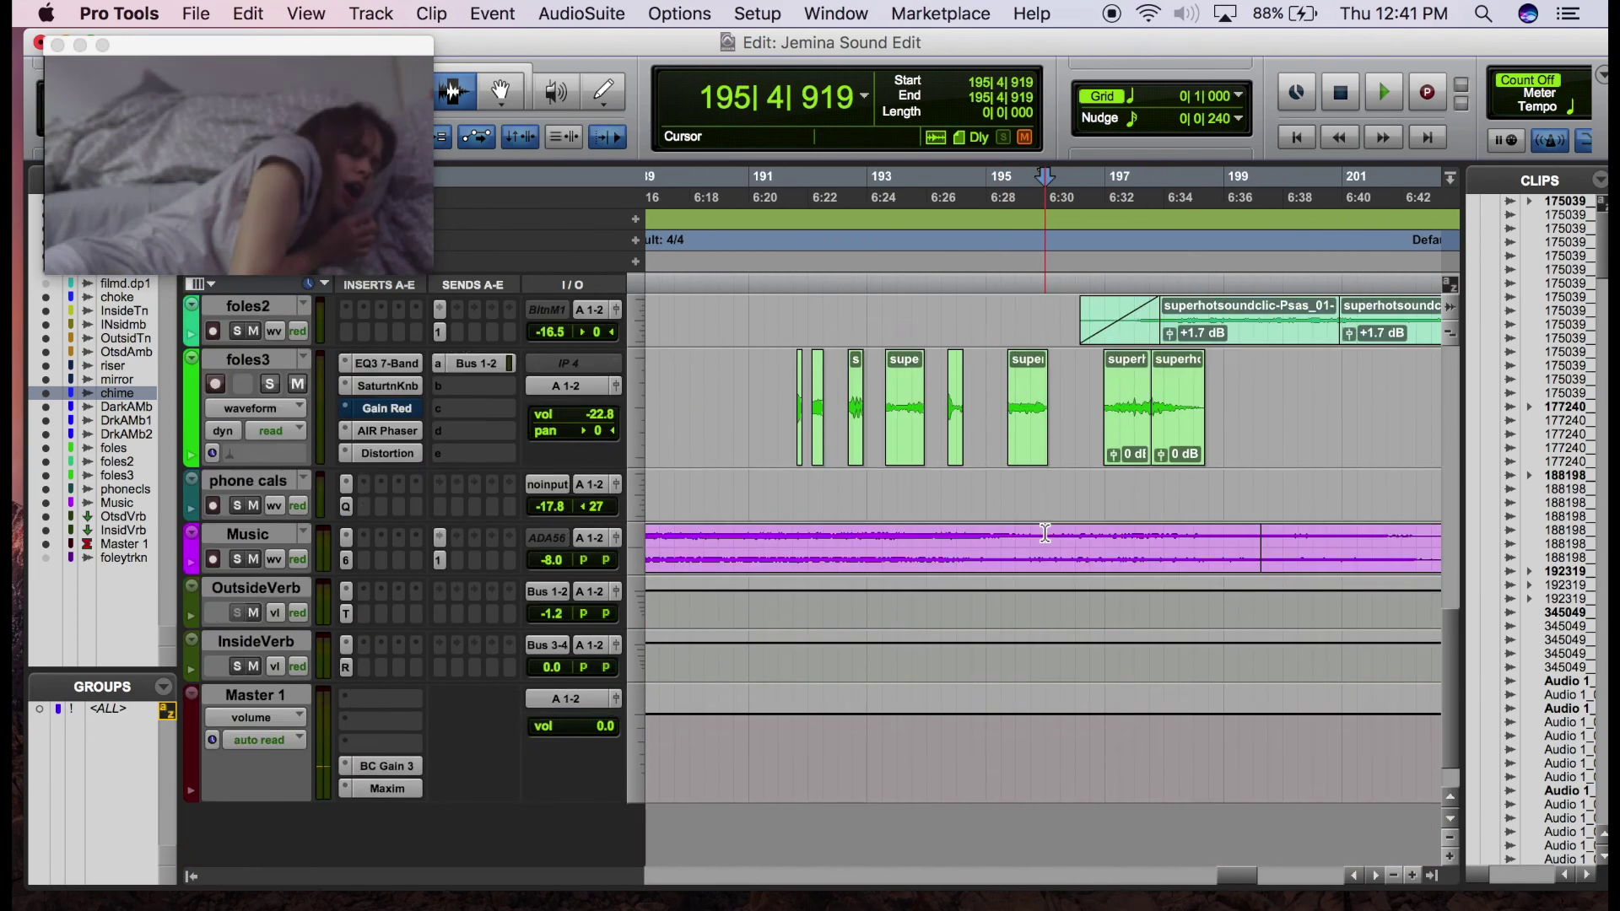
{"action": "left_click", "coordinate": [1141, 491]}
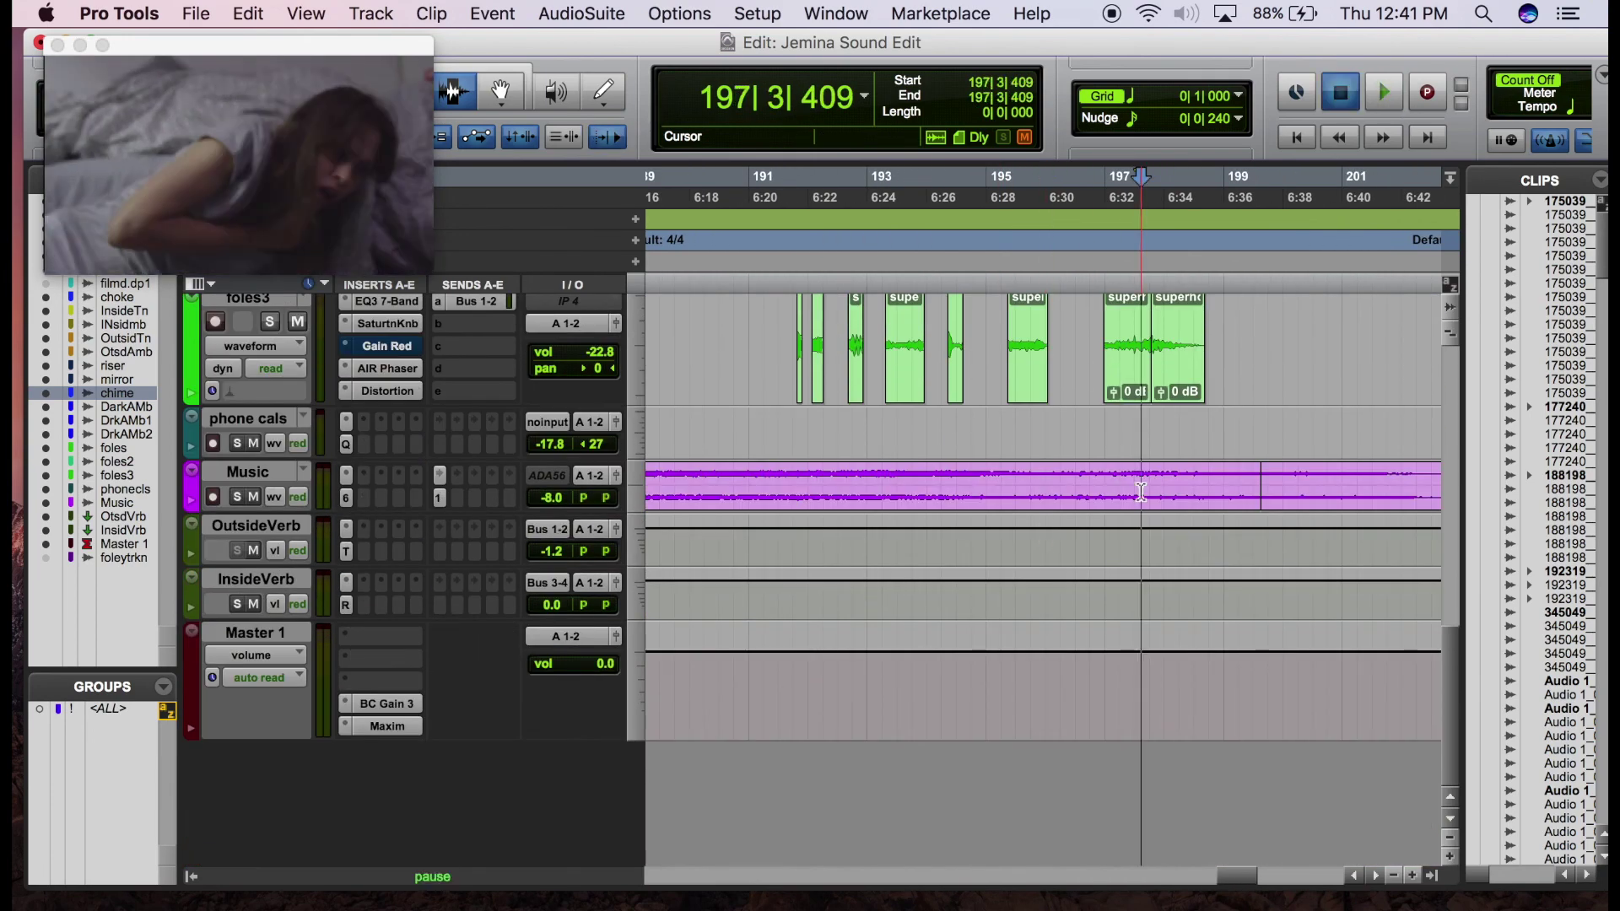
{"action": "key", "text": "space"}
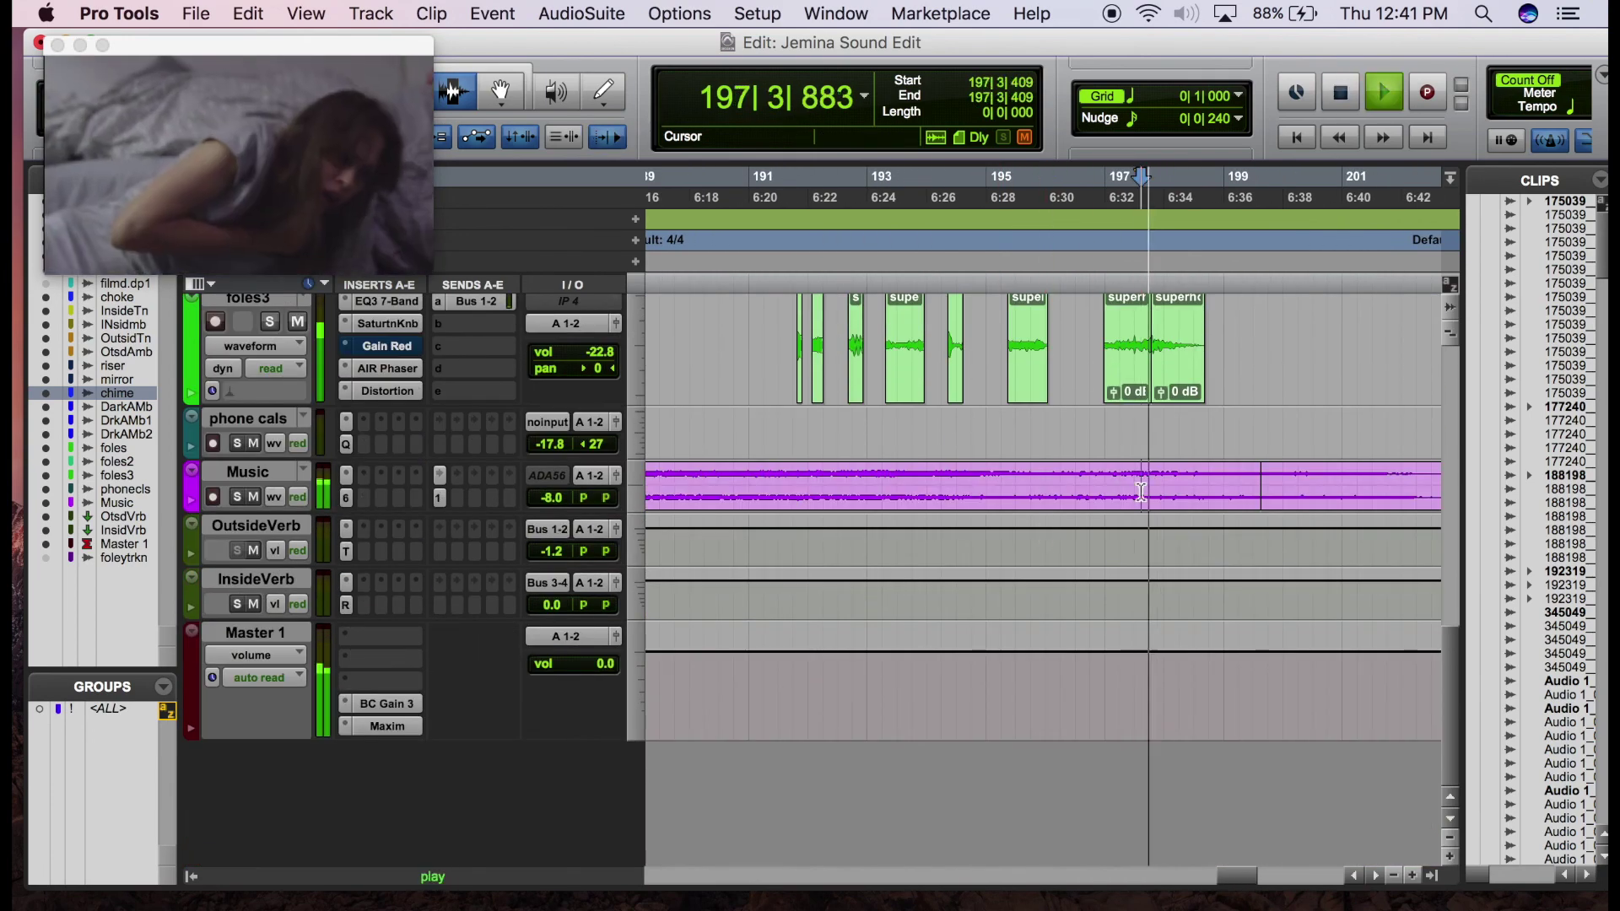
Reopen Maxim to watch its levels while playing the dialogue from 150|4|904
{"action": "left_click", "coordinate": [383, 725]}
{"action": "key", "text": "space"}
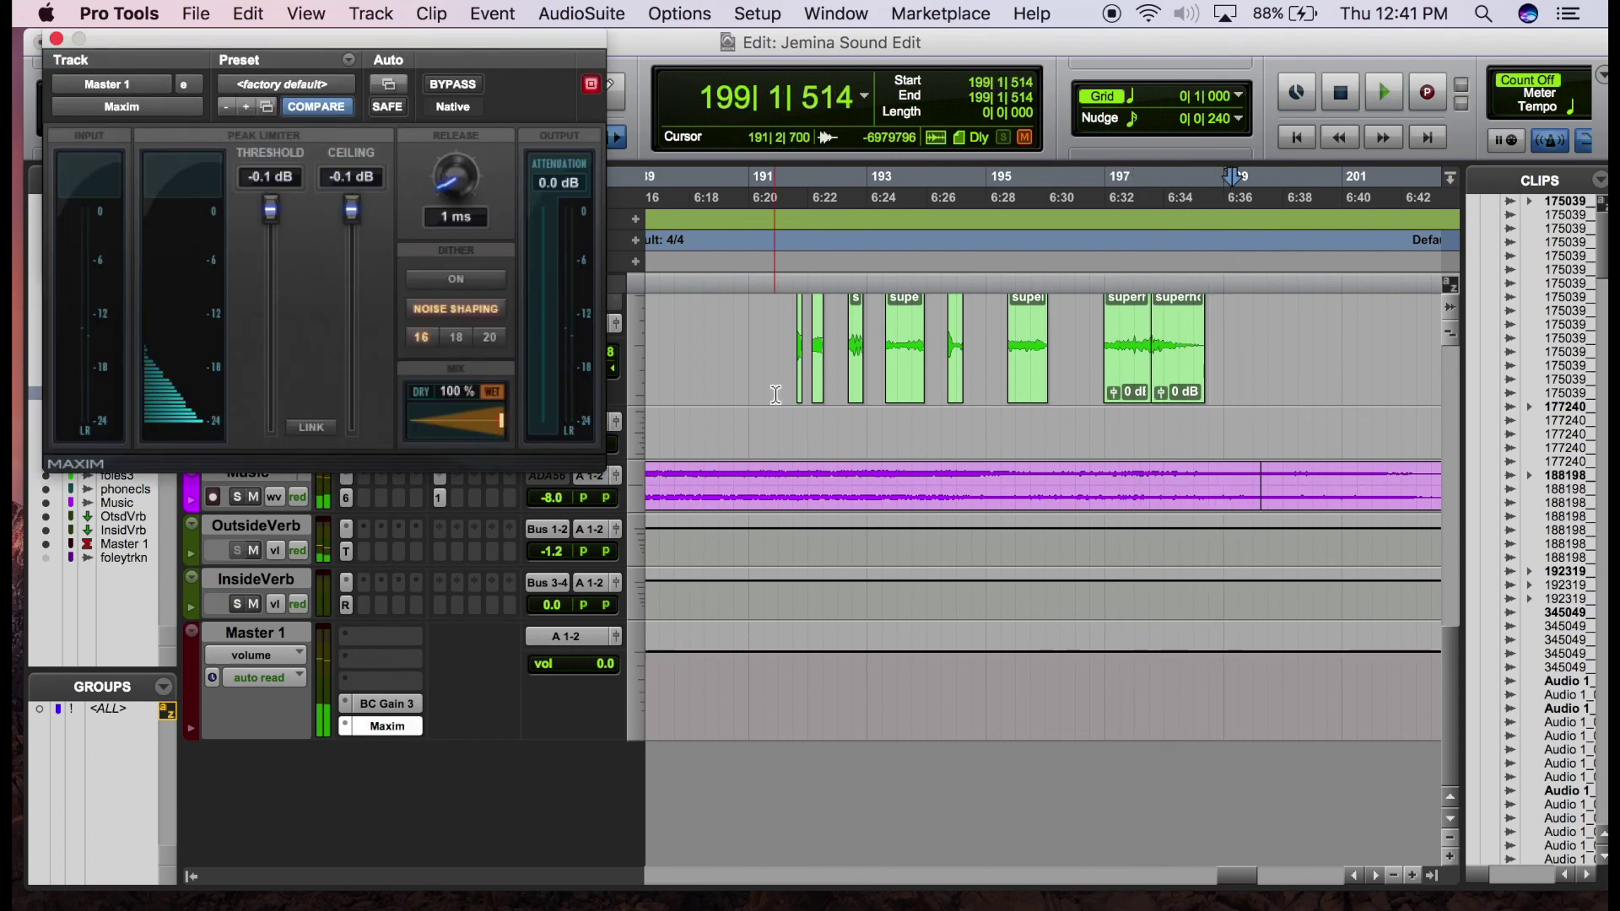
{"action": "scroll", "coordinate": [776, 394], "scroll_direction": "left", "scroll_amount": 15}
{"action": "scroll", "coordinate": [987, 489], "scroll_direction": "up", "scroll_amount": 8}
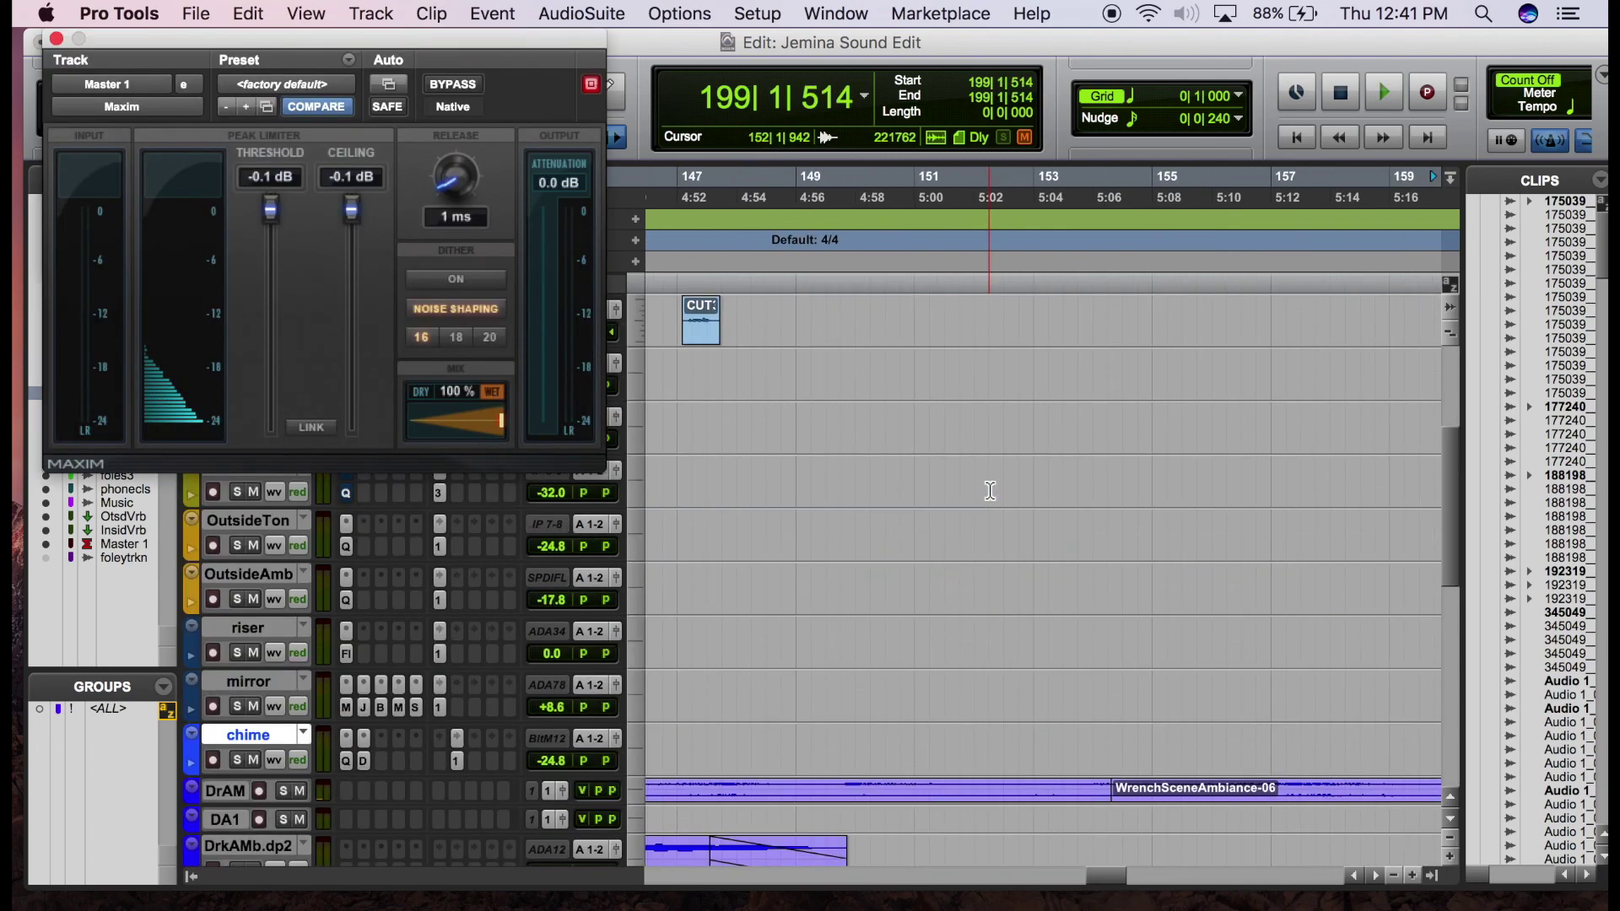
{"action": "scroll", "coordinate": [990, 490], "scroll_direction": "up", "scroll_amount": 5}
{"action": "left_click", "coordinate": [914, 499]}
{"action": "key", "text": "space"}
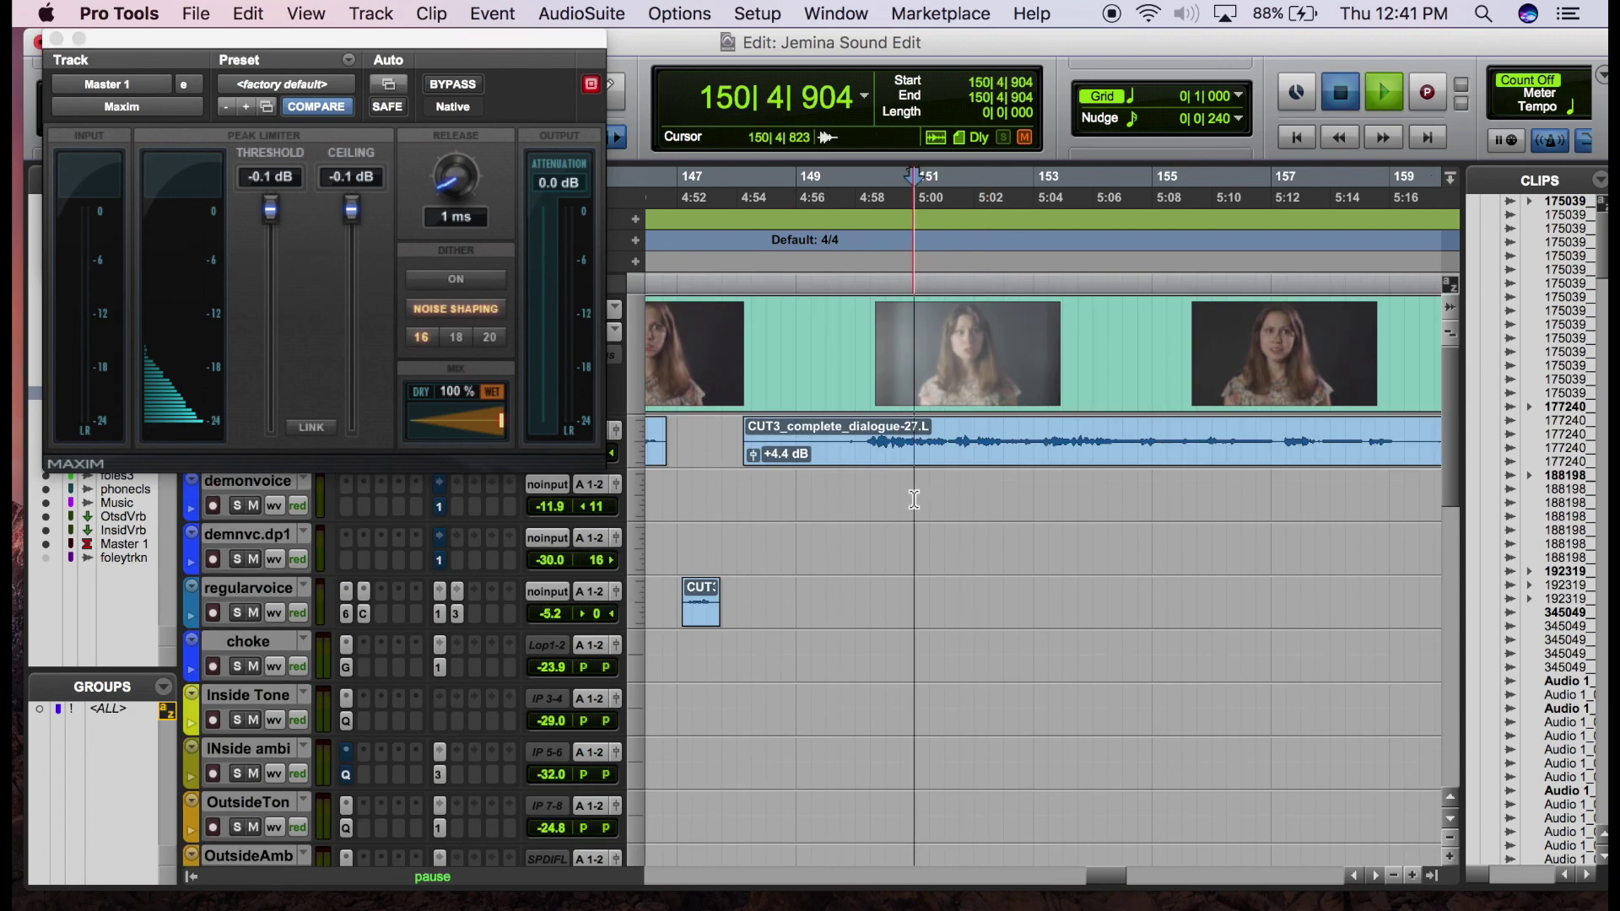
{"action": "scroll", "coordinate": [914, 499], "scroll_direction": "left", "scroll_amount": 8}
{"action": "scroll", "coordinate": [914, 499], "scroll_direction": "down", "scroll_amount": 3}
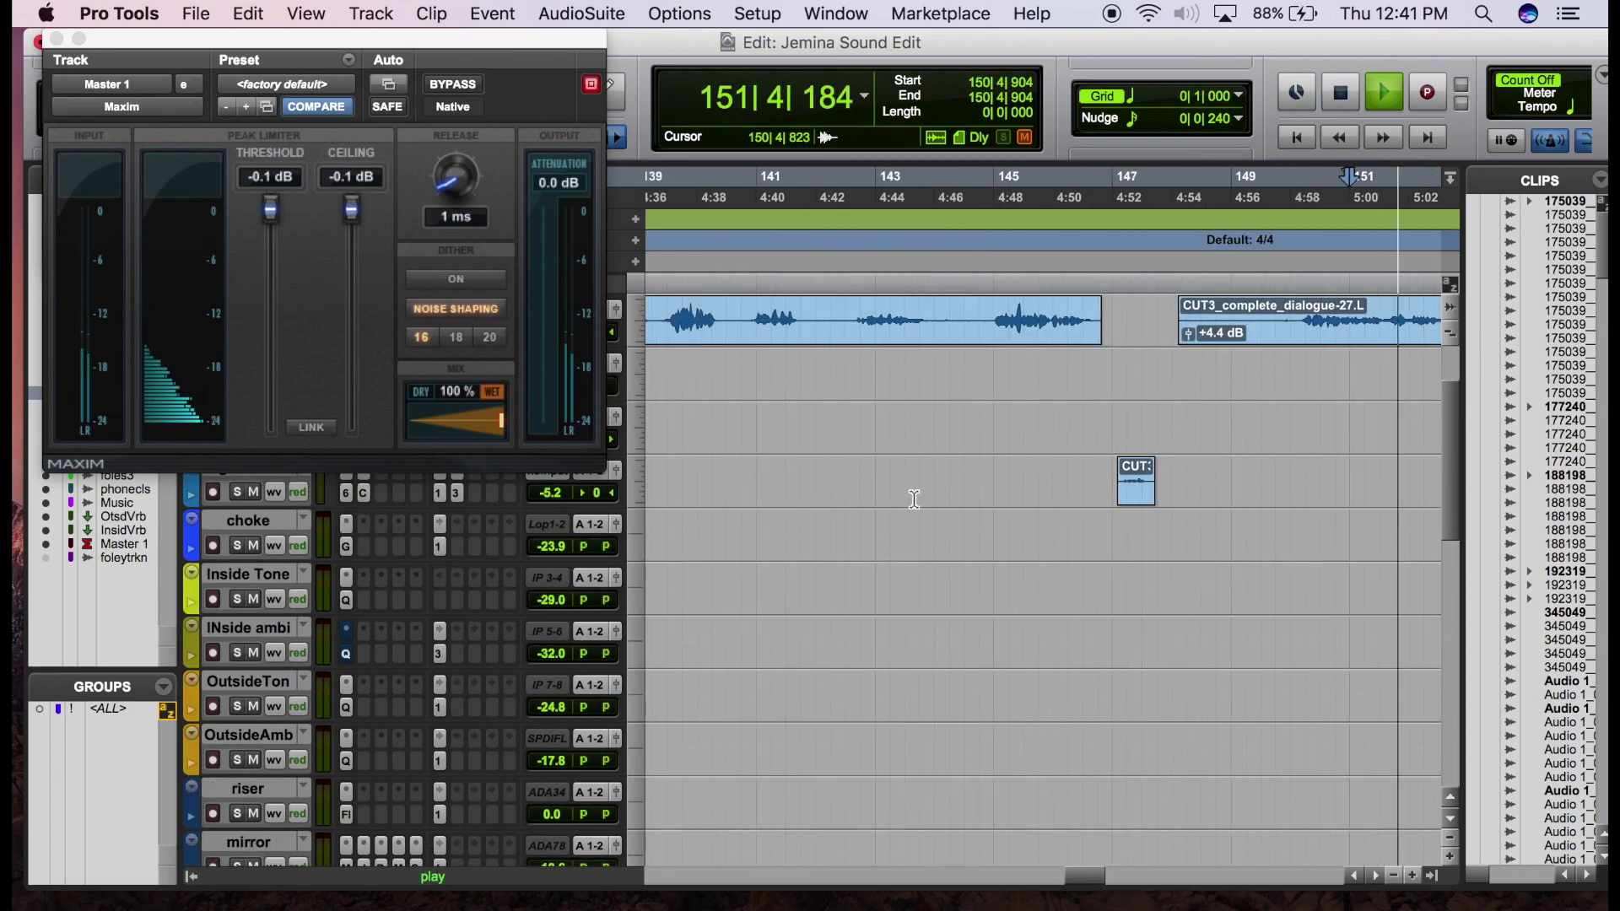
{"action": "key", "text": "space"}
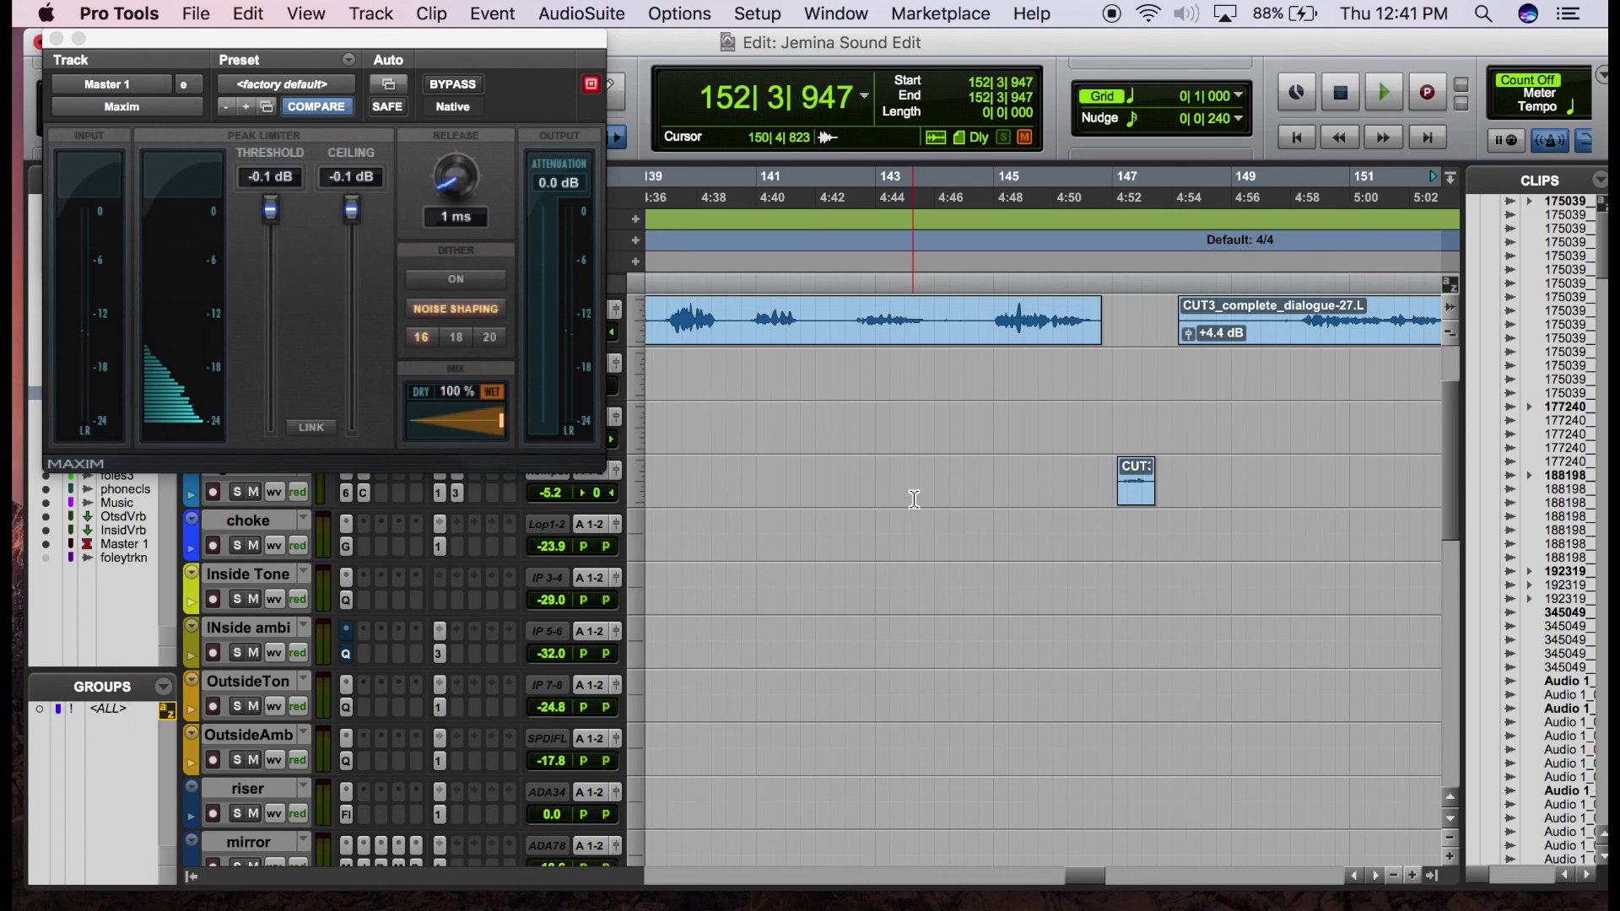
Set the playback start to 122|4|195 near the dialogue-20 clip and close Maxim
{"action": "scroll", "coordinate": [908, 506], "scroll_direction": "left", "scroll_amount": 10}
{"action": "left_click", "coordinate": [869, 331]}
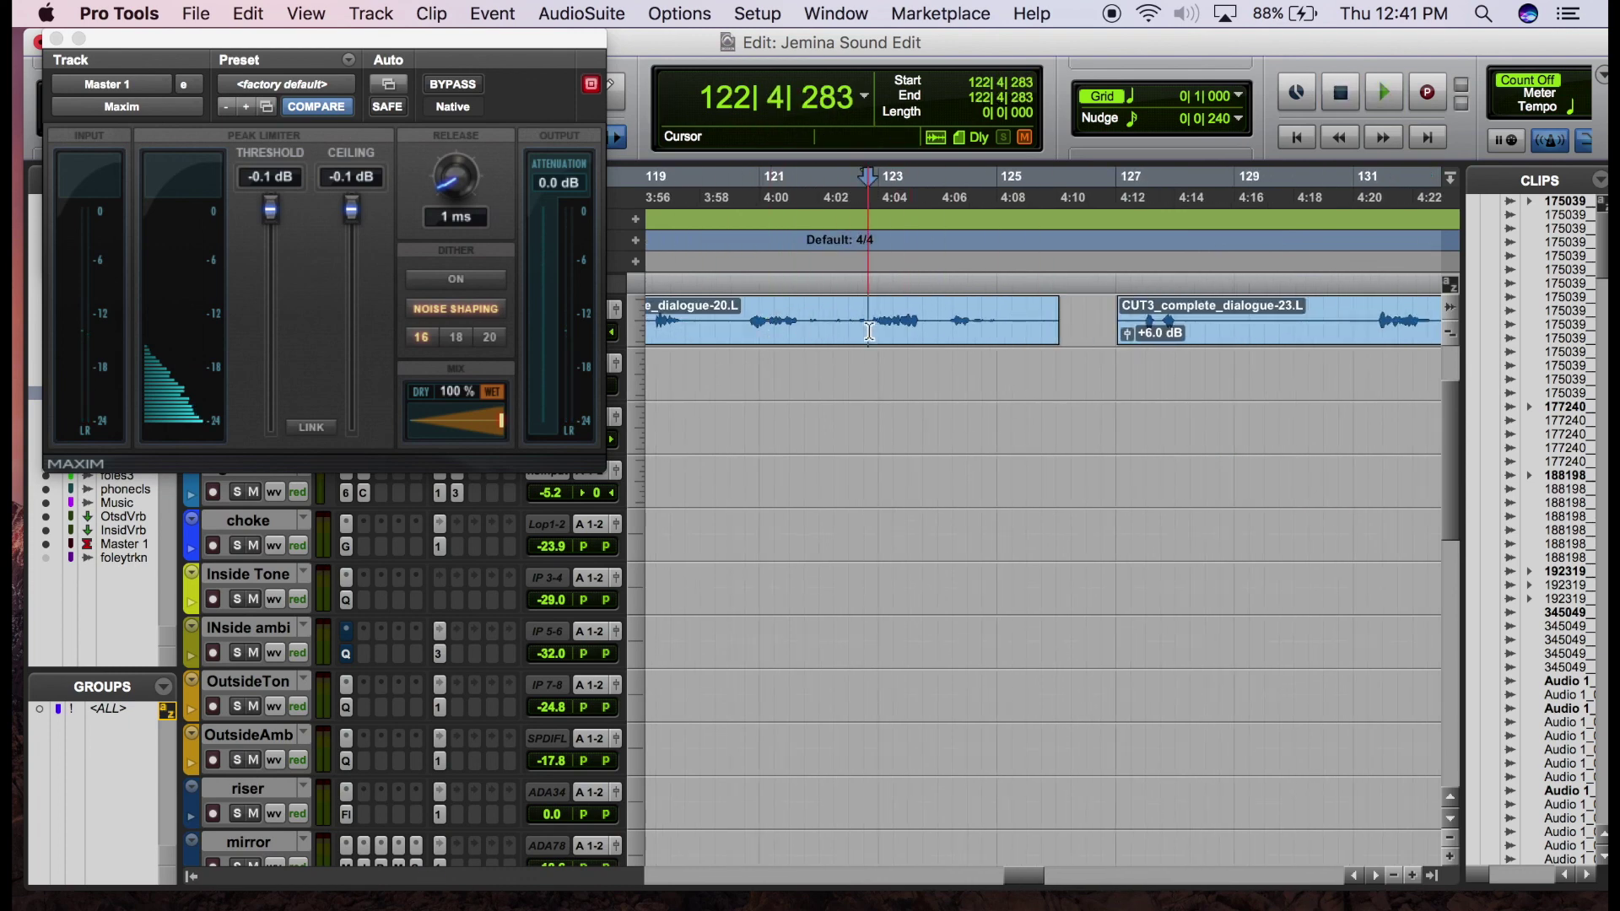
{"action": "left_click", "coordinate": [869, 331]}
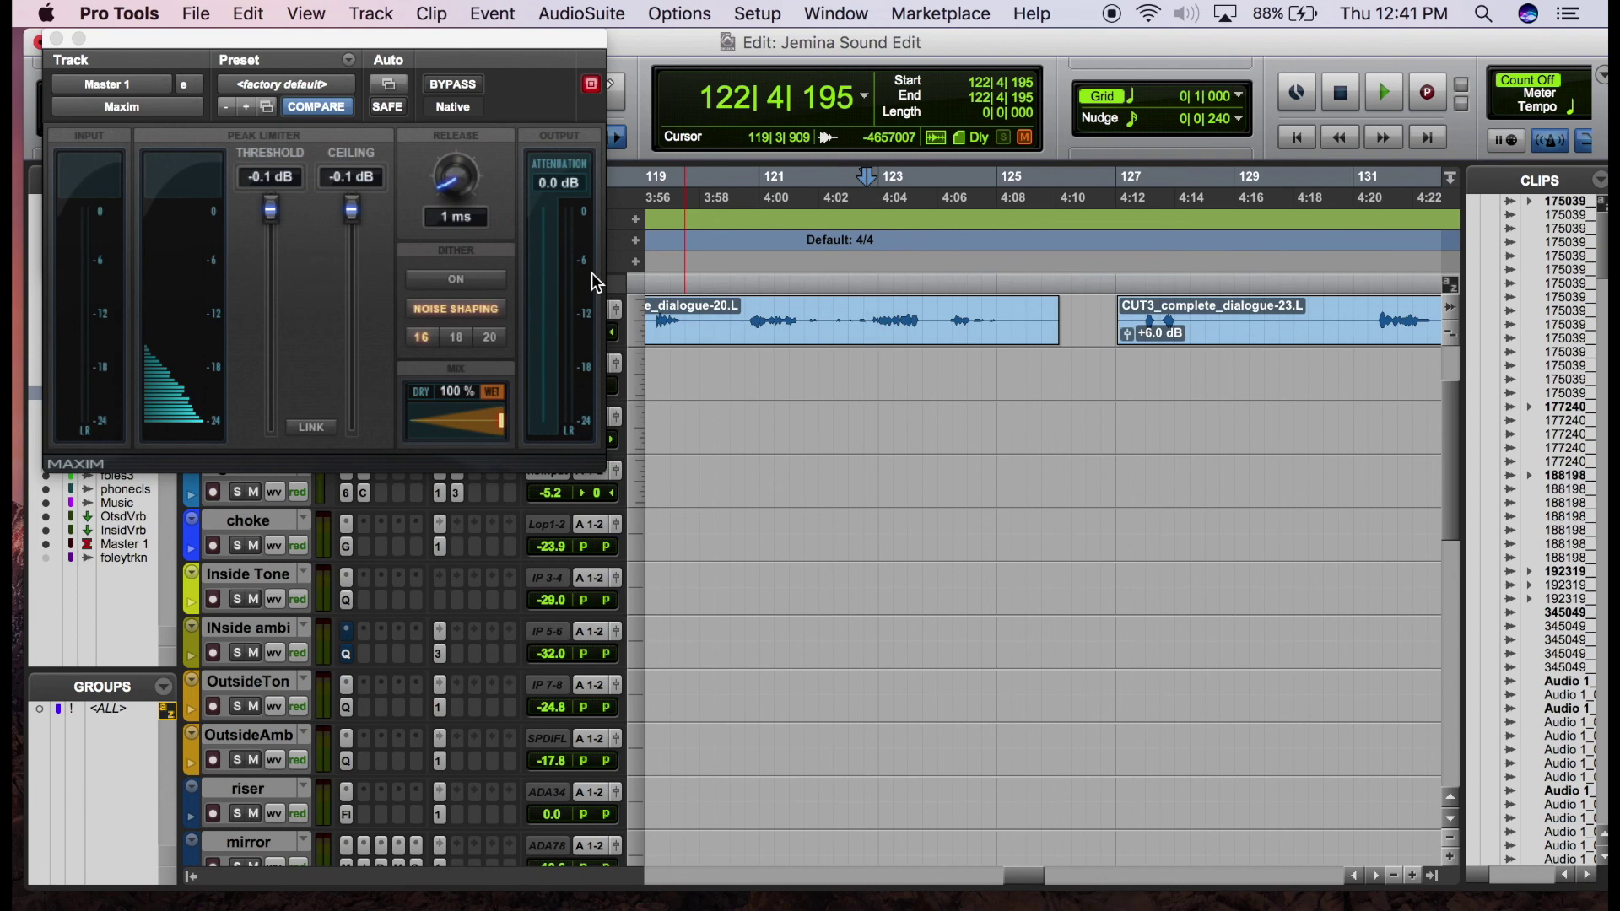
{"action": "left_click", "coordinate": [56, 39]}
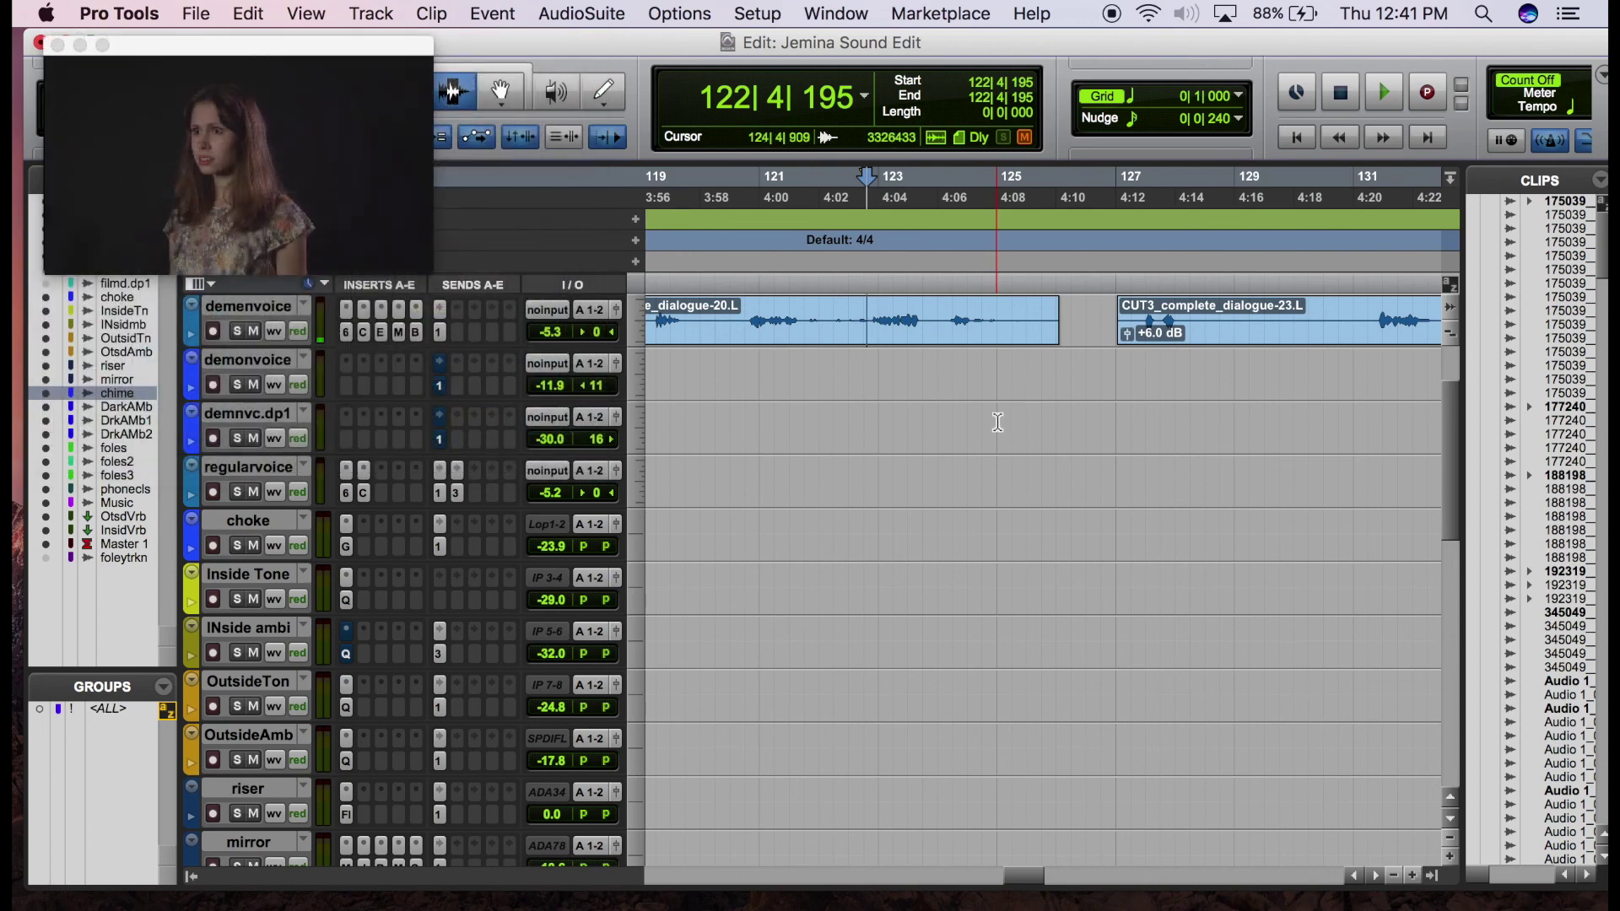